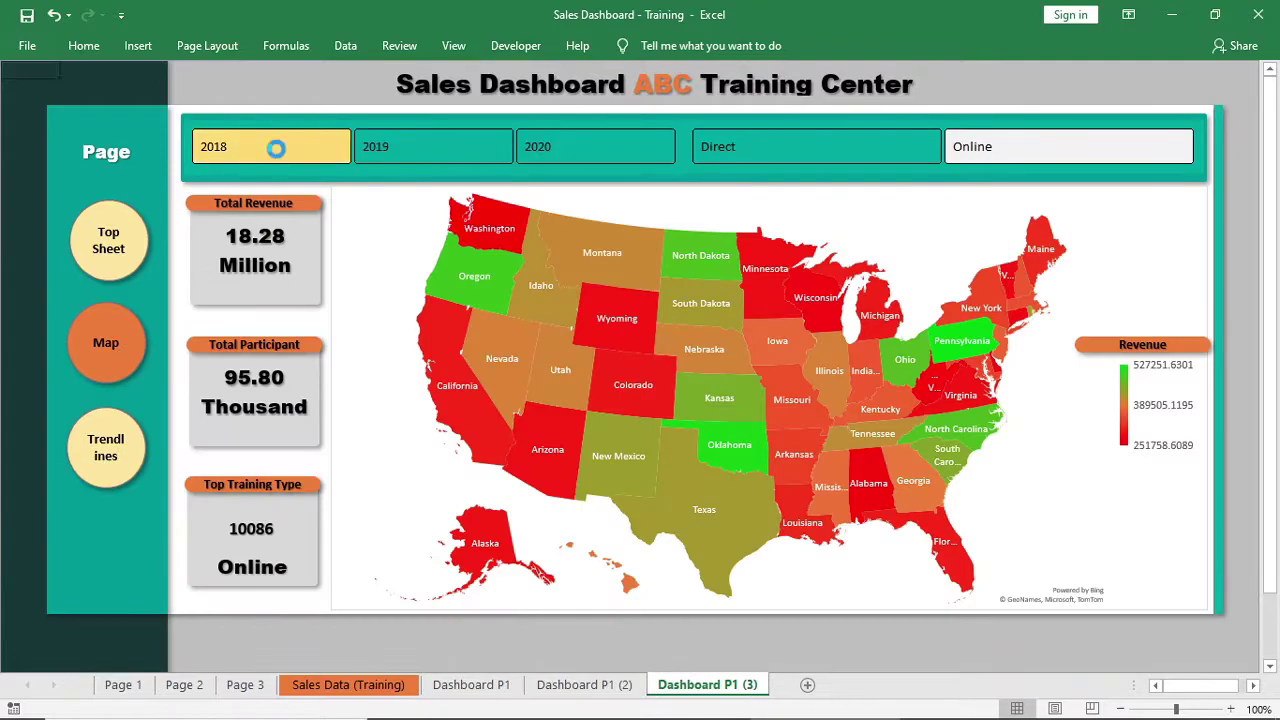
Step: Filter the revenue map by 2020, by Direct and Online training, and across all three years
click(571, 150)
click(744, 146)
drag(744, 146, 965, 147)
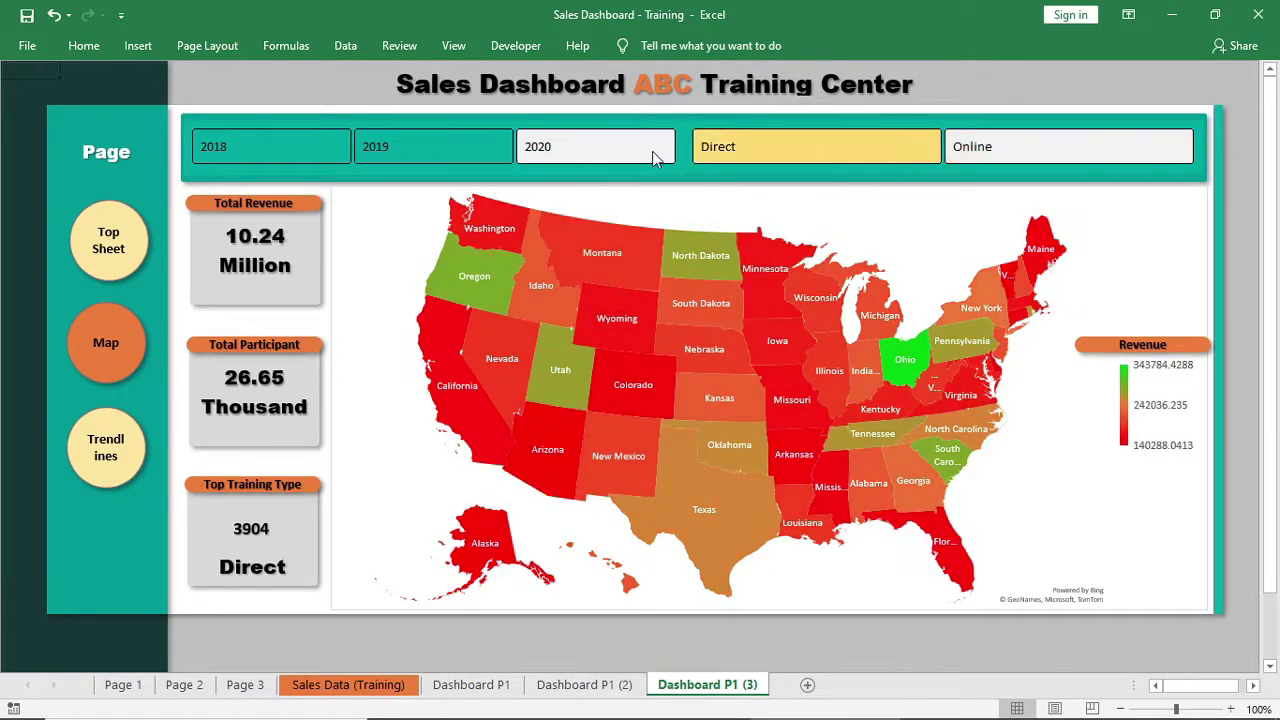
drag(640, 152, 229, 149)
Step: On the Trendlines page, try the location filters Alaska, Arkansas, Colorado, Delaware and Georgia, and clear the location filter
click(83, 450)
click(442, 155)
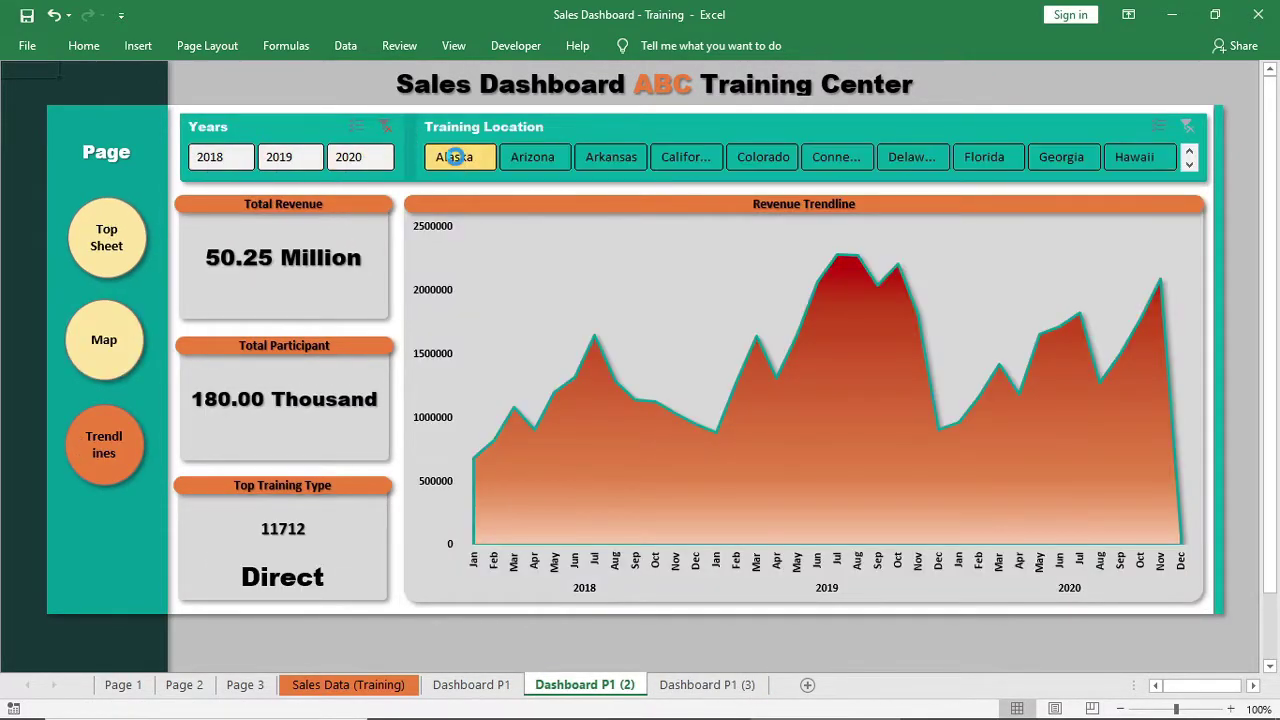
click(590, 157)
click(738, 157)
click(908, 157)
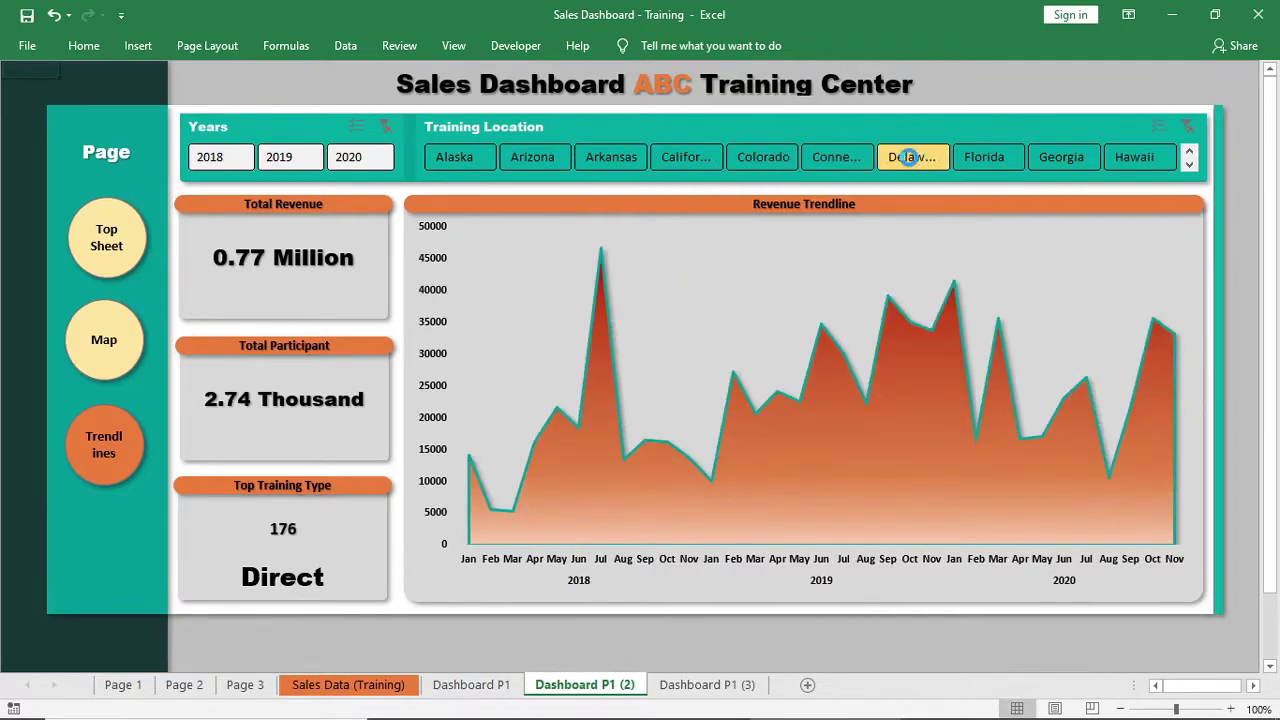
click(1058, 157)
click(1182, 126)
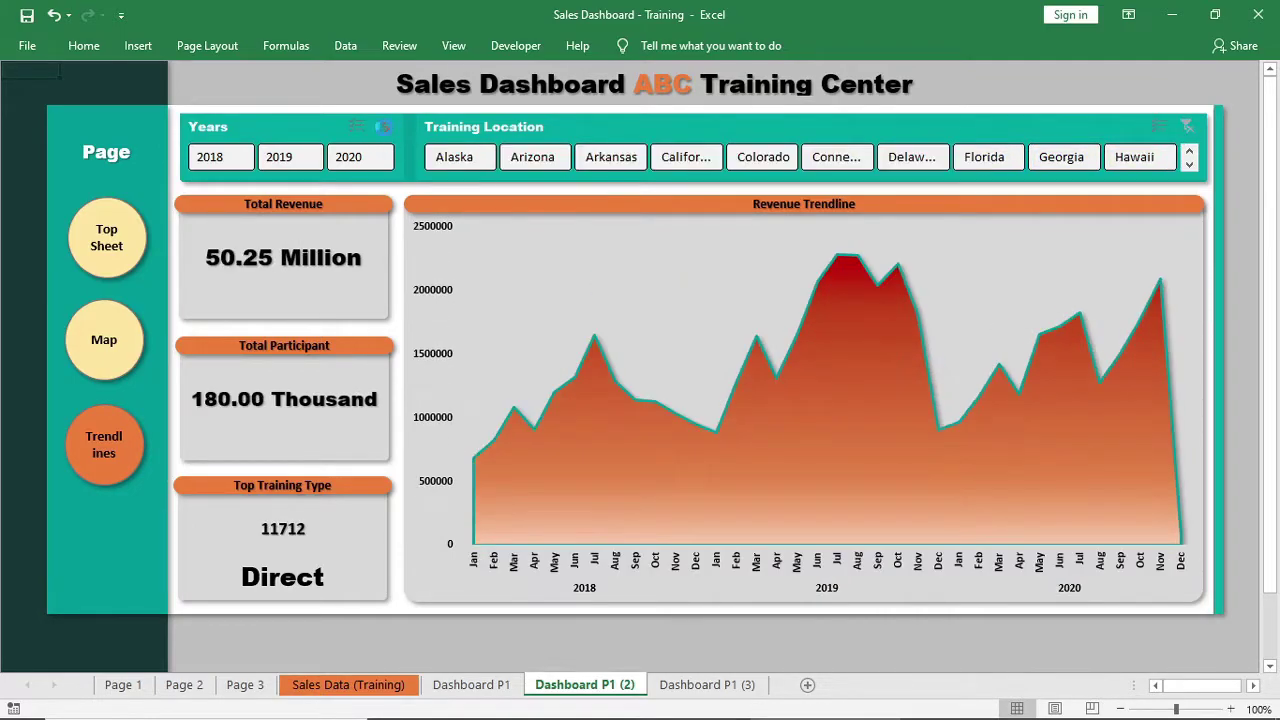
Step: Filter the revenue trendline by the years 2018 and 2020 and by the location Alaska
click(208, 157)
click(345, 157)
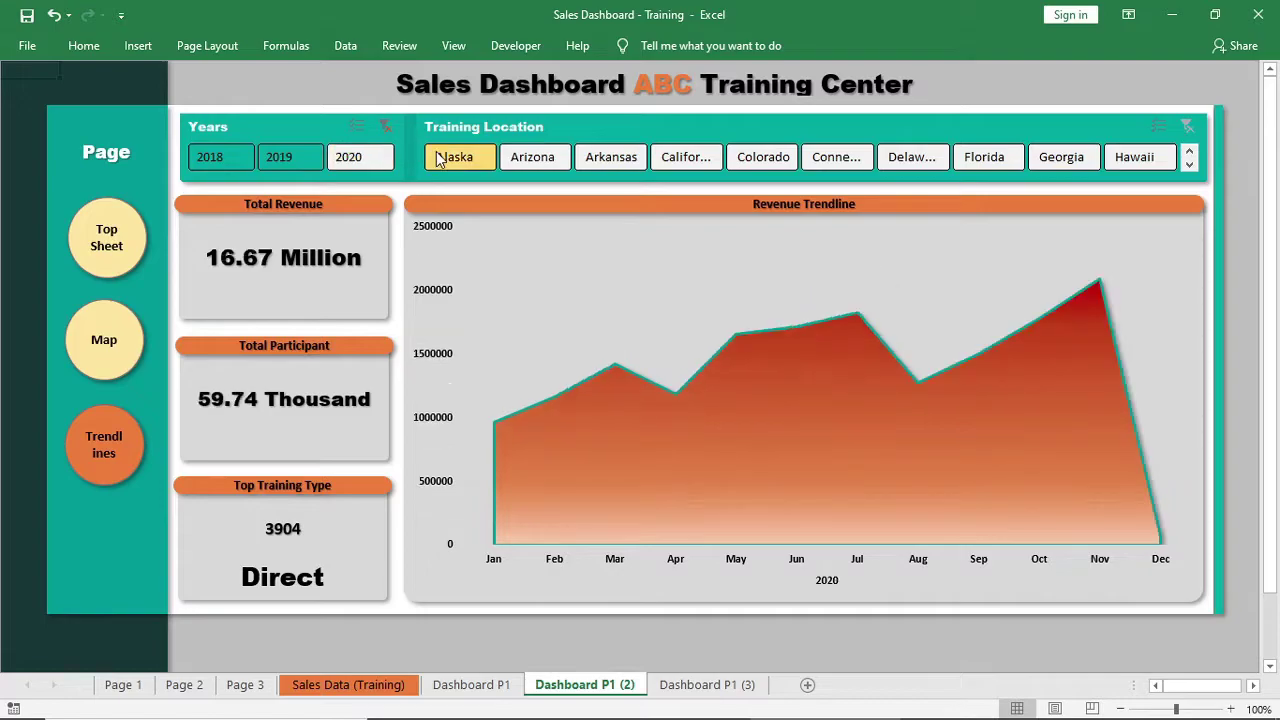
click(447, 157)
Step: Open the dashboard's Map page and filter the revenue map by 2018, 2020 and Direct training
click(112, 258)
click(120, 336)
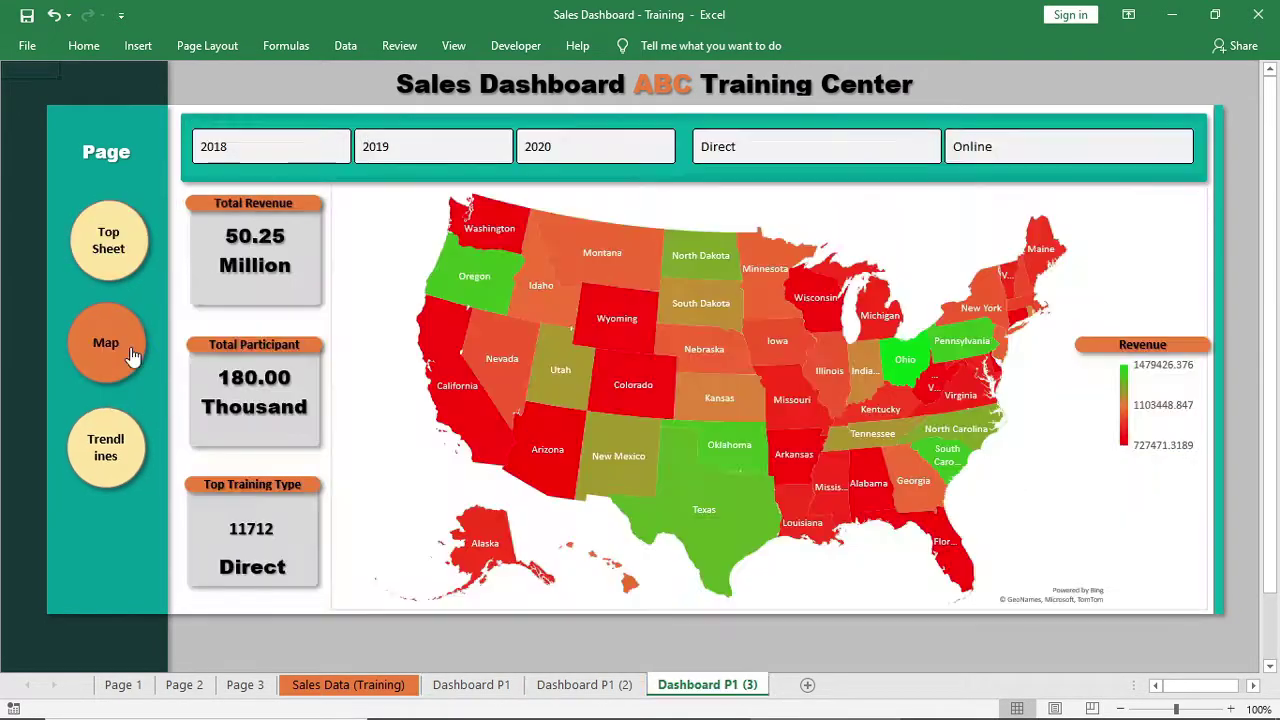
click(276, 156)
click(551, 151)
click(744, 146)
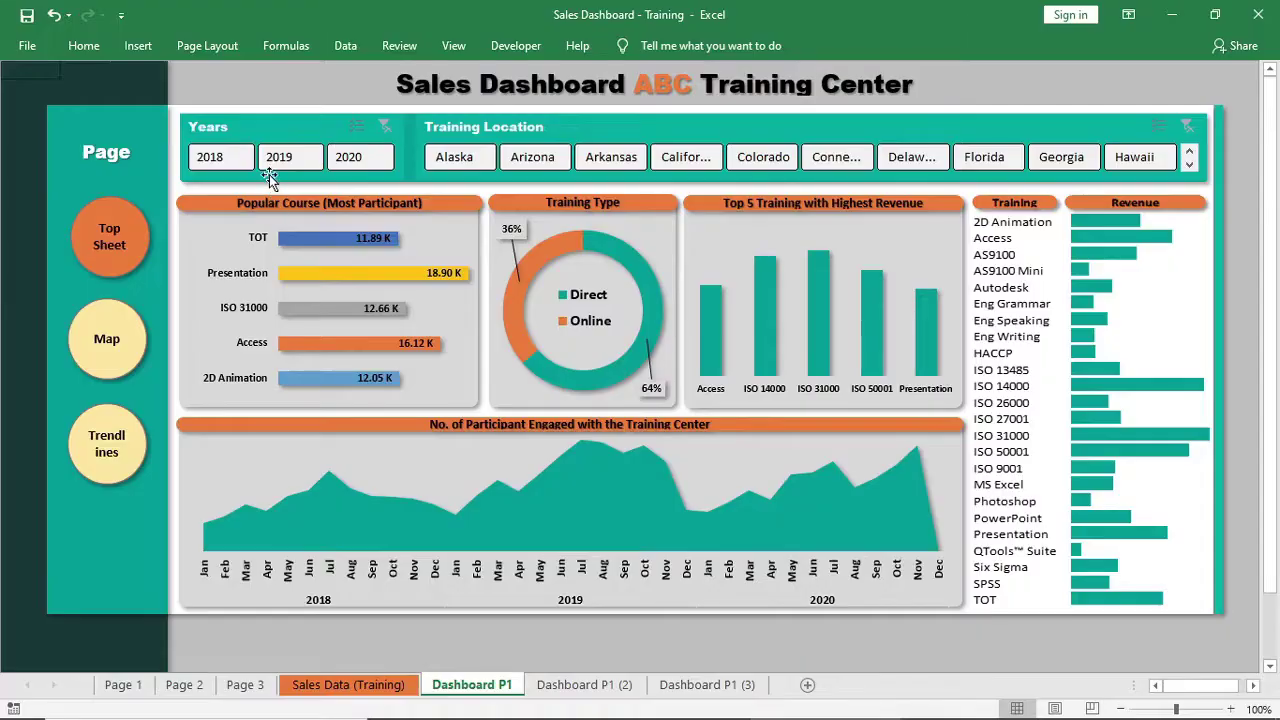
Step: On the Top Sheet page, filter by 2019 and by Alaska, Arkansas and Connecticut, and clear both filters
click(271, 162)
click(454, 156)
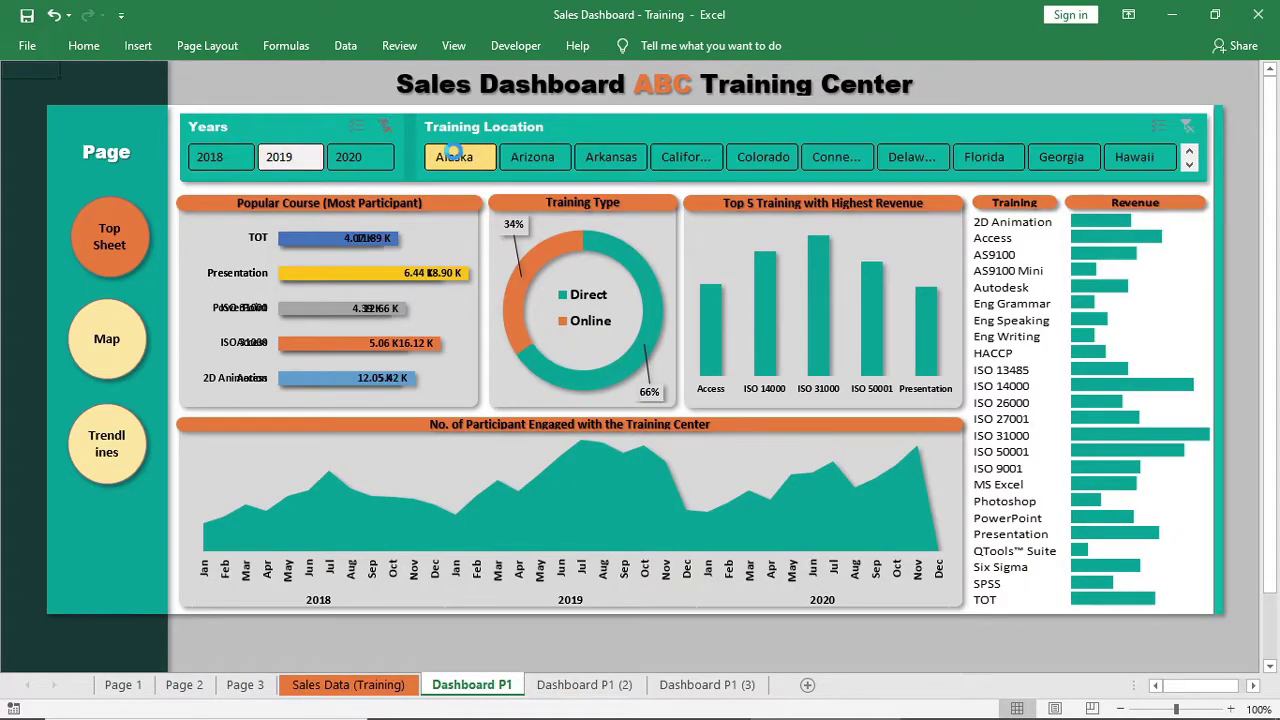
click(622, 159)
click(836, 157)
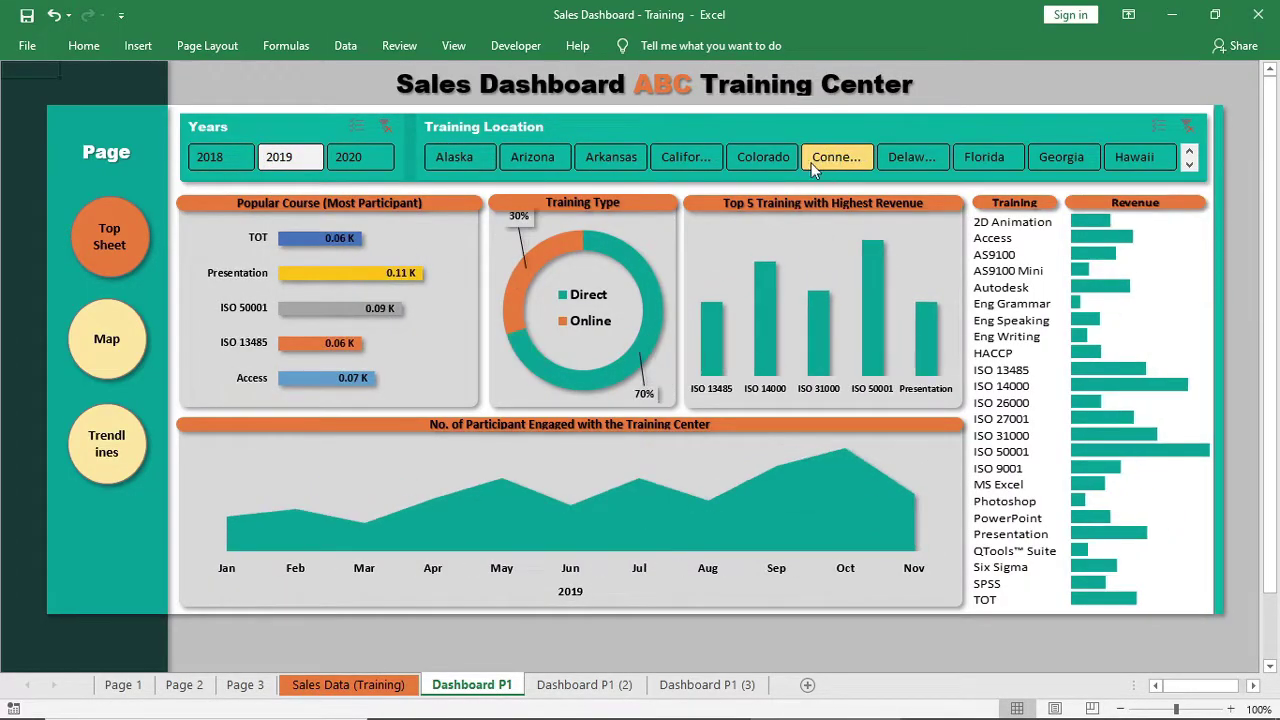
click(385, 126)
click(1183, 126)
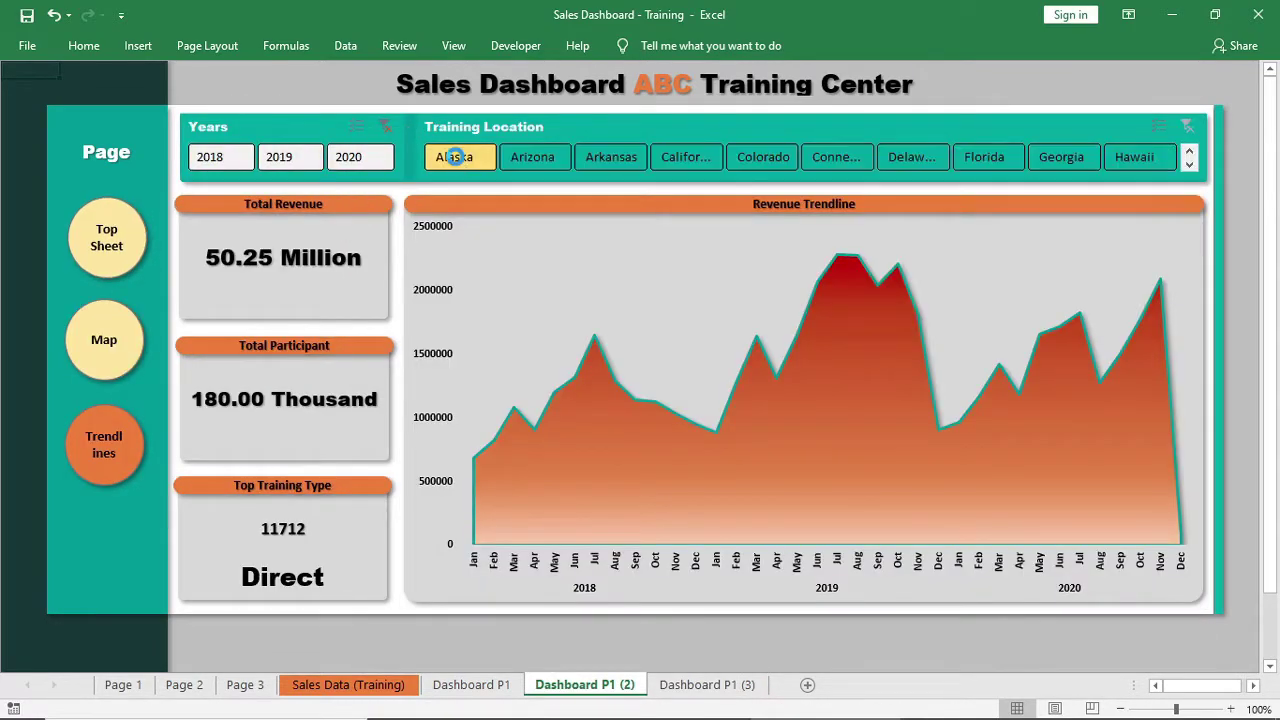
Step: View the revenue trendline for Alaska, Arkansas and Colorado in turn
click(454, 157)
click(588, 157)
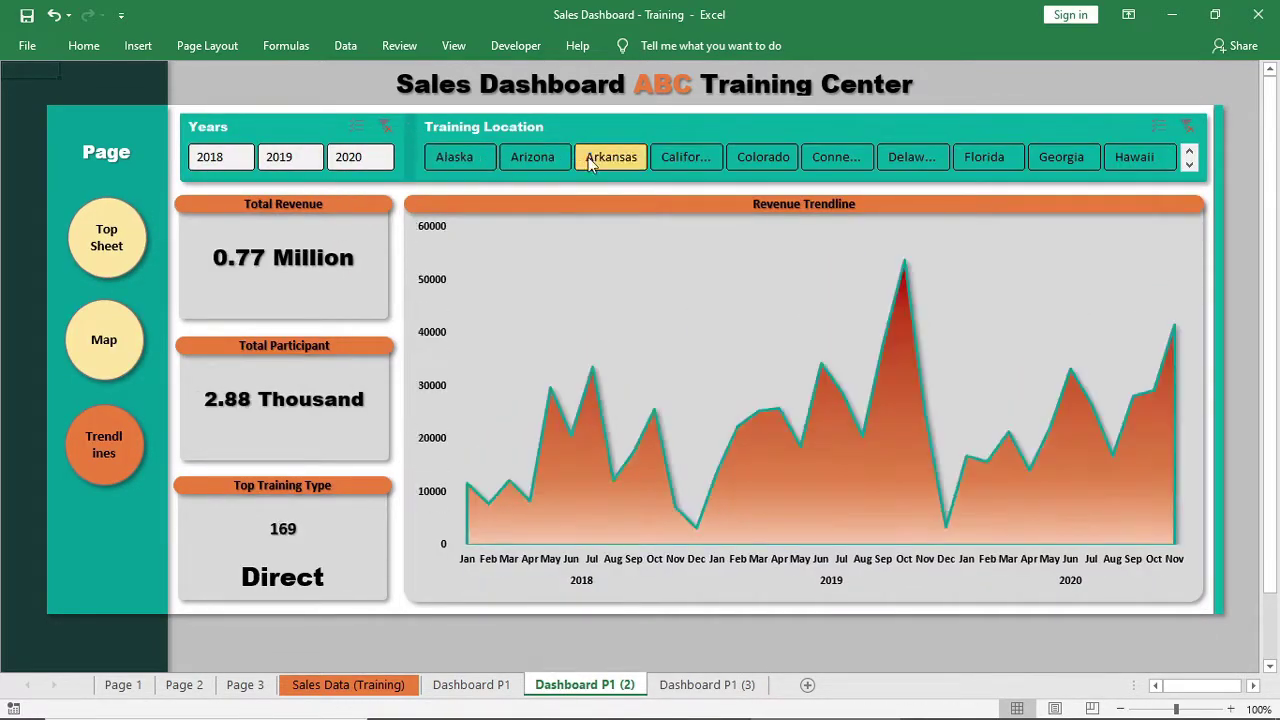
click(763, 157)
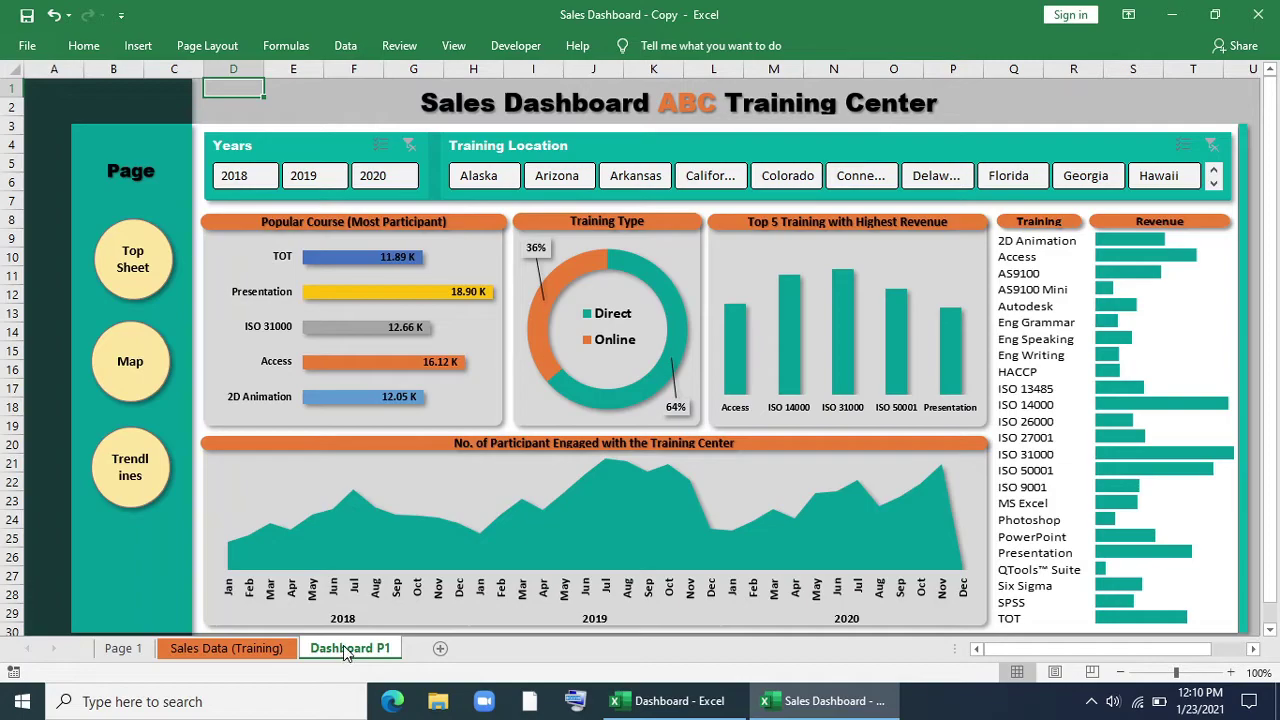
Step: Create a copy of the Dashboard P1 sheet at the end of the Sales Dashboard - Copy workbook
right_click(345, 652)
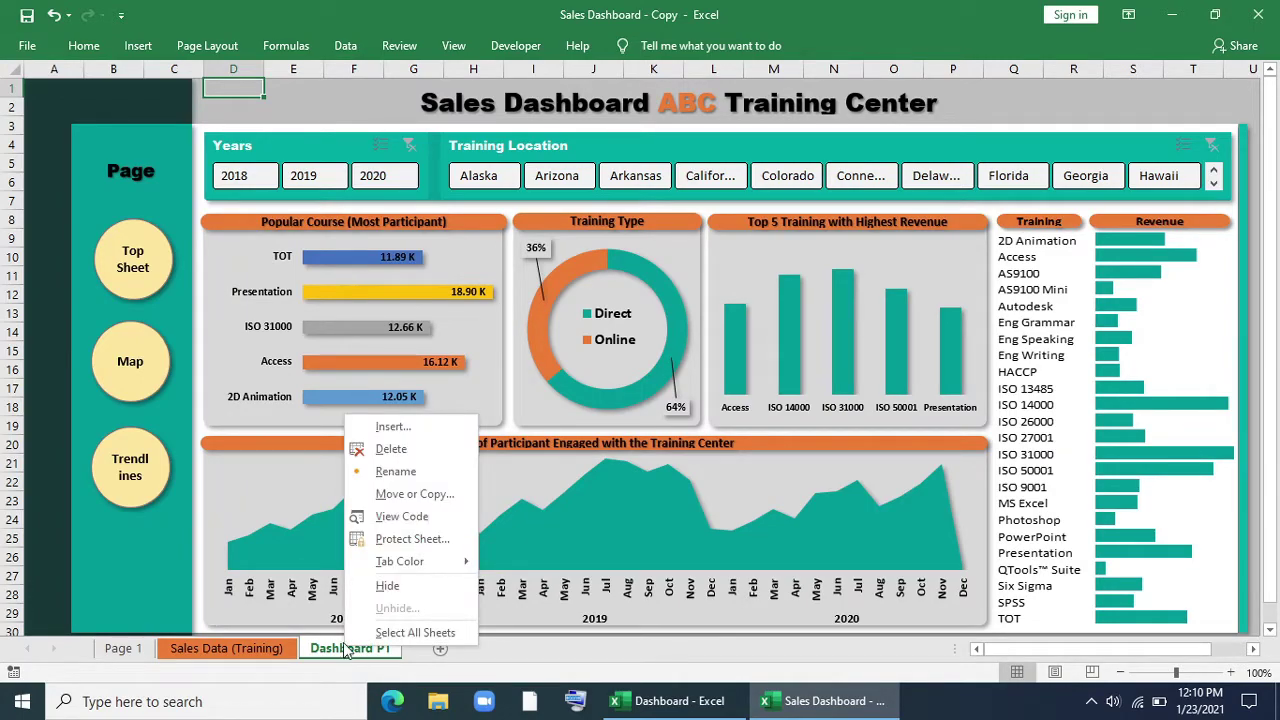
click(400, 494)
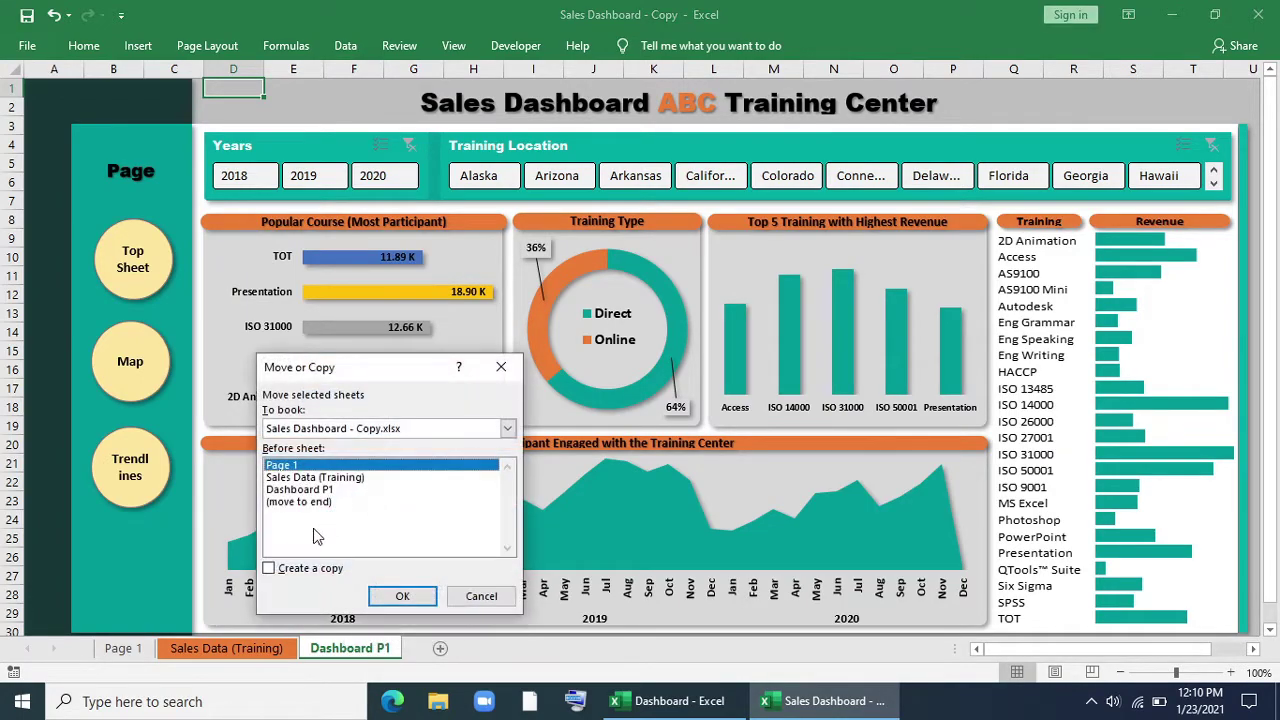
click(269, 568)
click(293, 503)
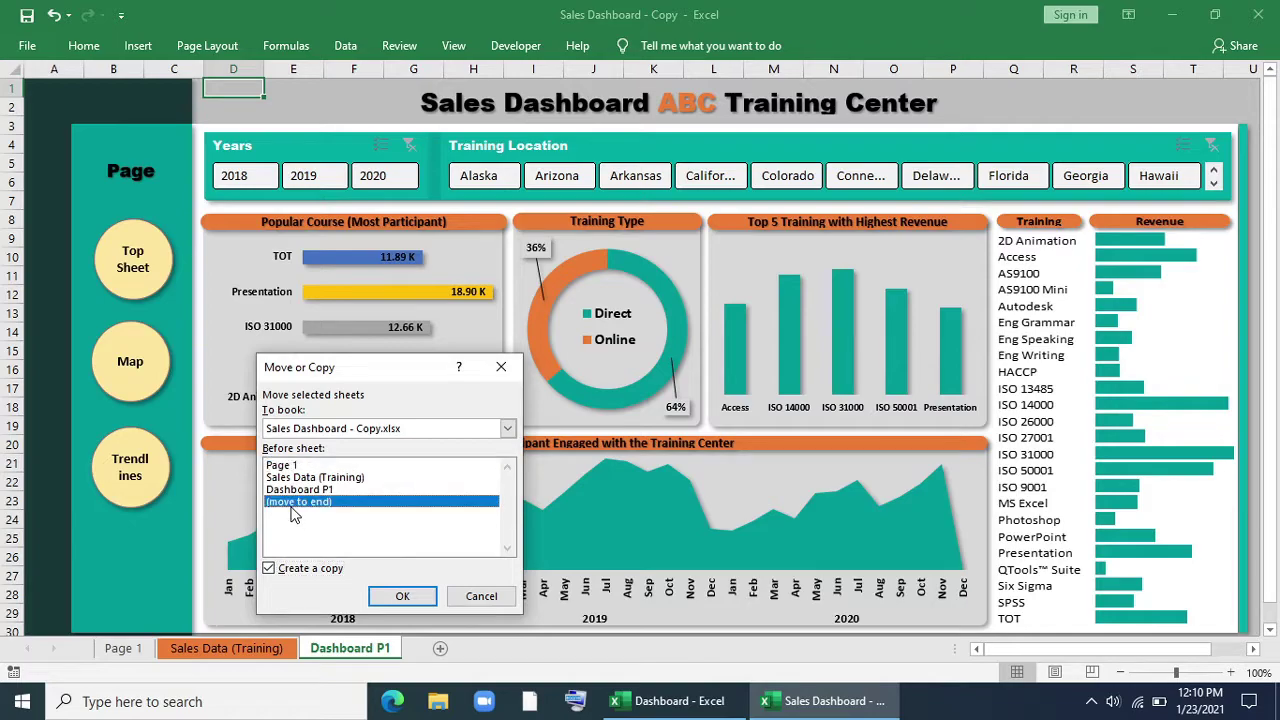
click(402, 597)
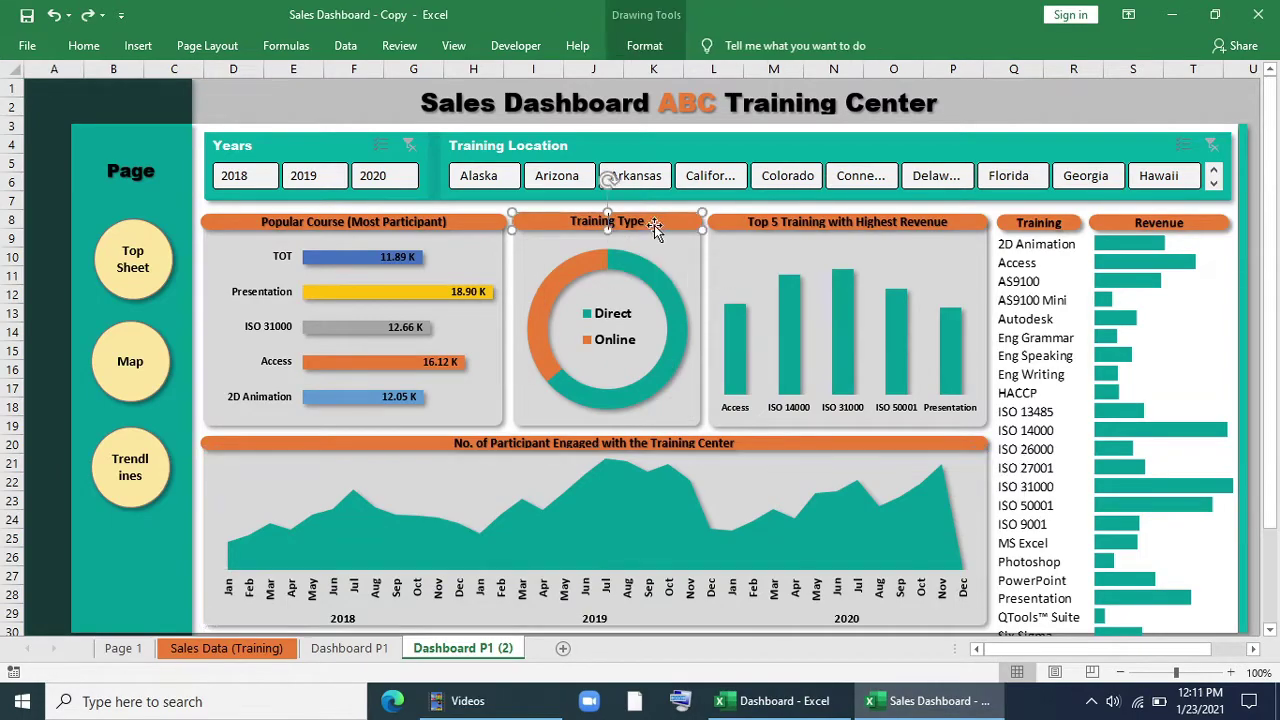
Step: Delete the Training Type, Top 5 Training, Training/Revenue and participant headings and charts from the copied dashboard
ctrl+click(672, 246)
ctrl+click(730, 256)
ctrl+click(800, 222)
ctrl+click(1040, 300)
ctrl+click(900, 443)
ctrl+click(889, 580)
key(Delete)
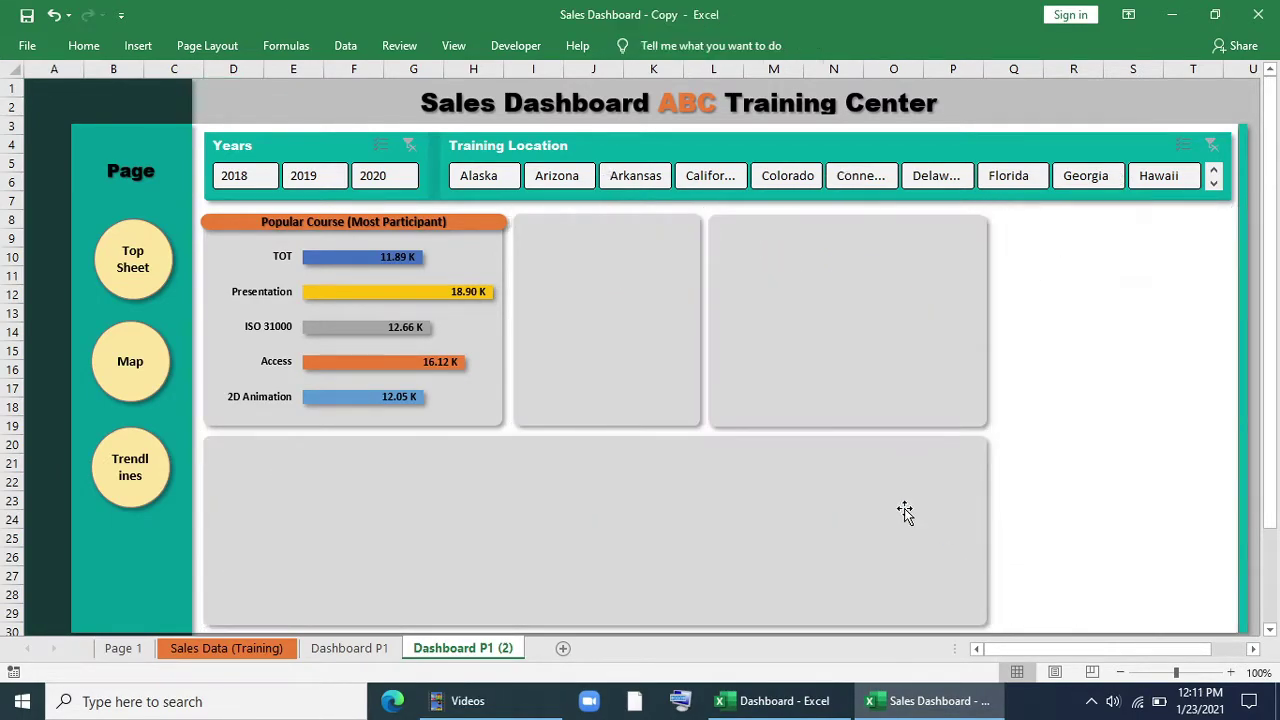
Step: Delete the Popular Course bar chart and the other empty grey panels, keeping the panel under the Popular Course heading
click(404, 303)
click(417, 428)
key(Delete)
Step: Resize the grey Popular Course panel to 1.37" high and 2.32" wide
drag(261, 221, 463, 220)
right_click(497, 297)
click(566, 665)
click(1117, 147)
double_click(1192, 210)
click(1188, 235)
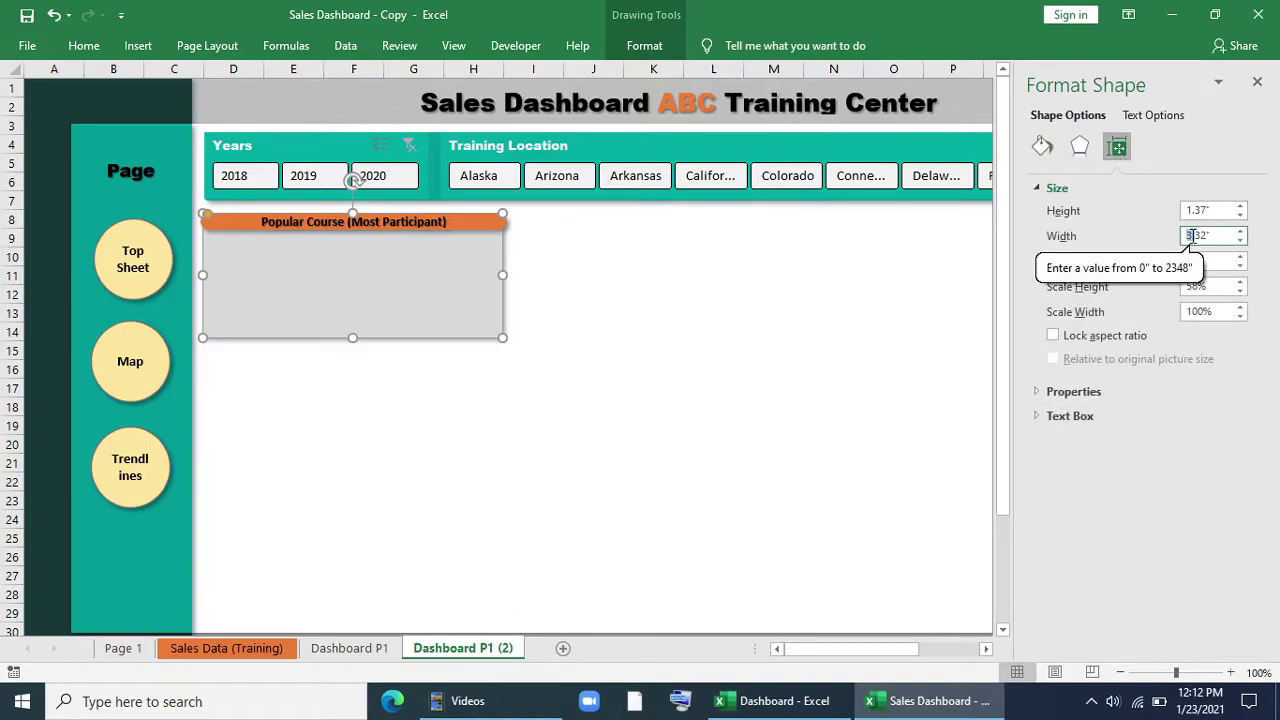
text(2.32)
key(Return)
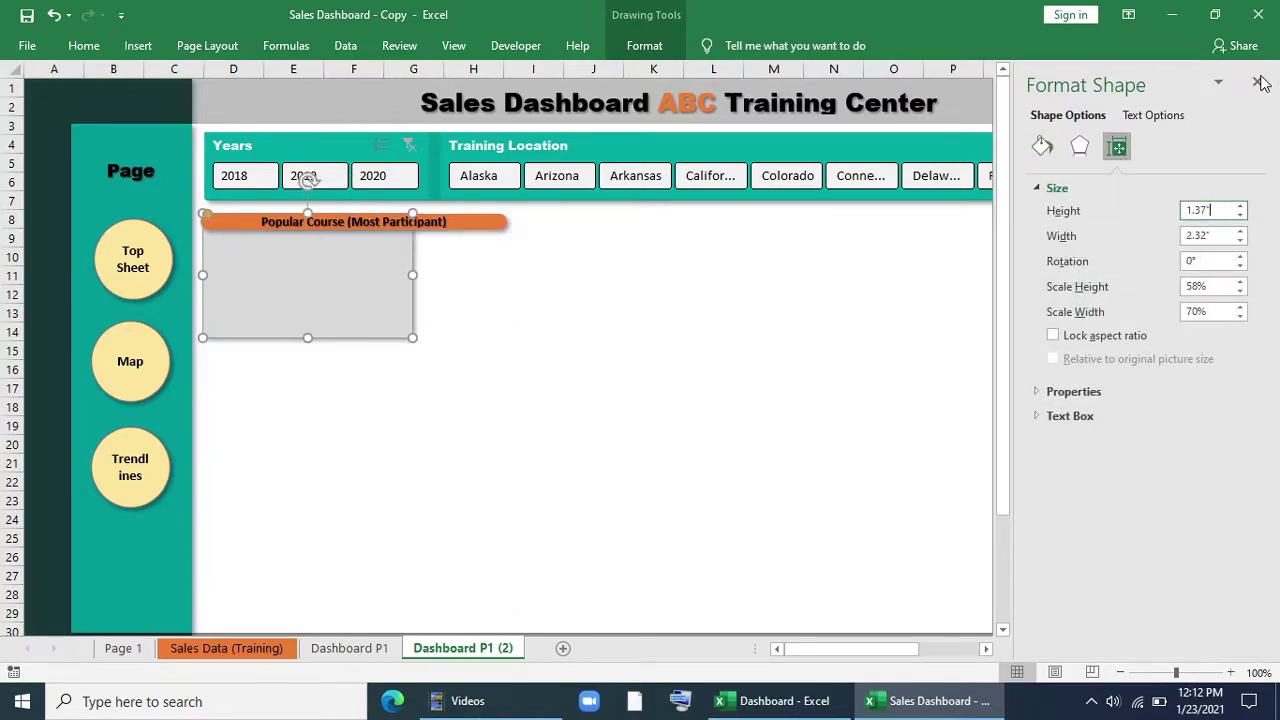
click(1258, 83)
Step: Narrow the Popular Course heading to the panel's width and group it with the panel
drag(507, 222, 417, 230)
shift+click(374, 262)
right_click(376, 260)
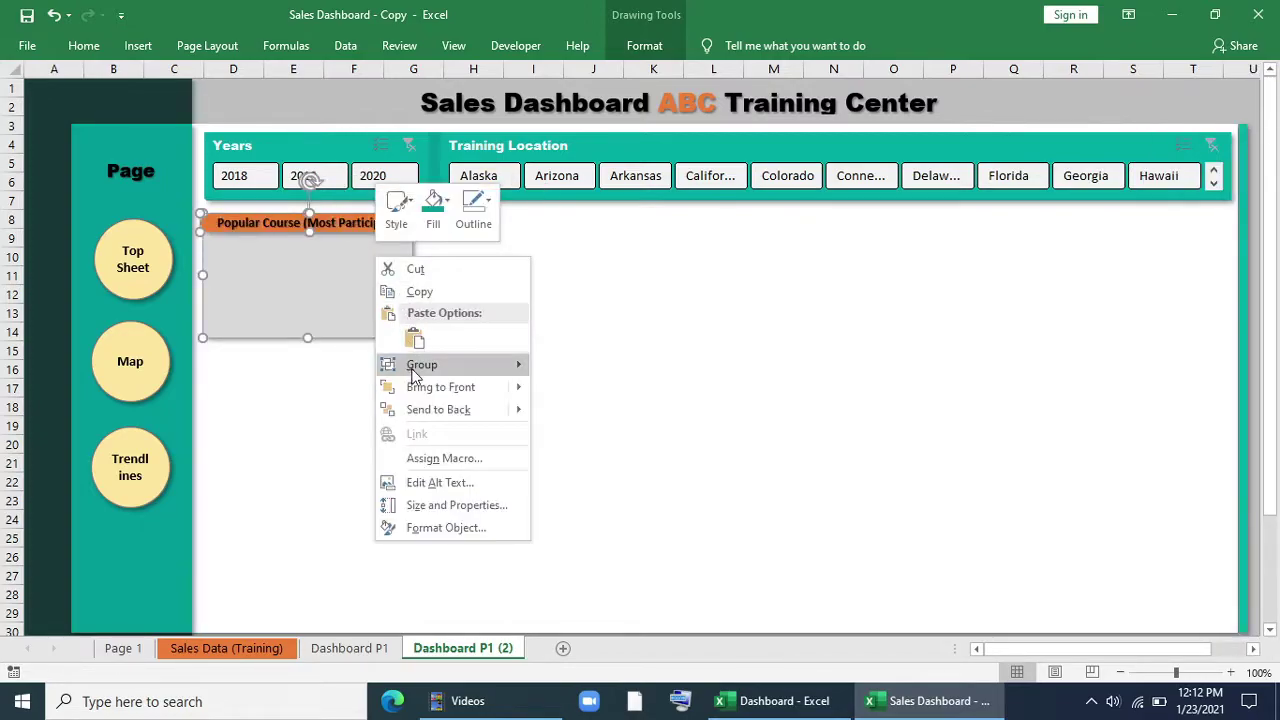
mouse_move(420, 366)
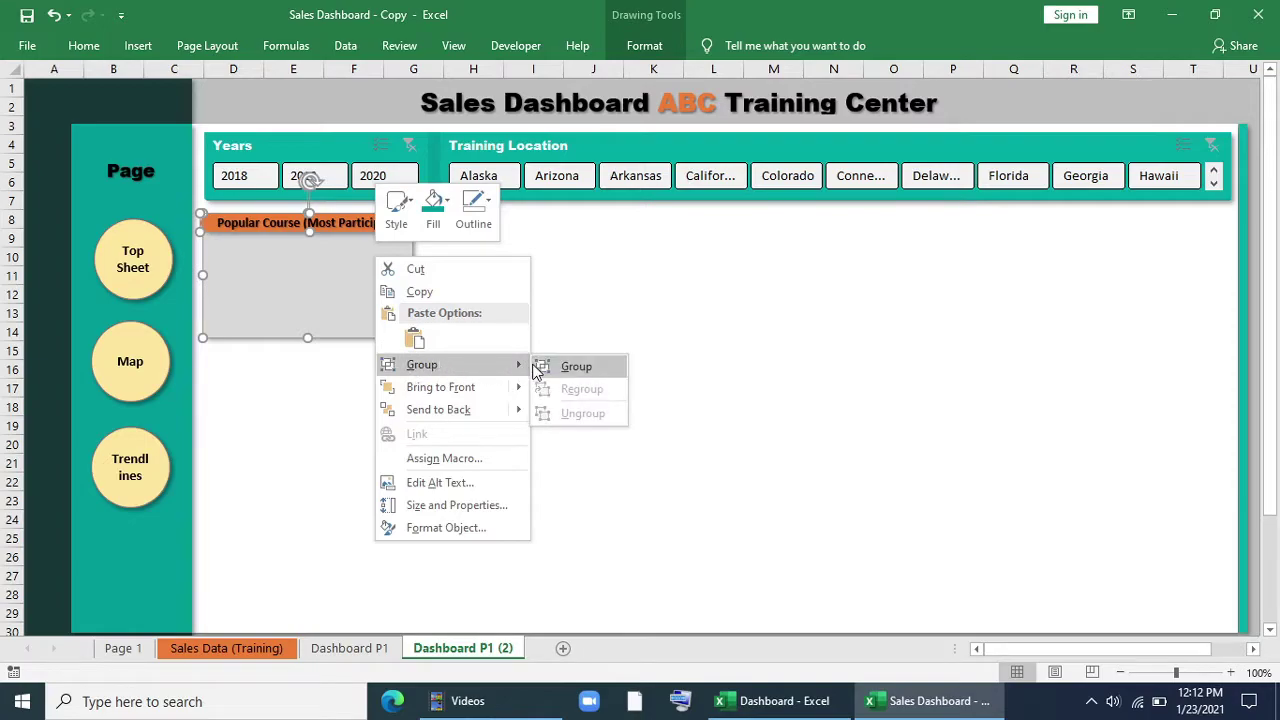
click(540, 368)
Step: Duplicate the grouped card to make a column of three and retitle the upper one Total Revenue
drag(374, 320, 388, 586)
click(399, 225)
triple_click(399, 225)
text(Total Revenue)
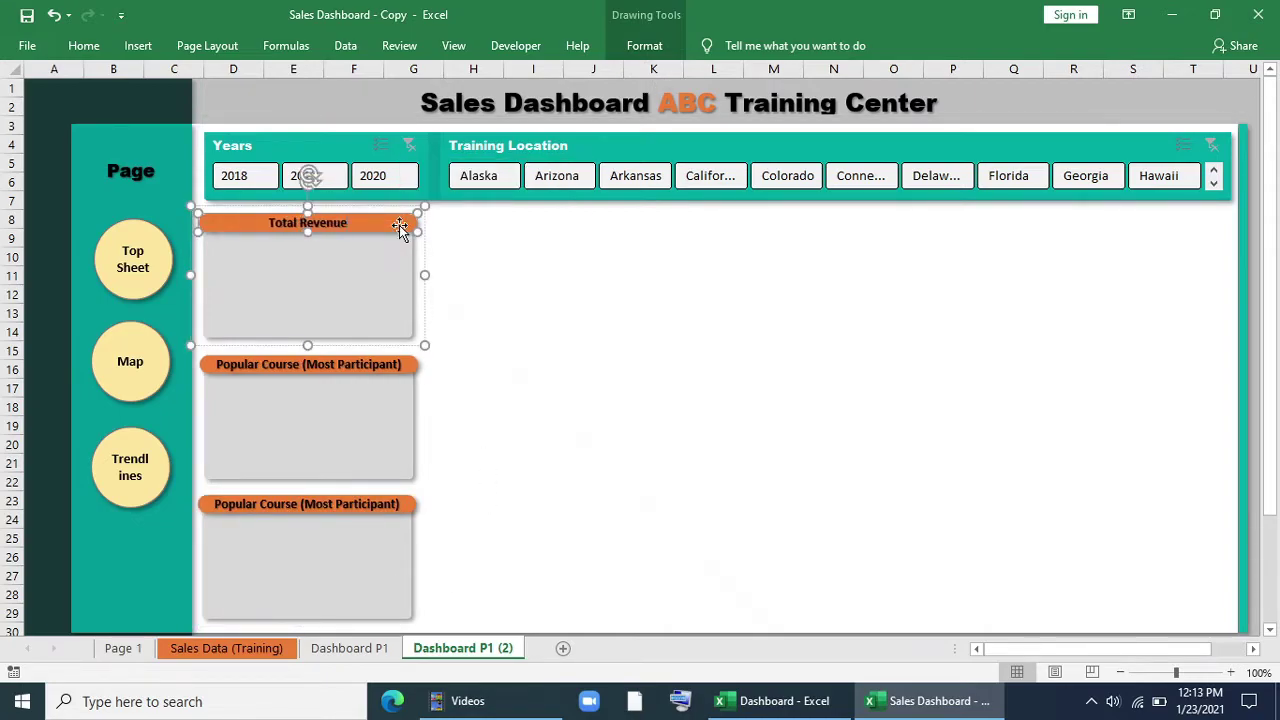
Step: Retitle the second card Total Participant and the third card Total Training Type
click(408, 361)
triple_click(408, 361)
text(Total Participant)
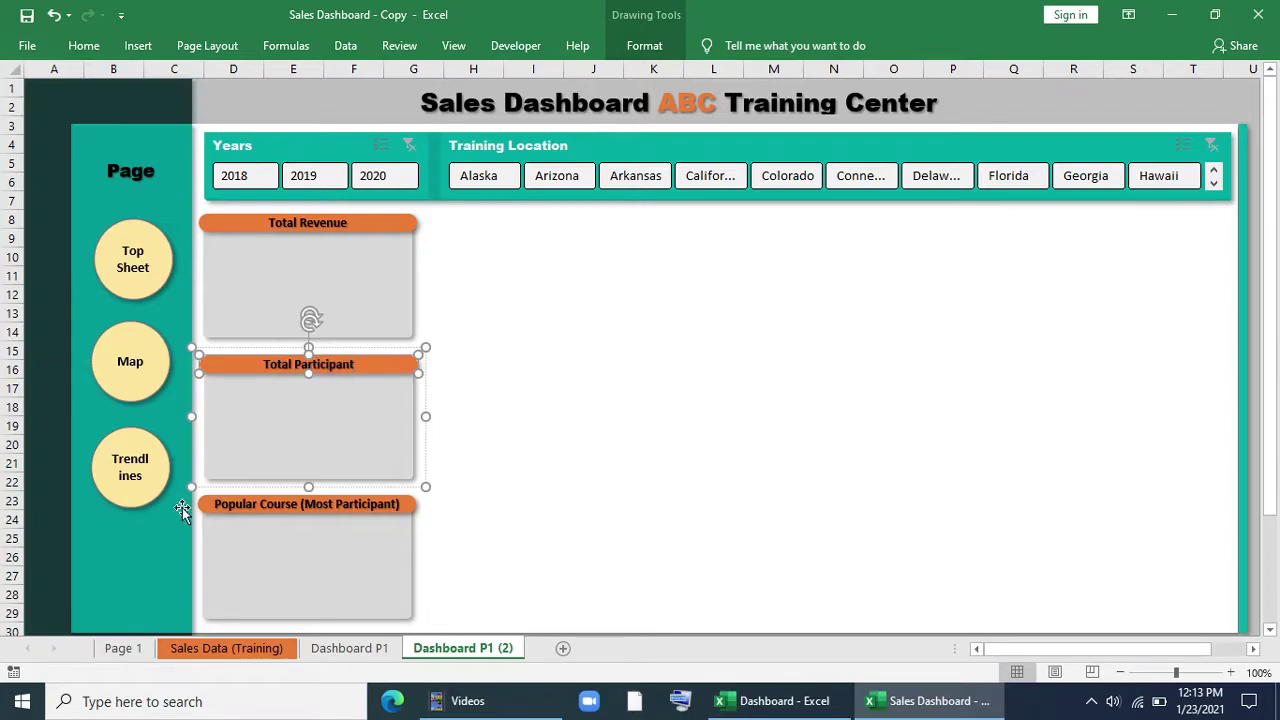
click(412, 503)
triple_click(412, 503)
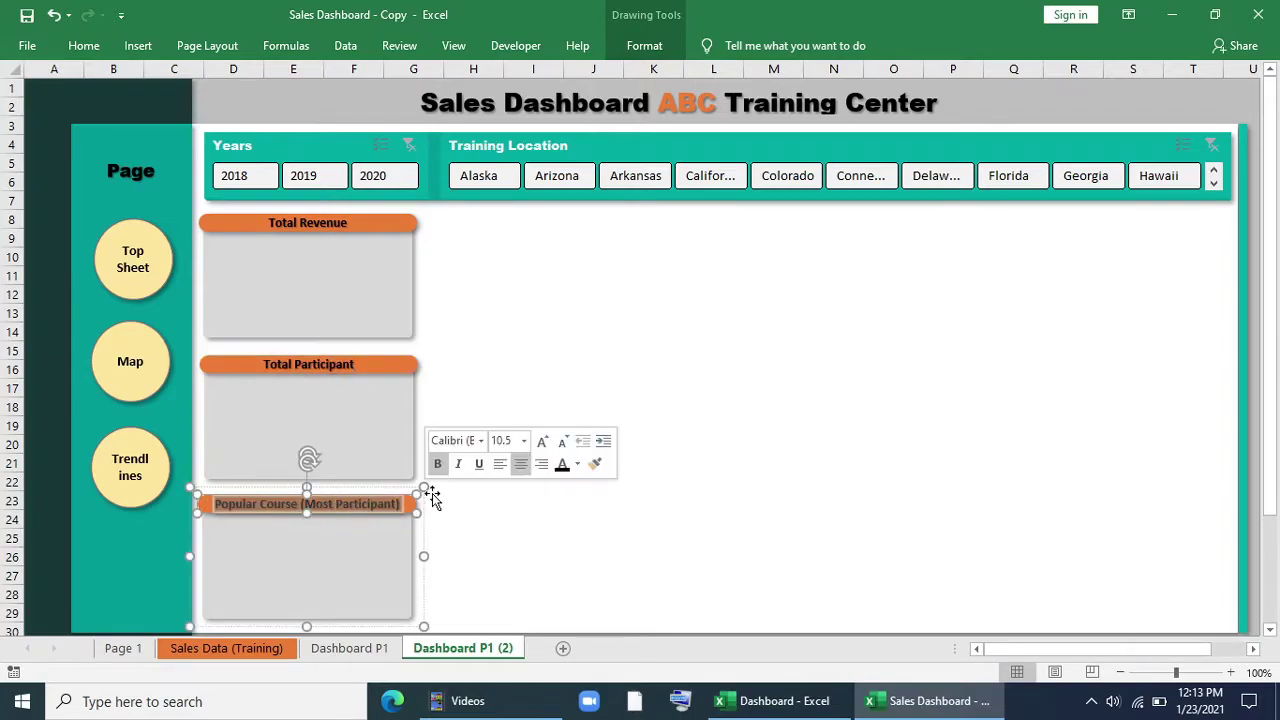
text(Total Training Type)
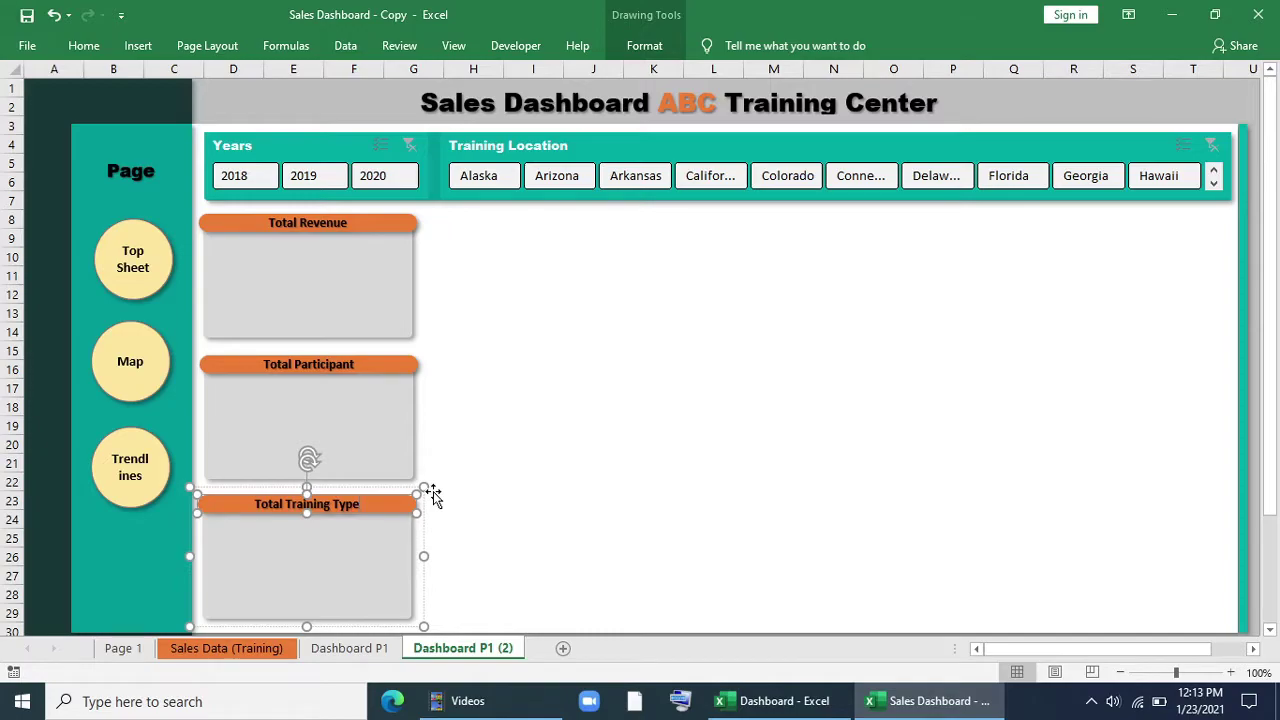
Step: Copy the Total Revenue panel beside the cards, enlarge it to fill the empty area and delete the leftover object
click(352, 294)
drag(389, 303, 592, 306)
drag(657, 277, 1215, 277)
drag(834, 343, 826, 611)
click(554, 249)
key(Delete)
Step: Adjust the large panel's edges to line up with the slicer strip and the bottom of the cards
click(689, 309)
drag(451, 414, 435, 415)
click(435, 414)
drag(826, 610, 826, 620)
drag(1222, 418, 1228, 420)
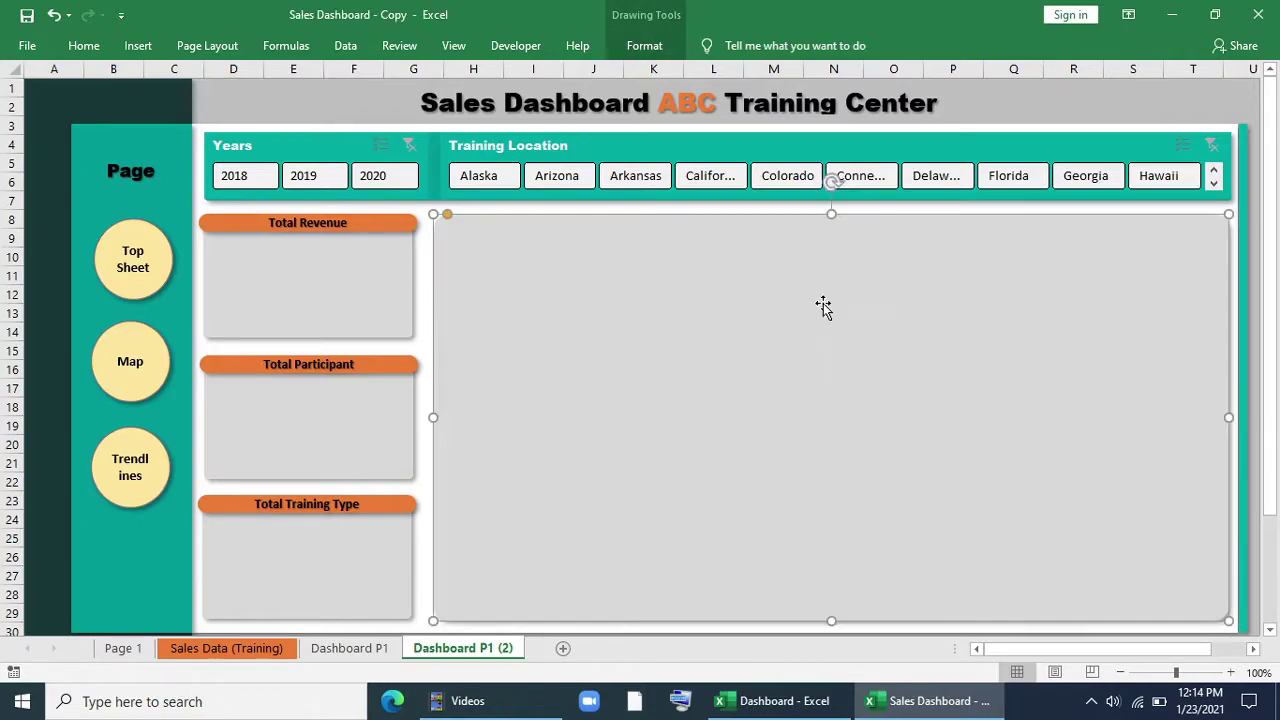
Step: Copy the Total Revenue heading onto the large panel, stretch it across the full width and retitle it Revenue Trendline
drag(360, 225, 471, 231)
drag(649, 226, 1231, 231)
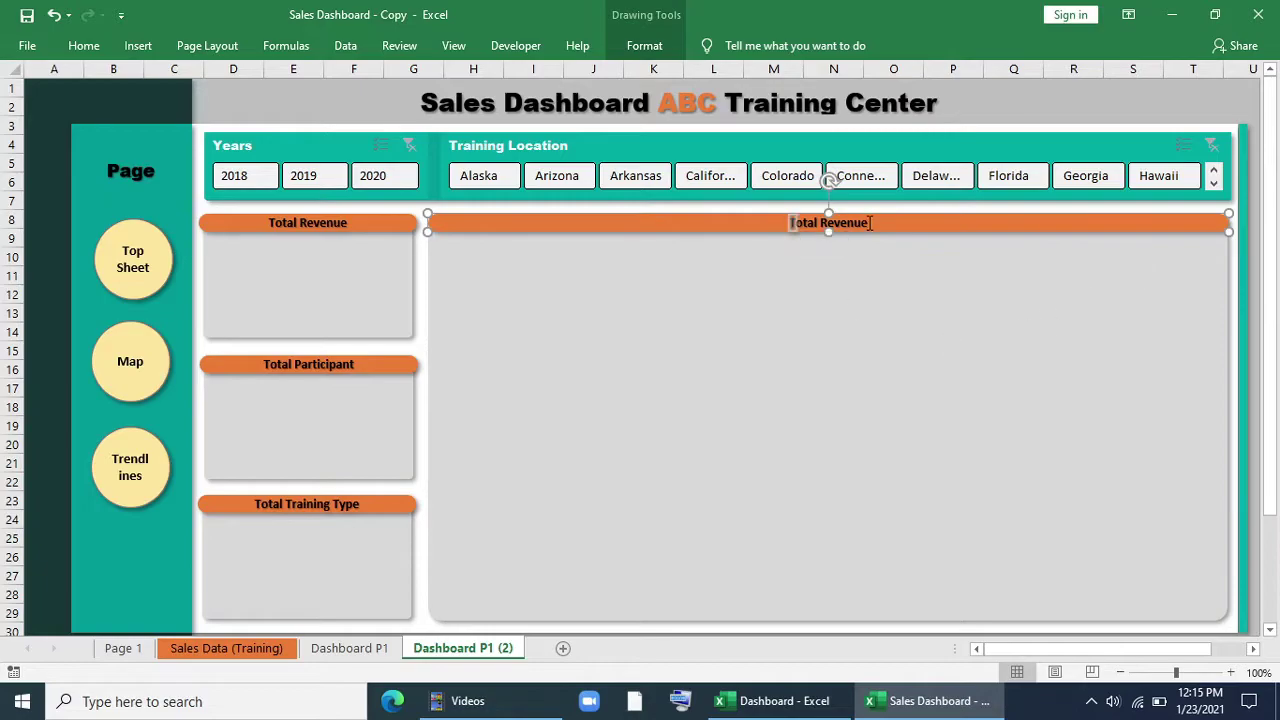
drag(790, 223, 883, 224)
text(Revenue Trendline)
click(791, 314)
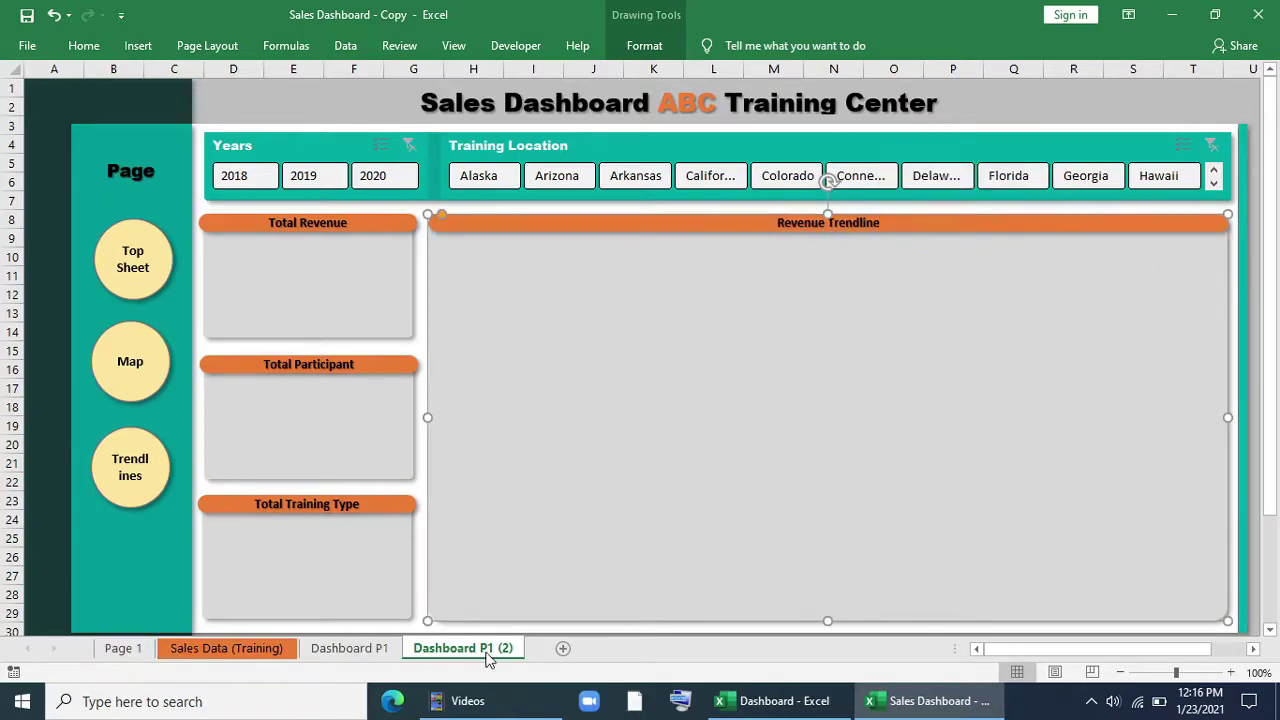
Step: Add a new worksheet named Page 2 and place it directly after Page 1
click(562, 648)
right_click(558, 648)
click(603, 477)
text(Page 2)
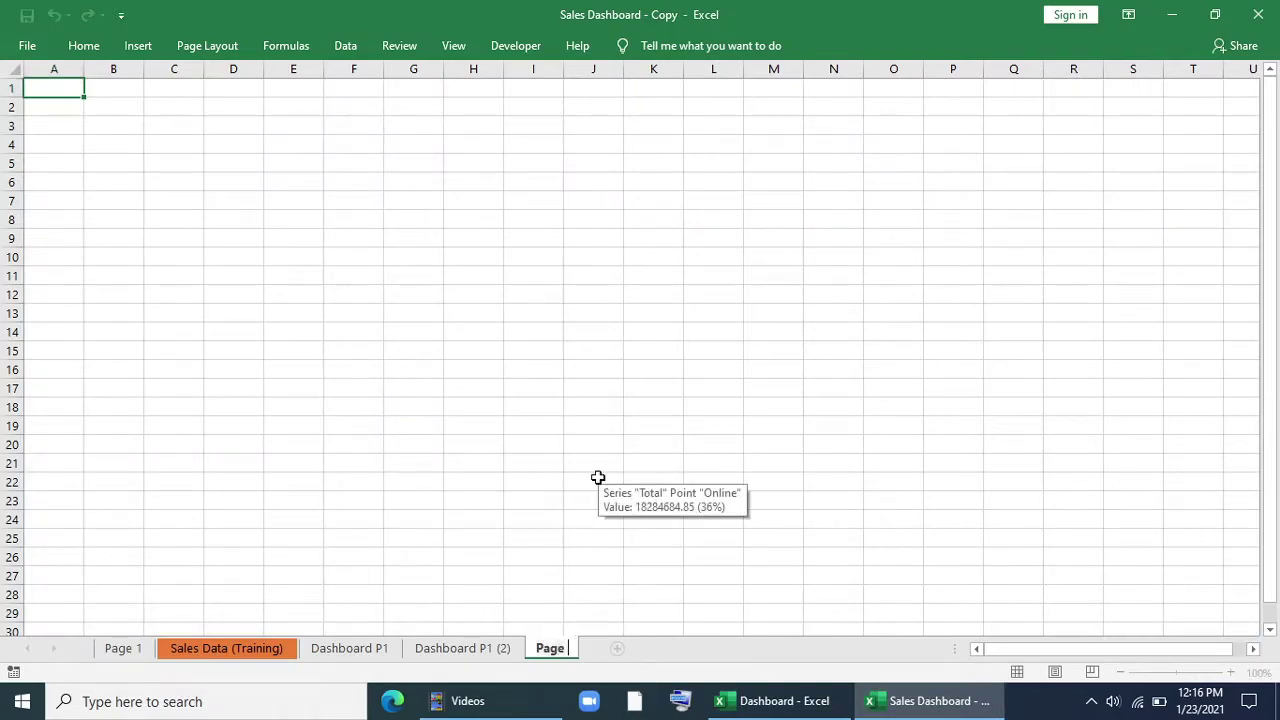
key(Return)
drag(558, 648, 186, 619)
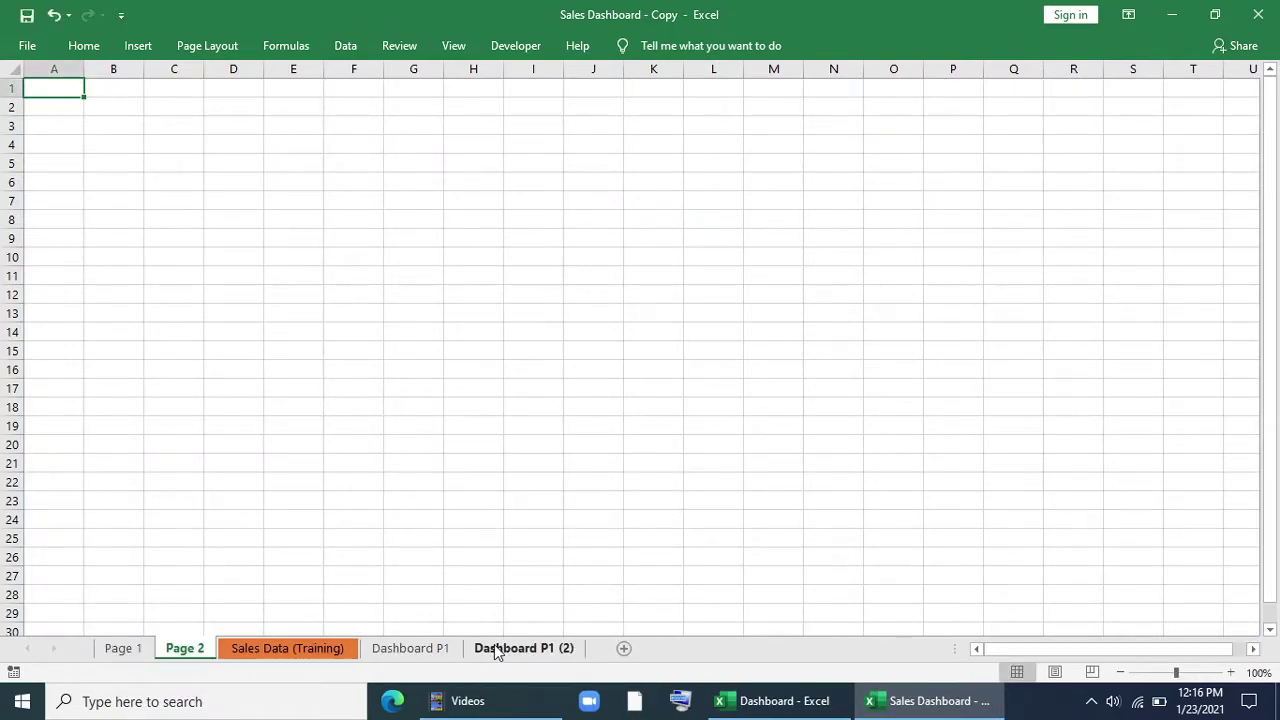
Step: Copy the training revenue PivotTable from Page 1 and paste it into Page 2 at cell A3
click(494, 648)
click(114, 648)
scroll(104, 470, up, 1)
drag(54, 220, 194, 594)
key(ctrl+c)
click(184, 648)
click(70, 128)
key(ctrl+v)
Step: Remove the Training Name field from the pasted PivotTable so it holds only Sum of Total Revenue
click(635, 45)
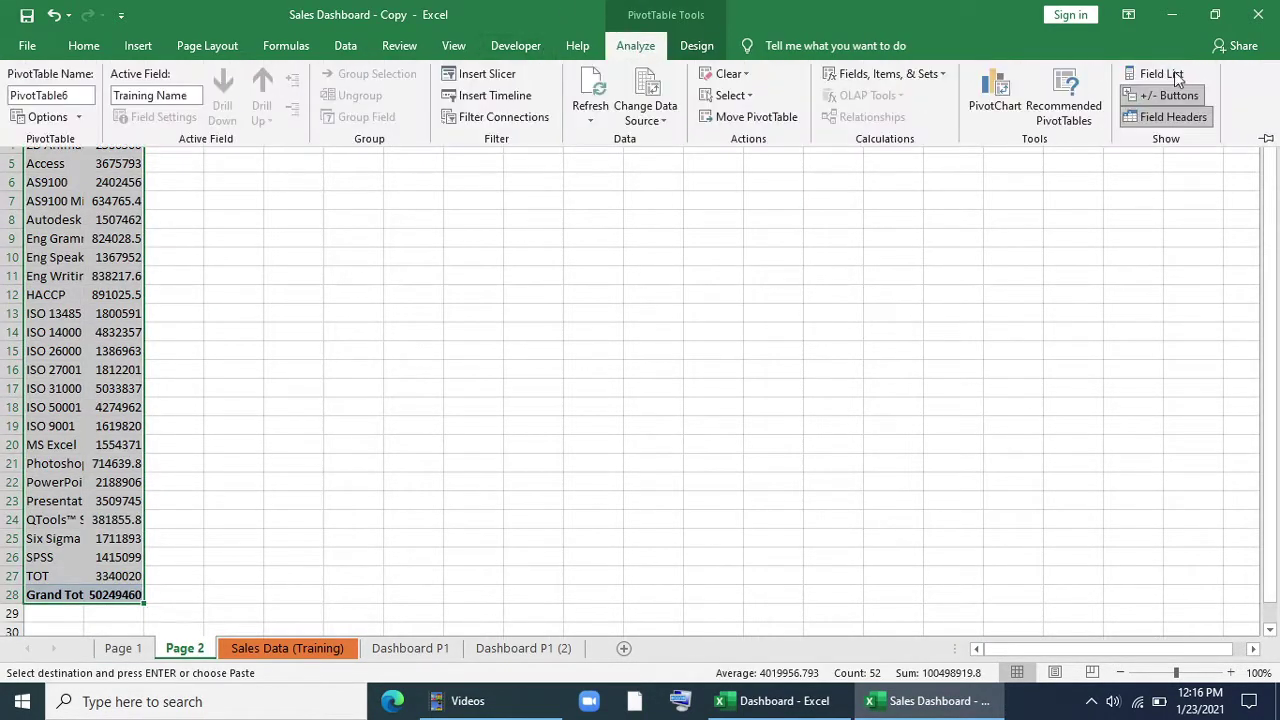
click(1177, 73)
drag(1011, 547, 740, 540)
click(95, 238)
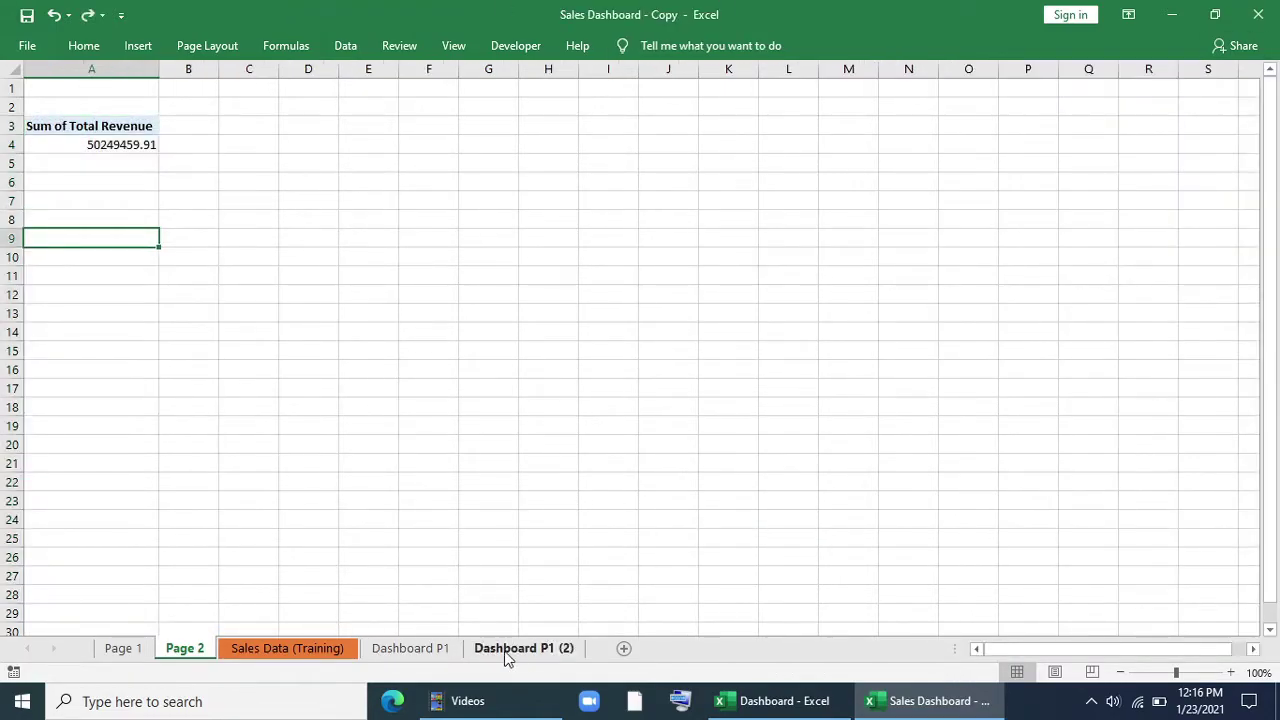
Step: Enter =A3 in cell B3 of Page 2 and fill the formula down to B4
click(186, 167)
text(=)
click(110, 170)
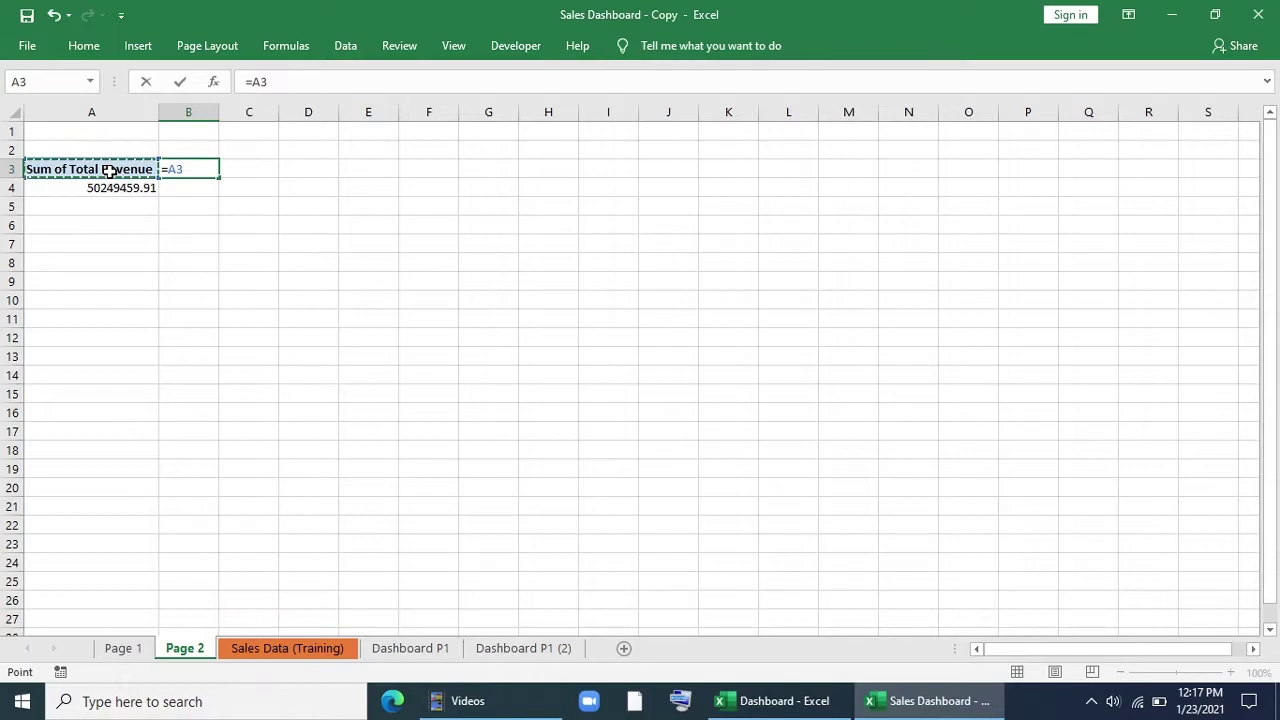
key(Return)
click(216, 172)
drag(219, 178, 220, 198)
Step: Link the Total Revenue card on Dashboard P1 (2) to cell B4 of Page 2 and centre its value vertically and horizontally
click(367, 318)
click(508, 650)
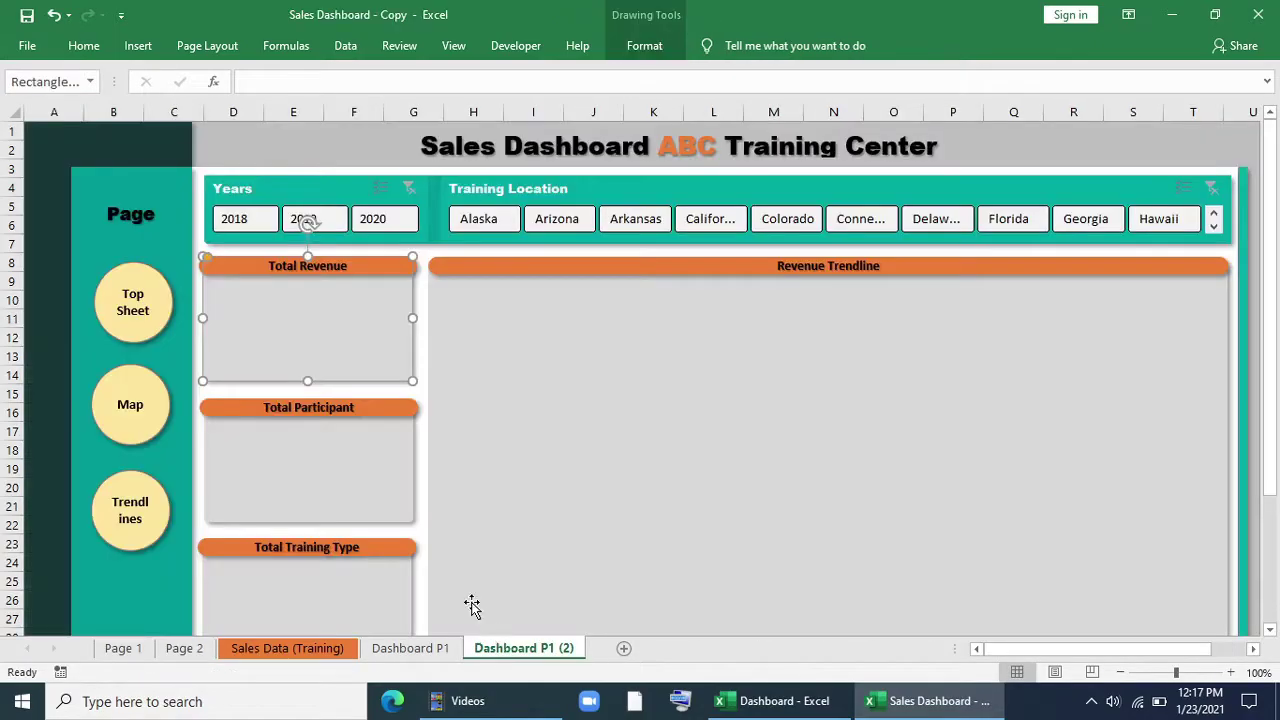
click(265, 79)
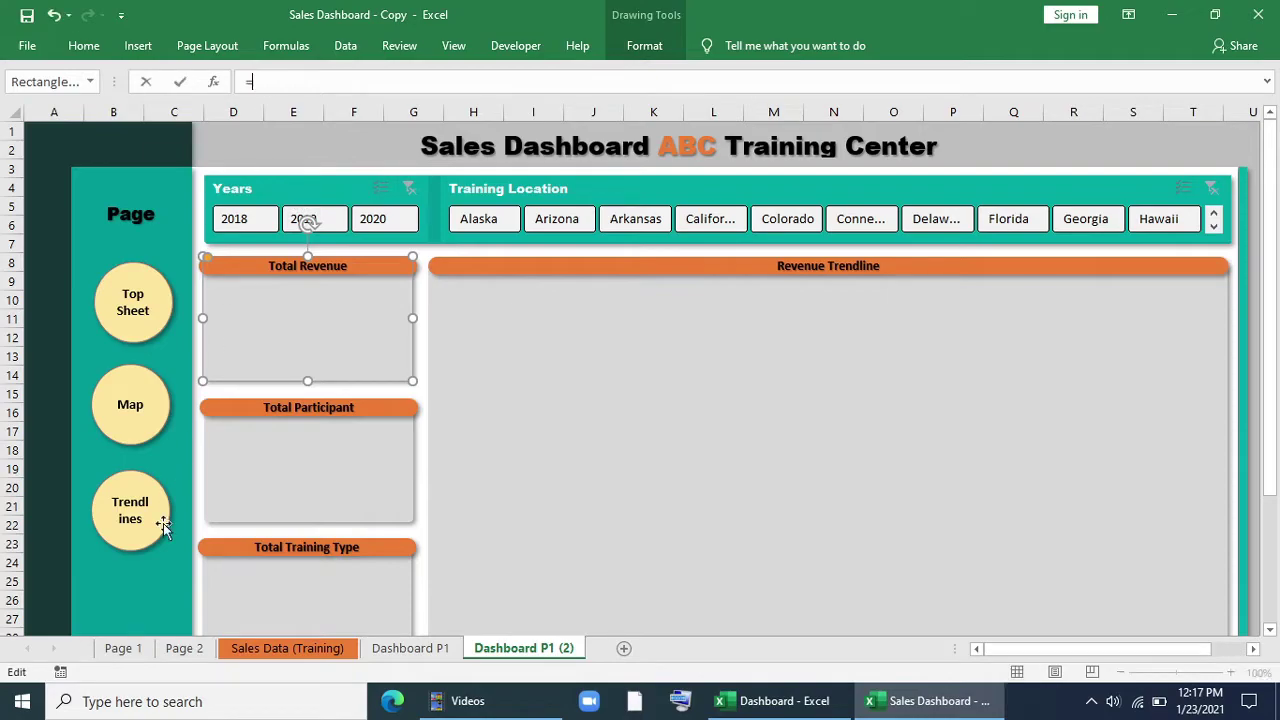
click(184, 648)
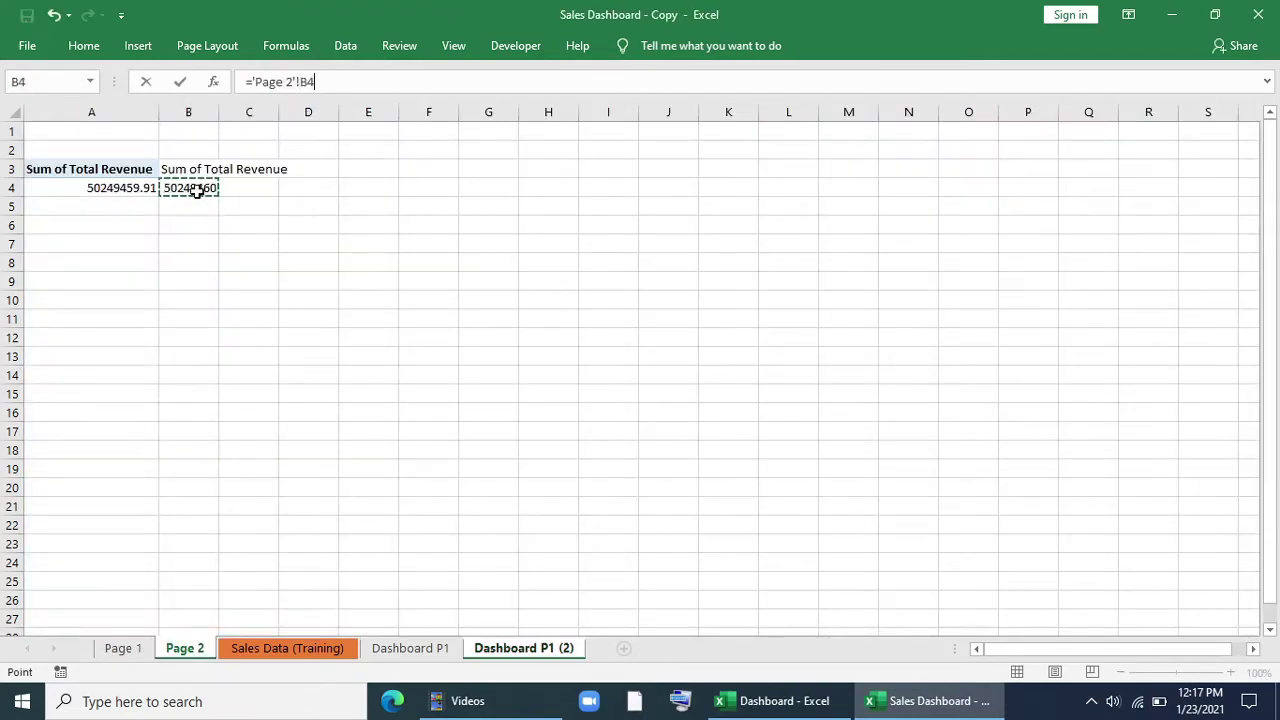
key(Return)
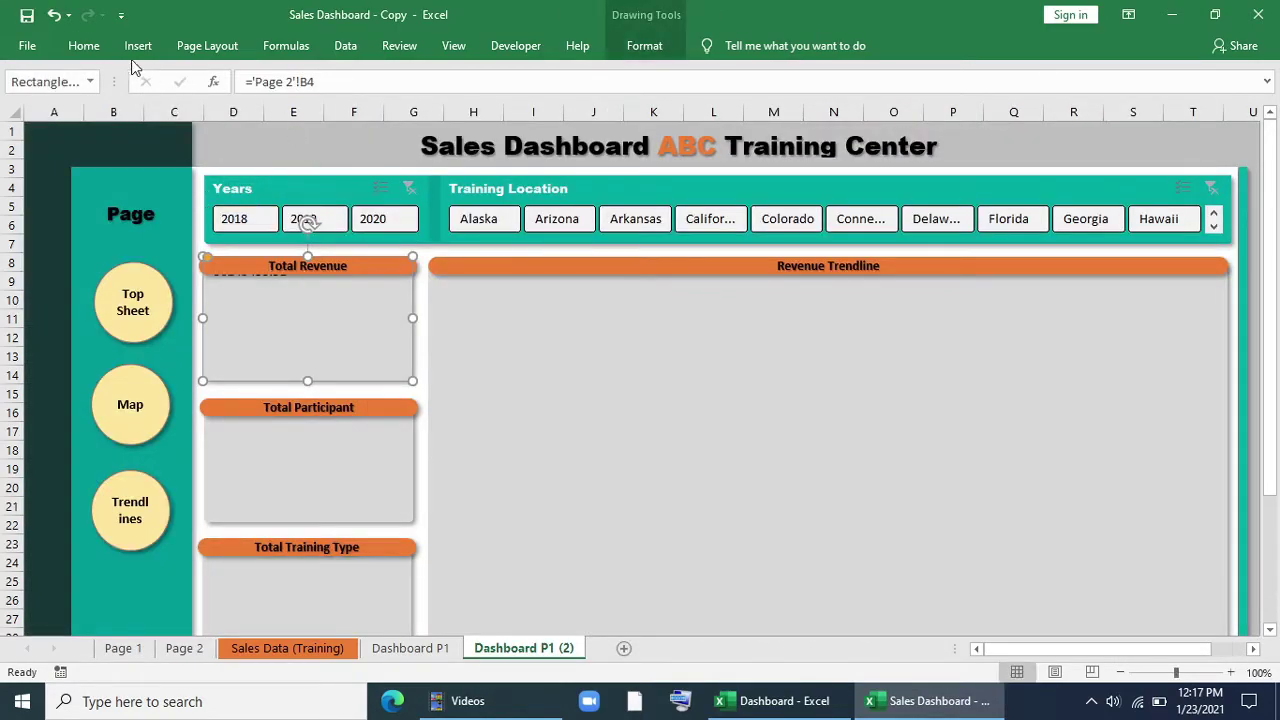
click(84, 46)
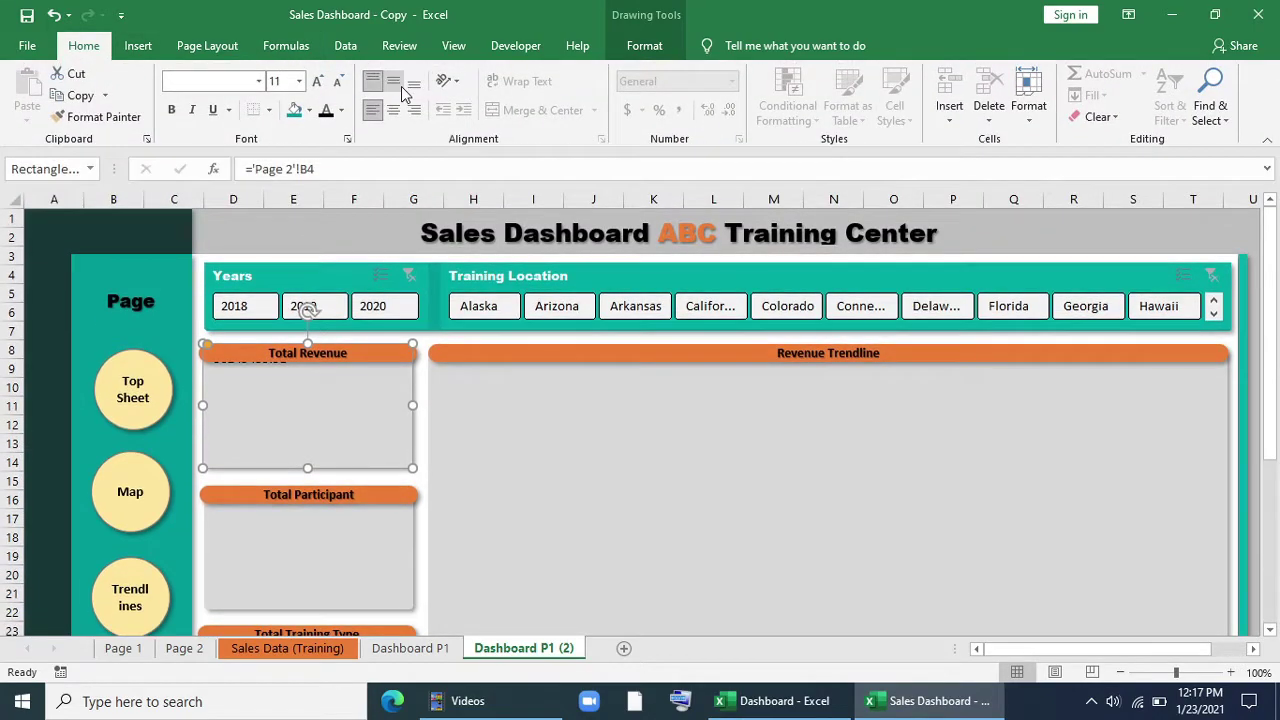
click(393, 80)
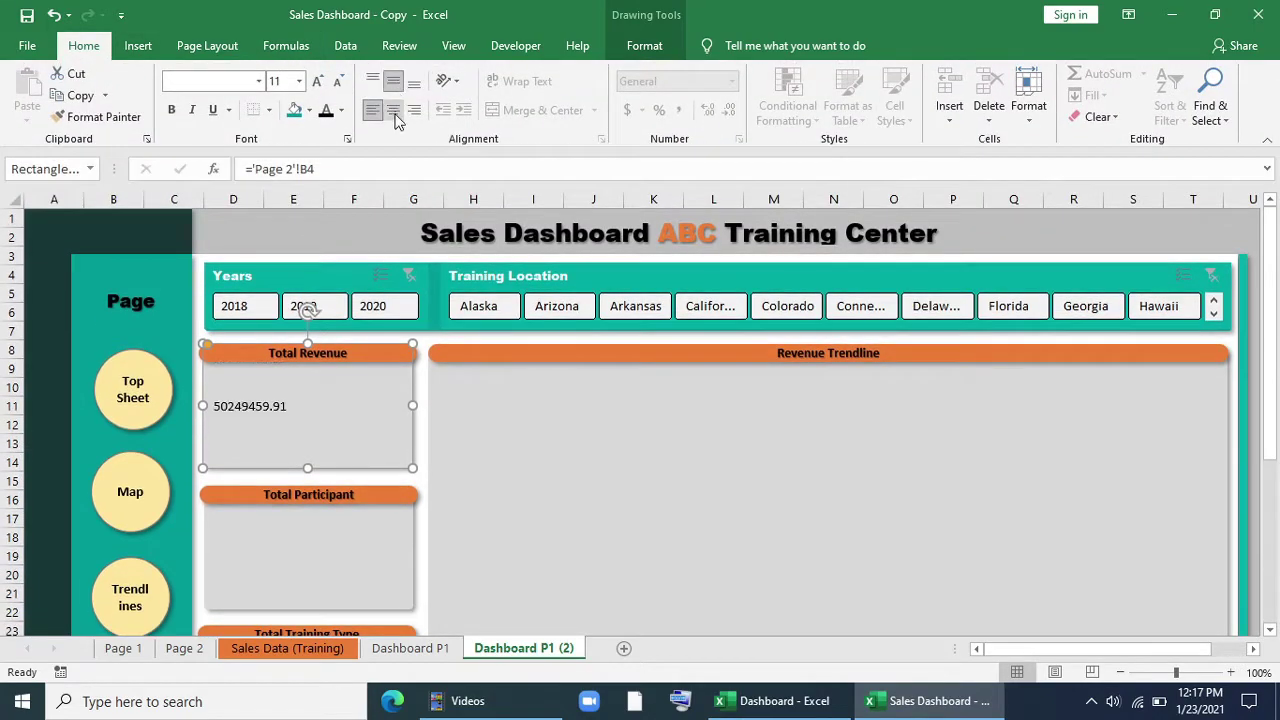
click(393, 109)
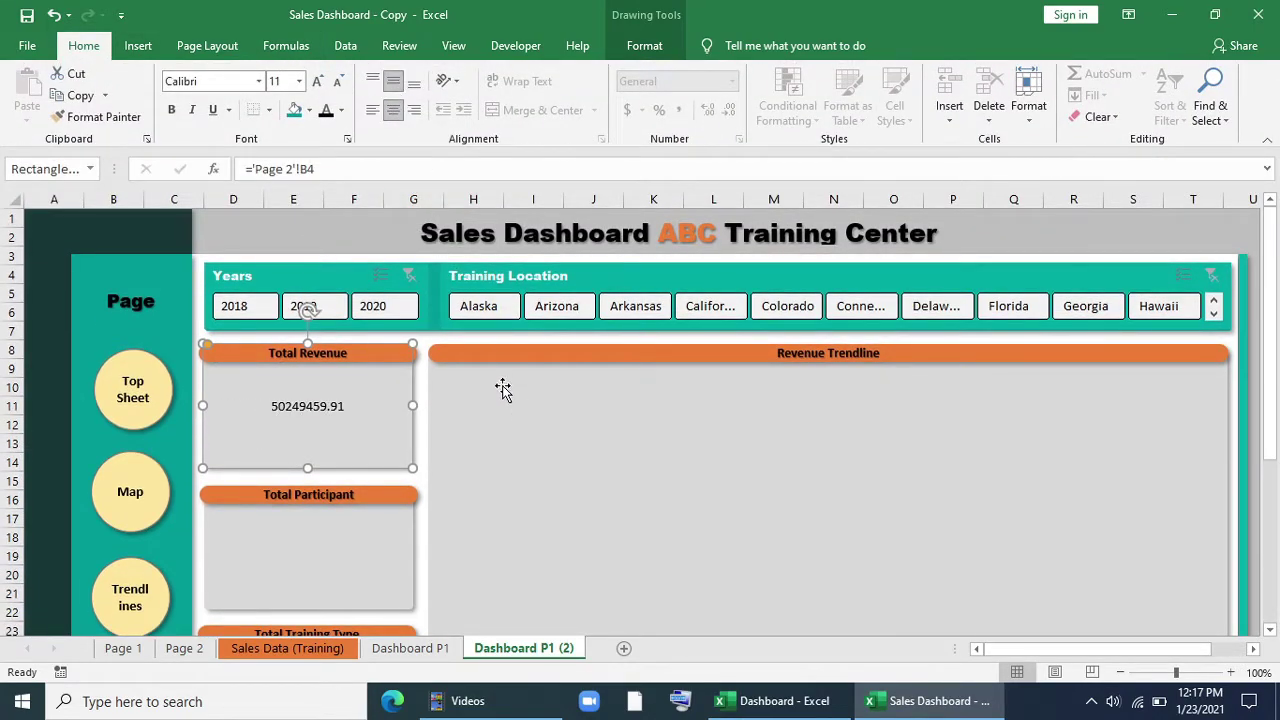
Step: Copy the total revenue PivotTable in A3:A4 of Page 2 and paste it at cell A7
scroll(502, 388, down, 1)
click(123, 648)
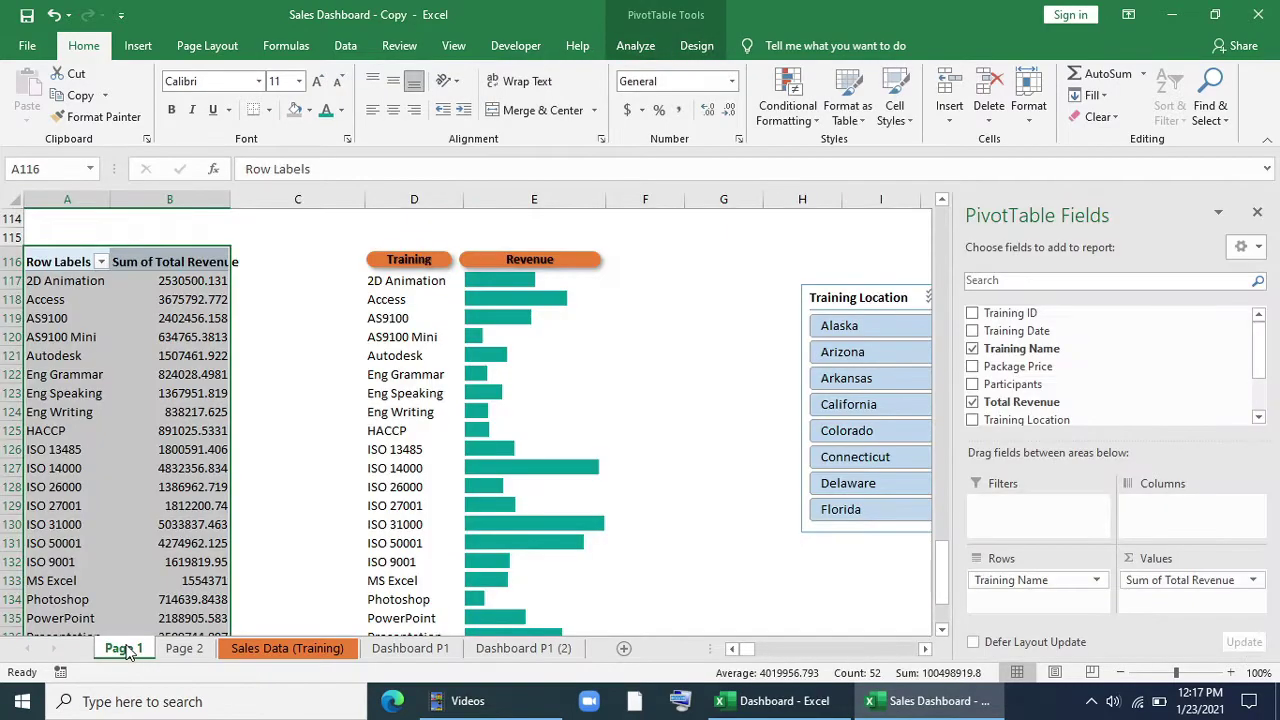
click(183, 648)
drag(114, 254, 134, 272)
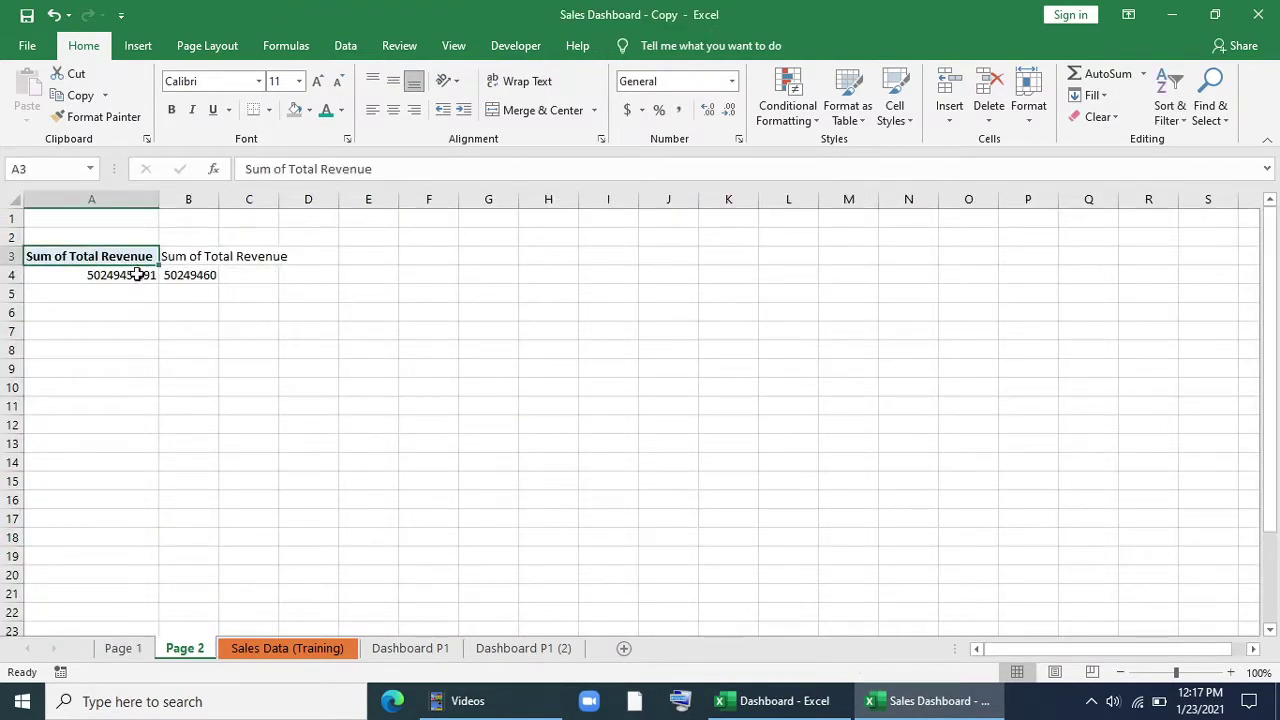
key(ctrl+c)
click(88, 323)
key(ctrl+v)
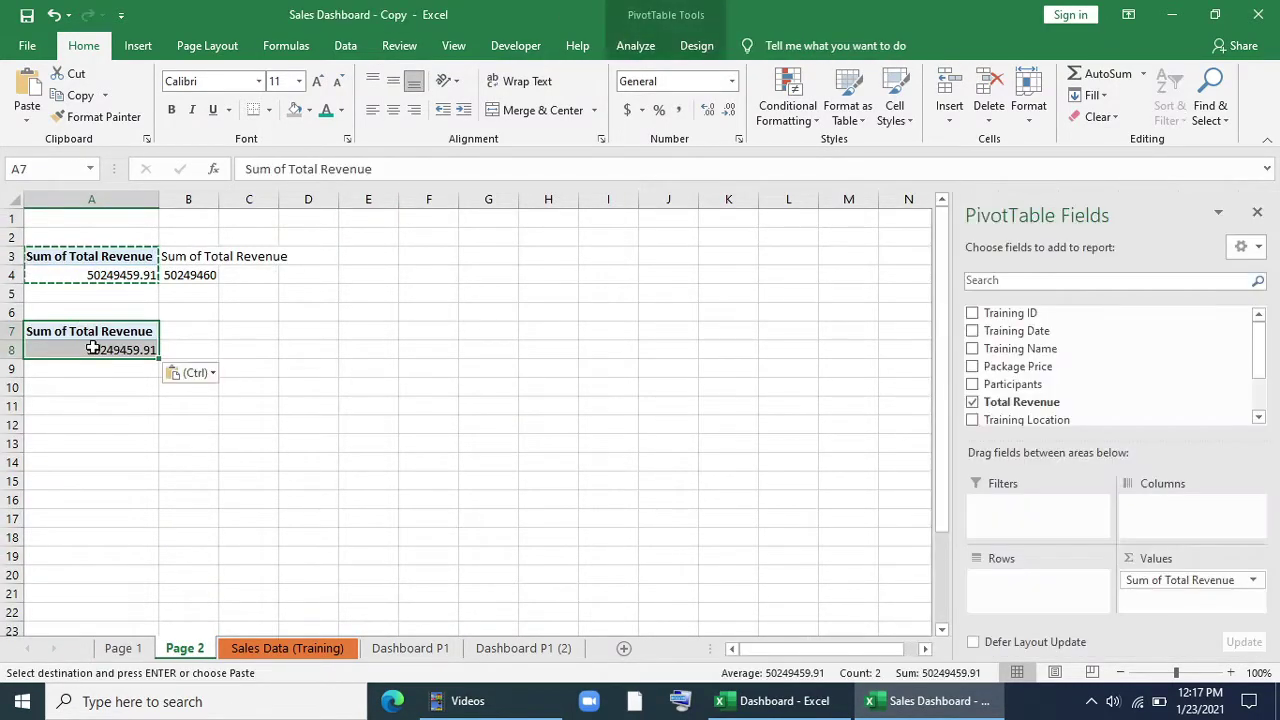
Step: Replace Sum of Total Revenue with Sum of Participants in the PivotTable at A7
click(92, 348)
drag(1166, 580, 771, 523)
drag(1046, 388, 1165, 592)
Step: Enter =A7 in cell B7 of Page 2 and fill the formula down to B8
click(180, 331)
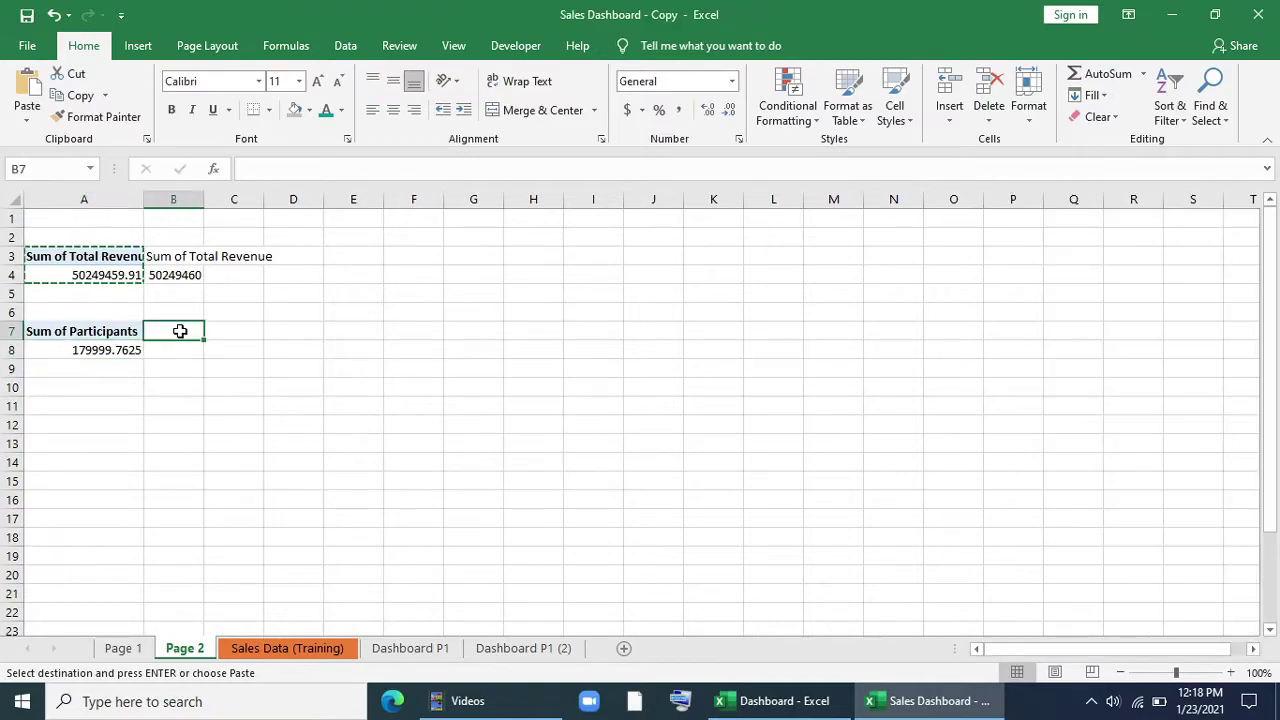
text(==)
click(121, 335)
key(Return)
click(195, 333)
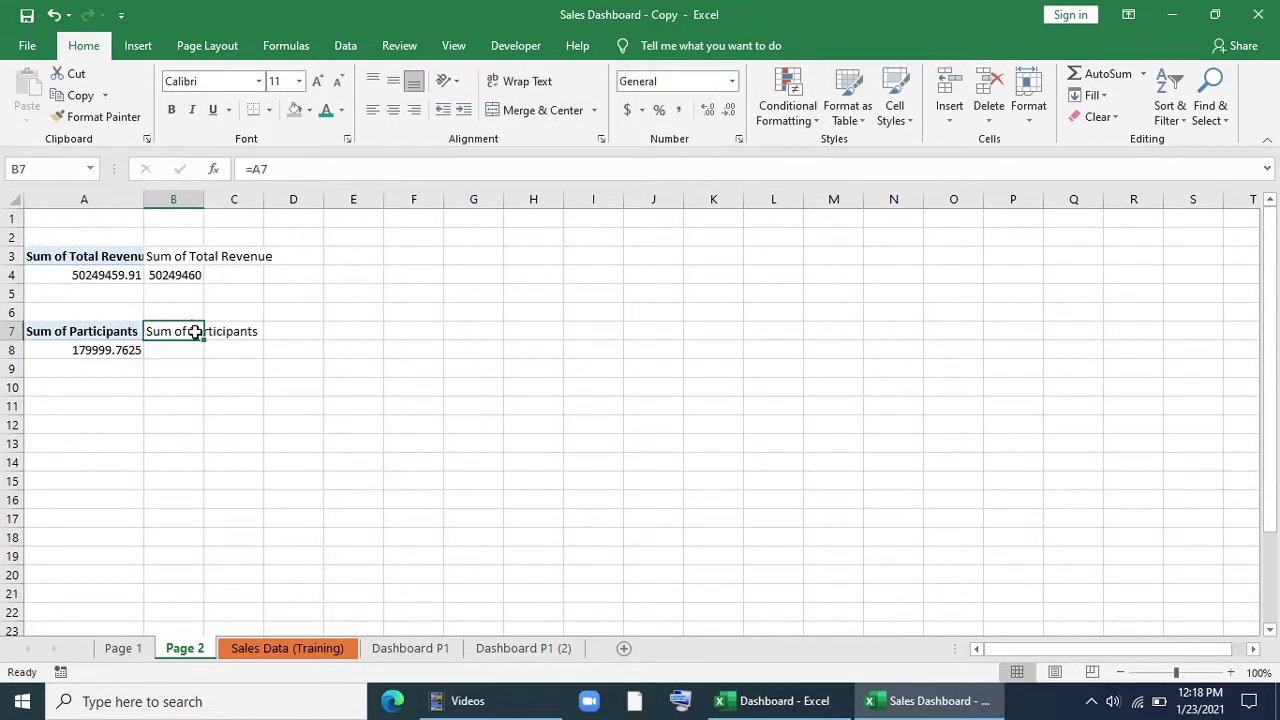
drag(203, 341, 206, 356)
click(176, 424)
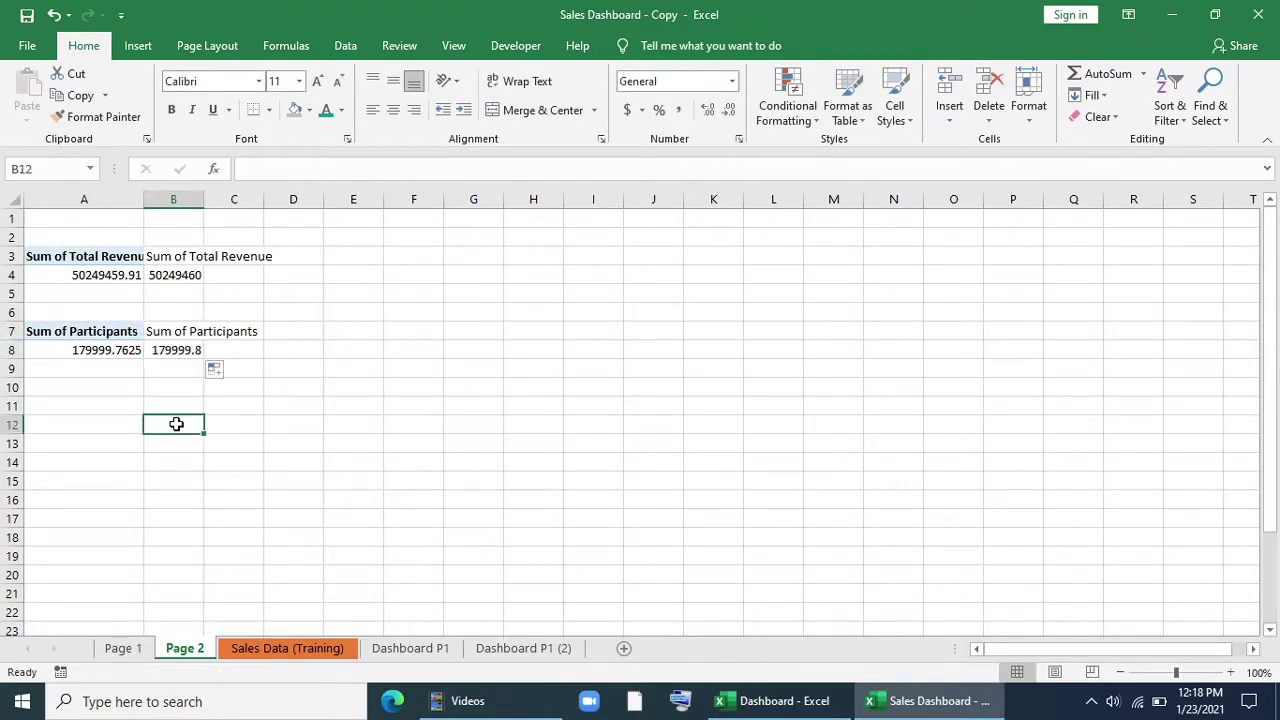
Step: Link the Total Participant card on Dashboard P1 (2) to cell B8 of Page 2 and centre its value vertically and horizontally
click(525, 655)
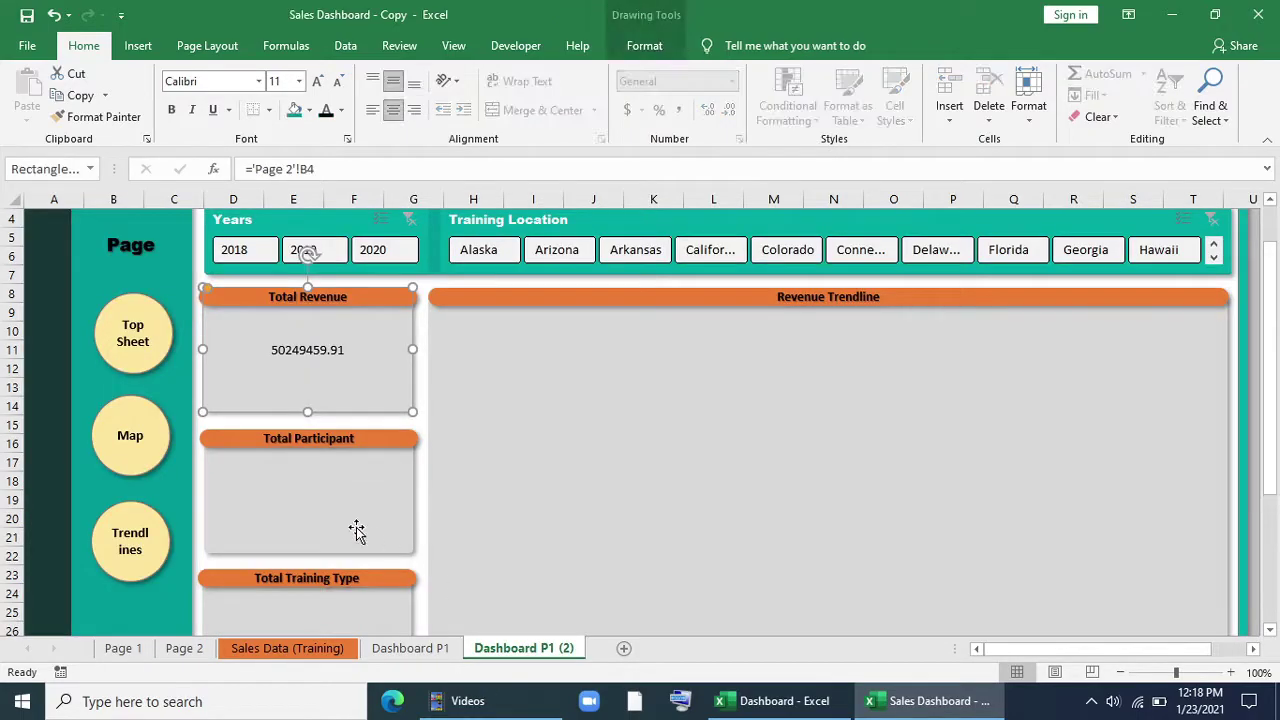
click(265, 478)
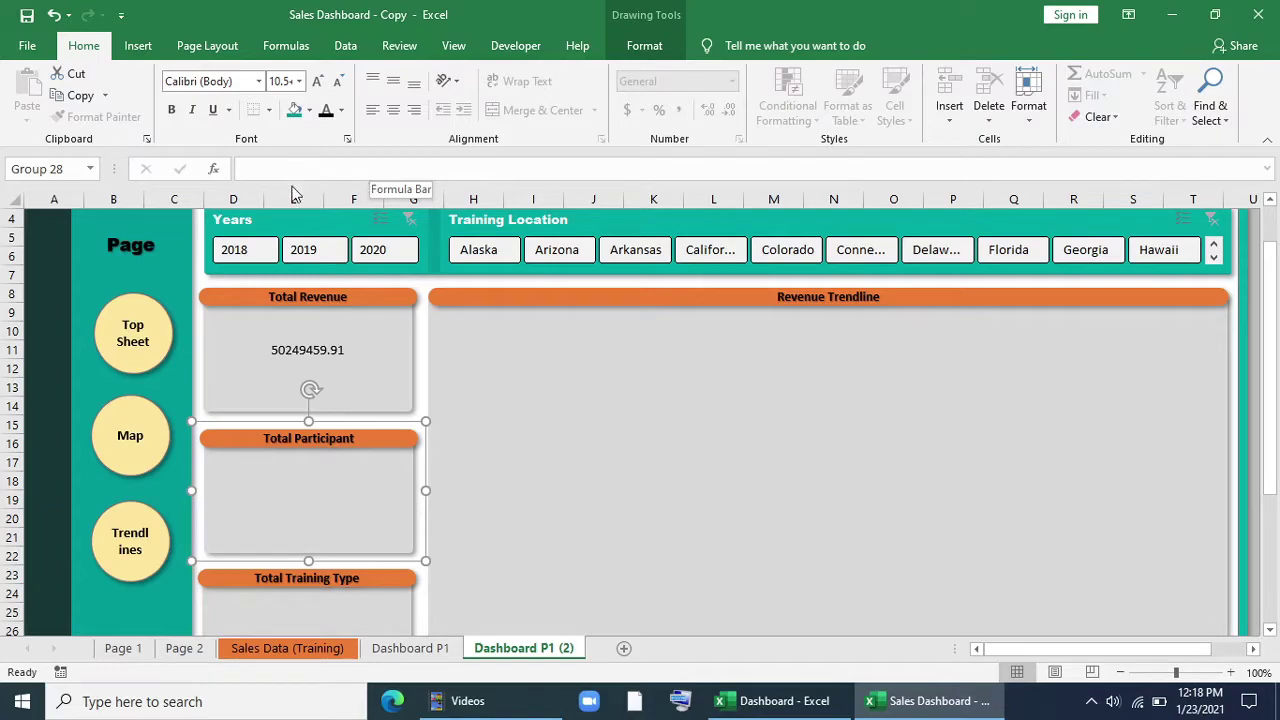
click(277, 508)
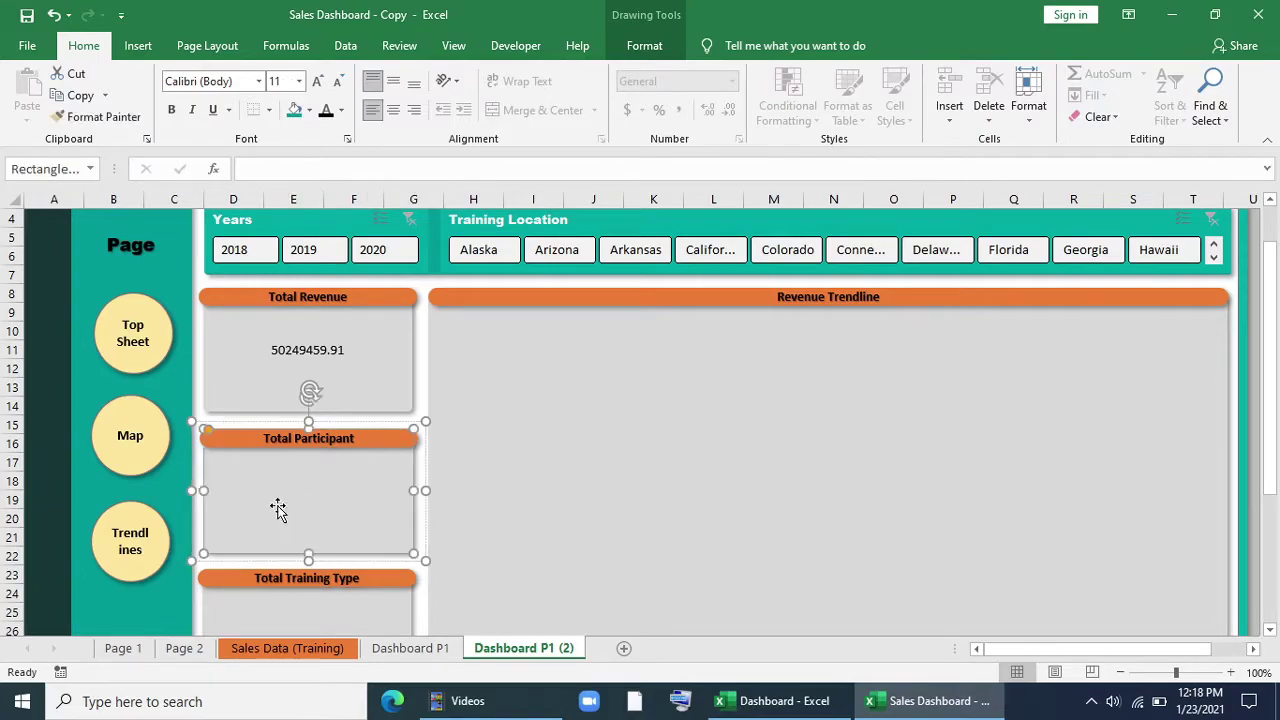
click(340, 168)
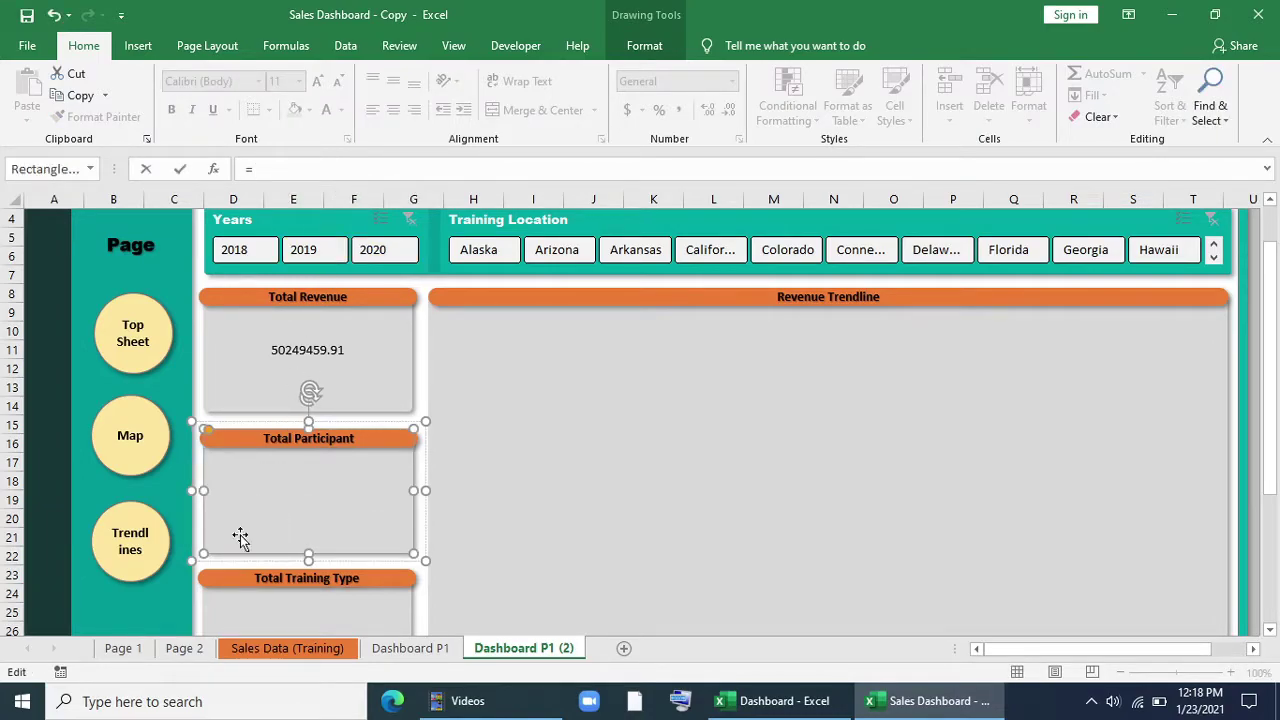
click(188, 651)
click(178, 350)
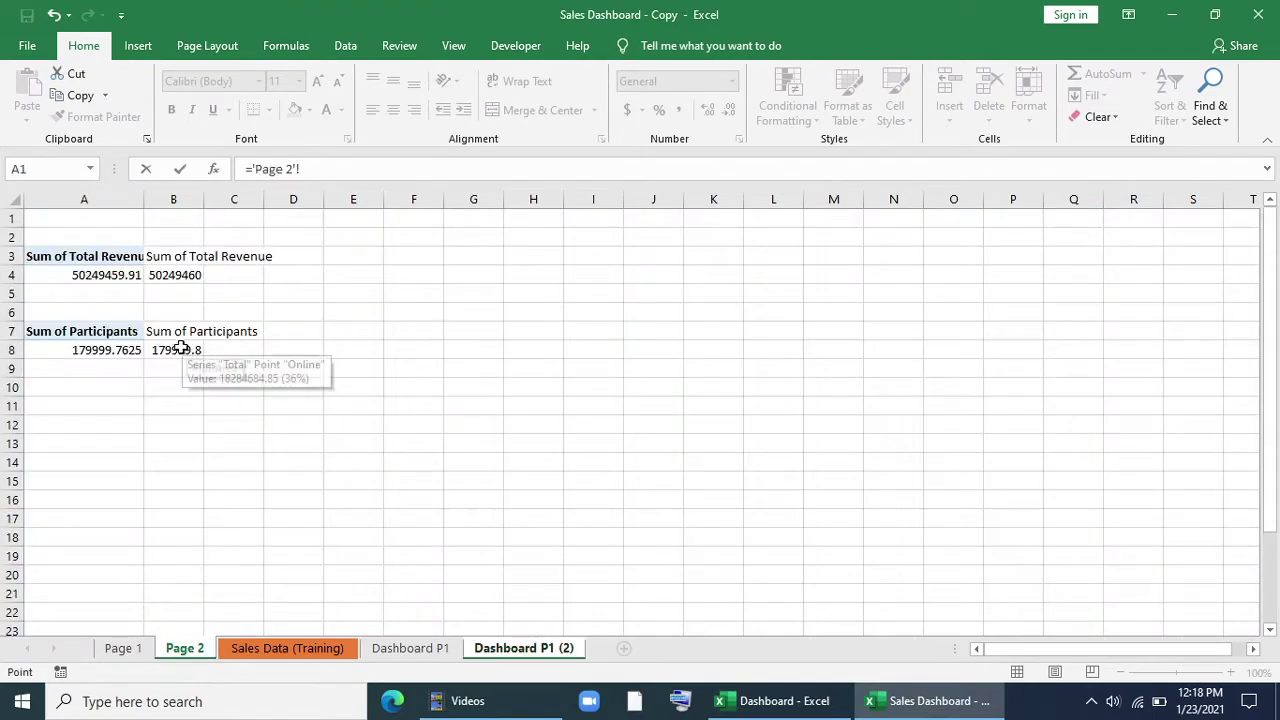
key(Return)
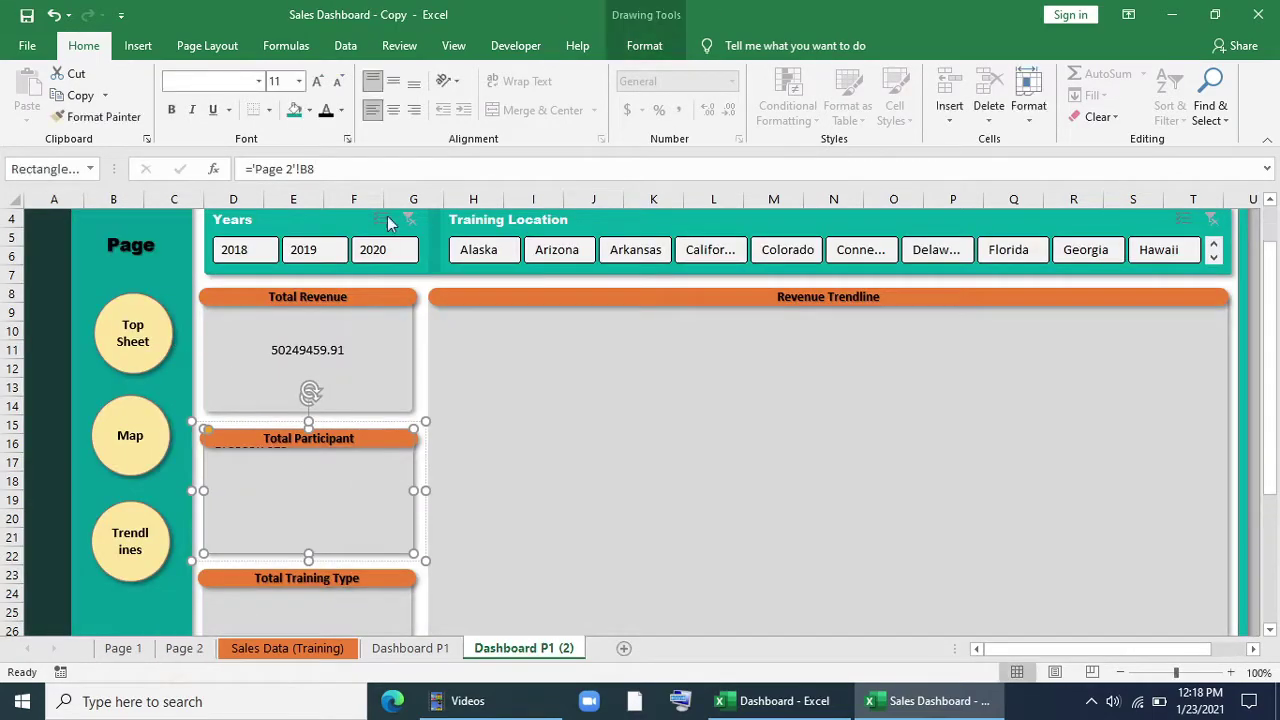
click(393, 80)
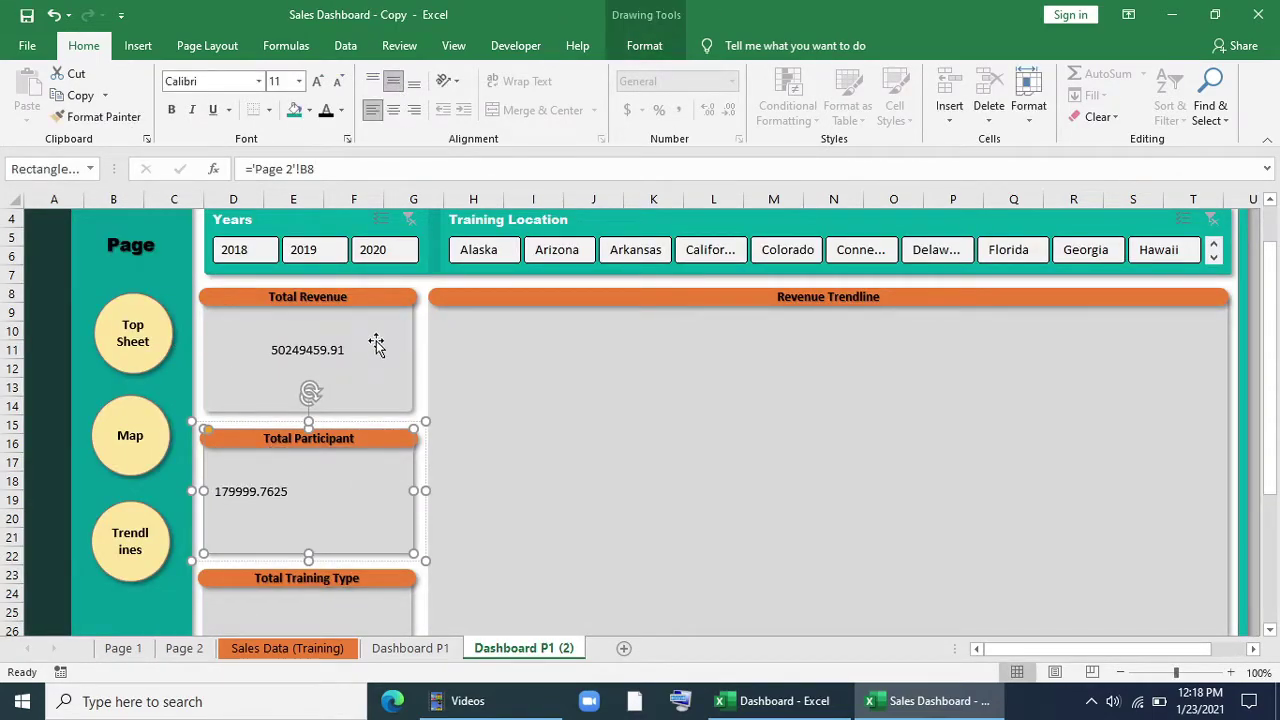
click(393, 109)
Step: Copy the participants PivotTable in A7:A8 of Page 2 and paste it at cell A12
scroll(385, 420, down, 2)
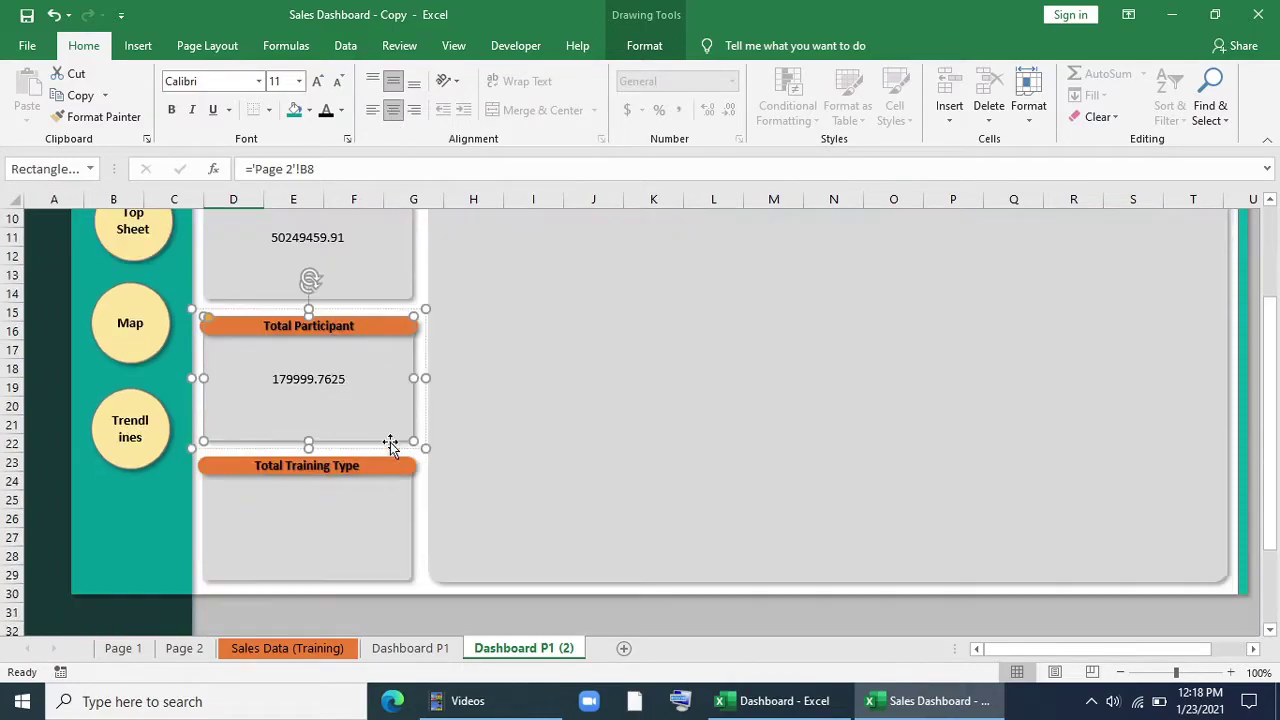
click(349, 518)
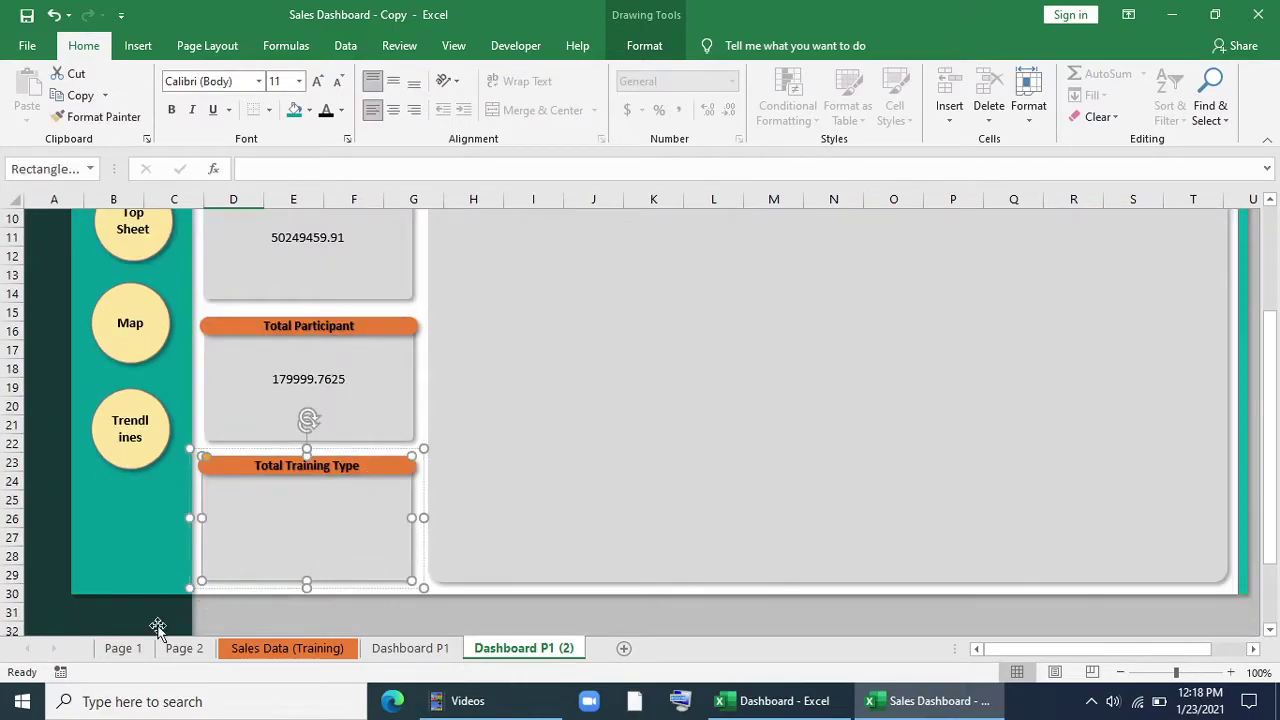
click(183, 649)
drag(100, 337, 106, 363)
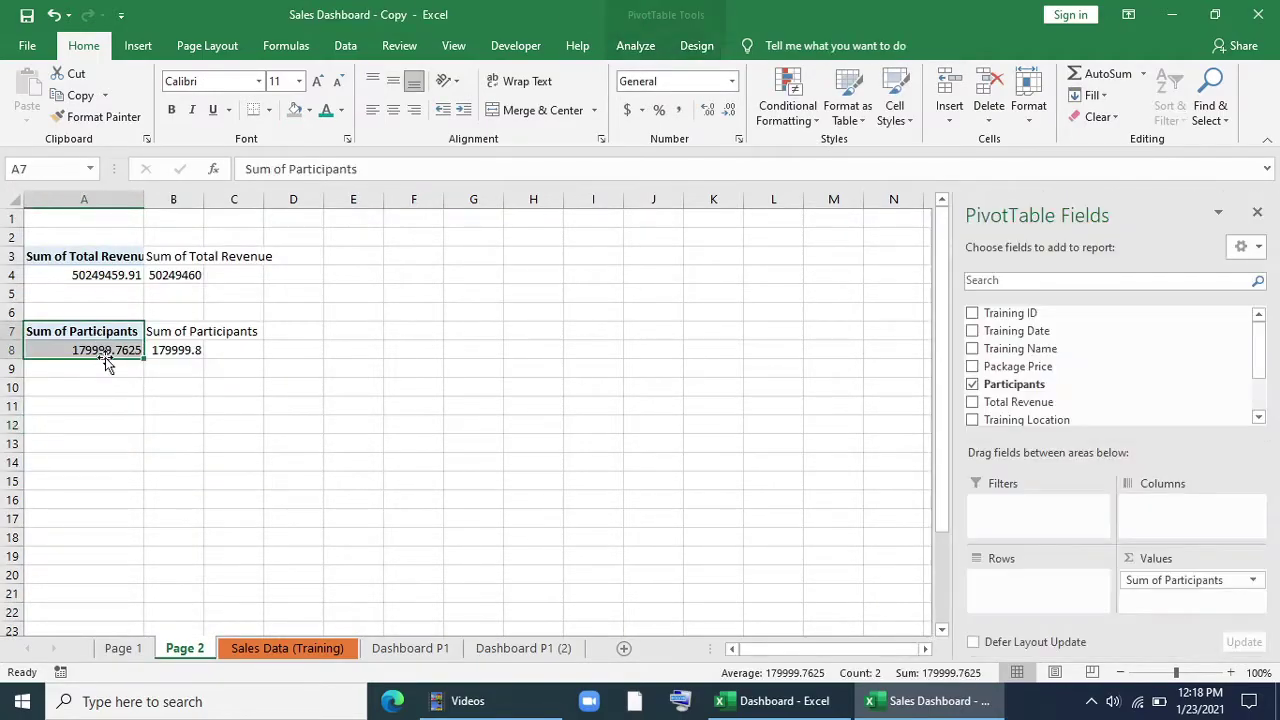
key(ctrl+c)
click(84, 425)
key(ctrl+v)
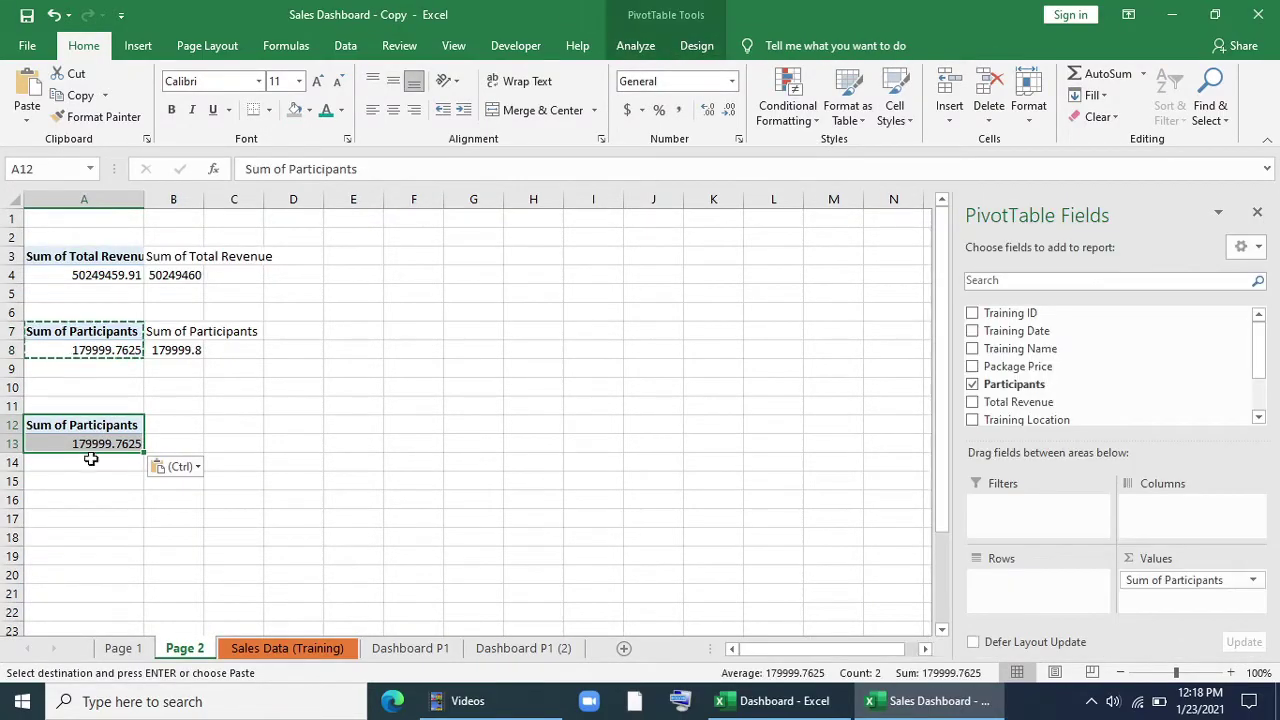
Step: Remove the participants field from the PivotTable at A12 and add Training Type as both the row field and the counted value
click(118, 446)
drag(1184, 588, 870, 550)
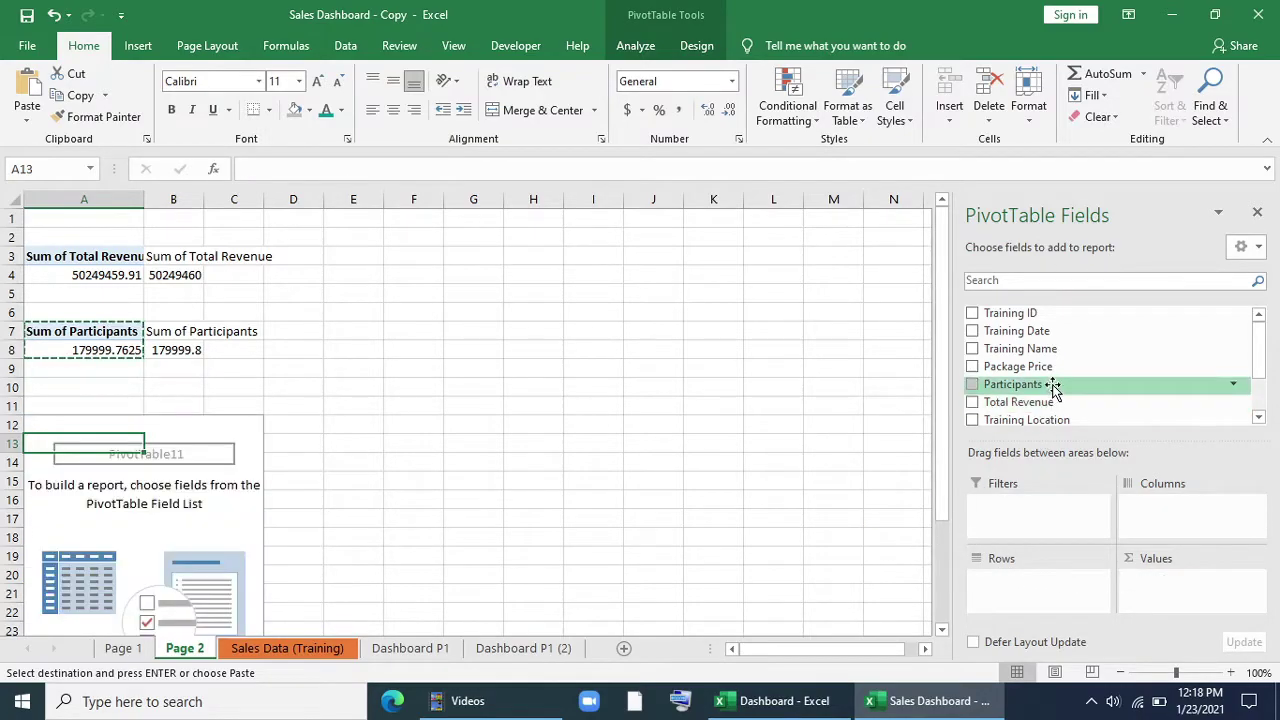
scroll(1055, 395, down, 2)
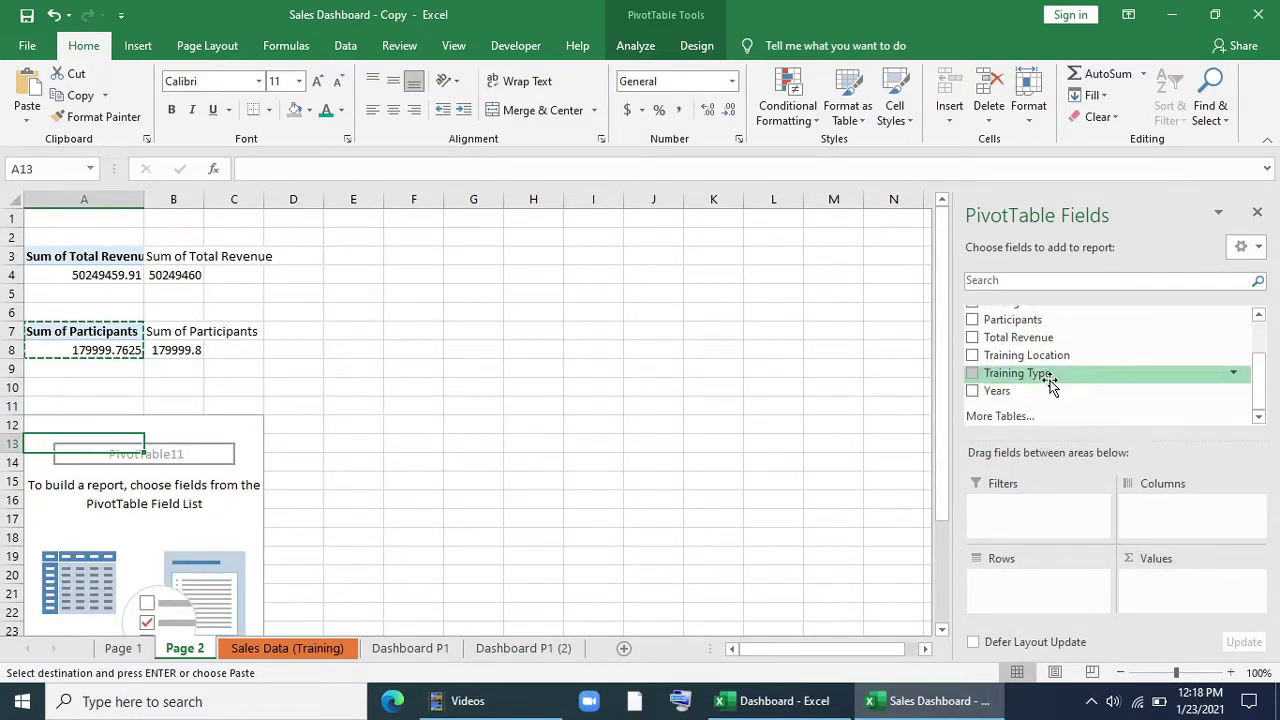
drag(1051, 398, 1047, 603)
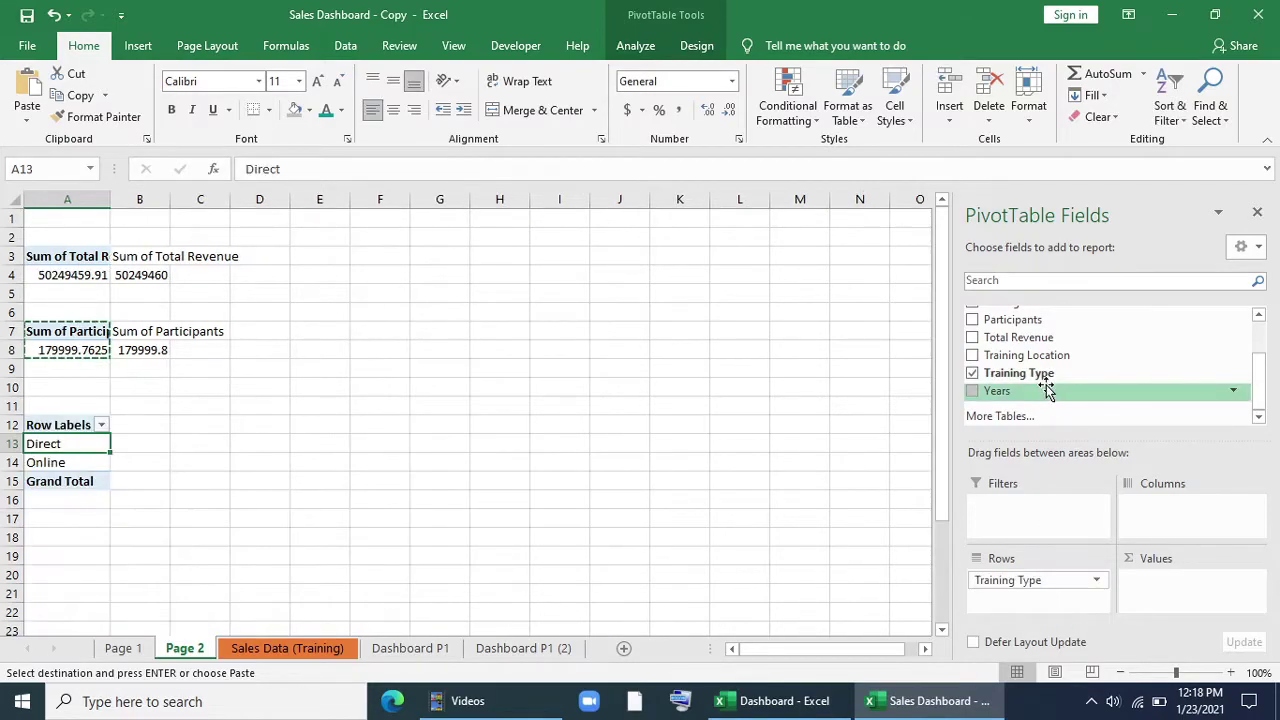
Step: Sort the Count of Training Type values from largest to smallest
right_click(134, 446)
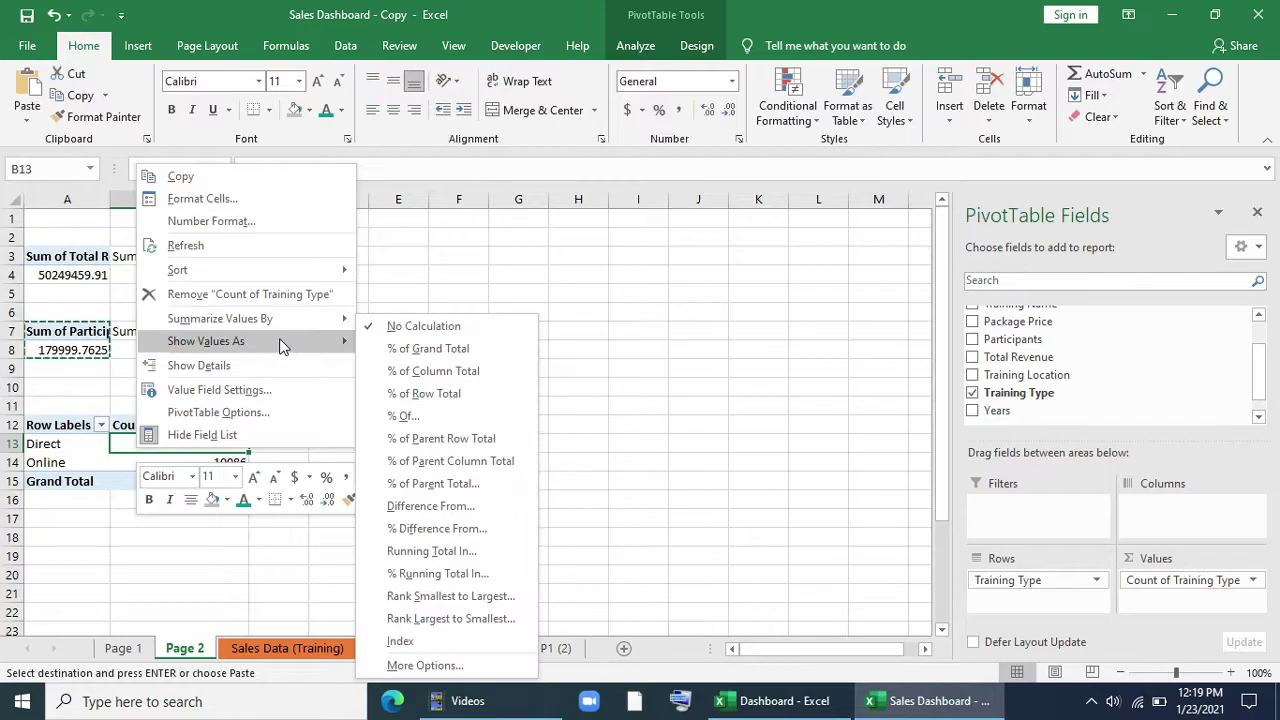
mouse_move(297, 267)
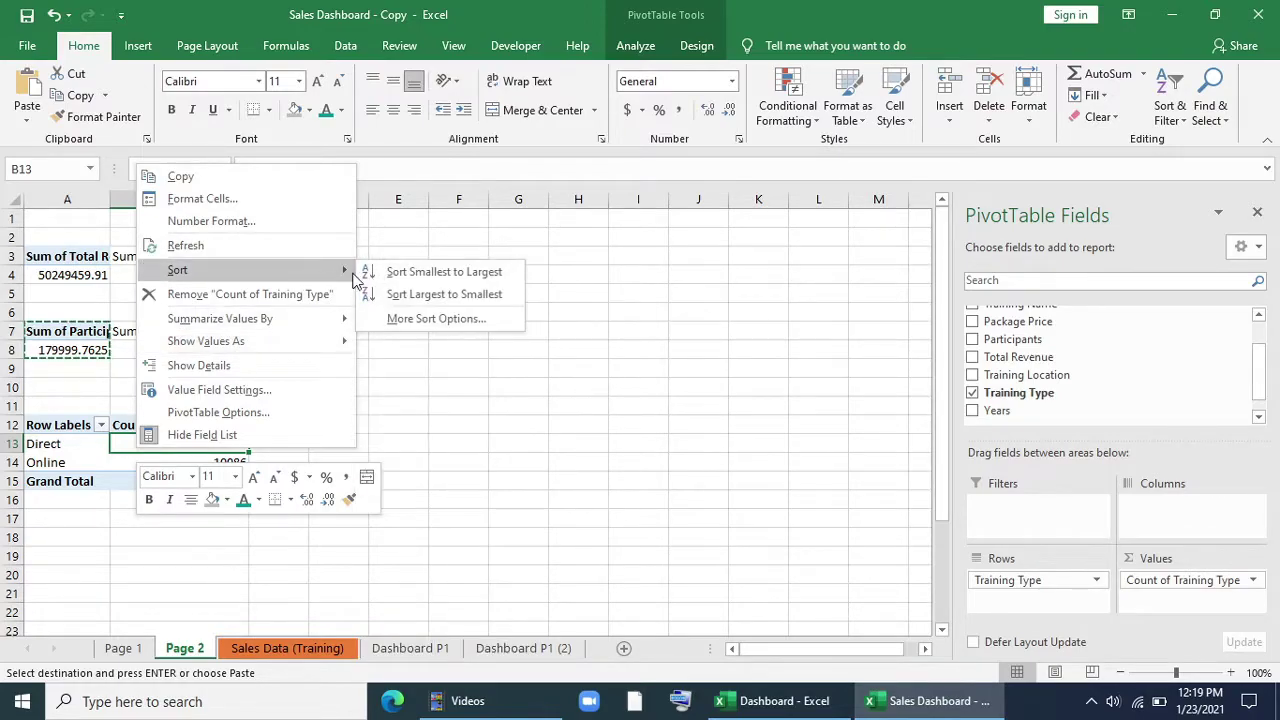
click(405, 294)
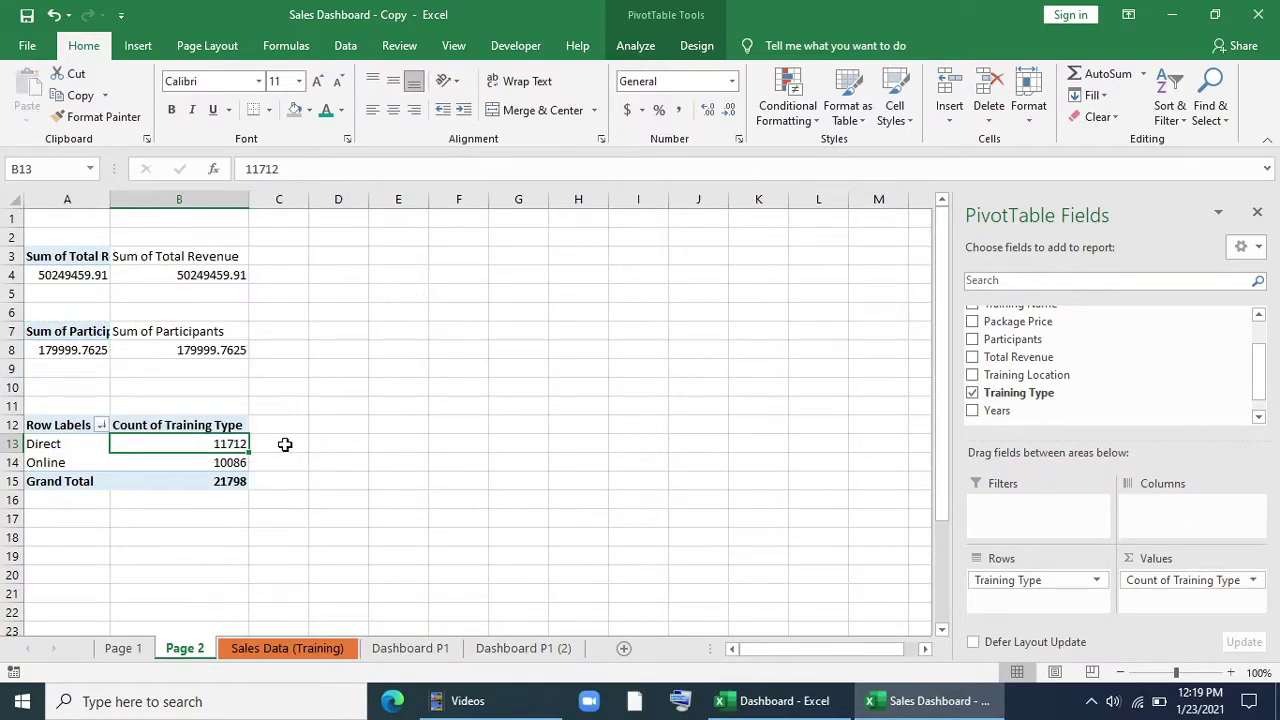
Step: Enter =A13 in cell C13 of Page 2 and fill the formula across to D13
click(285, 444)
text(=)
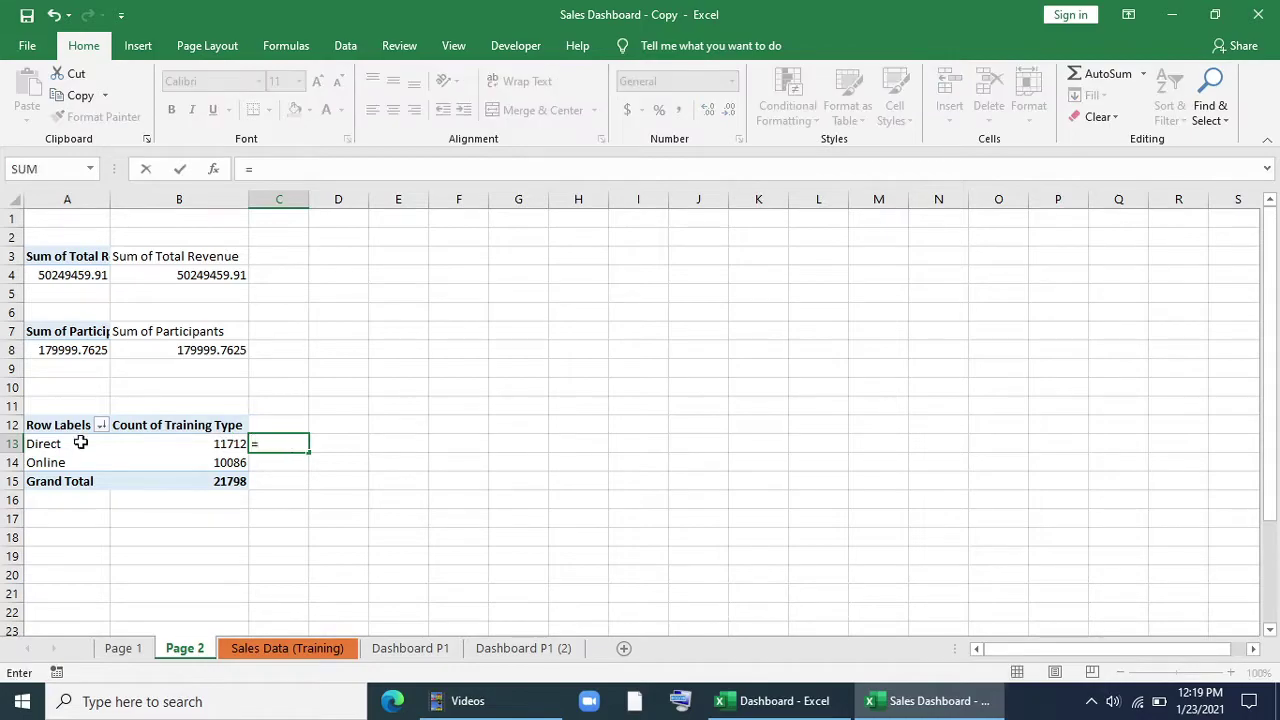
click(57, 443)
key(Return)
click(294, 443)
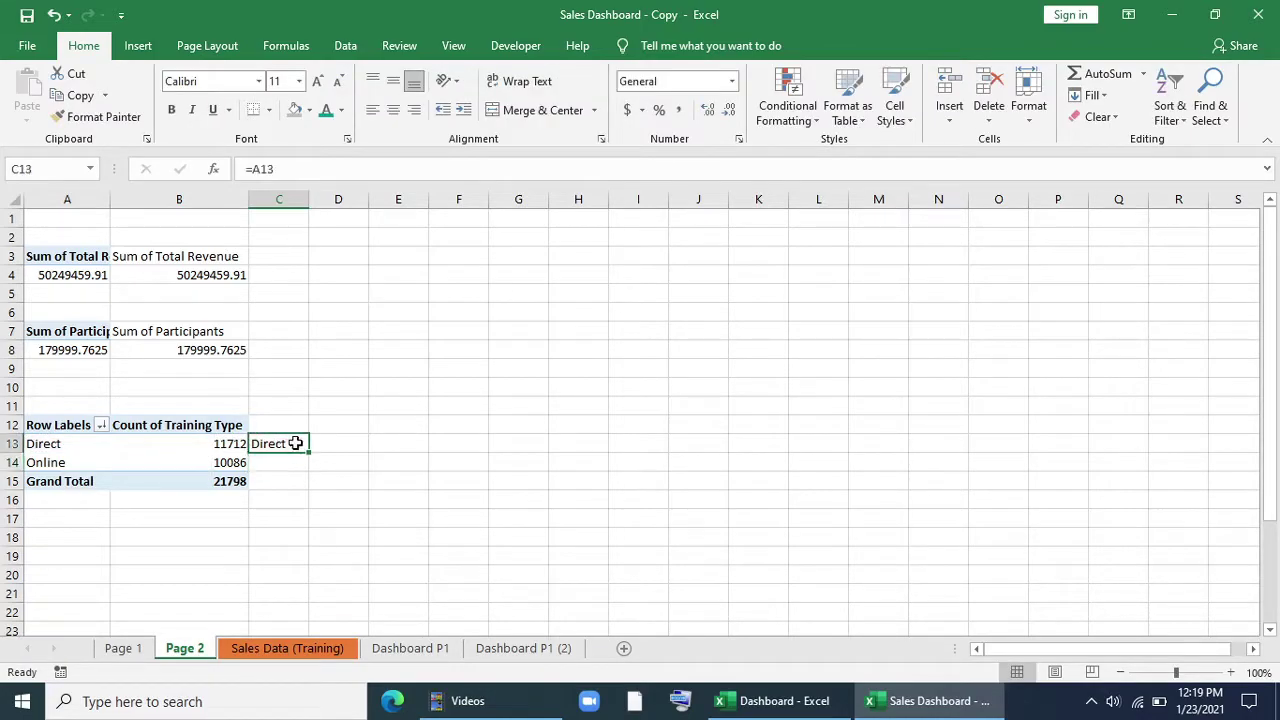
drag(310, 451, 346, 449)
click(572, 495)
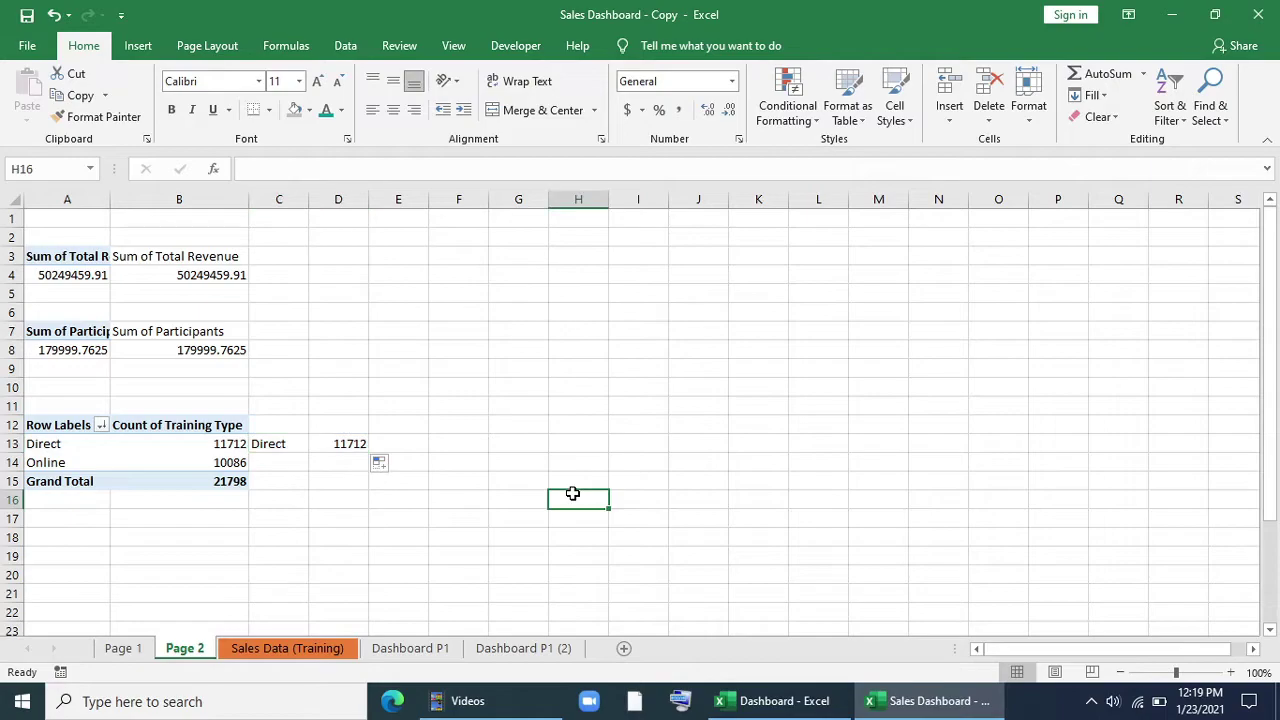
Step: Link the Total Training Type card on the Dashboard P1 (2) sheet to ='Page 2'!C13
click(530, 649)
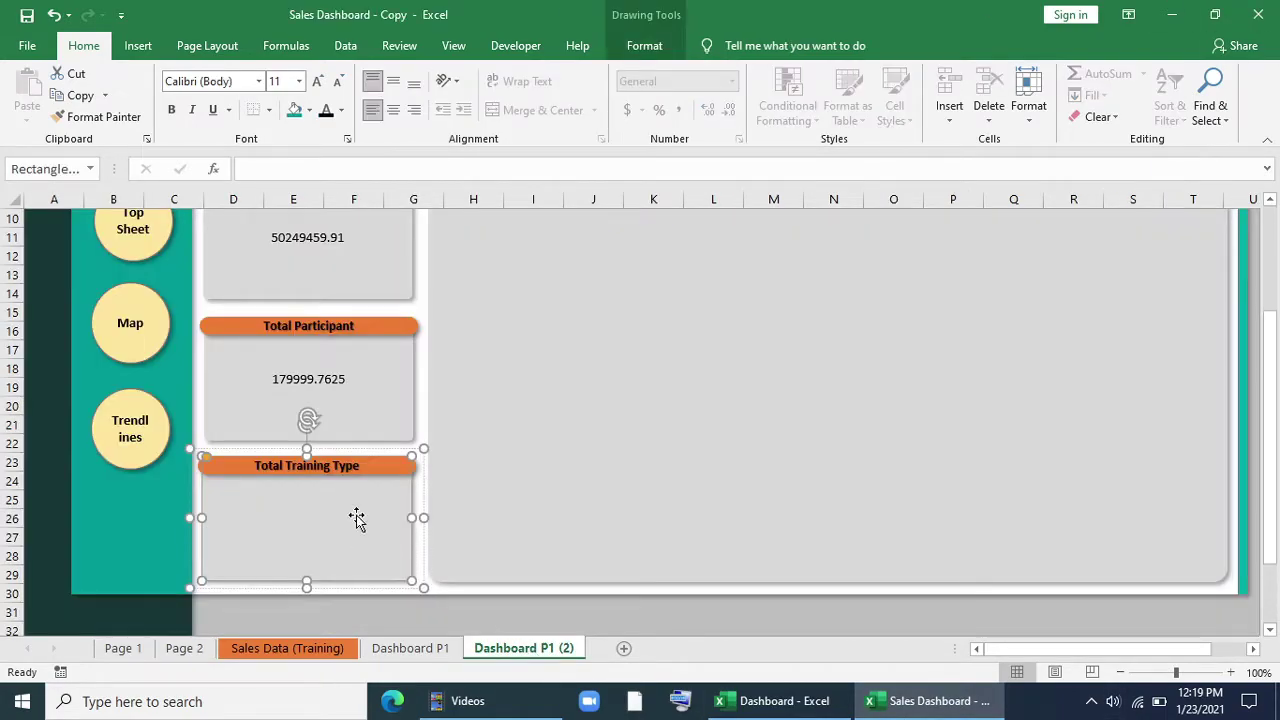
click(458, 165)
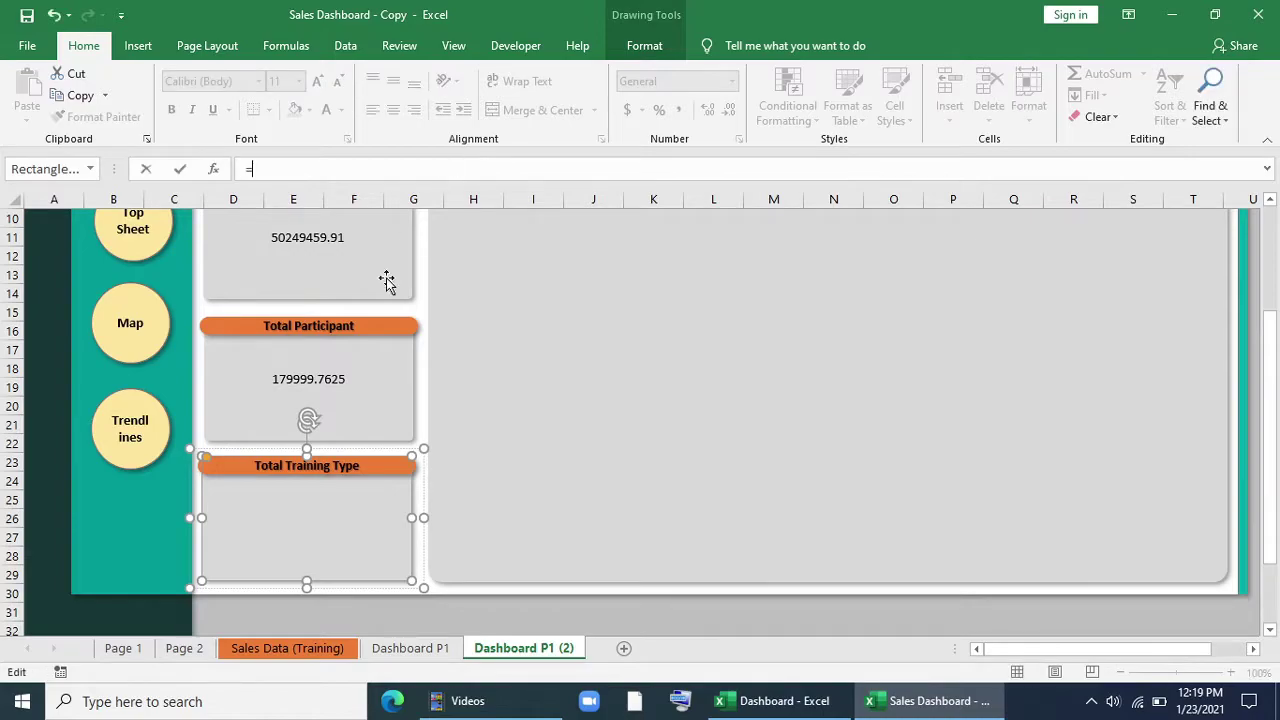
click(184, 648)
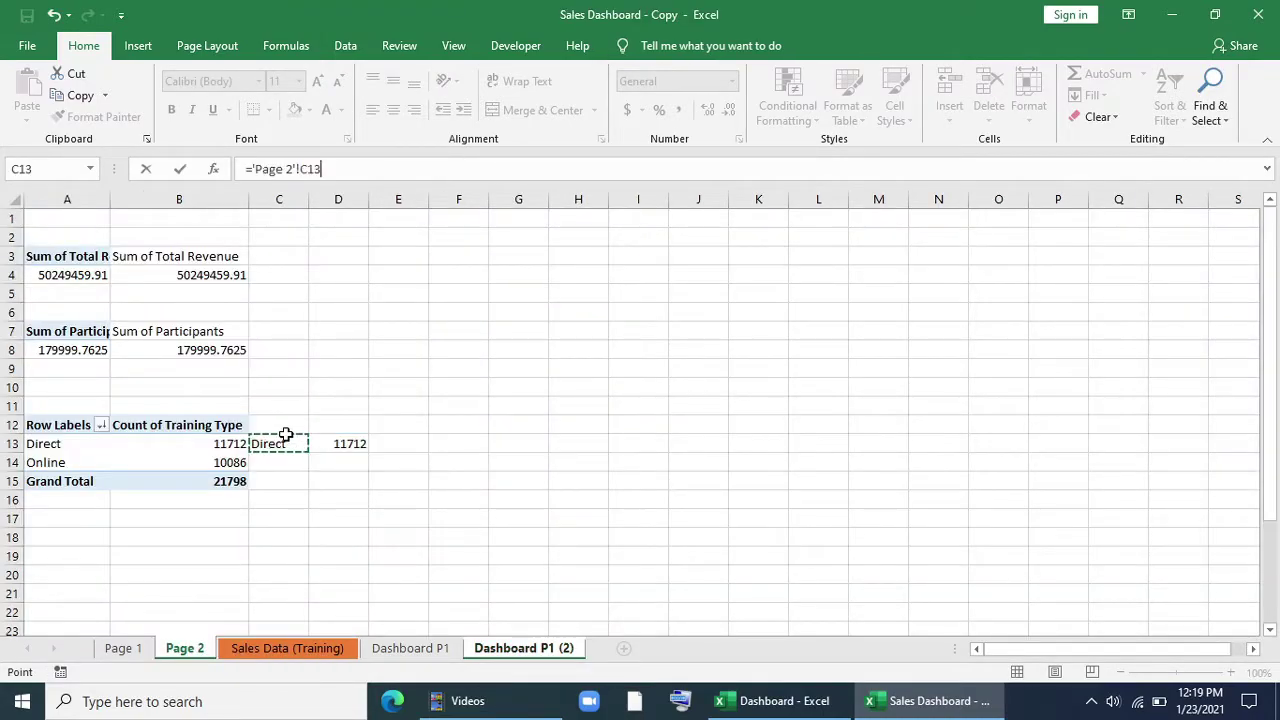
key(Return)
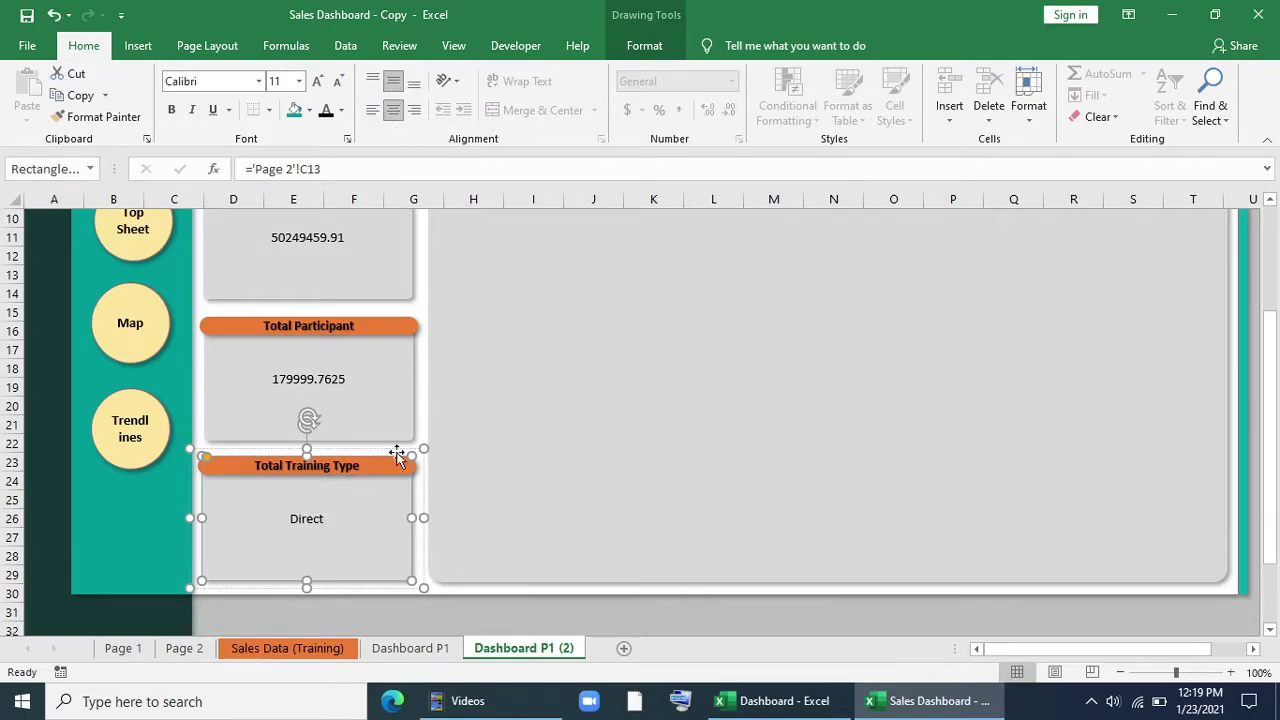
Step: Apply the custom number format 0.00,, "Million" to the total revenue value in cell B4 of Page 2
click(182, 648)
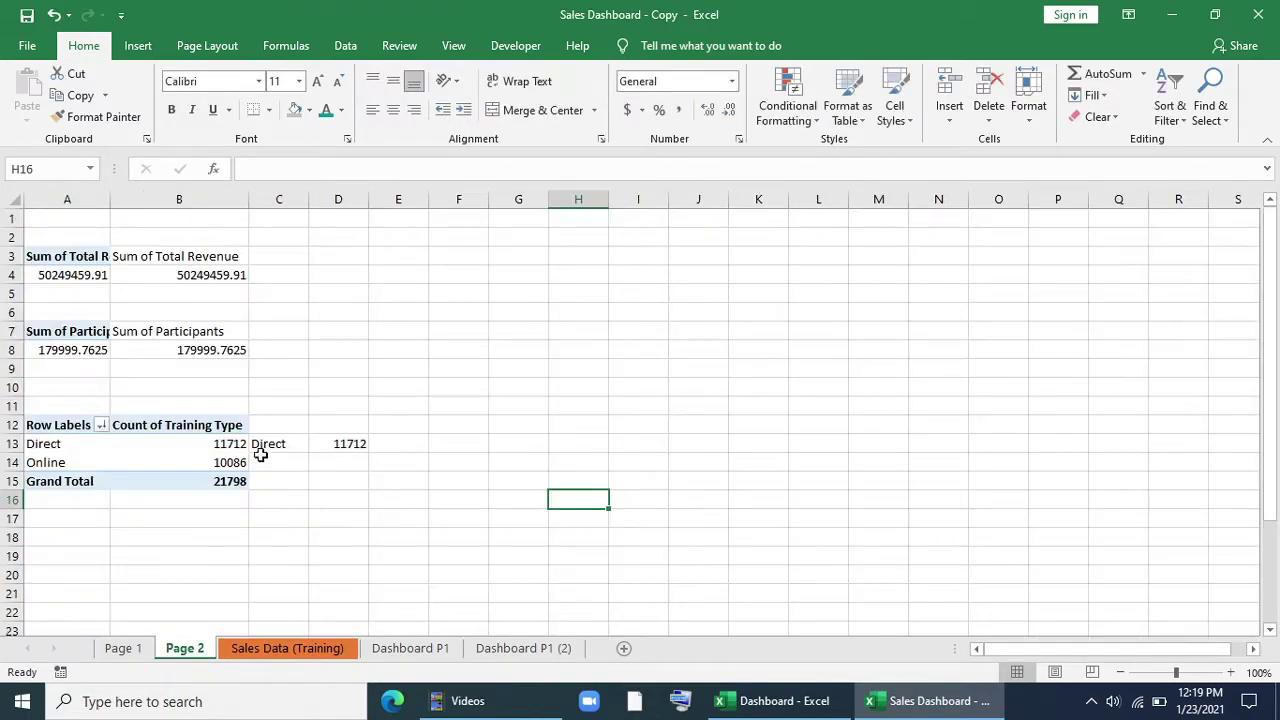
click(213, 275)
right_click(213, 275)
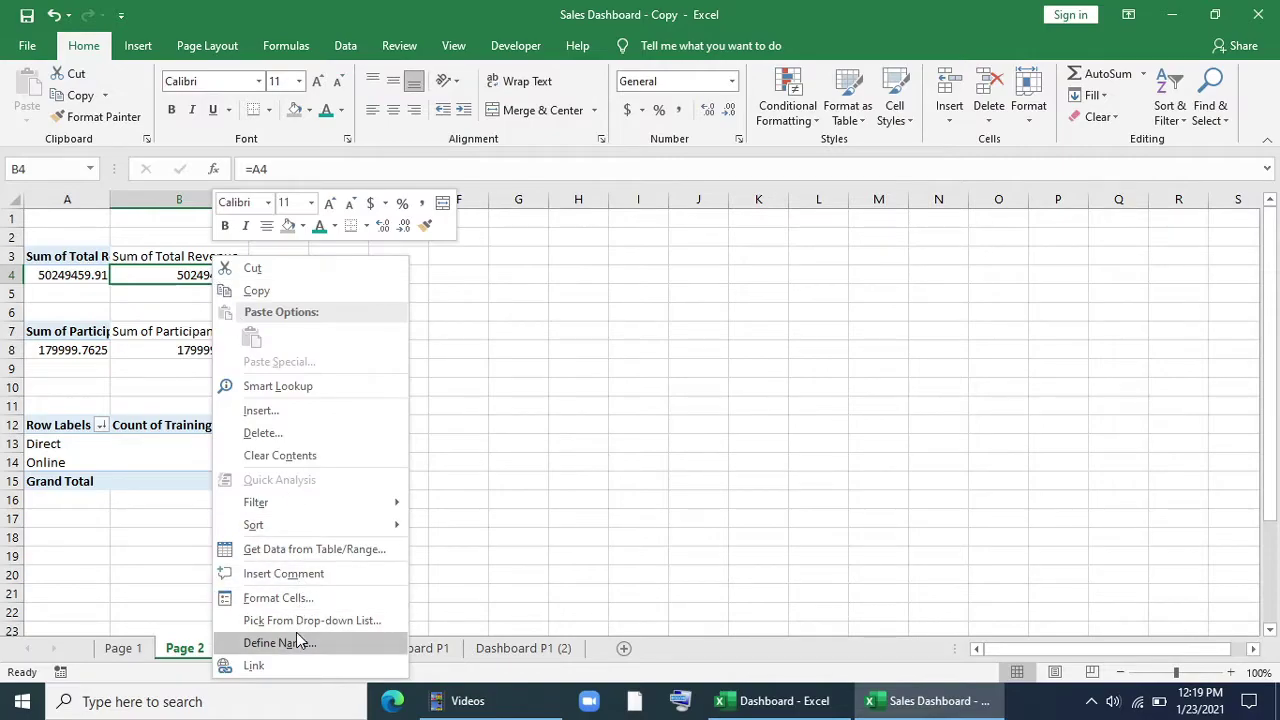
click(298, 599)
click(86, 443)
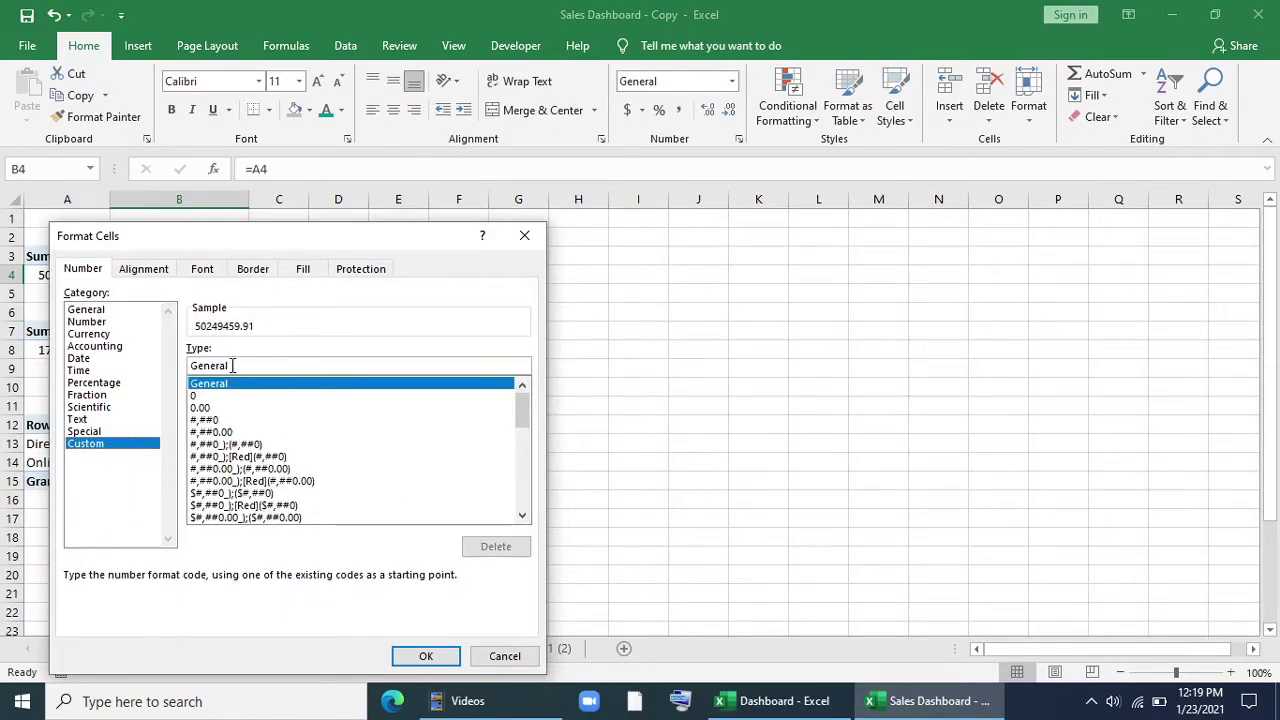
text(0.00,, "Million)
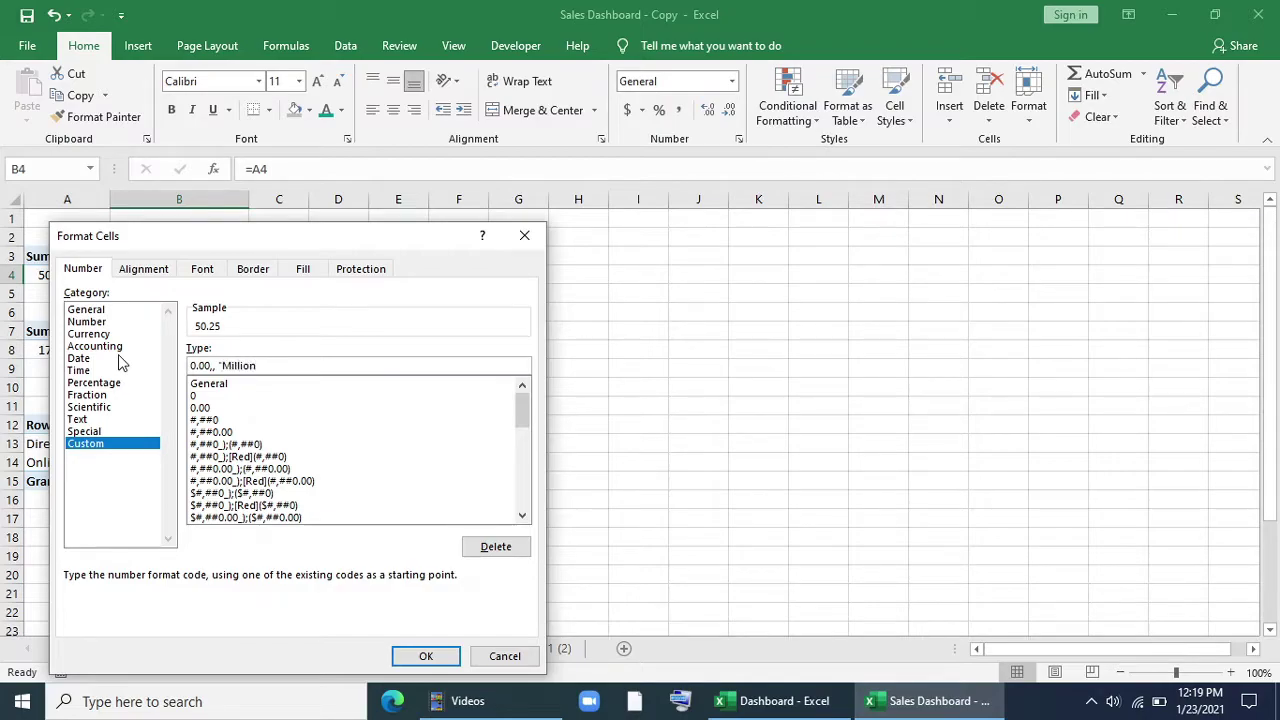
click(425, 655)
Step: Apply the custom number format 0.00, "Thousand" to the participants value in cell B8
click(184, 350)
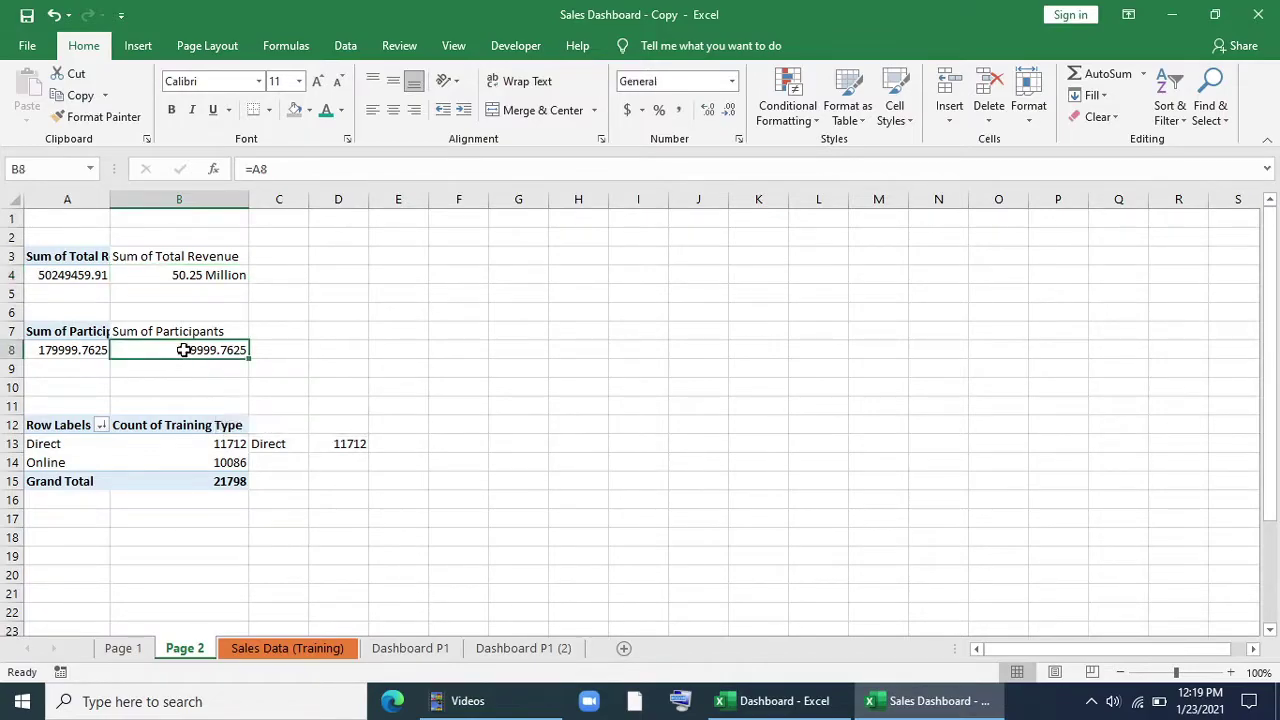
right_click(184, 350)
click(252, 597)
click(58, 444)
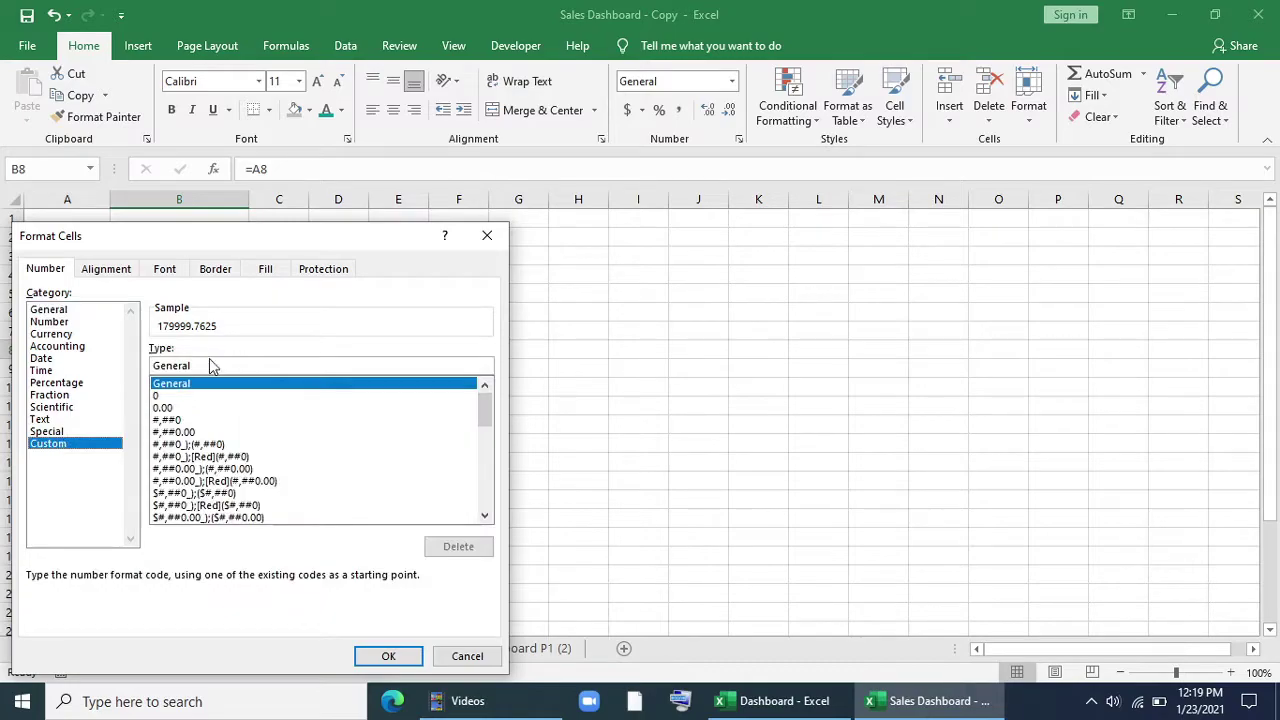
text(0.00, "Thousand)
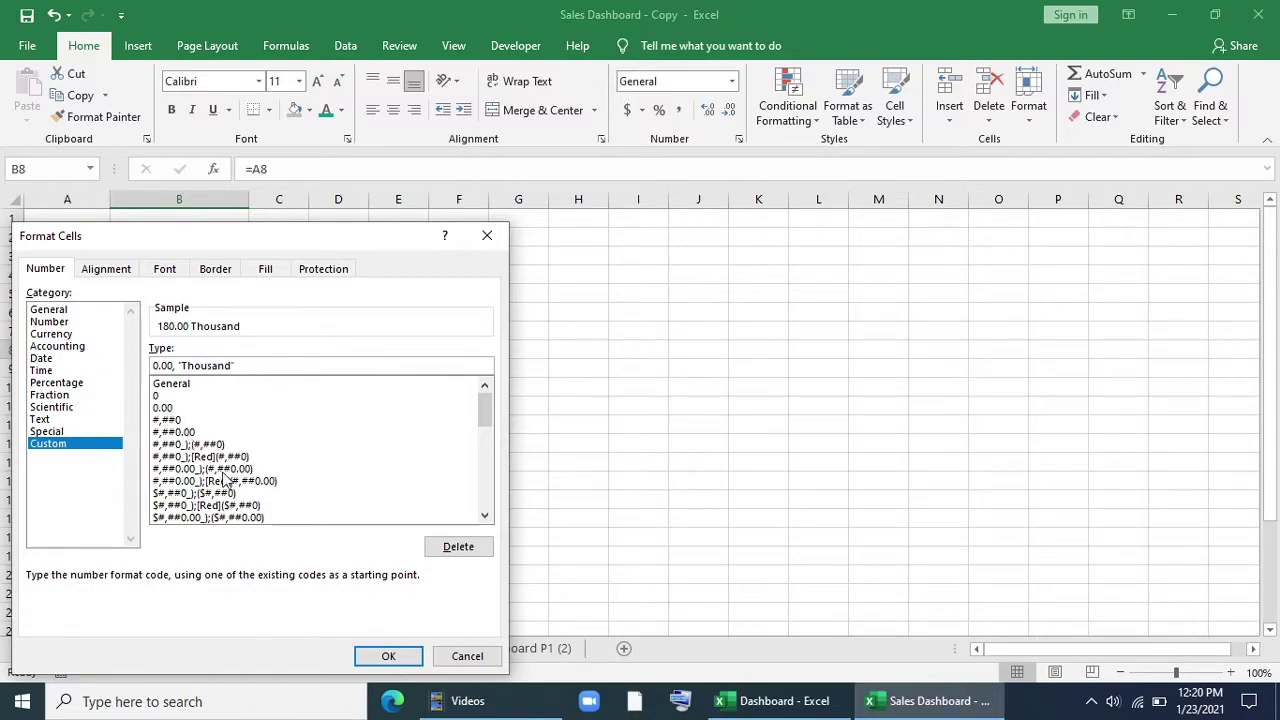
click(386, 655)
click(395, 535)
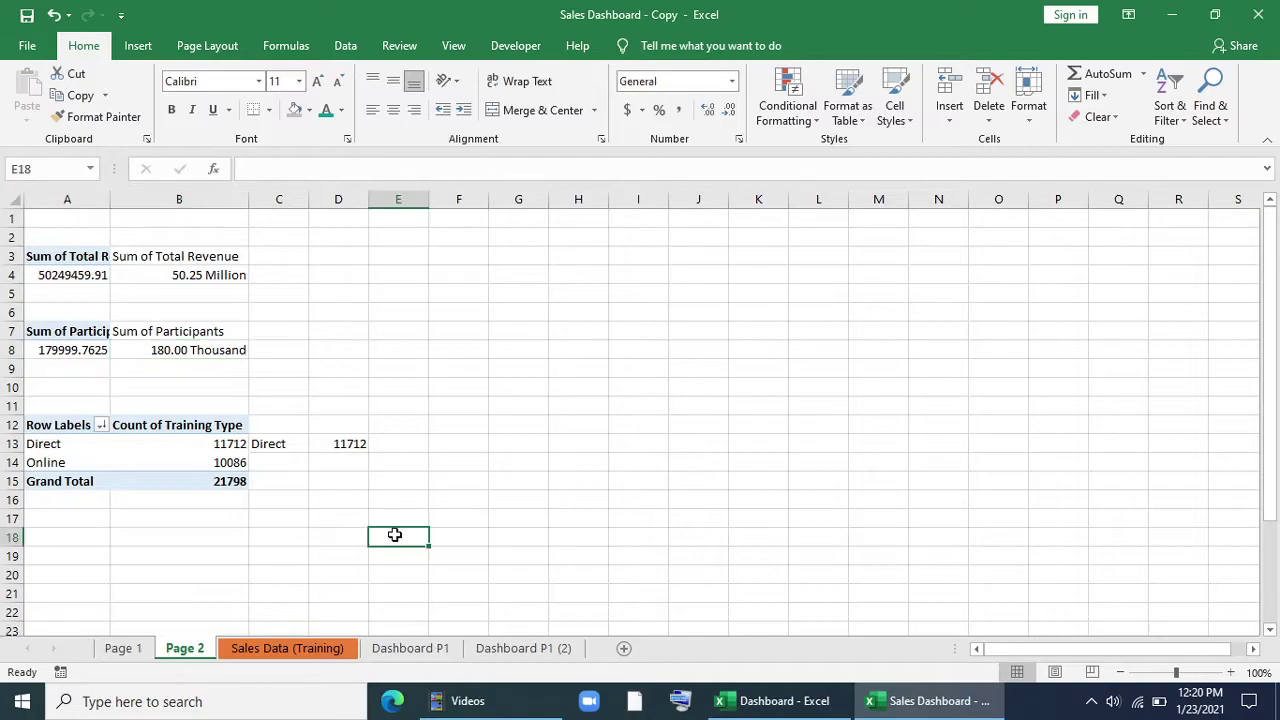
Step: Set the Total Revenue card's value on Dashboard P1 (2) to Arial Black, size 18
click(516, 648)
scroll(357, 400, up, 1)
click(300, 314)
click(258, 81)
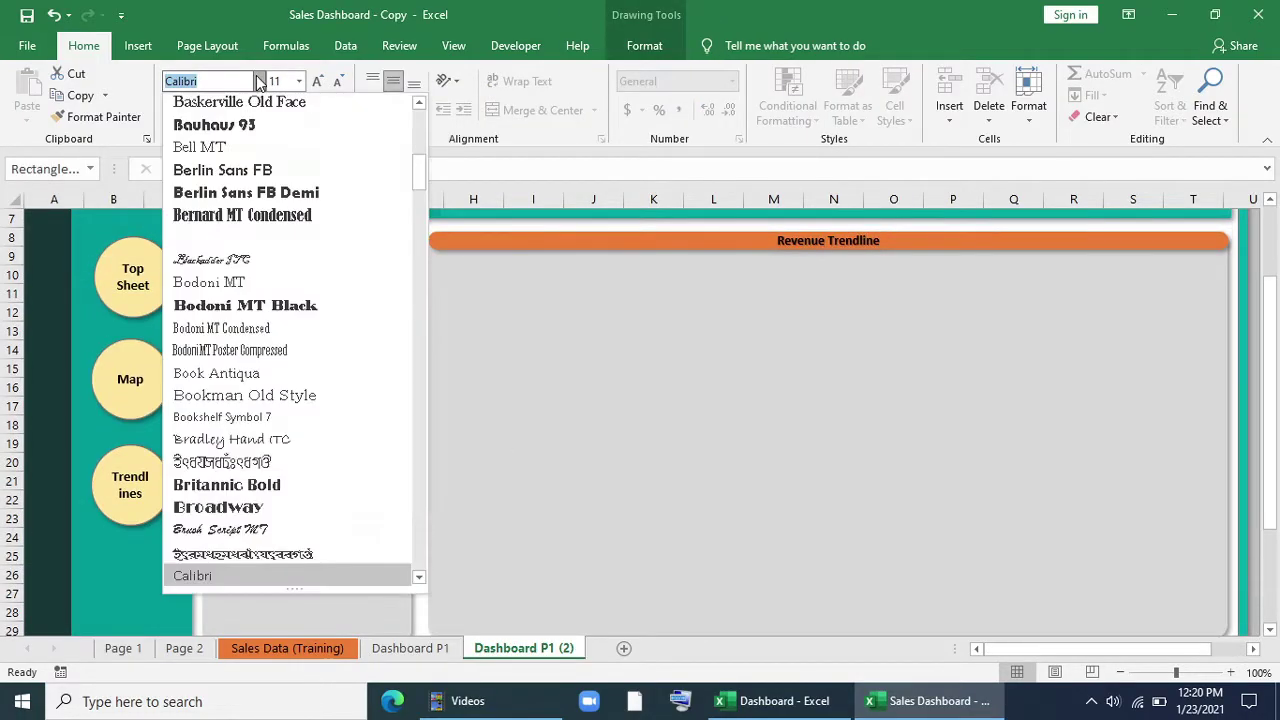
click(213, 284)
click(317, 80)
click(317, 80)
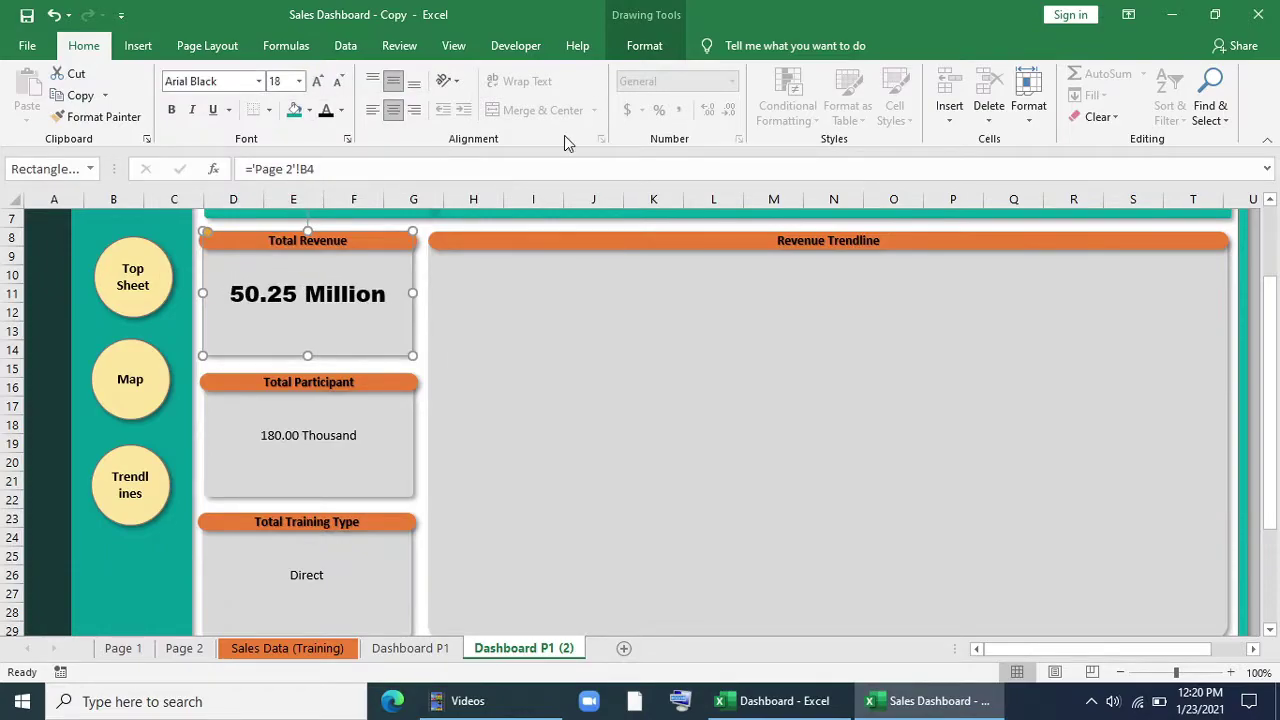
Step: Add a shadow text effect to the Total Revenue card's value
click(644, 45)
click(762, 117)
mouse_move(776, 152)
click(872, 256)
Step: Try to copy the Total Revenue value's formatting onto the Total Participant card
click(83, 45)
click(103, 116)
click(305, 459)
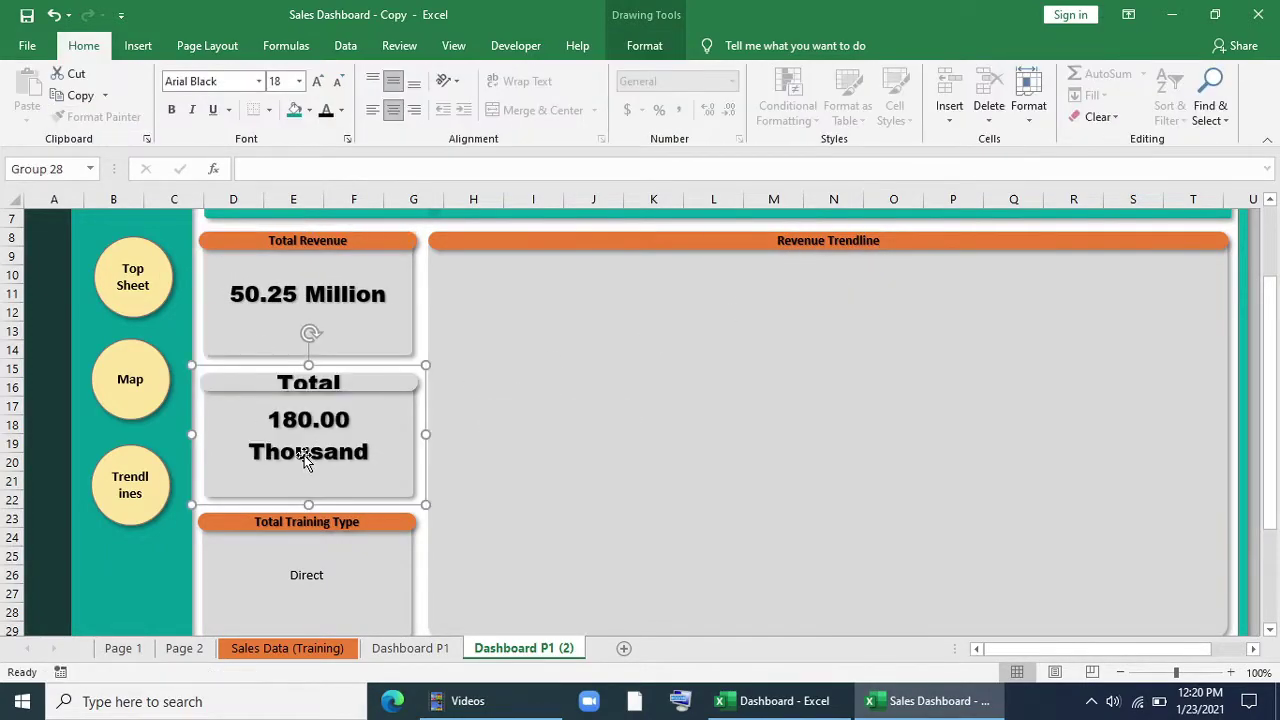
key(ctrl+z)
Step: Add the same shadow text effect to the Total Participant card's value
click(314, 438)
click(644, 45)
click(762, 117)
mouse_move(776, 152)
click(872, 256)
Step: Set the Total Participant card's value to Arial Black, size 16, so that it fits on one line
click(84, 45)
click(317, 80)
click(317, 80)
click(317, 80)
click(258, 80)
scroll(256, 118, up, 5)
click(288, 261)
click(338, 81)
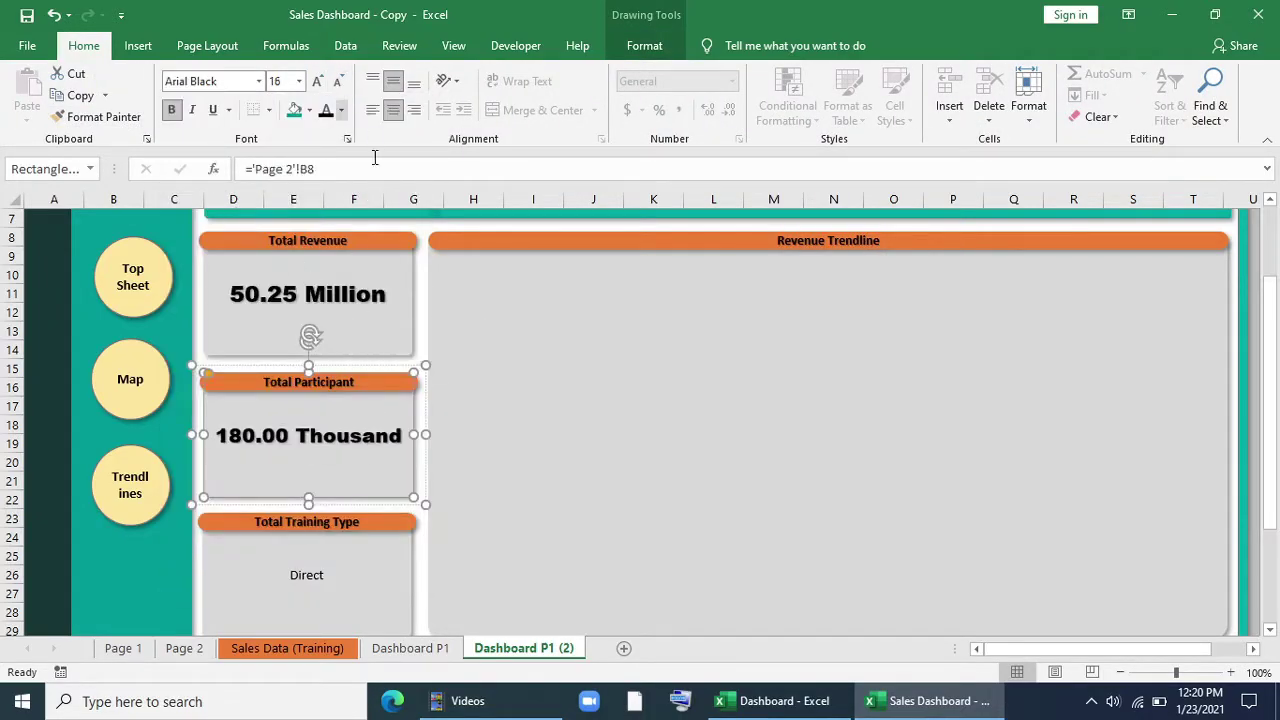
Step: Change the Total Training Type card's value to Arial Black and enlarge it
scroll(320, 400, down, 1)
click(308, 525)
click(308, 525)
click(258, 81)
click(222, 288)
click(316, 83)
click(316, 83)
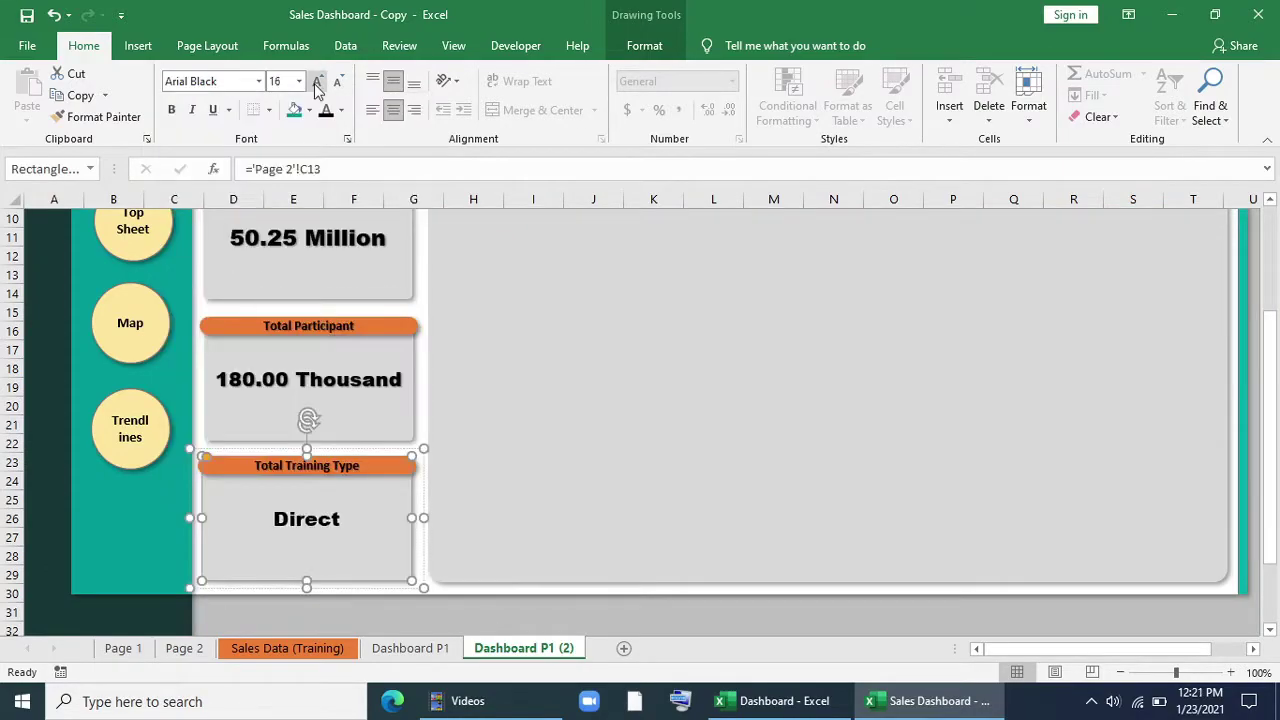
Step: Copy the participants PivotTable in A7:A8 of Page 2 and paste it at cell A19
click(521, 428)
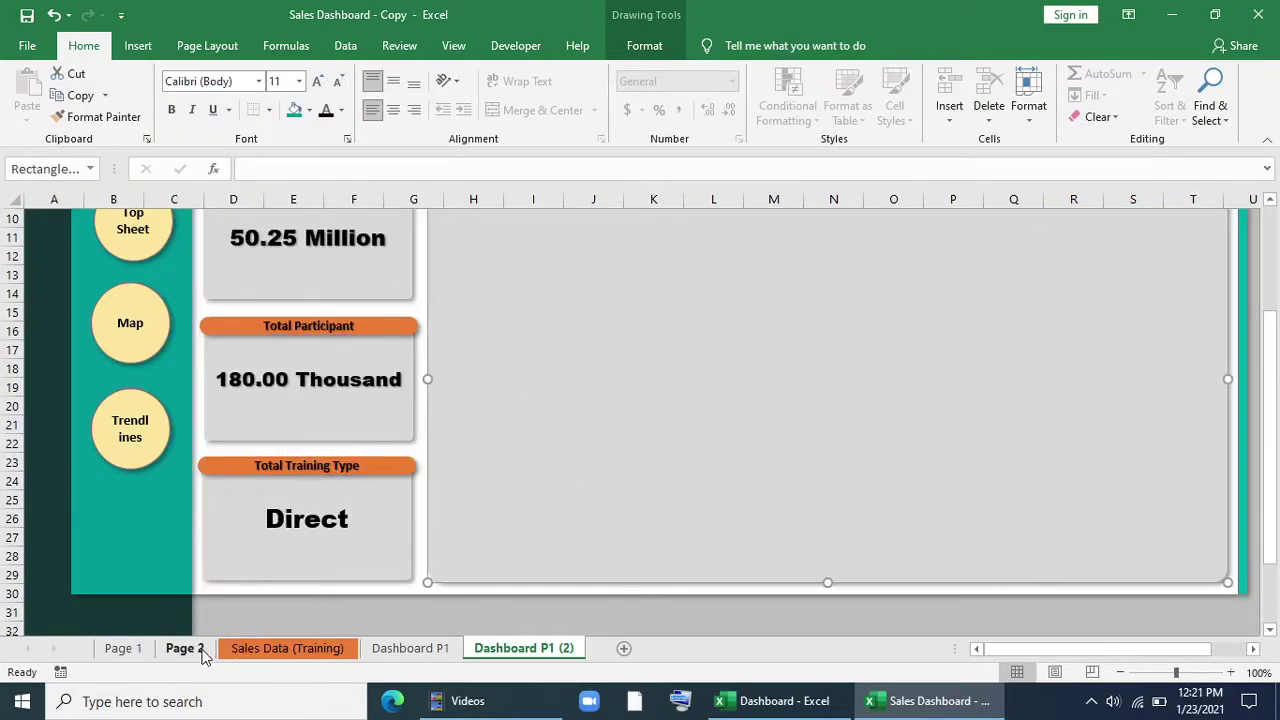
click(184, 648)
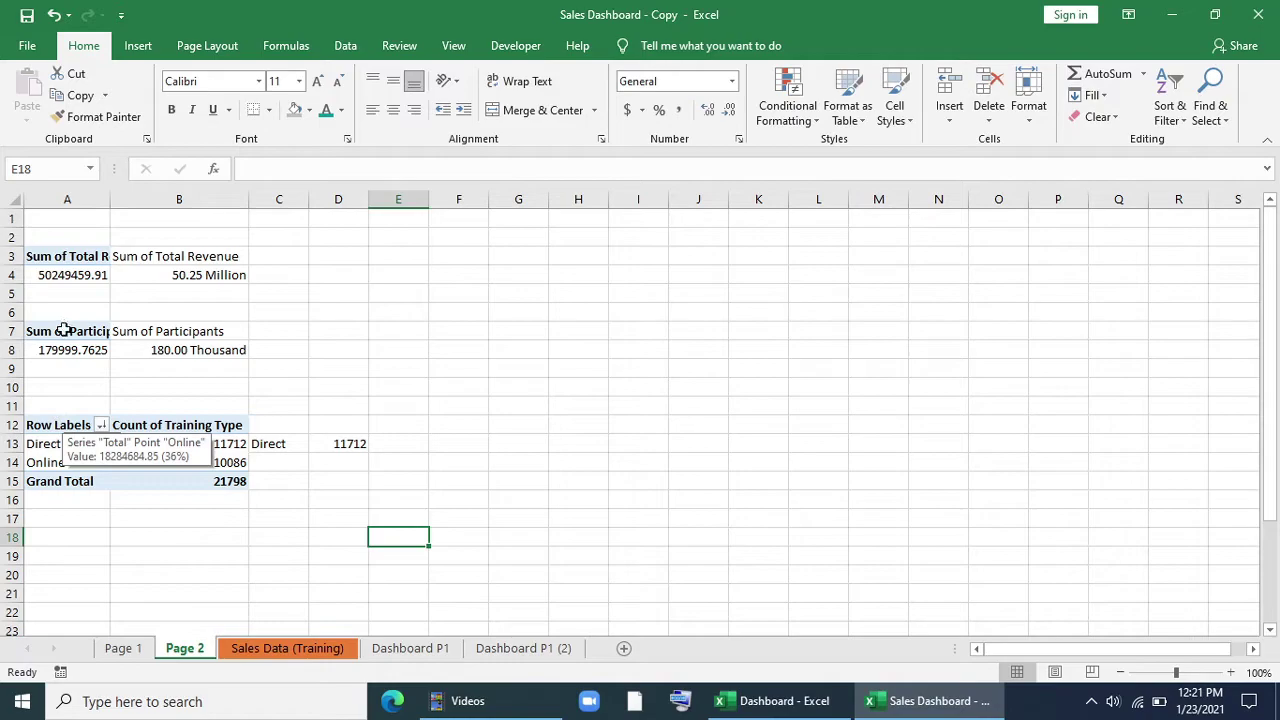
drag(63, 330, 64, 349)
key(ctrl+c)
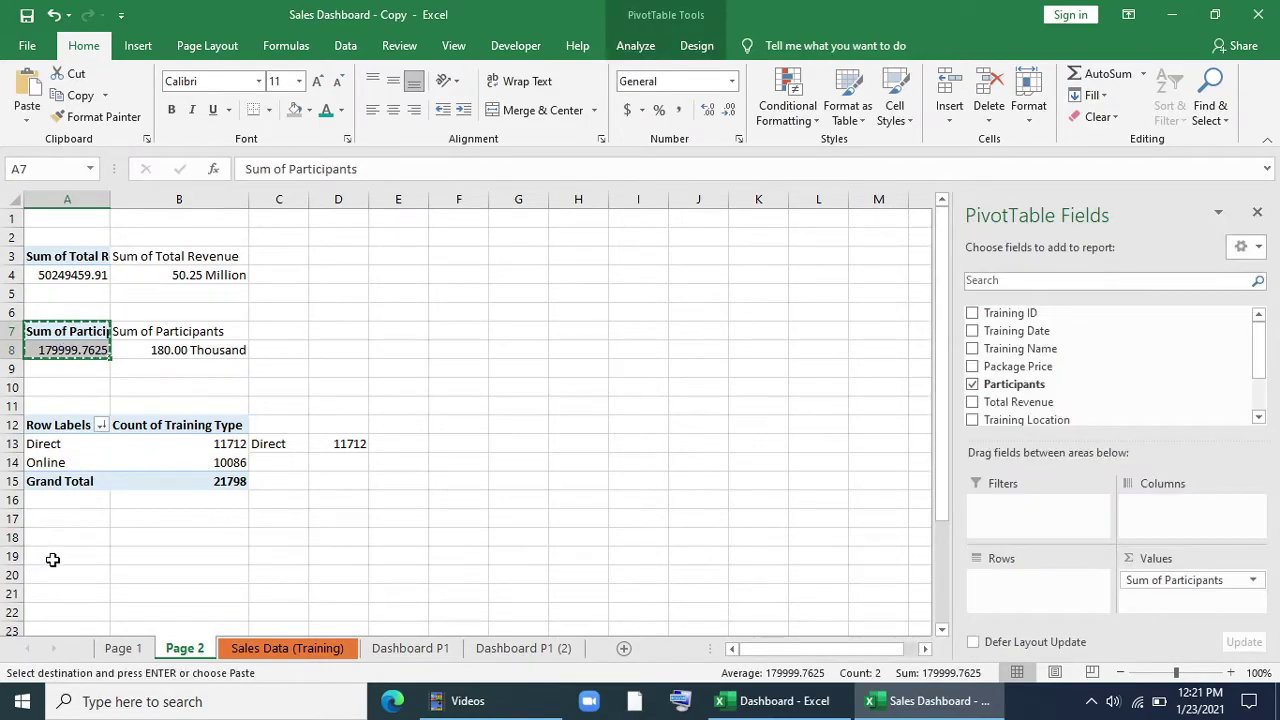
click(53, 560)
key(ctrl+v)
click(55, 575)
Step: Replace the participants field in the PivotTable at A19 with Years and Training Date rows, broken down by month
drag(1173, 583, 657, 525)
scroll(1040, 385, down, 2)
drag(997, 391, 1058, 590)
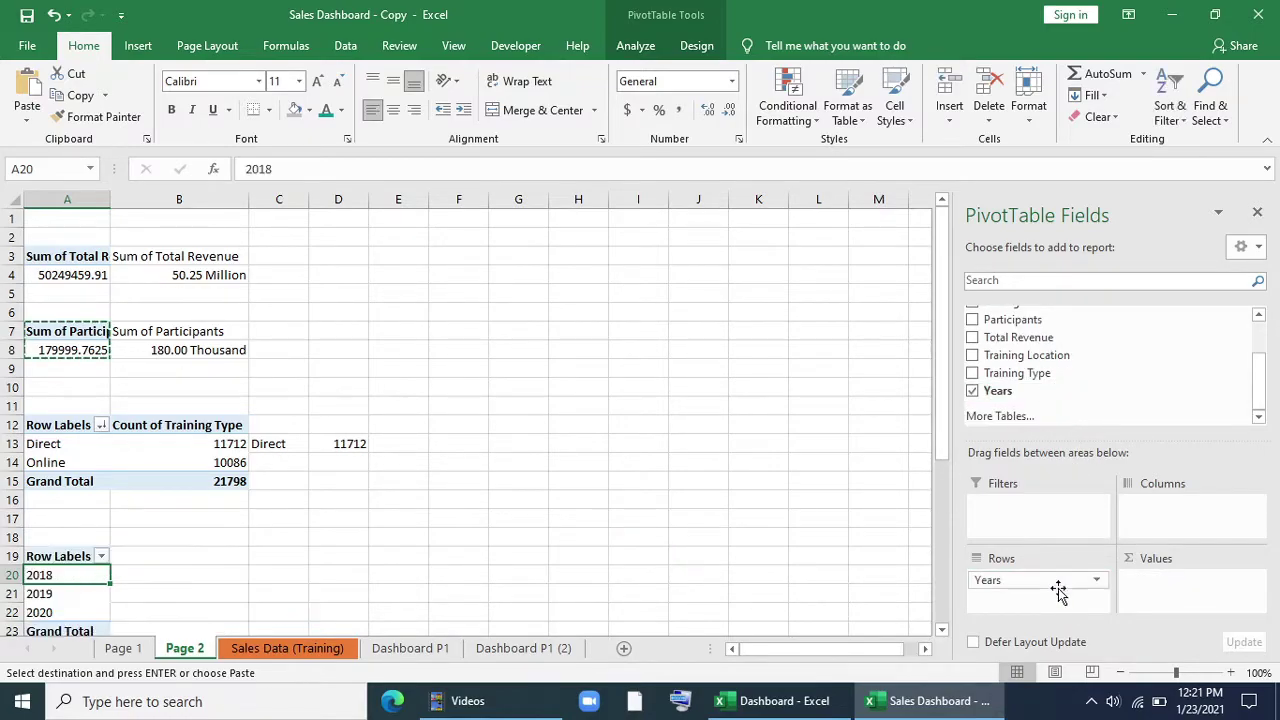
click(635, 45)
click(380, 76)
click(733, 463)
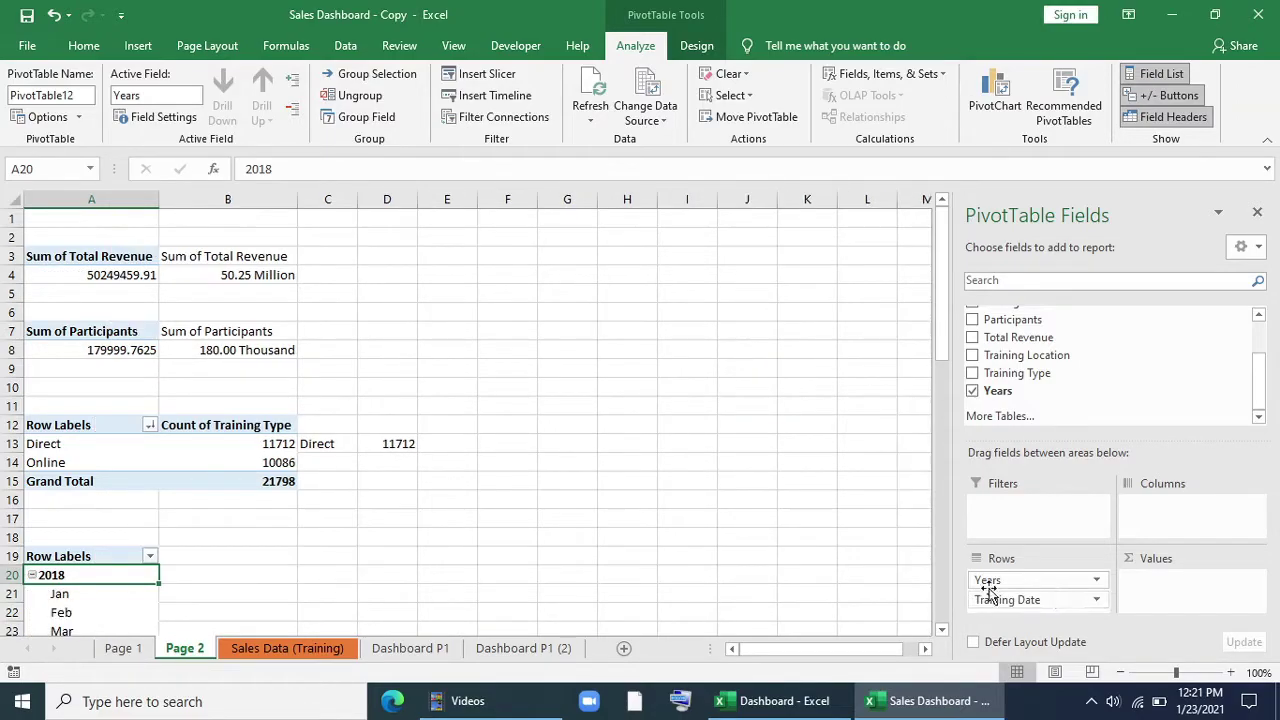
Step: Add Total Revenue as the summed value and Training Name as the report filter of the PivotTable at A19
scroll(106, 551, down, 5)
click(1071, 343)
scroll(1033, 400, up, 1)
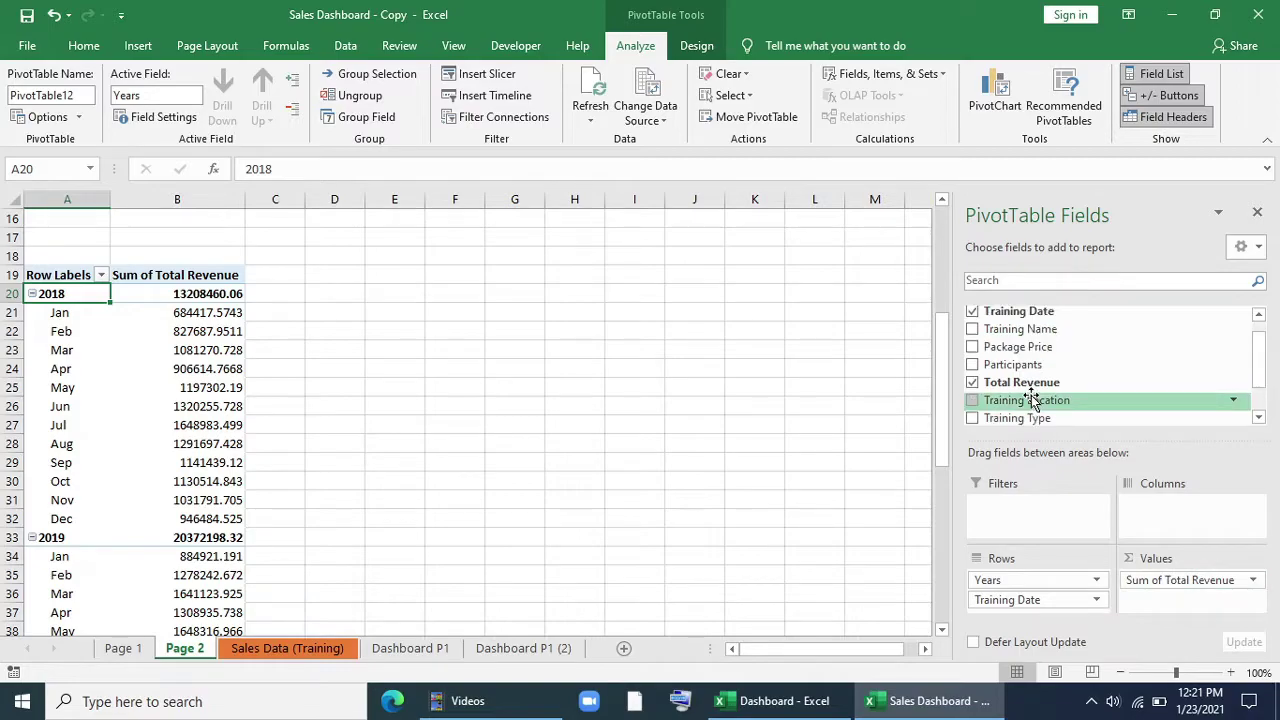
scroll(1033, 400, up, 1)
drag(1021, 348, 1047, 500)
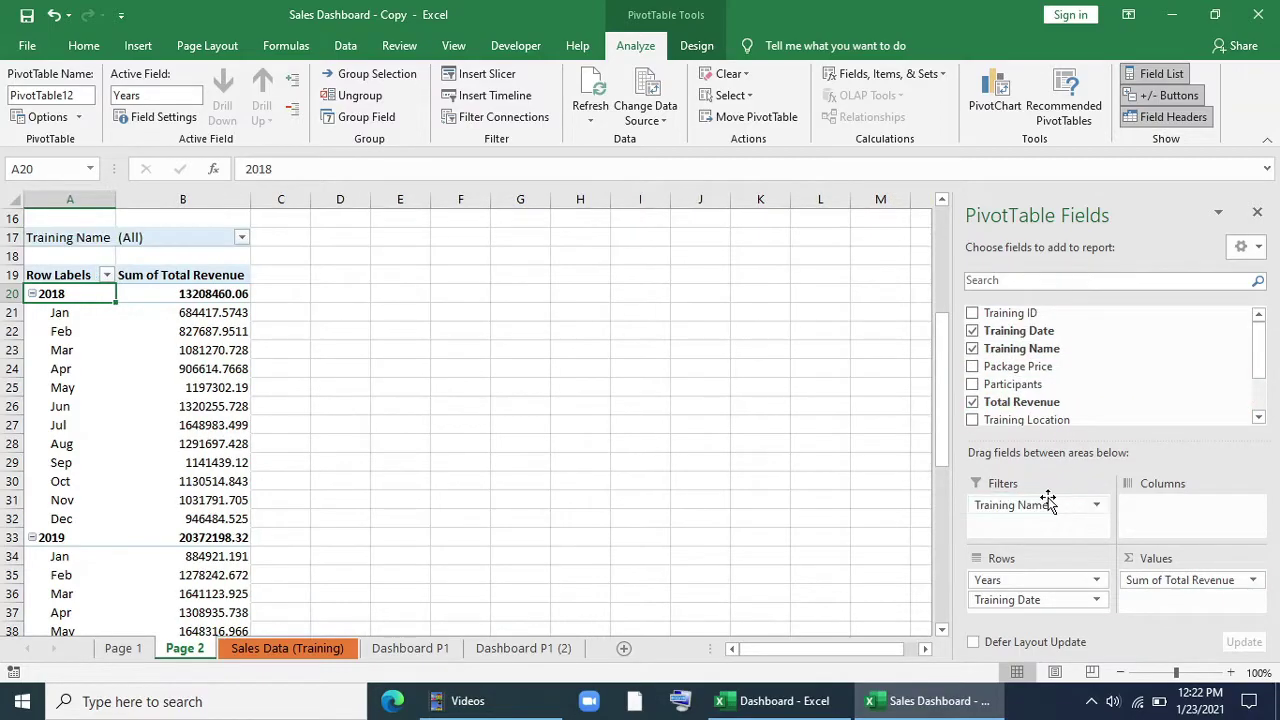
Step: Insert a 2-D area PivotChart from the monthly revenue PivotTable
click(105, 425)
click(138, 45)
click(498, 95)
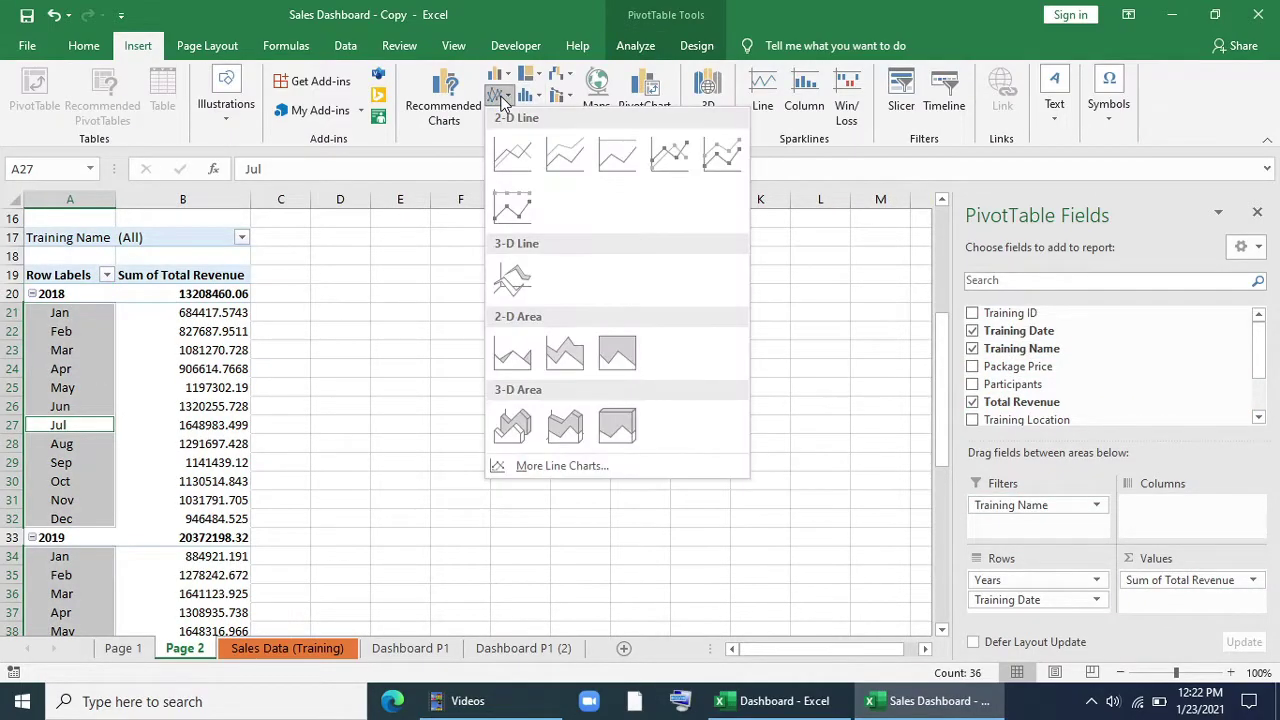
click(537, 355)
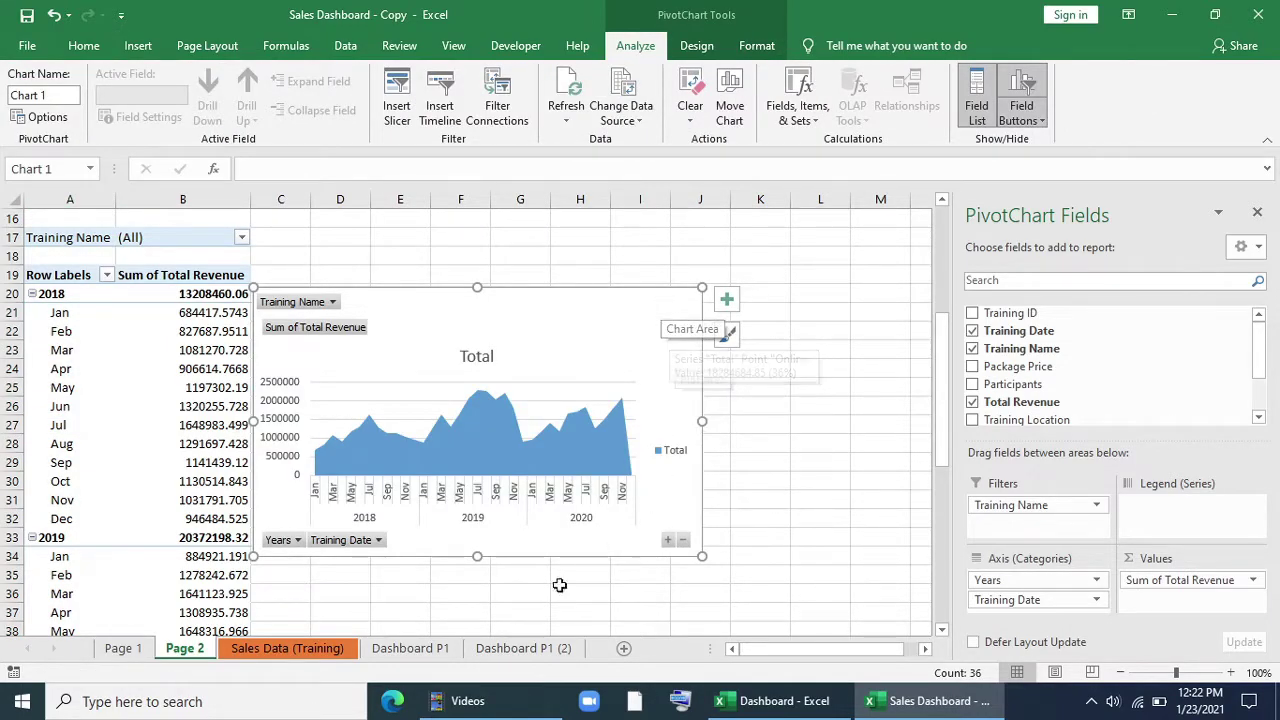
Step: Move the area chart to the Dashboard P1 (2) sheet and place it under the Revenue Trendline heading
click(523, 648)
click(1254, 210)
drag(730, 245, 737, 280)
Step: Hide all field buttons on the trendline chart and delete its legend and title
right_click(510, 527)
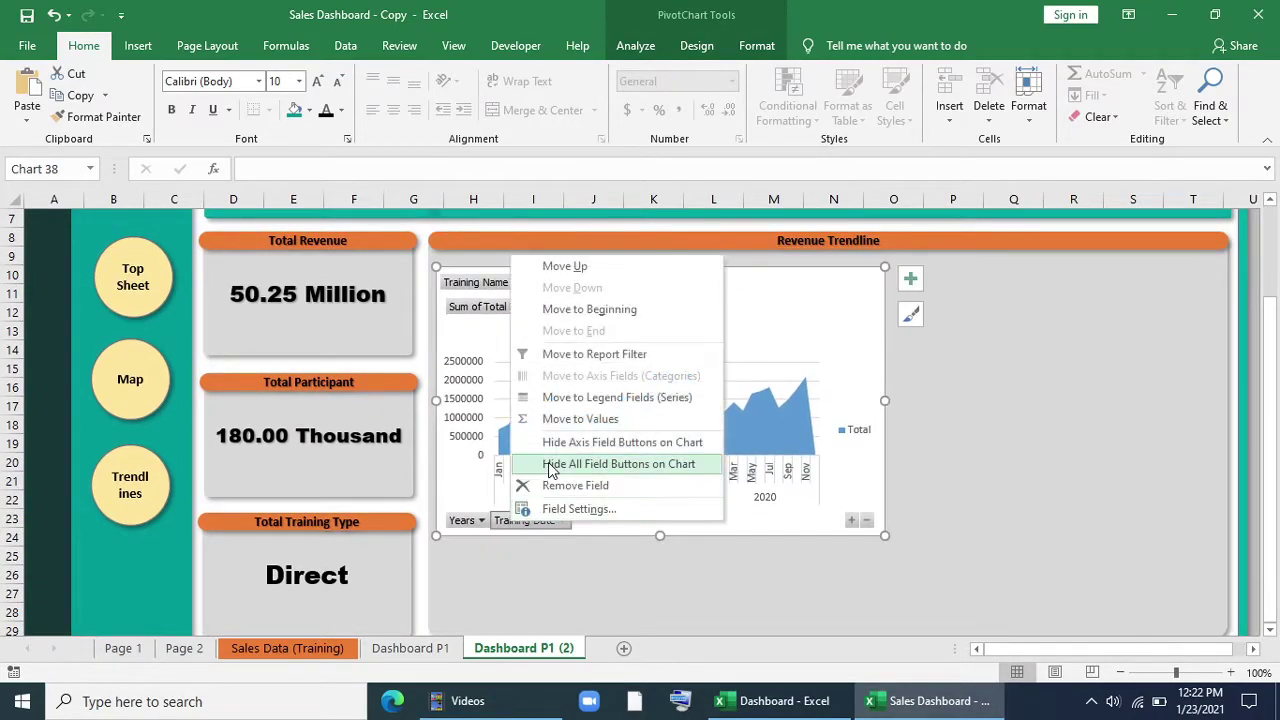
click(565, 463)
click(857, 420)
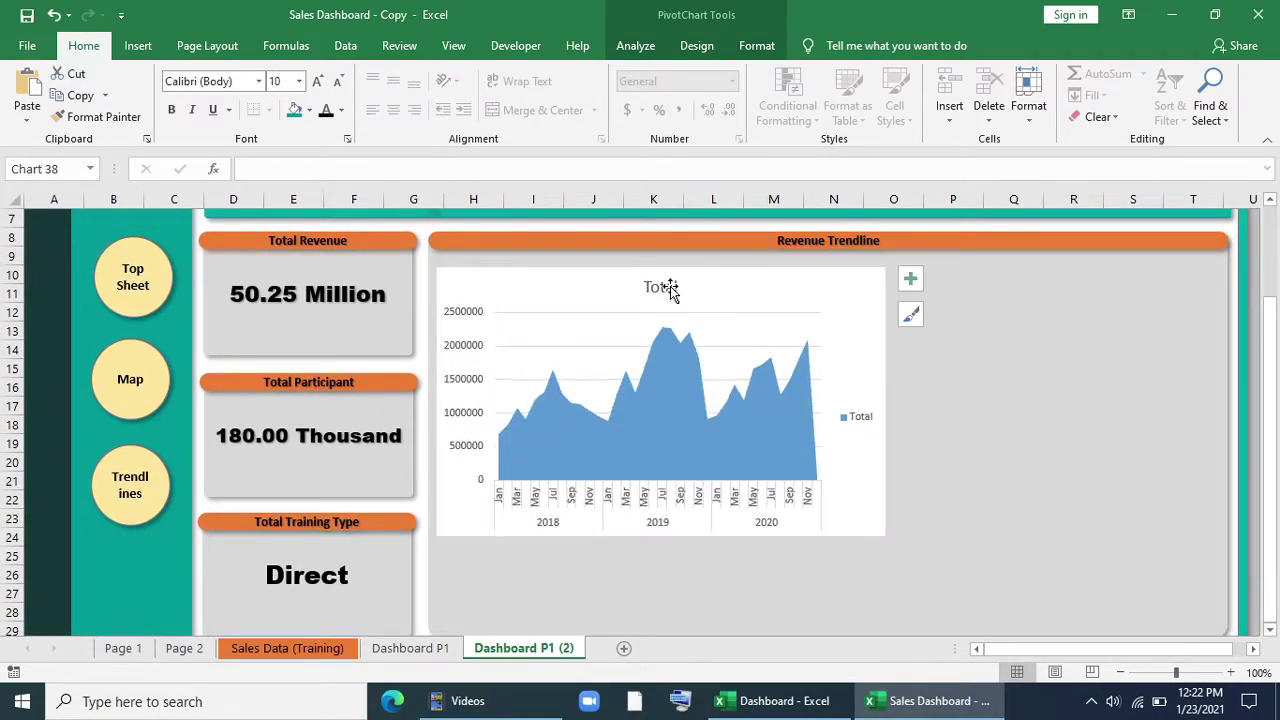
key(Delete)
click(662, 289)
key(Delete)
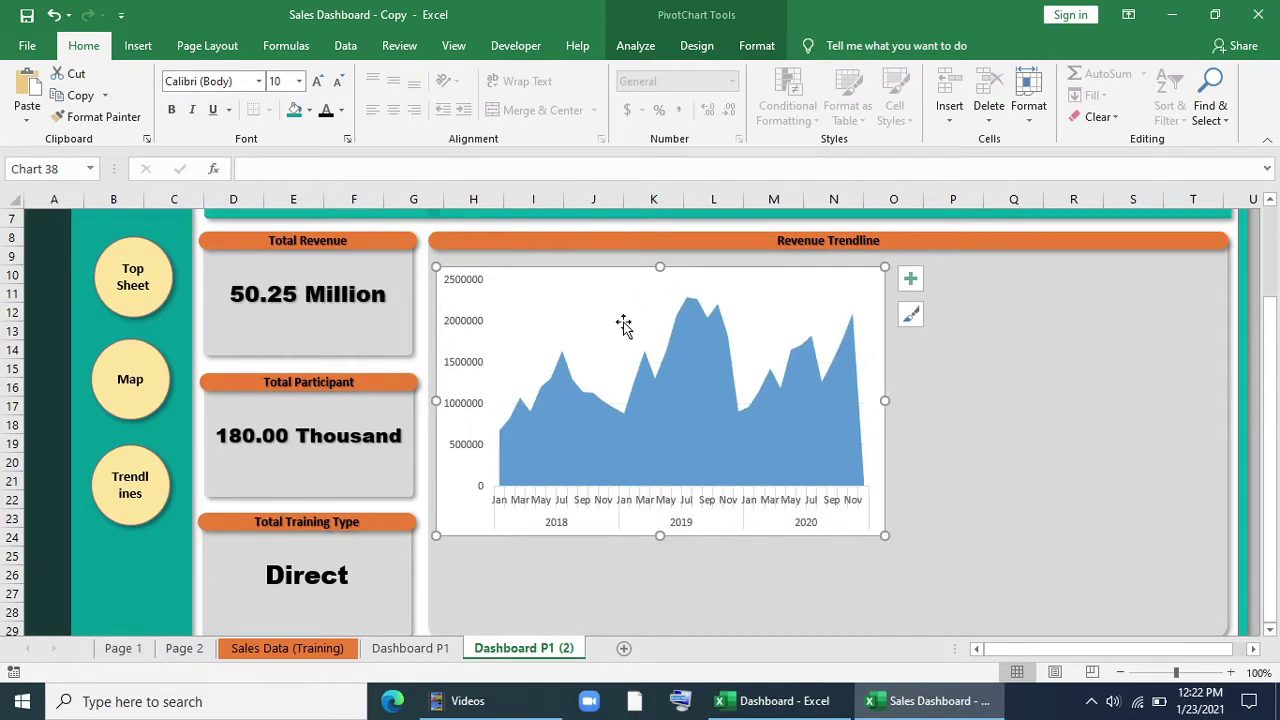
Step: Set the trendline chart area to no fill and no outline
click(757, 45)
click(538, 75)
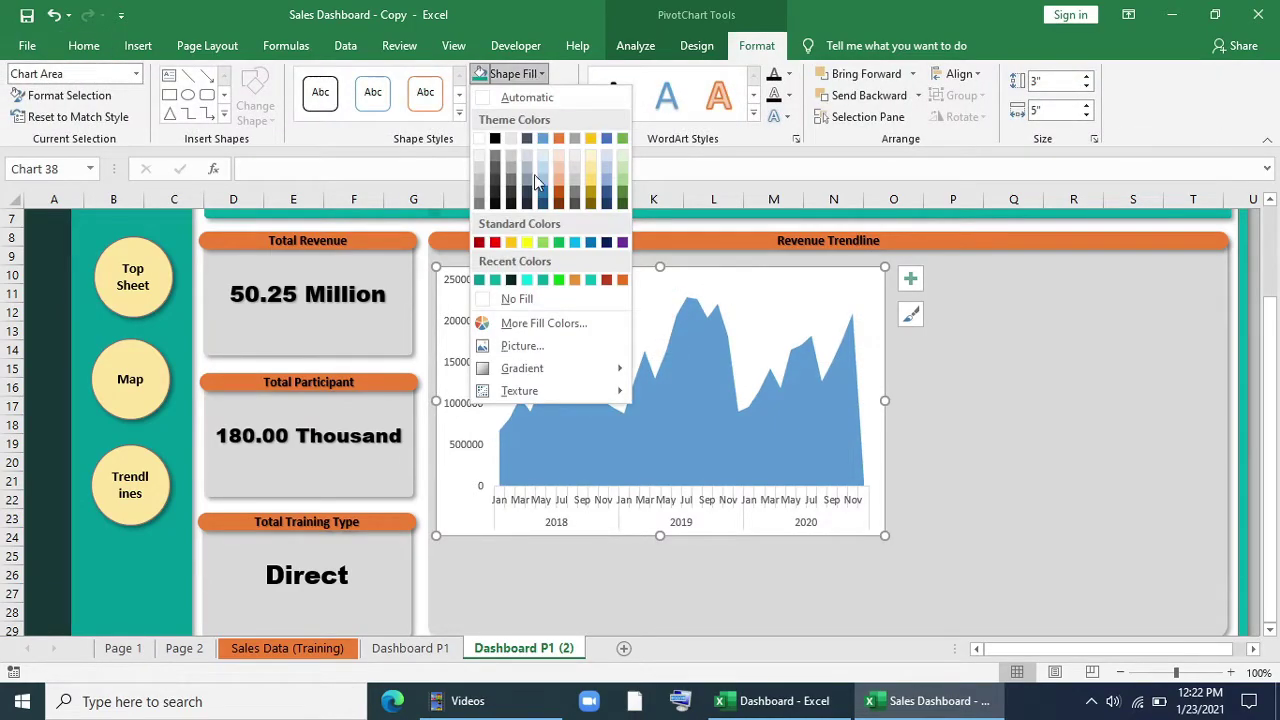
click(538, 301)
click(560, 95)
click(548, 322)
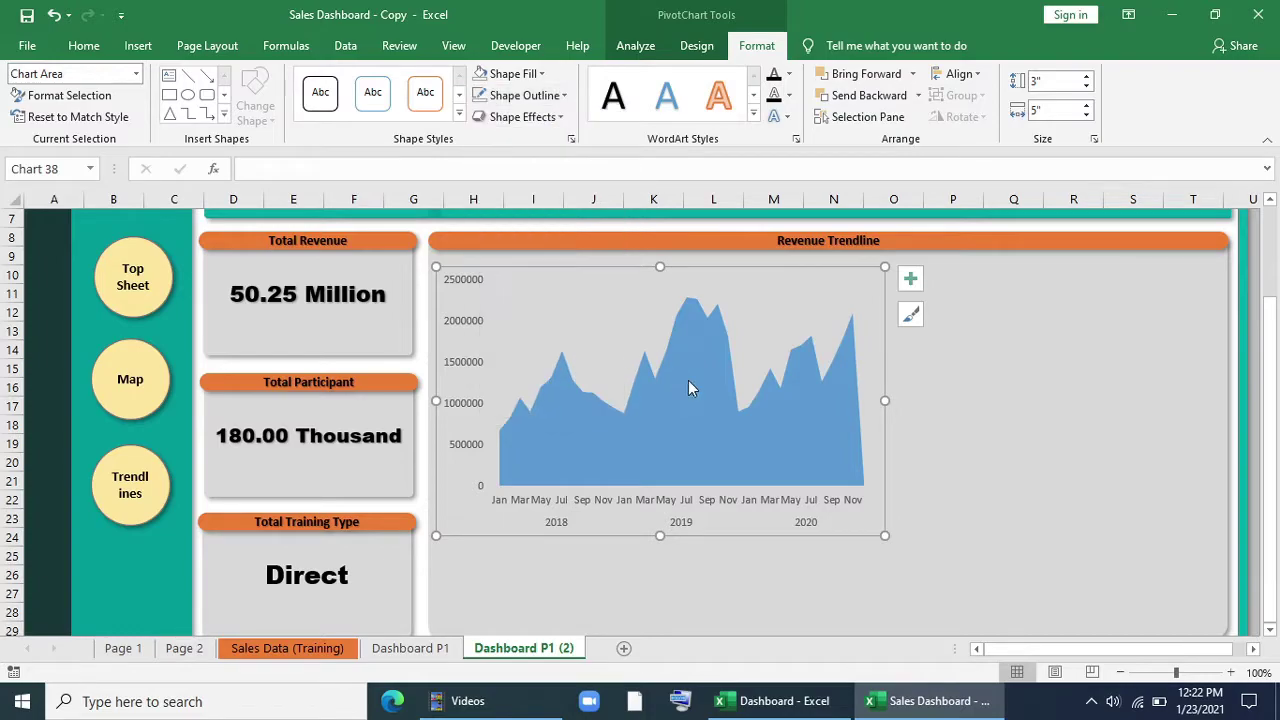
Step: Give the chart's area series a teal 2¼ pt outline and a shadow effect
click(716, 395)
click(560, 95)
click(528, 312)
click(555, 95)
mouse_move(557, 361)
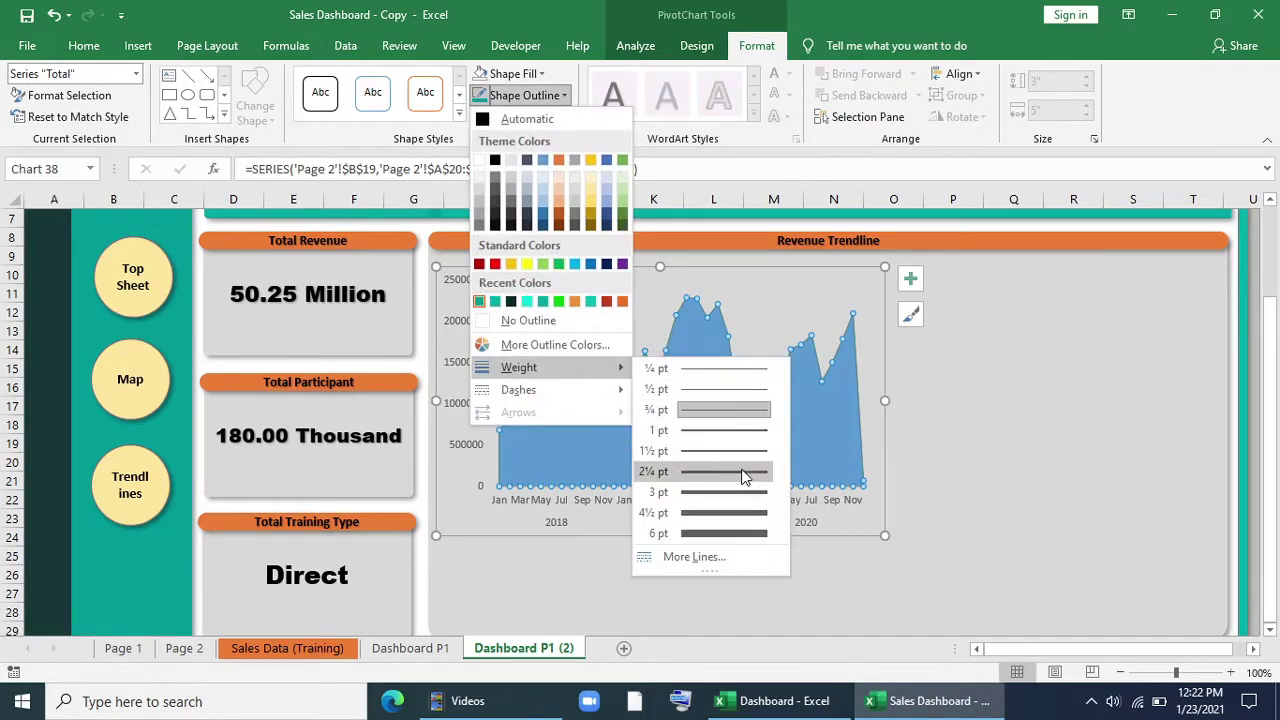
click(743, 474)
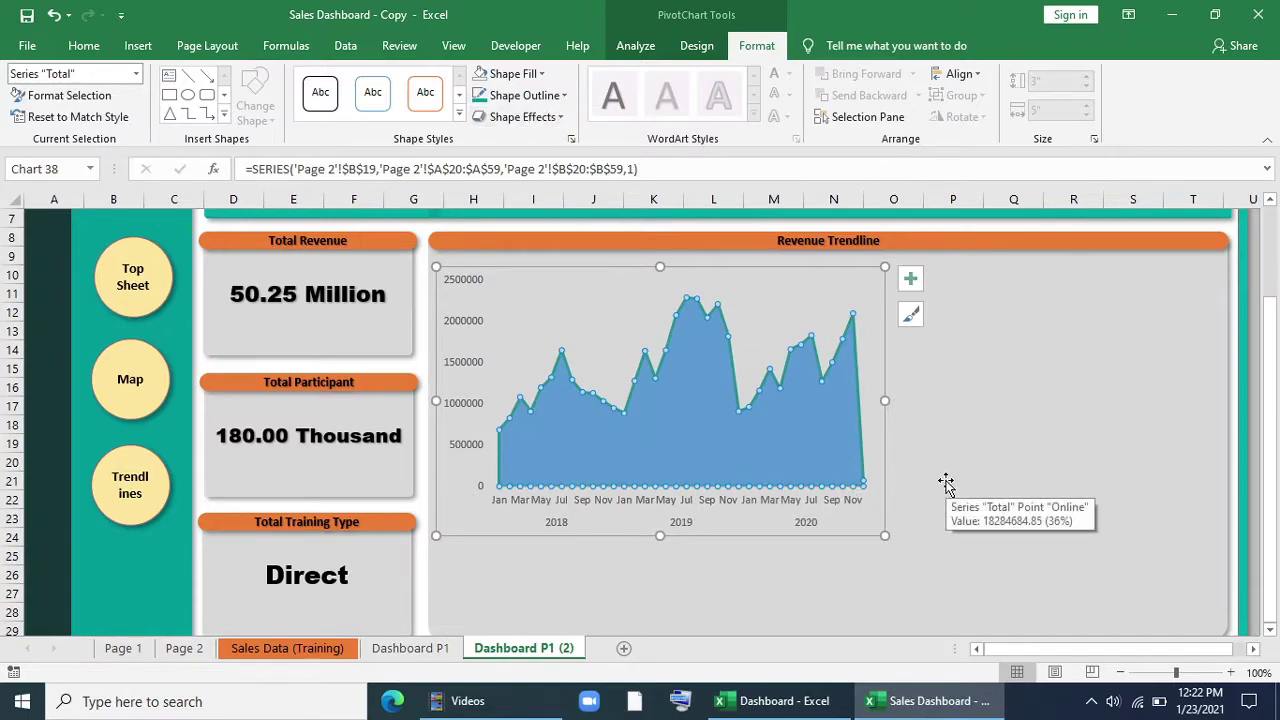
click(510, 117)
mouse_move(533, 195)
click(678, 257)
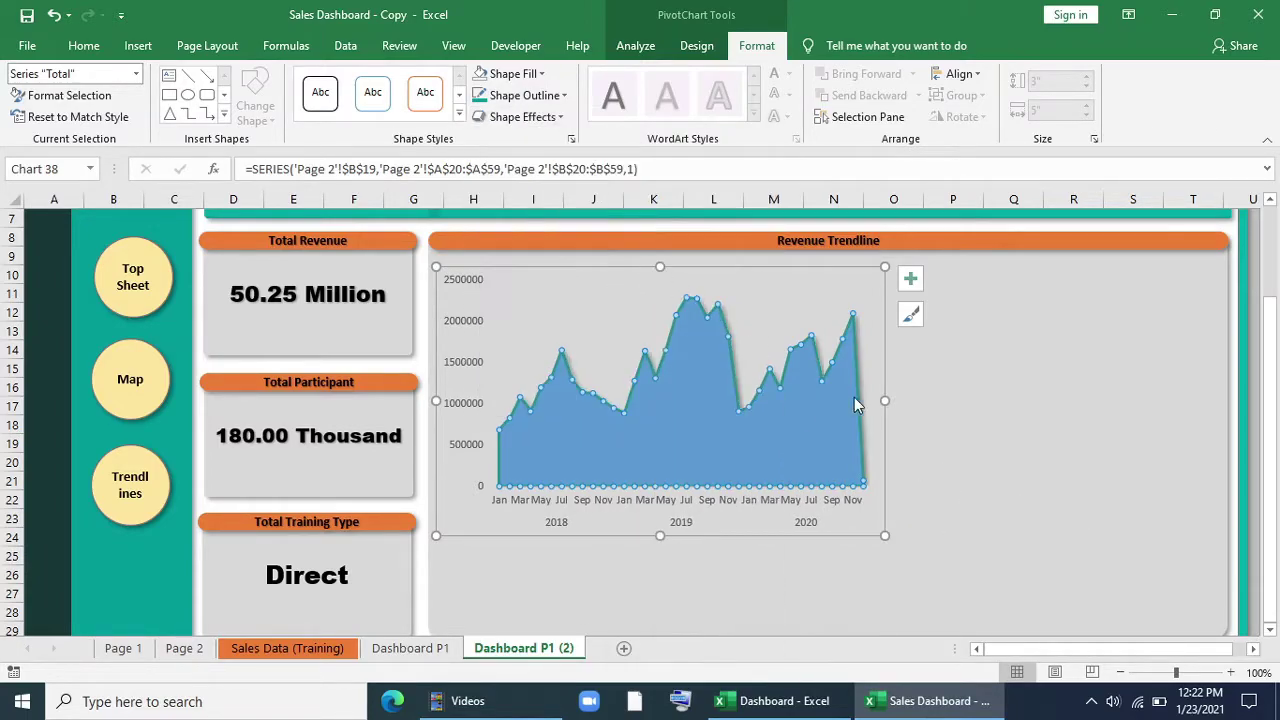
Step: Enlarge the trendline chart to about 8.67 by 4.22 inches so it fills the Revenue Trendline panel
drag(1144, 398, 1150, 400)
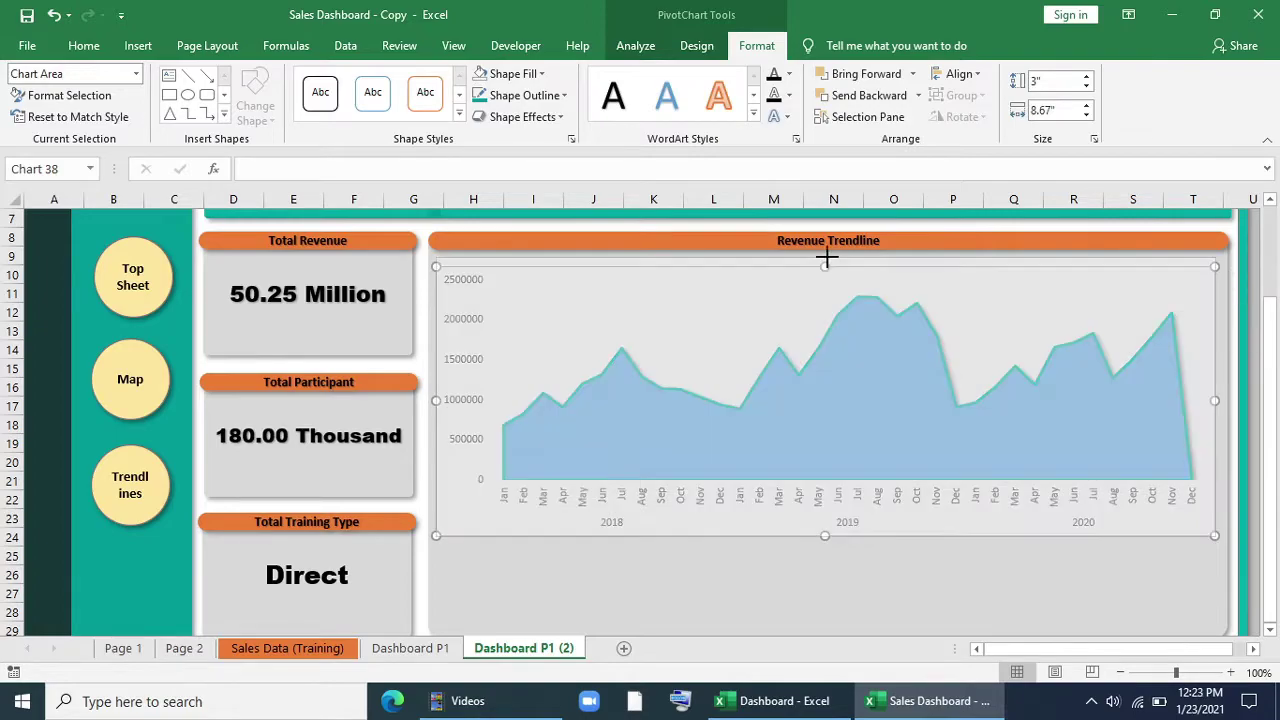
scroll(846, 514, down, 2)
drag(834, 494, 823, 523)
Step: Make the labels of the trendline chart's horizontal and vertical axes bold and black
click(745, 490)
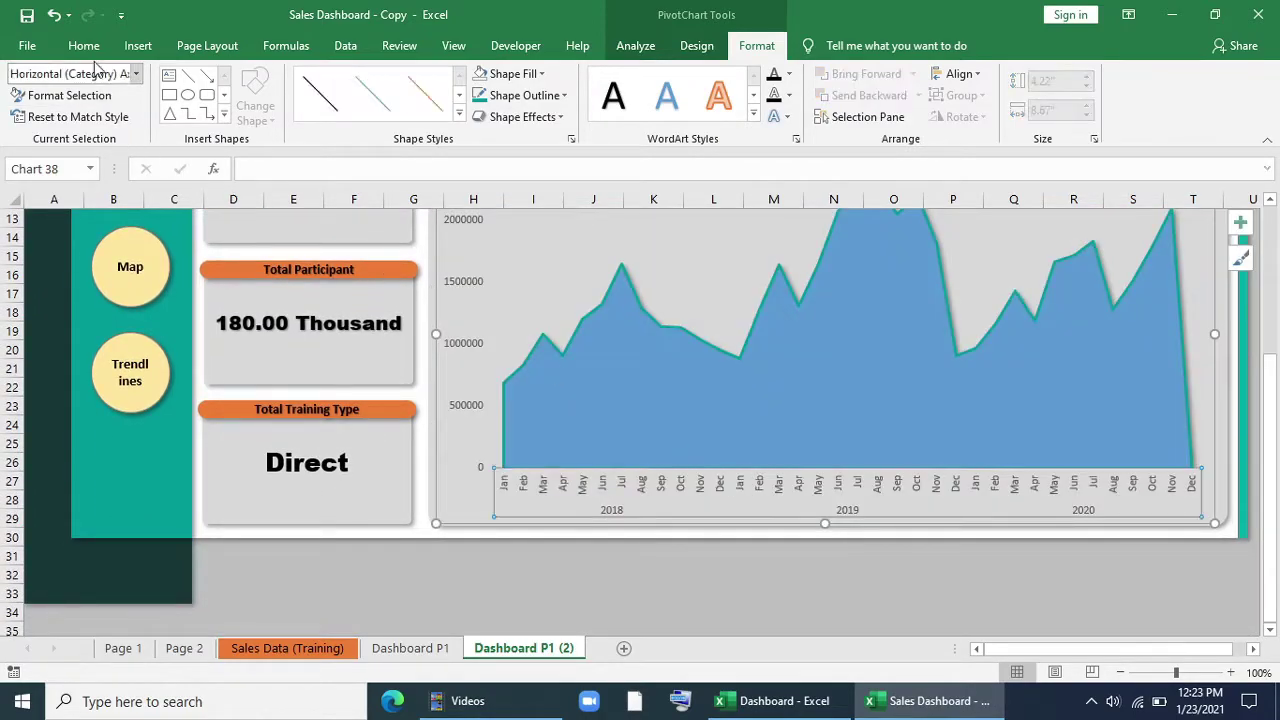
click(84, 45)
click(169, 111)
click(326, 112)
click(458, 326)
click(171, 110)
Step: Enlarge the chart's plot area so it extends closer to the edges of the chart area
scroll(551, 323, up, 2)
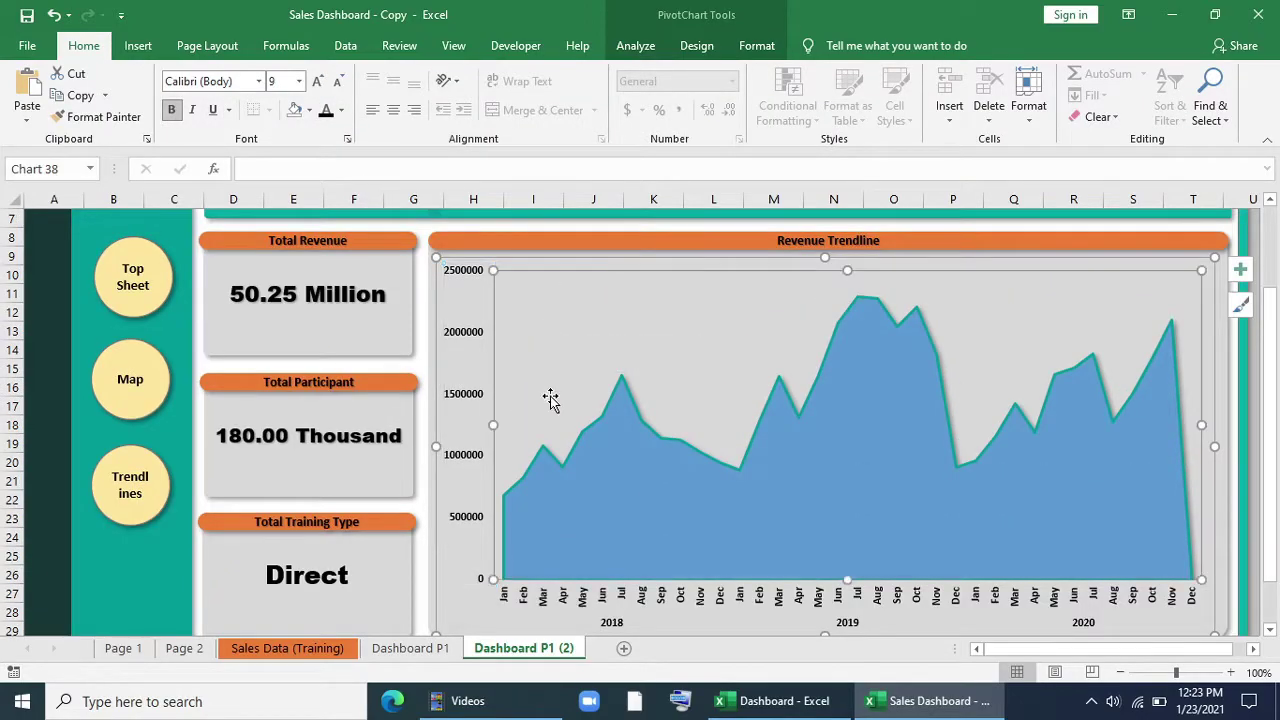
click(500, 425)
drag(489, 423, 482, 423)
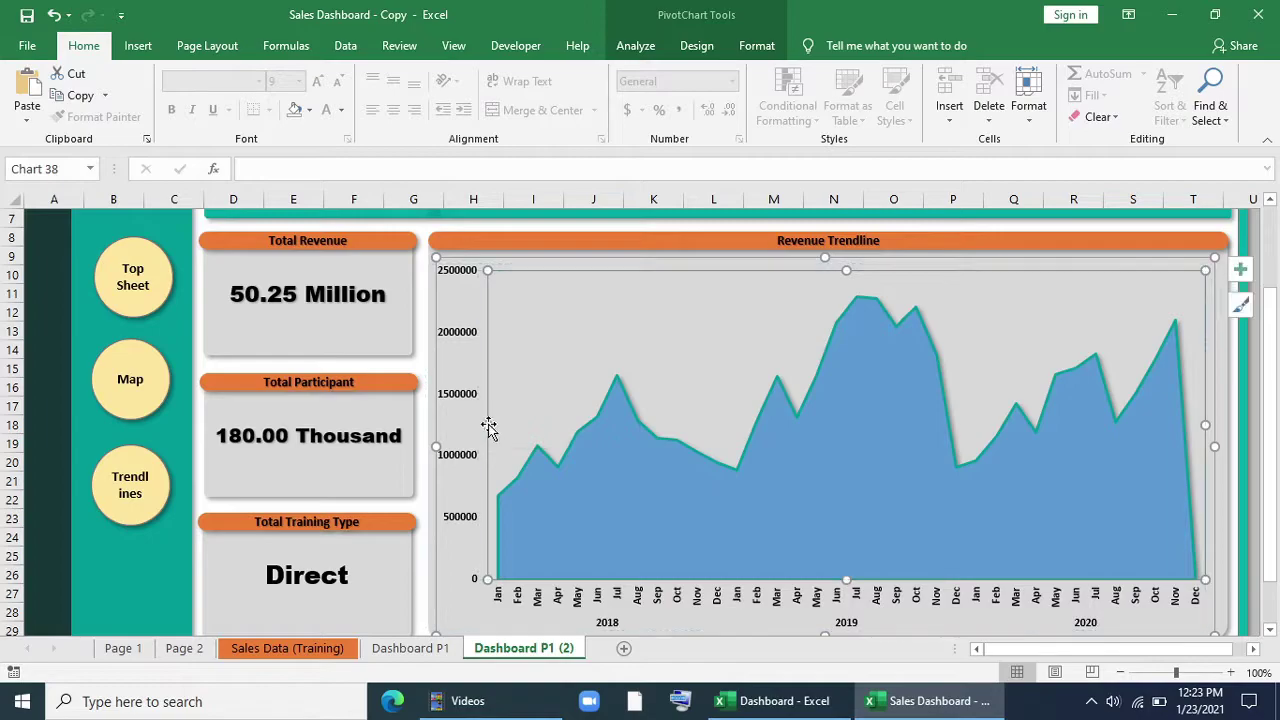
drag(850, 270, 852, 262)
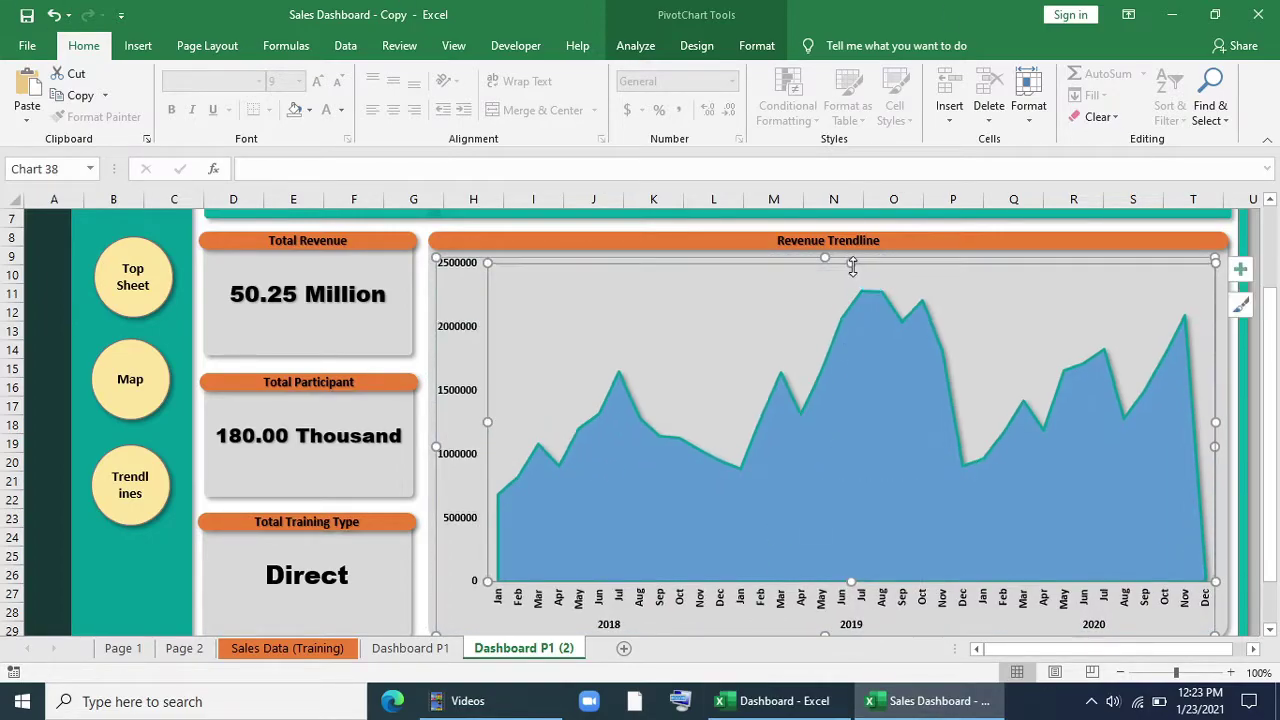
Step: Apply a linear gradient fill to the area series with an Orange, Accent 2 first stop and a white last stop
right_click(901, 443)
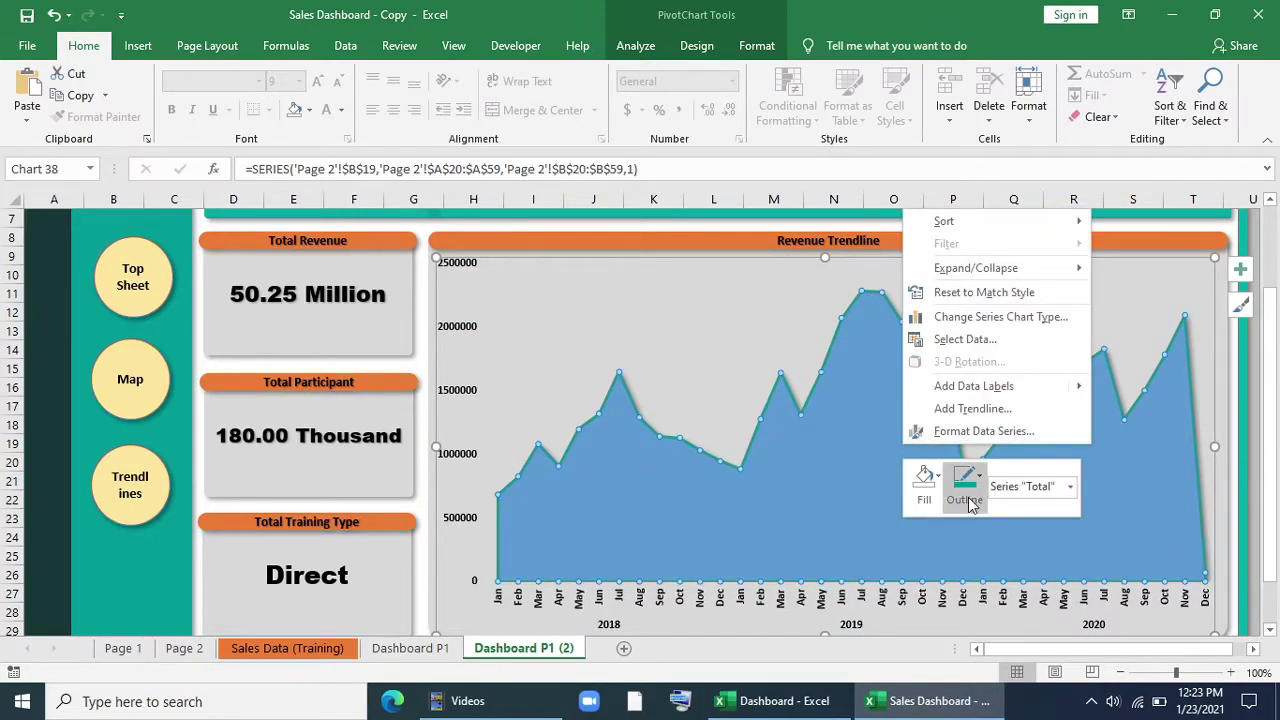
click(925, 498)
right_click(895, 446)
click(891, 448)
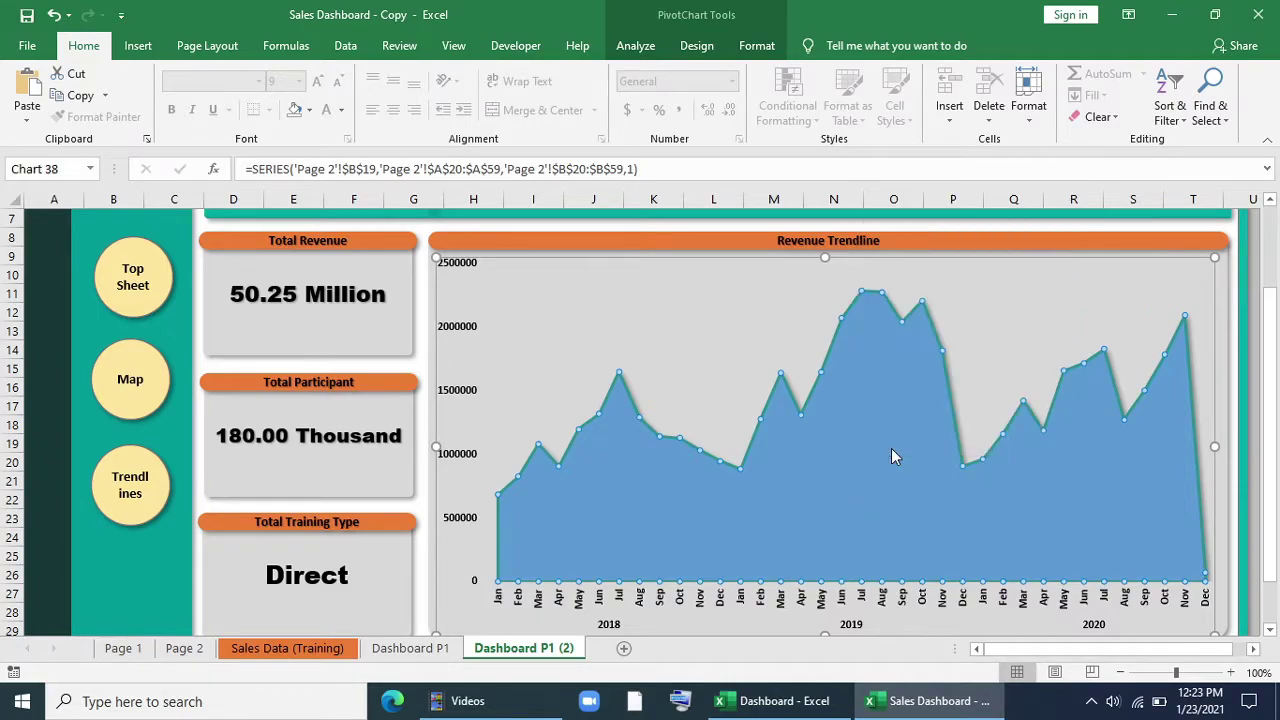
drag(831, 649, 875, 652)
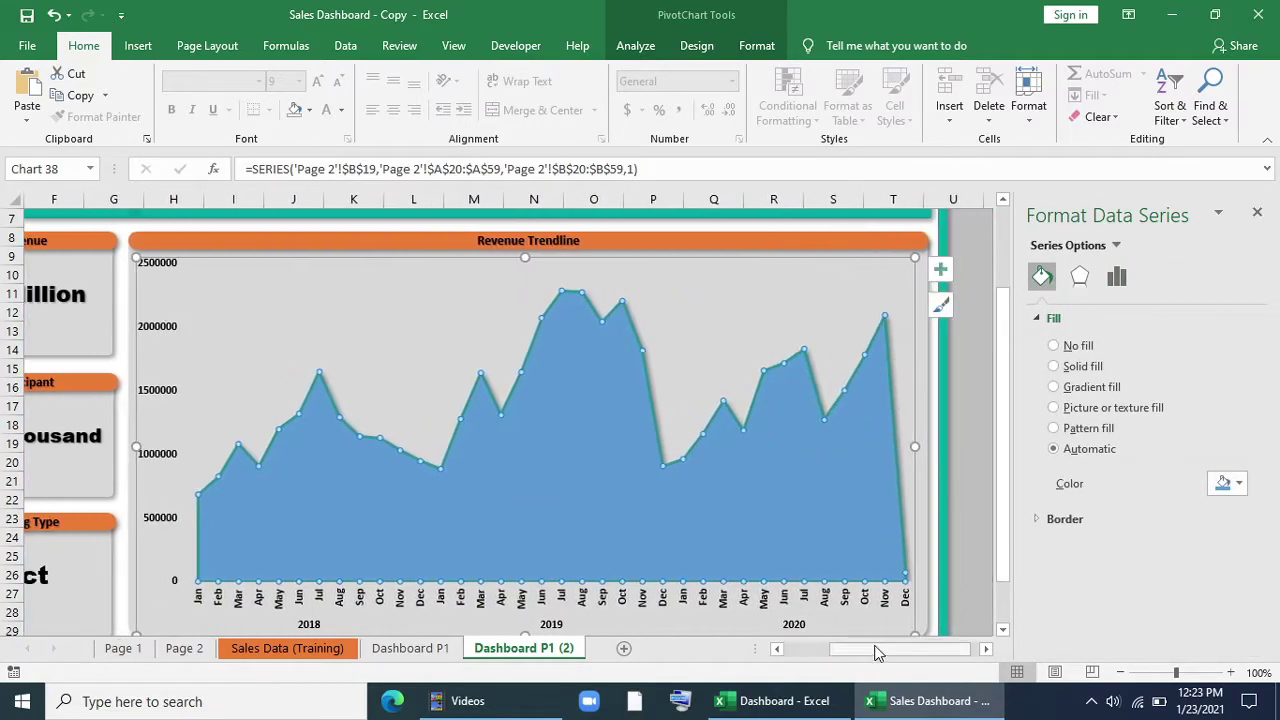
click(1088, 387)
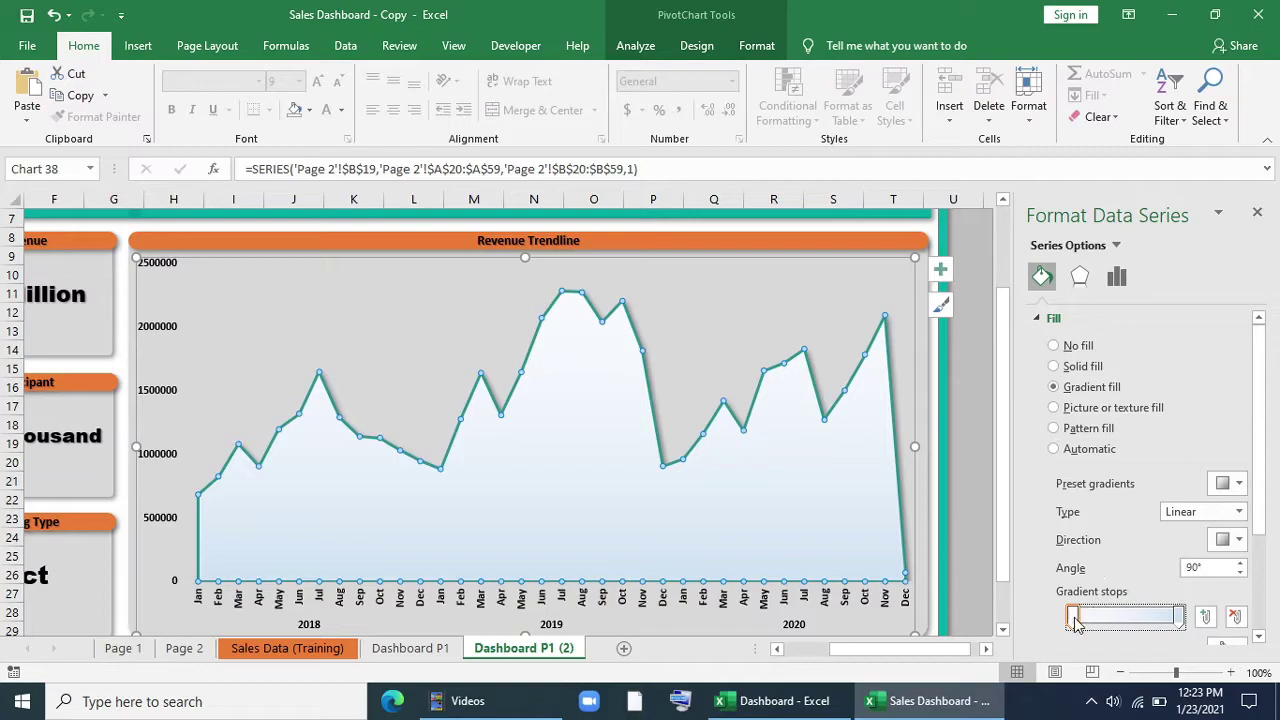
click(1233, 648)
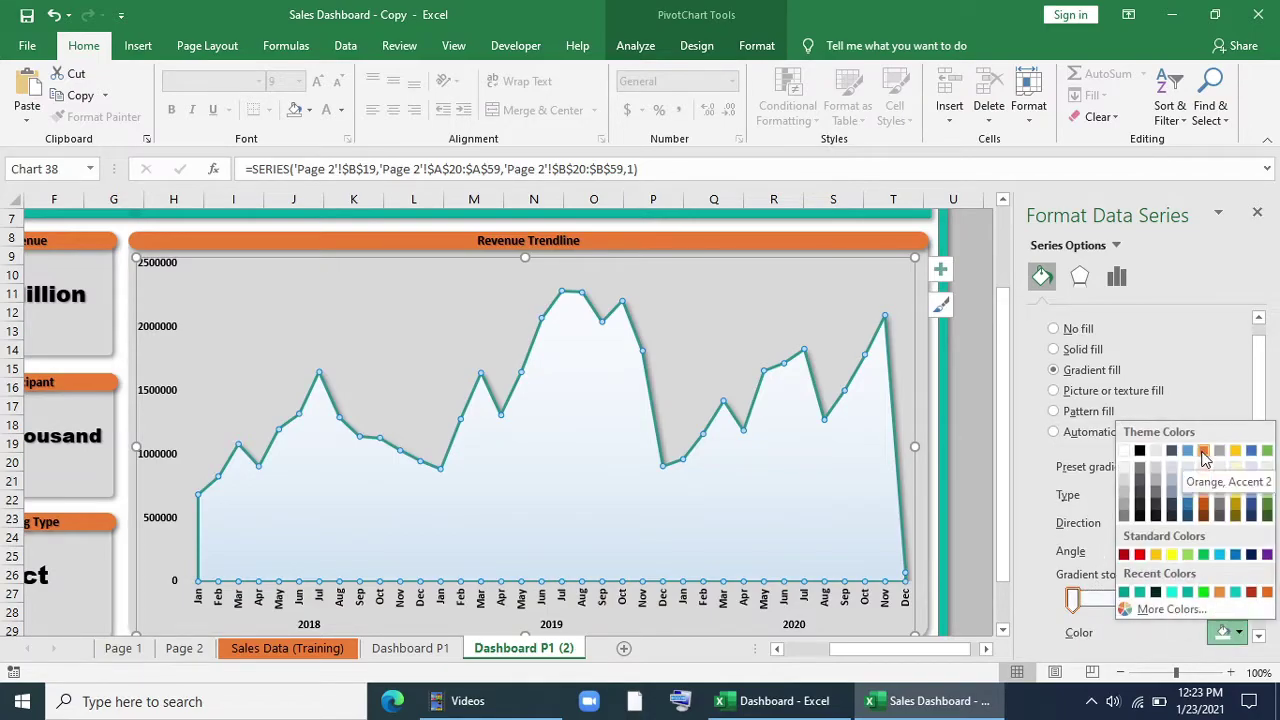
click(1202, 456)
click(1179, 598)
click(1233, 632)
click(1124, 457)
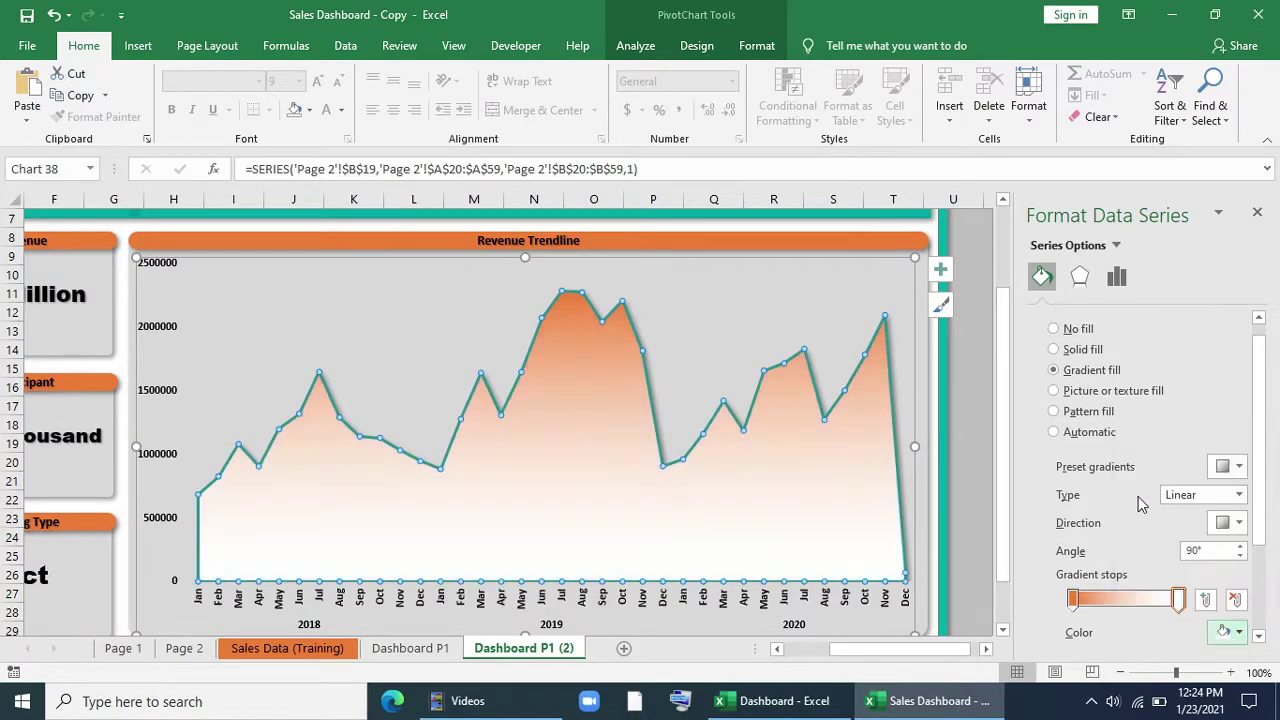
Step: Rework the series gradient to run from dark red through a red stop at 17% to orange, moving the orange stop to the end
click(1126, 600)
click(1233, 632)
click(1230, 591)
drag(1126, 600, 1141, 628)
click(1100, 602)
click(1204, 496)
click(1204, 496)
drag(1259, 400, 1259, 483)
click(1239, 501)
click(1138, 428)
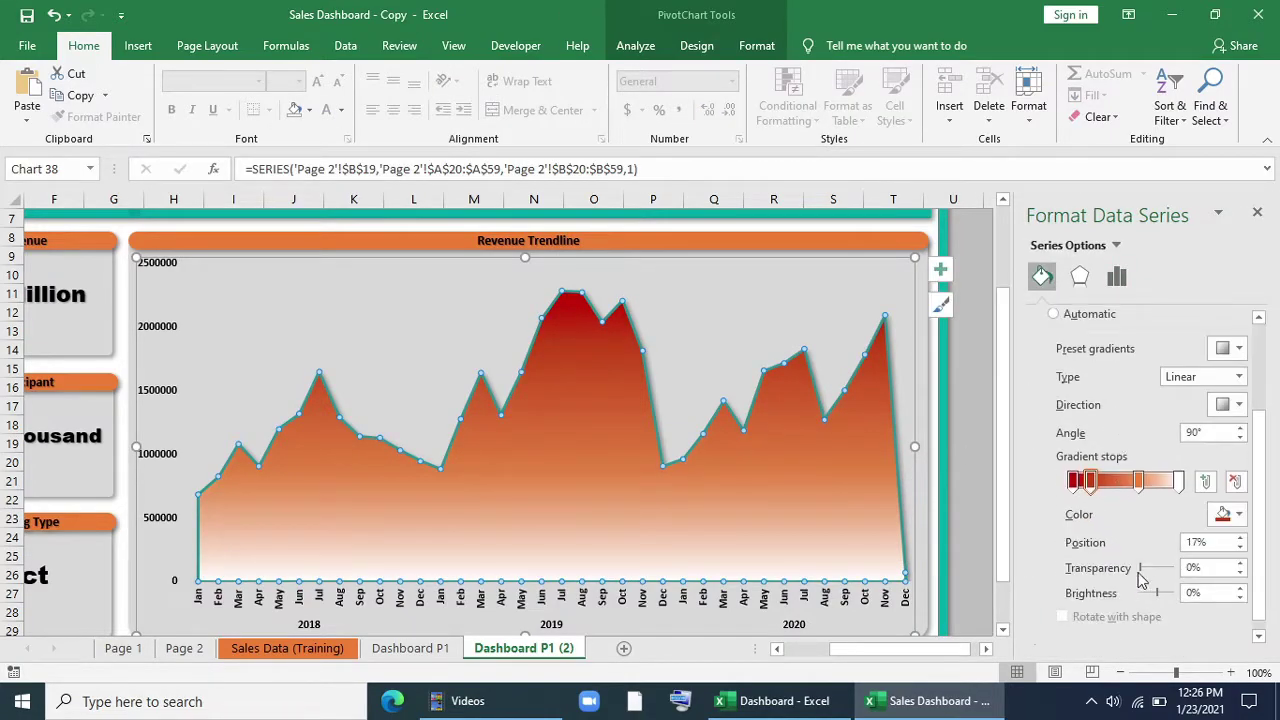
drag(1141, 567, 1142, 575)
drag(1146, 483, 1180, 483)
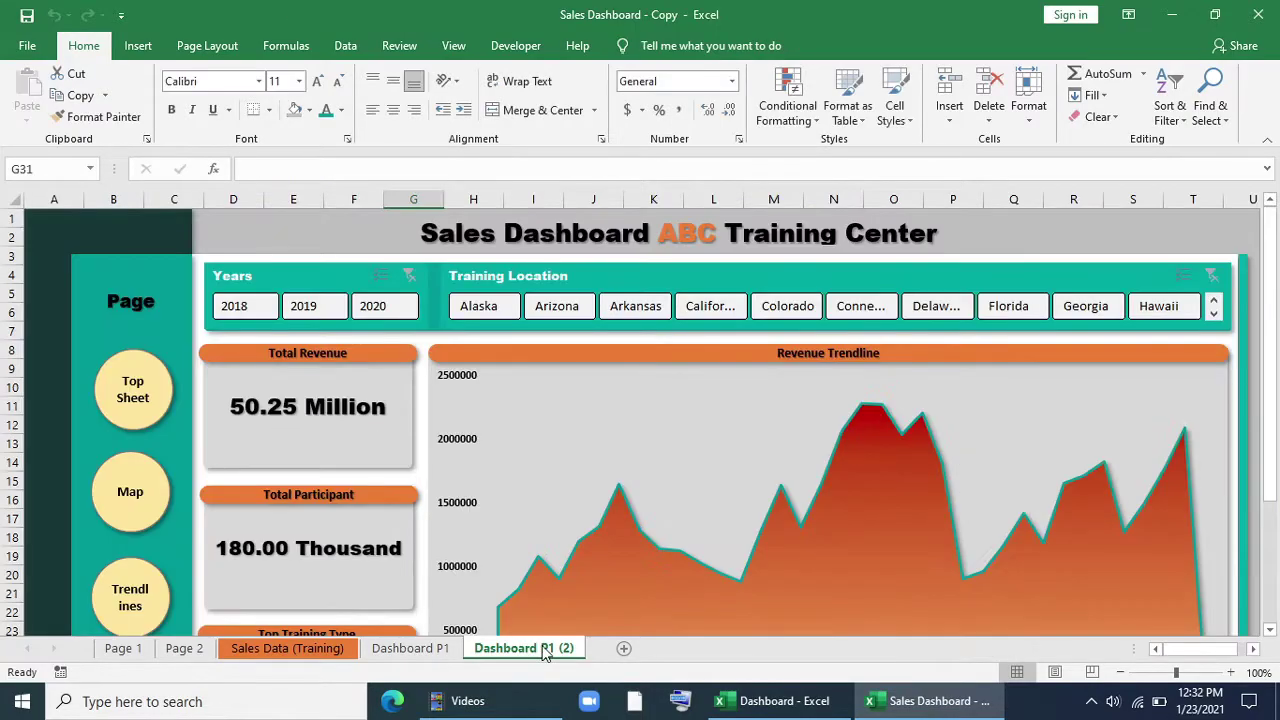
Step: Create a copy of the Dashboard P1 (2) sheet at the end of the workbook
right_click(545, 652)
click(585, 500)
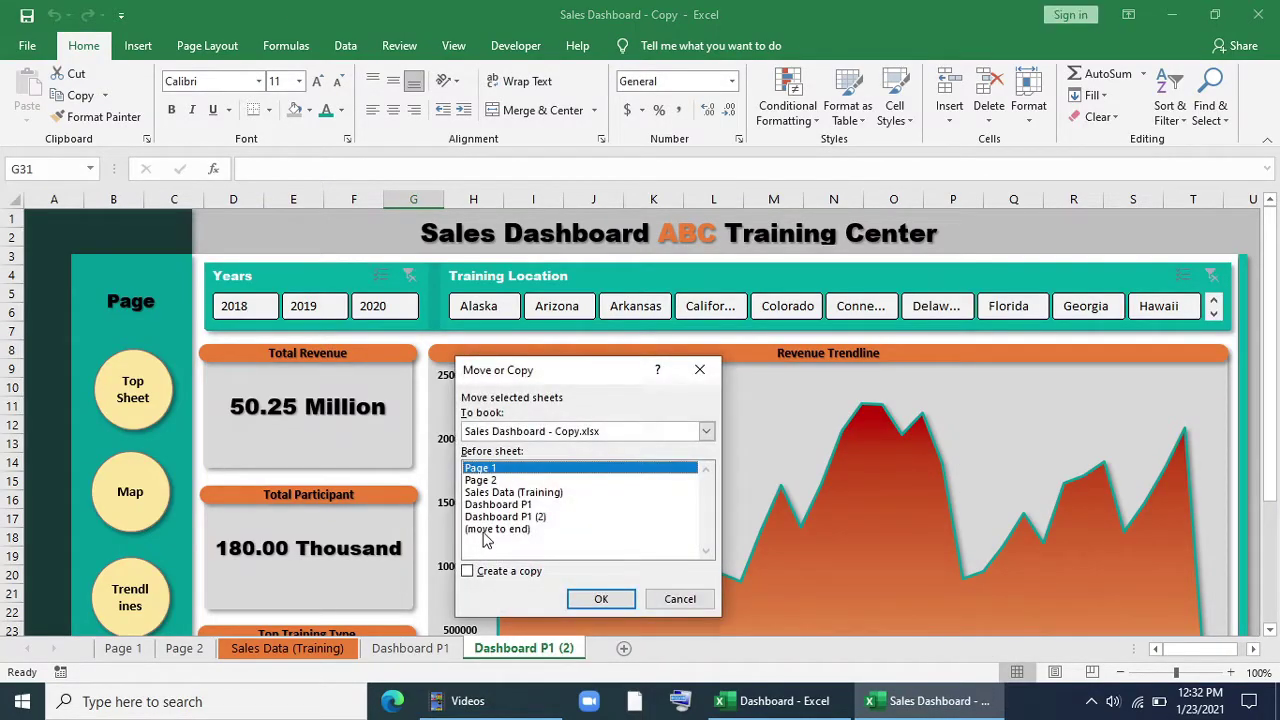
click(490, 530)
click(600, 598)
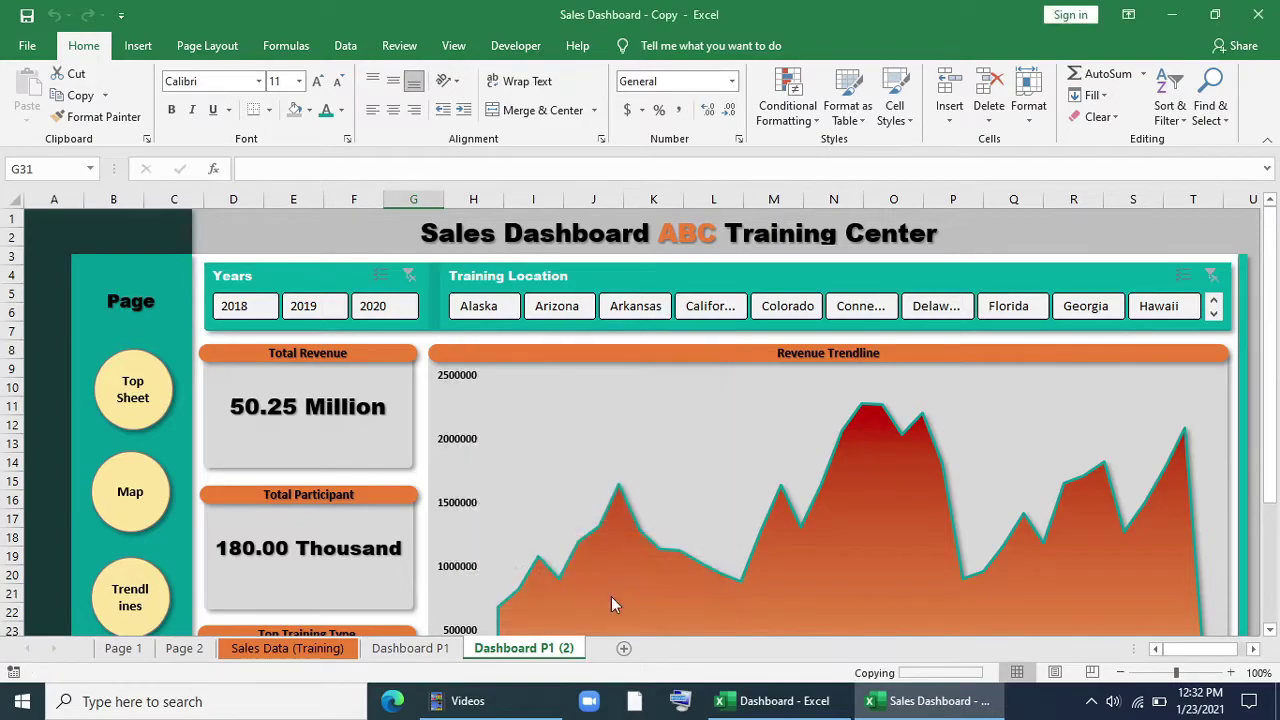
Step: Delete the Revenue Trendline heading, its grey background panel and the area chart from the Dashboard P1 (3) sheet
click(461, 350)
key(Delete)
click(466, 372)
click(473, 355)
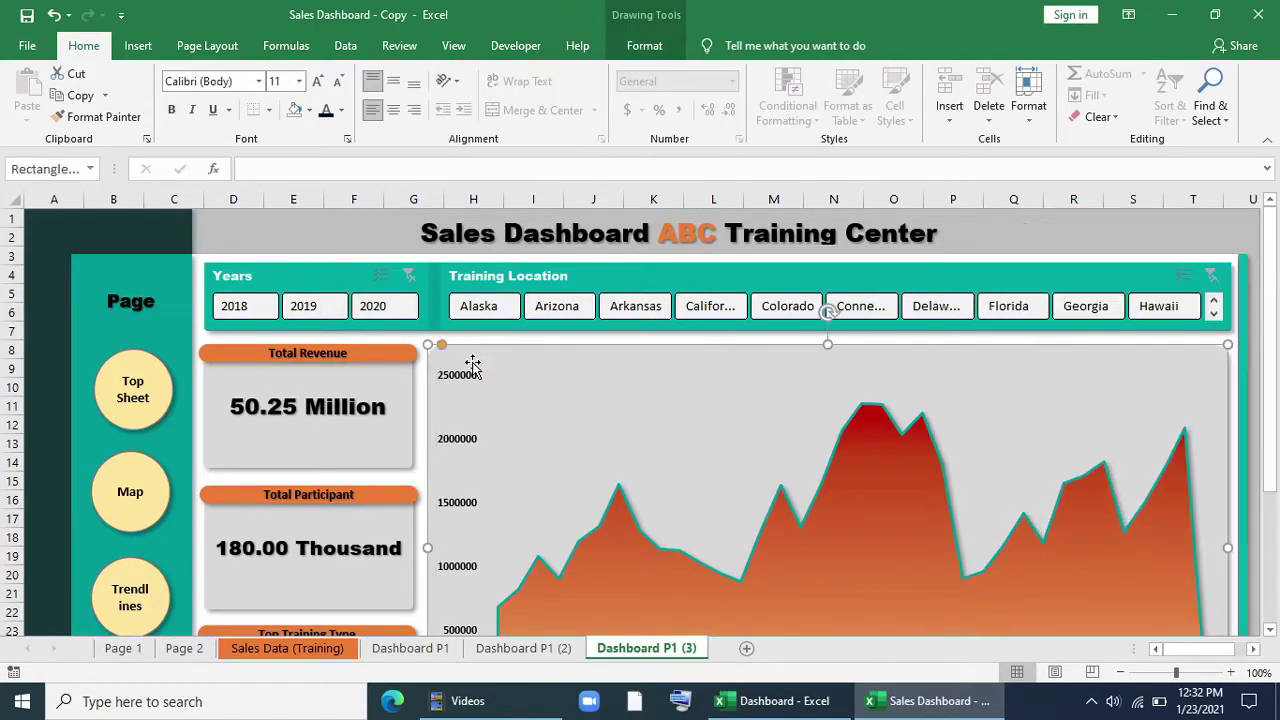
key(Delete)
click(466, 383)
key(Delete)
Step: Delete the Training Location and Years slicers from the Dashboard P1 (3) sheet
click(700, 277)
key(Delete)
click(314, 277)
key(Delete)
Step: Select the revenue, participant and training type cards together and reduce their width and height
scroll(449, 423, down, 2)
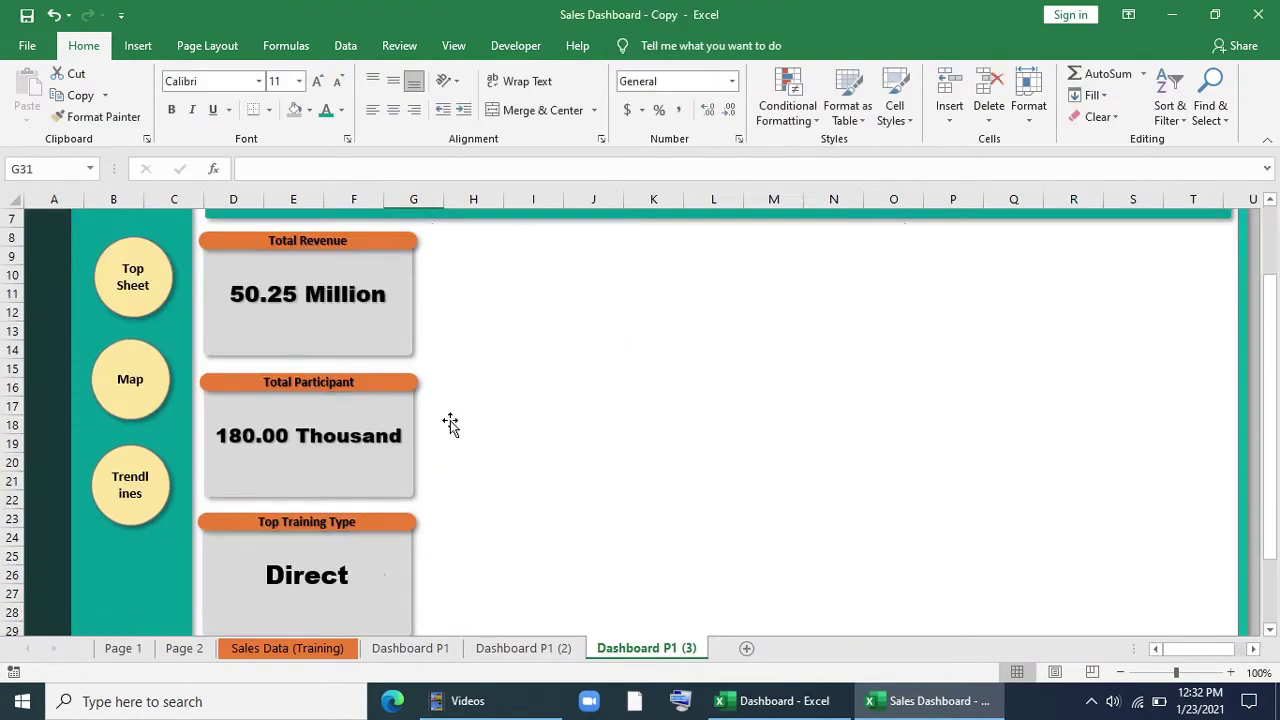
click(390, 241)
ctrl+click(397, 279)
ctrl+click(397, 392)
ctrl+click(367, 540)
drag(425, 434, 342, 418)
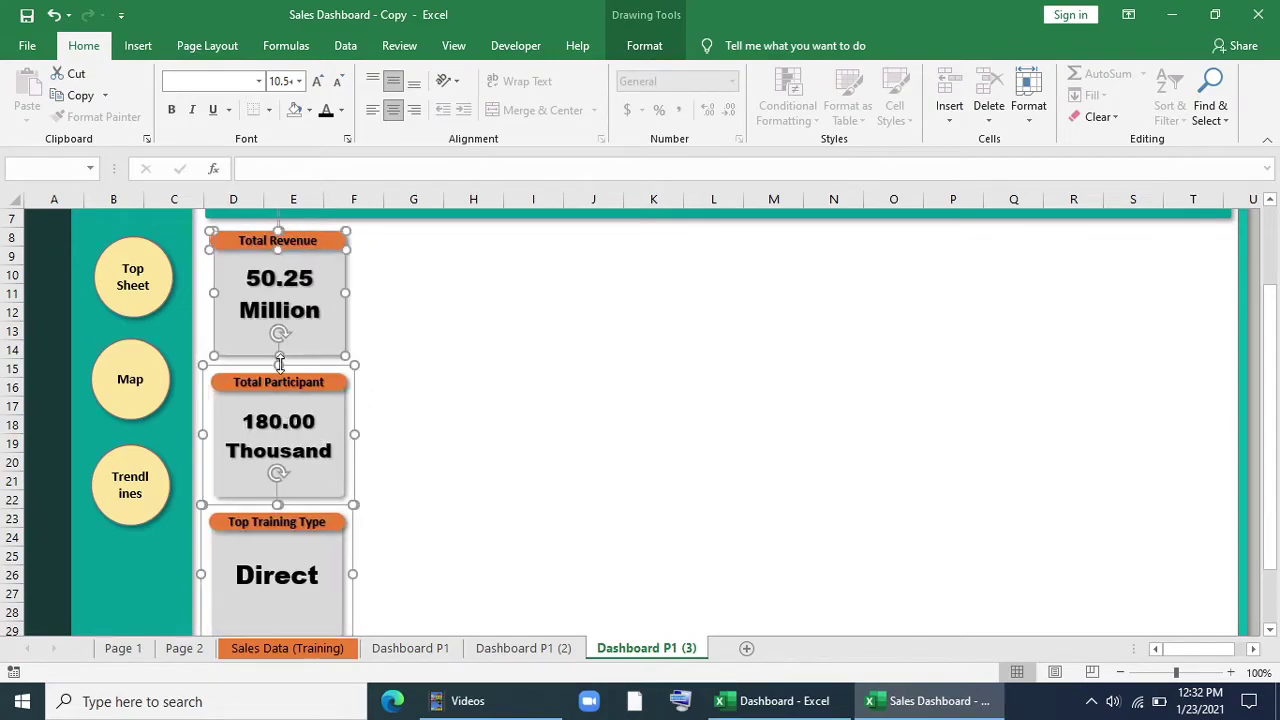
scroll(280, 365, down, 1)
drag(276, 584, 274, 566)
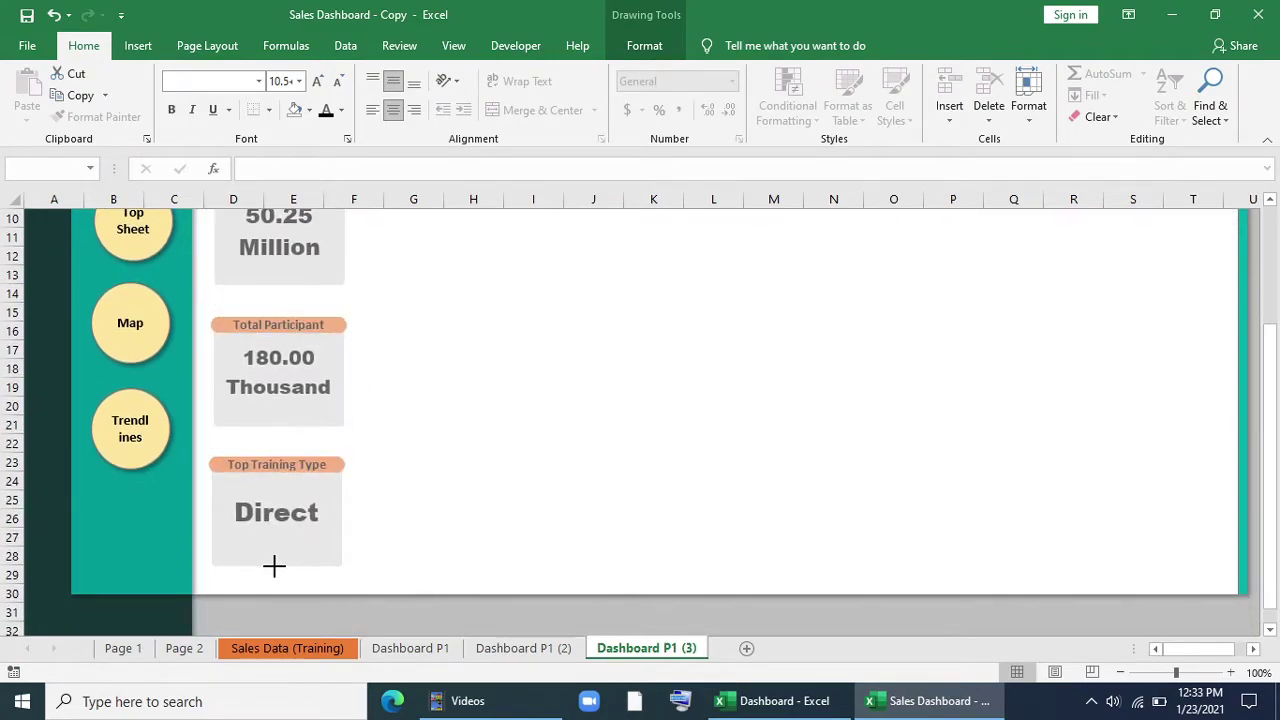
Step: Add a new worksheet named Page 3 and place it between Page 2 and Sales Data (Training)
click(746, 648)
right_click(741, 648)
click(768, 476)
text(Page 3)
key(Return)
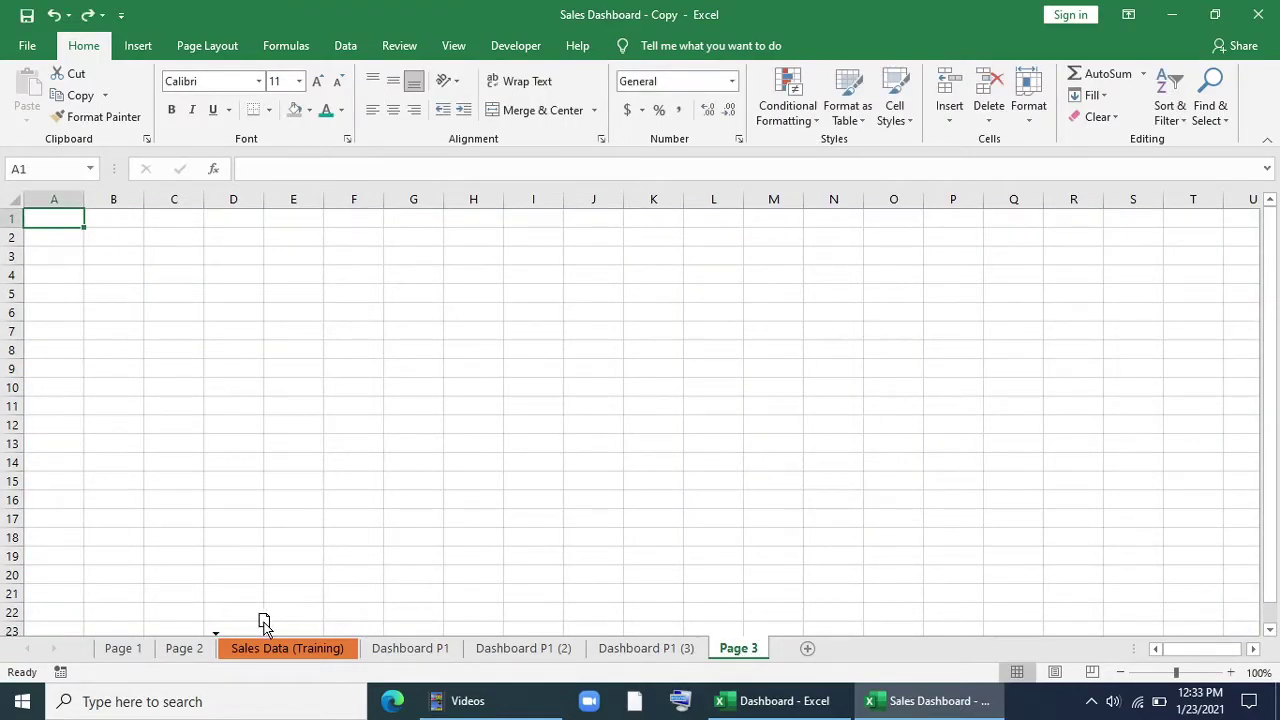
drag(274, 622, 268, 624)
Step: Copy the Sum of Participants PivotTable from Page 2 and paste it at cell A3 of Page 3
click(700, 648)
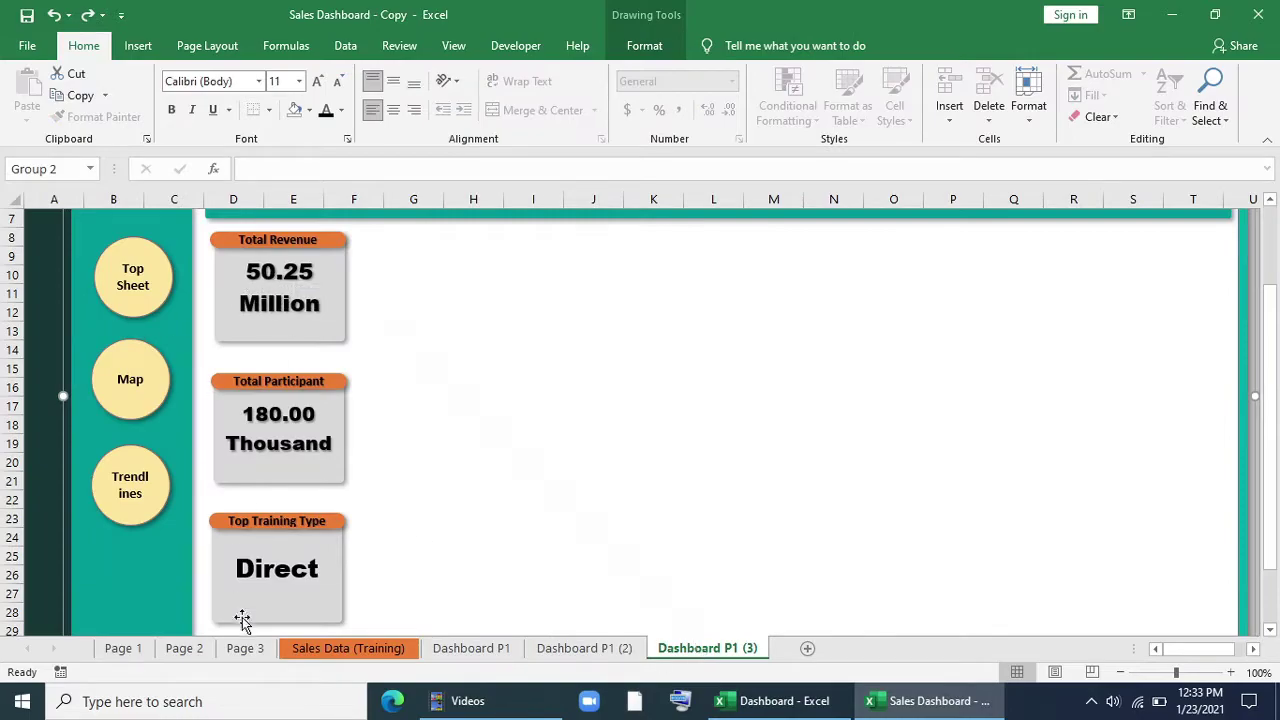
click(240, 652)
click(185, 650)
key(ctrl+c)
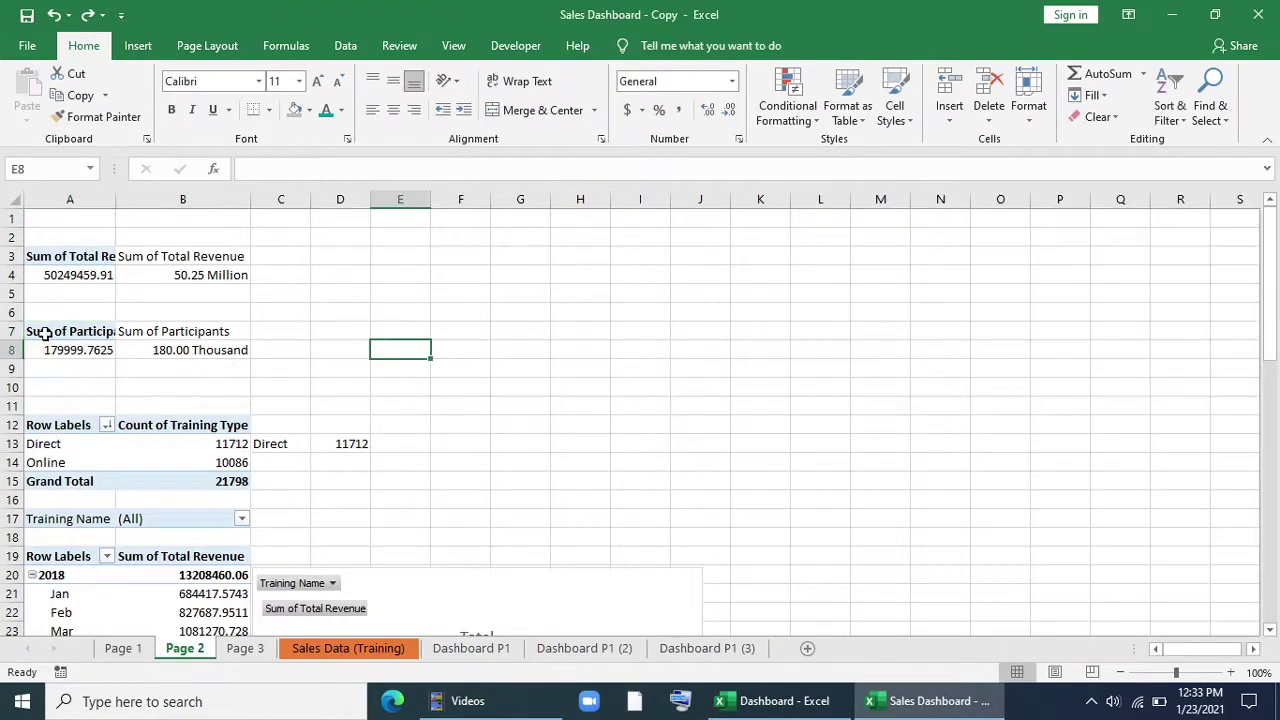
click(245, 648)
click(60, 251)
key(ctrl+v)
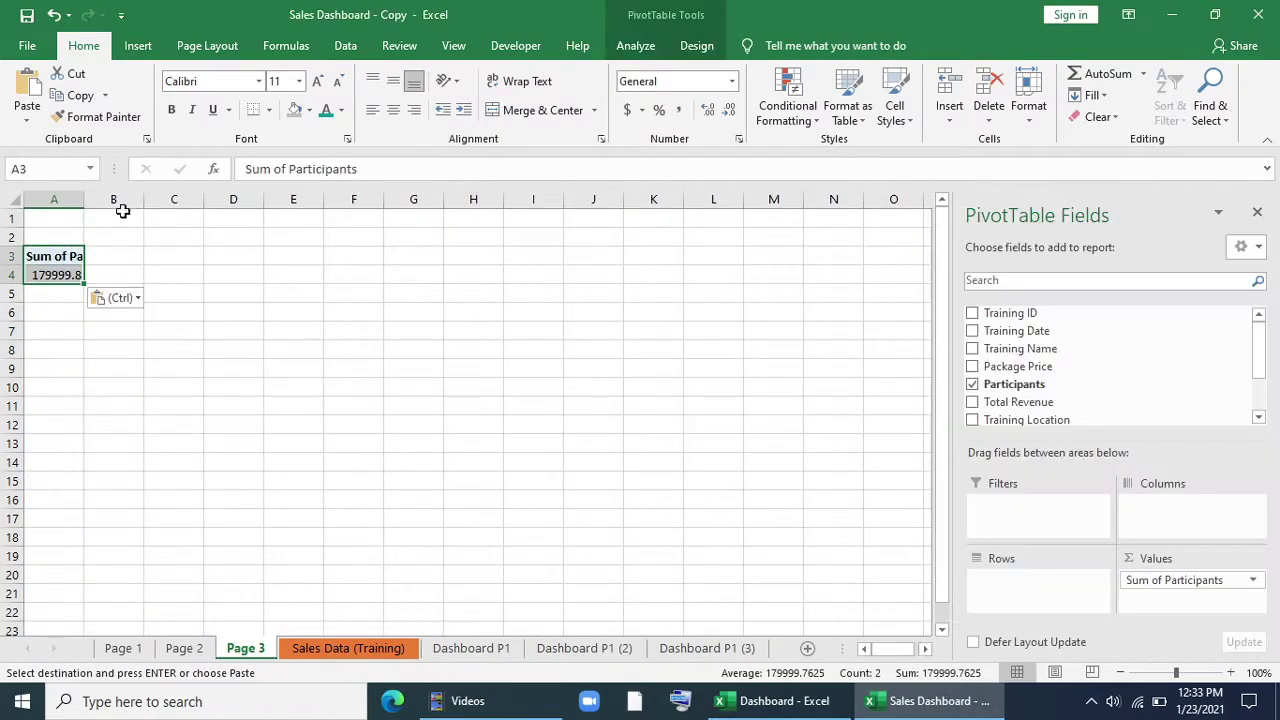
Step: Replace the pasted PivotTable's Participants value with Total Revenue, add Training Location as a filter, and autofit column A
double_click(86, 200)
drag(1180, 580, 860, 466)
drag(1021, 401, 1188, 575)
scroll(1057, 346, down, 1)
drag(1045, 375, 1035, 505)
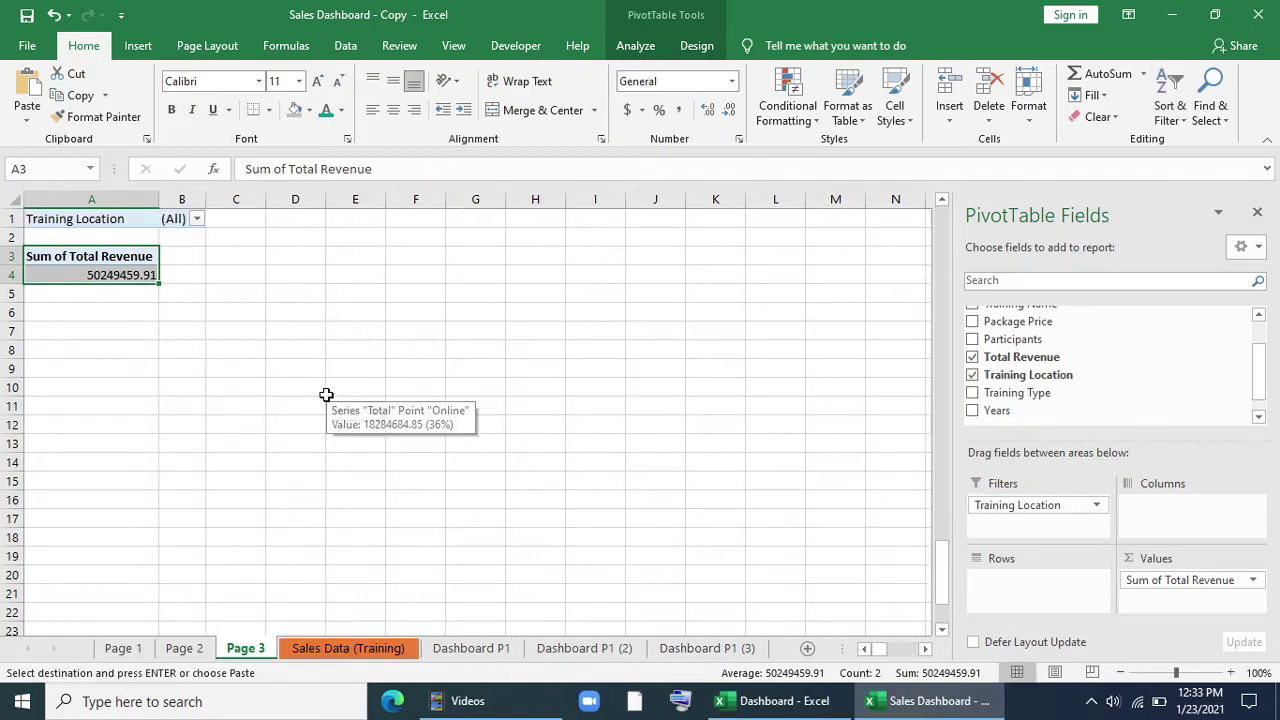
Step: On Page 3, reference A3 from cell B3 and fill the formula down to B4
click(326, 395)
click(745, 648)
click(245, 648)
click(185, 256)
text(=)
click(125, 256)
key(Return)
click(183, 257)
drag(205, 265, 189, 268)
Step: Apply the custom number format 0.00,, "Million" to cell B4 and widen column B
right_click(189, 268)
click(245, 598)
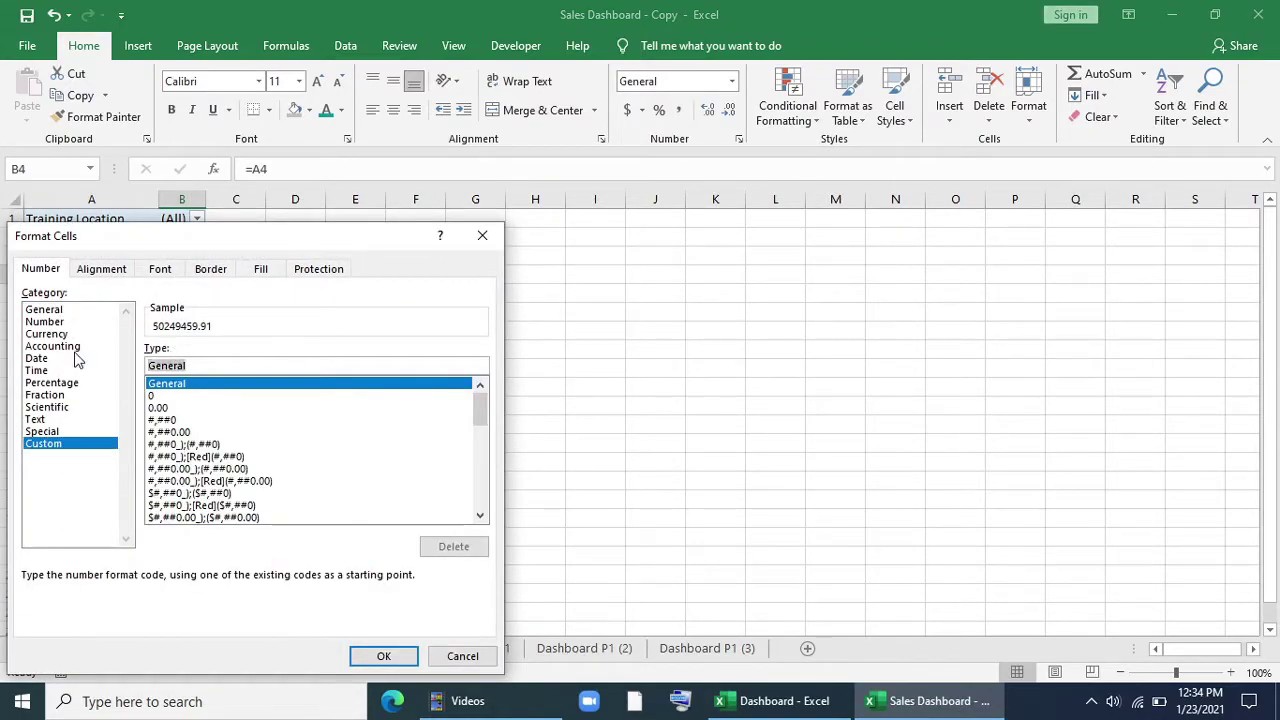
text(0.00,, "Million)
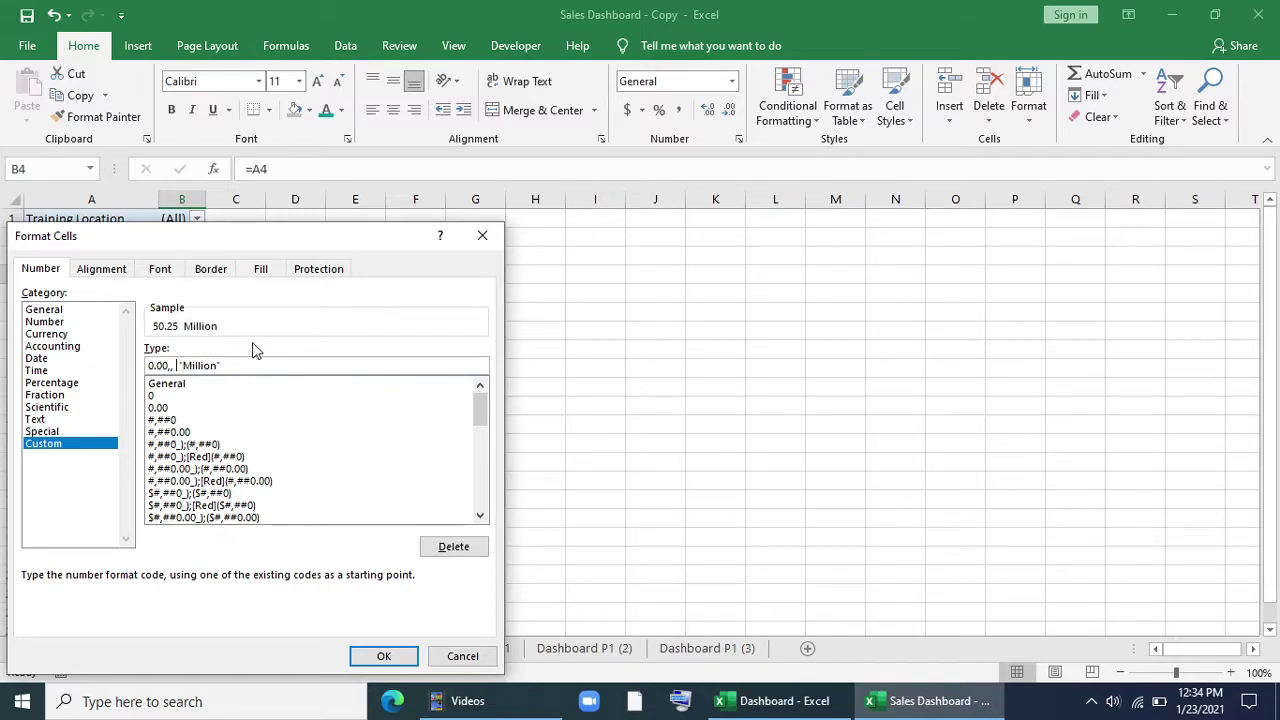
click(380, 653)
drag(239, 199, 294, 199)
click(368, 421)
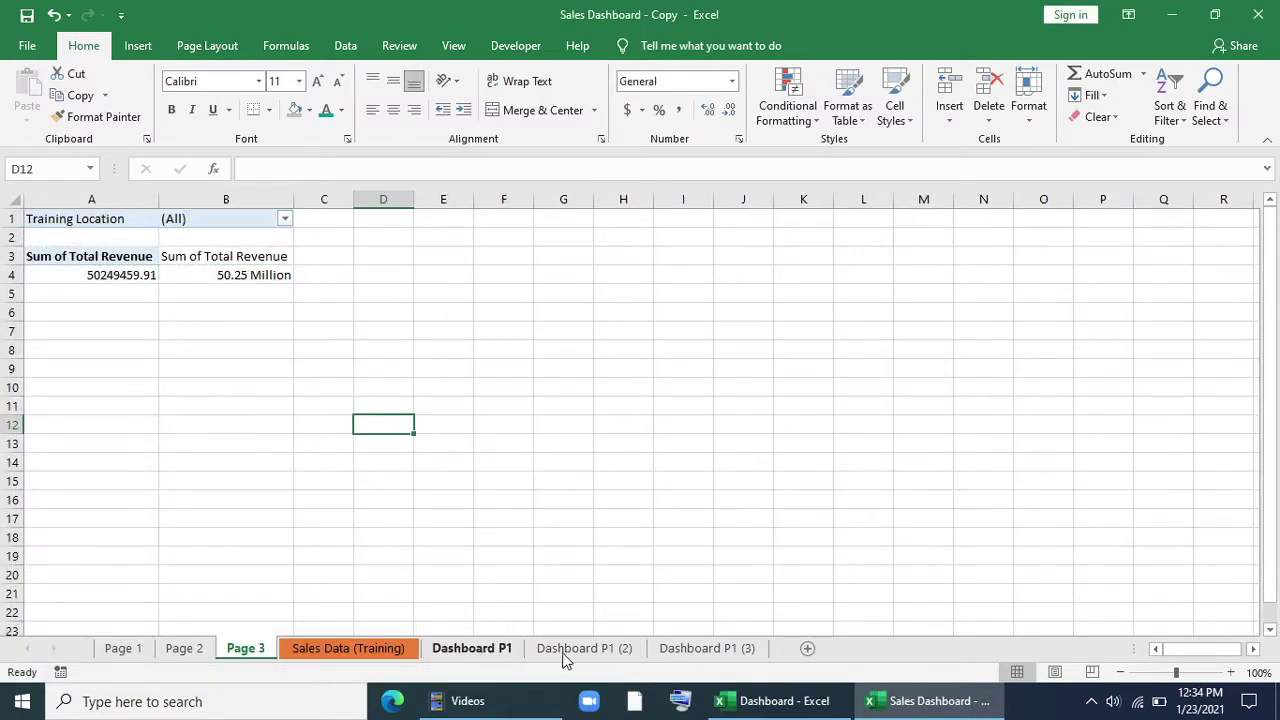
Step: On Dashboard P1 (3), ungroup the Total Participant card and the Top Training Type card
click(707, 648)
click(268, 305)
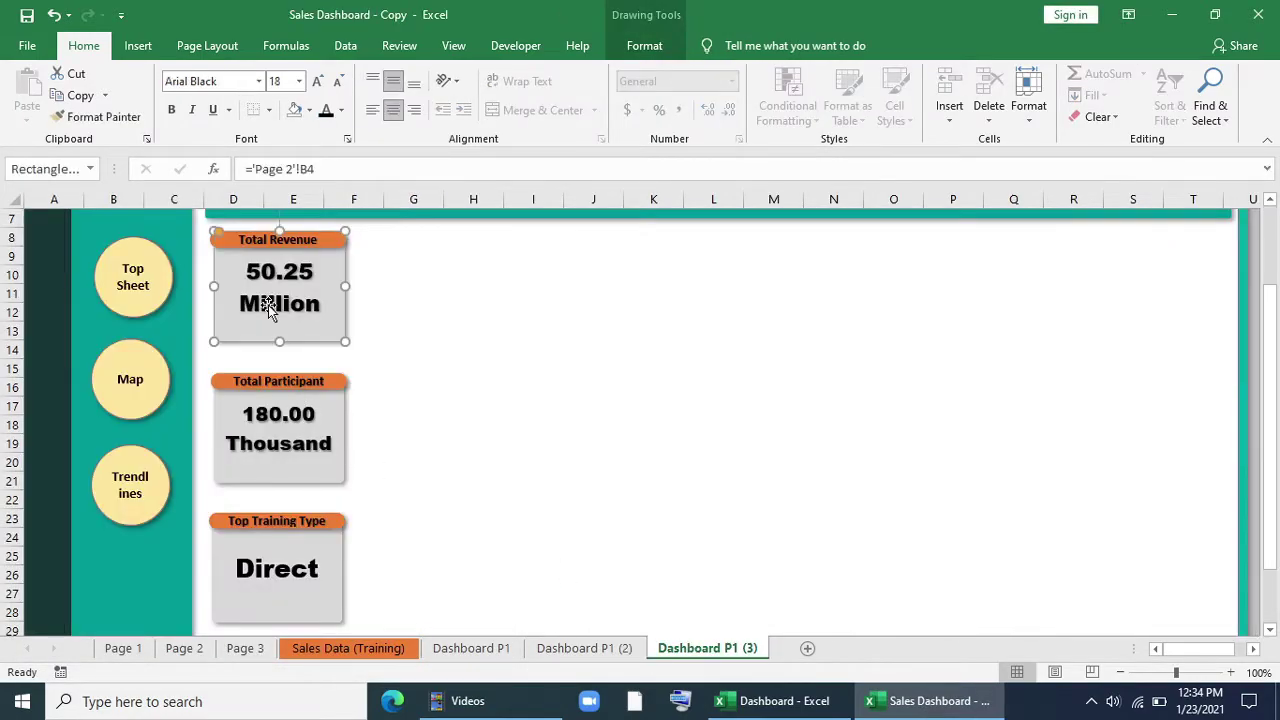
right_click(315, 403)
mouse_move(380, 232)
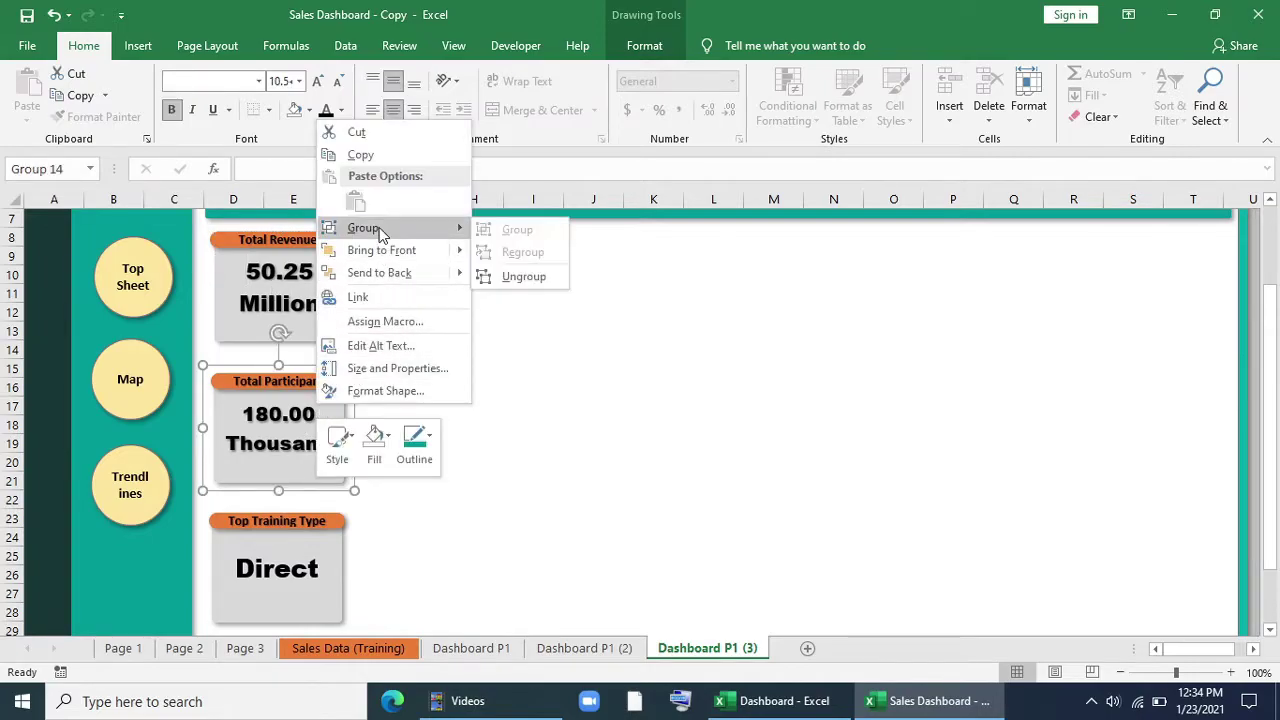
click(538, 284)
click(320, 537)
right_click(320, 537)
mouse_move(419, 364)
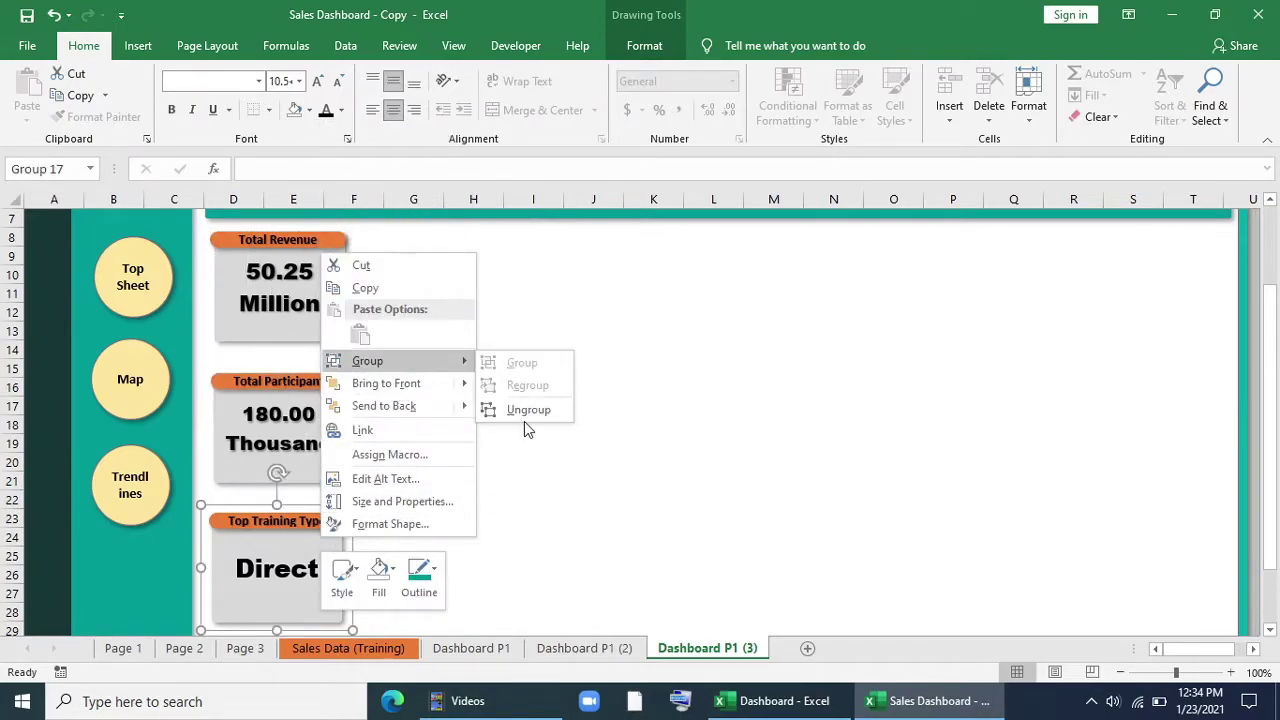
click(527, 412)
Step: Link the Total Revenue card's text to cell B4 of the Page 3 sheet
click(307, 289)
drag(330, 169, 245, 169)
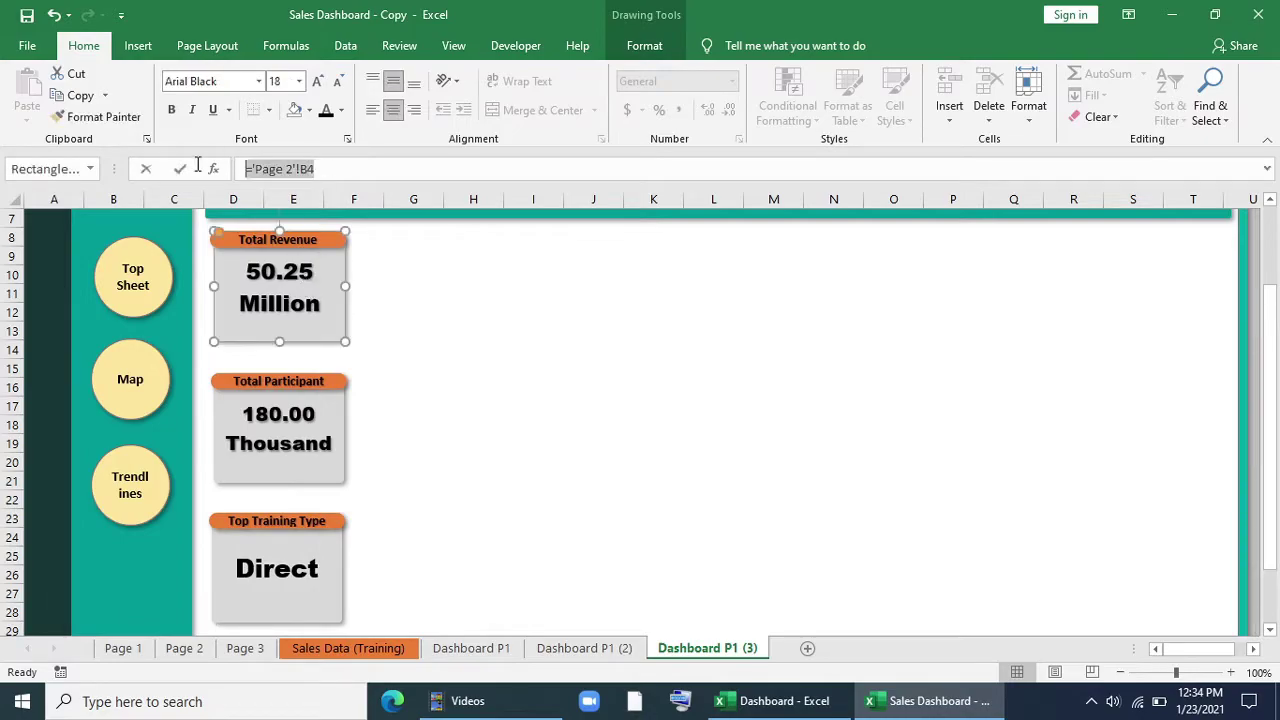
text(=)
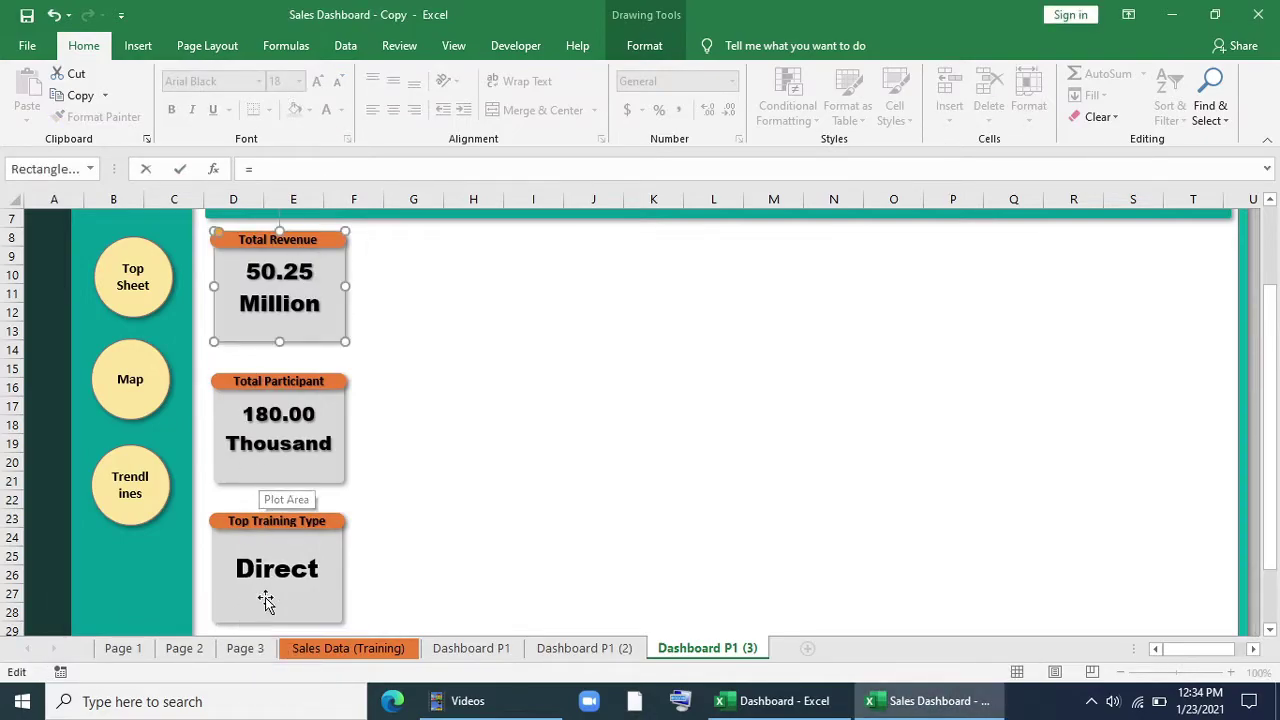
click(247, 648)
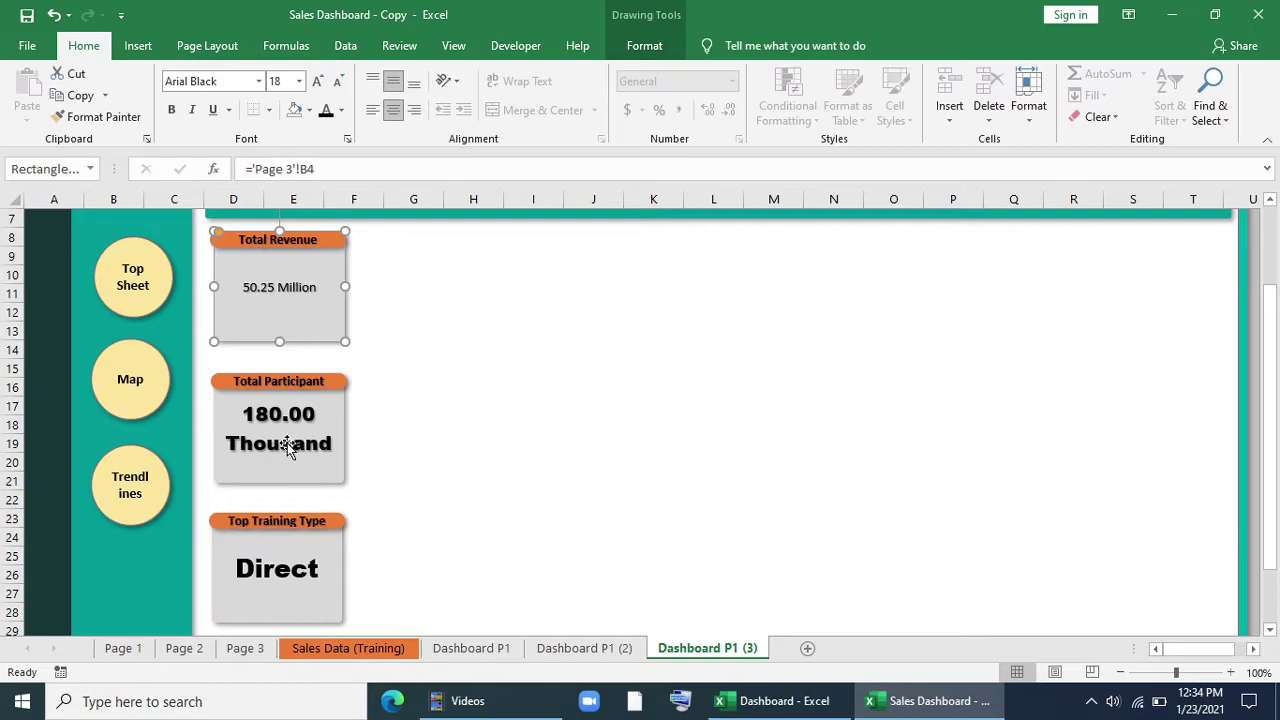
Step: Copy the Page 3 range A1:B4, with its revenue PivotTable and linked cells, and paste it at A10
click(241, 646)
drag(91, 218, 225, 274)
key(ctrl+c)
click(89, 386)
key(ctrl+v)
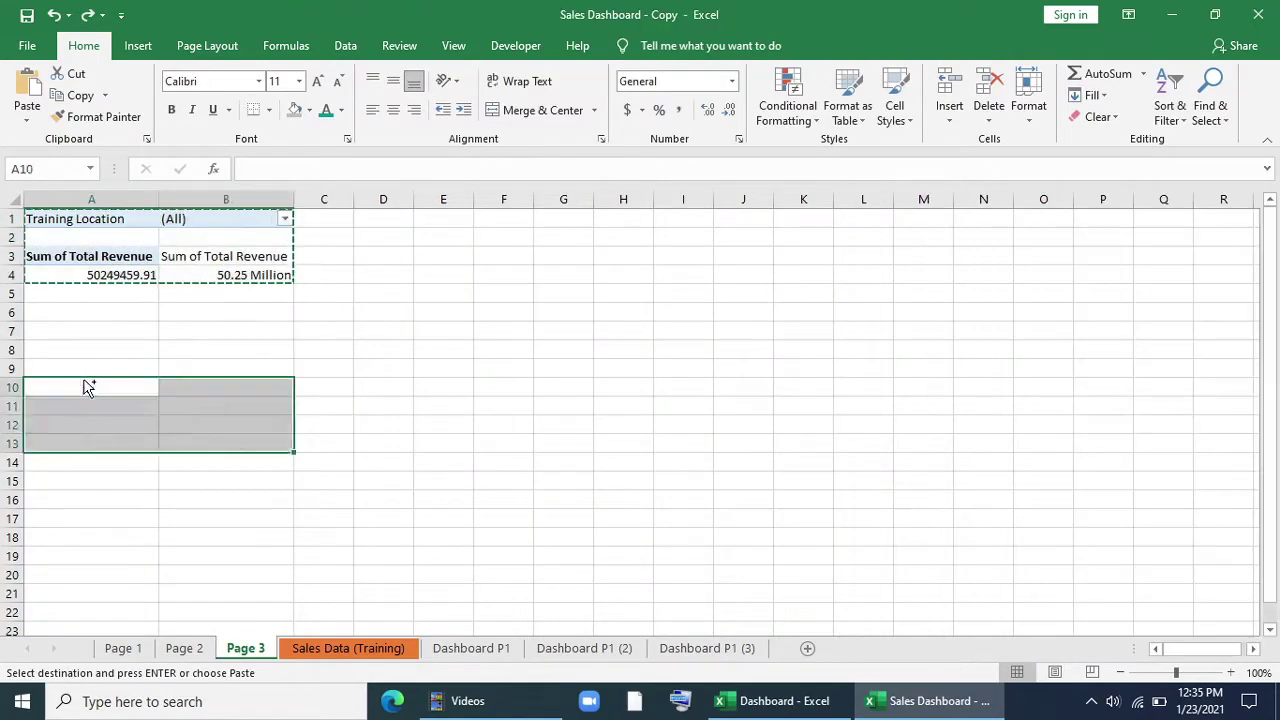
click(170, 522)
click(108, 443)
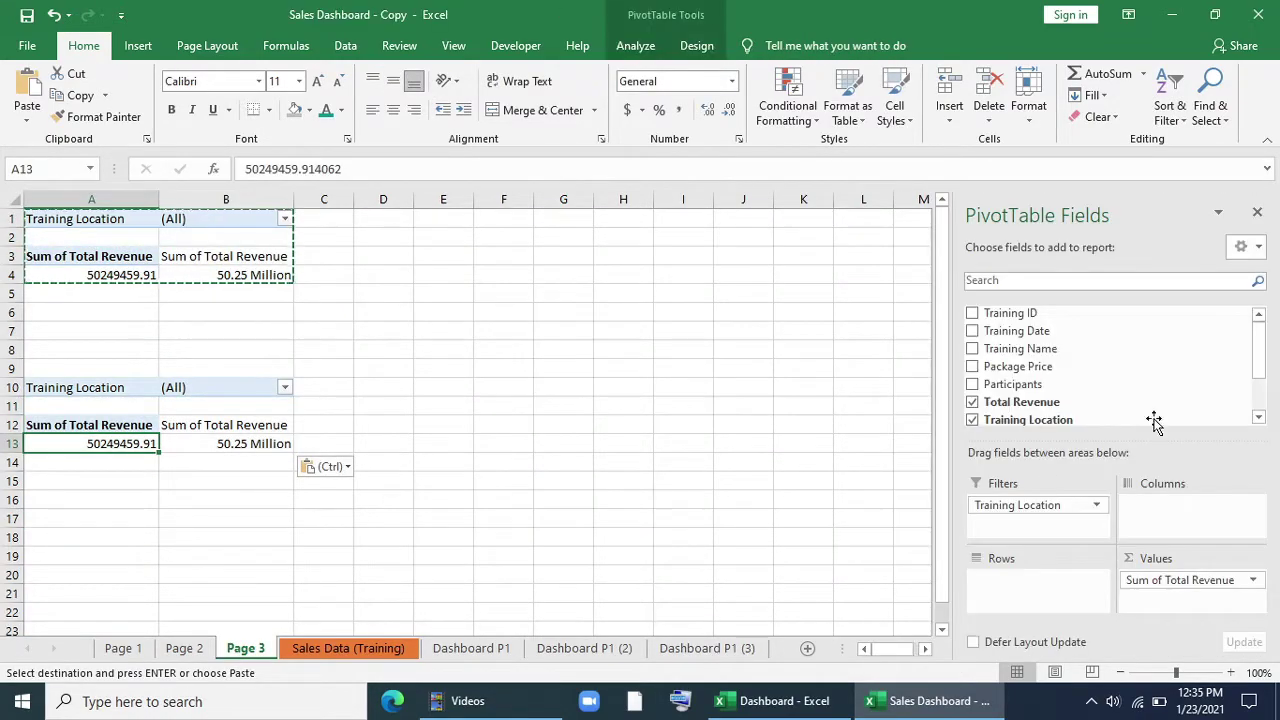
Step: Clear the pasted revenue link cells B12:B13 on the Page 3 sheet
scroll(1137, 371, down, 1)
scroll(1100, 389, up, 1)
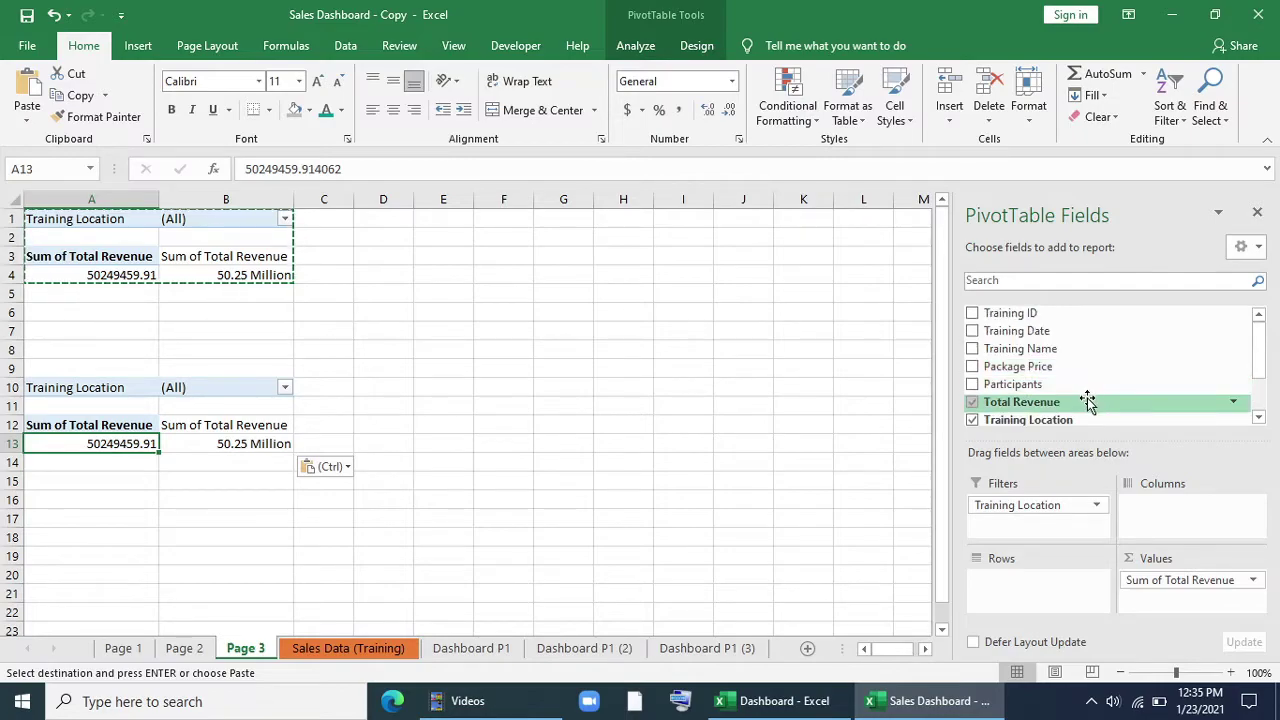
drag(1087, 401, 1195, 598)
click(876, 326)
drag(243, 426, 241, 444)
key(Delete)
Step: Replace Total Revenue with Participants in the values of the PivotTable pasted at A10
click(87, 438)
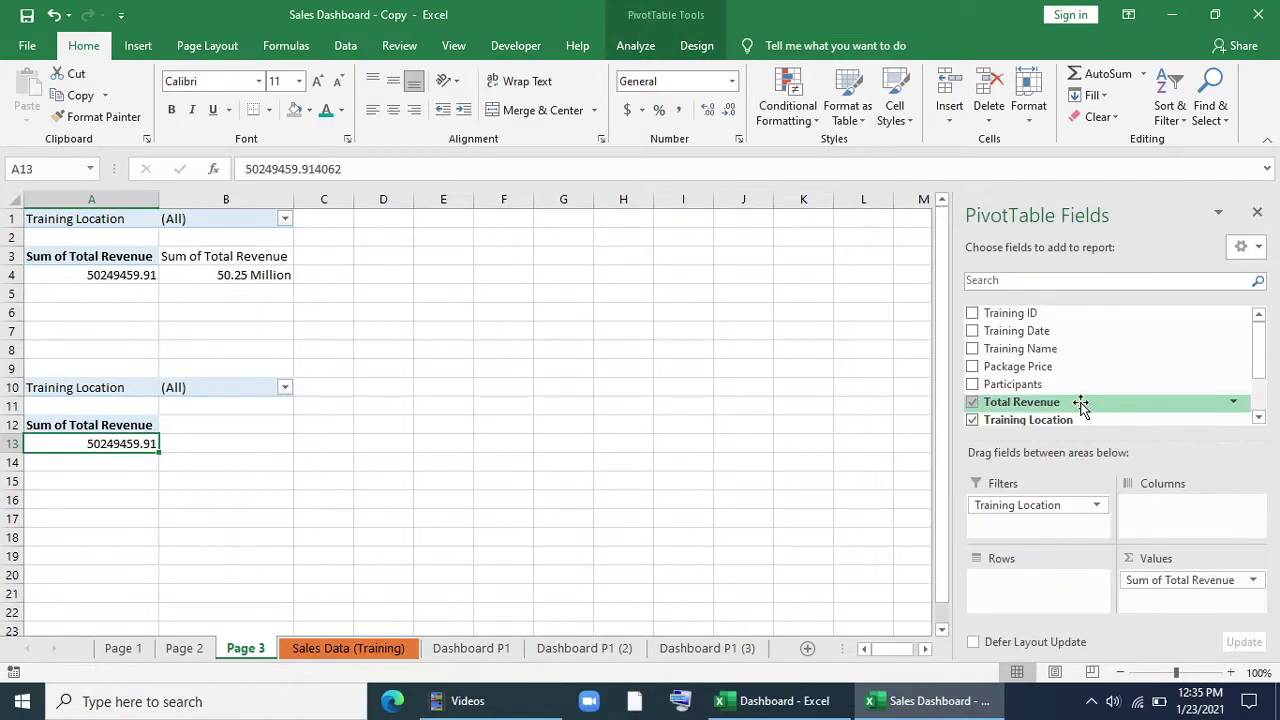
drag(1186, 585, 931, 463)
drag(1048, 390, 1185, 596)
Step: Link cell C12 to A12 and fill the formula down to C13
click(229, 421)
text(=)
click(108, 420)
key(Return)
click(248, 430)
drag(250, 437, 251, 452)
click(358, 517)
Step: Apply the custom number format 0.00, "Thousand" to cell C13
right_click(229, 444)
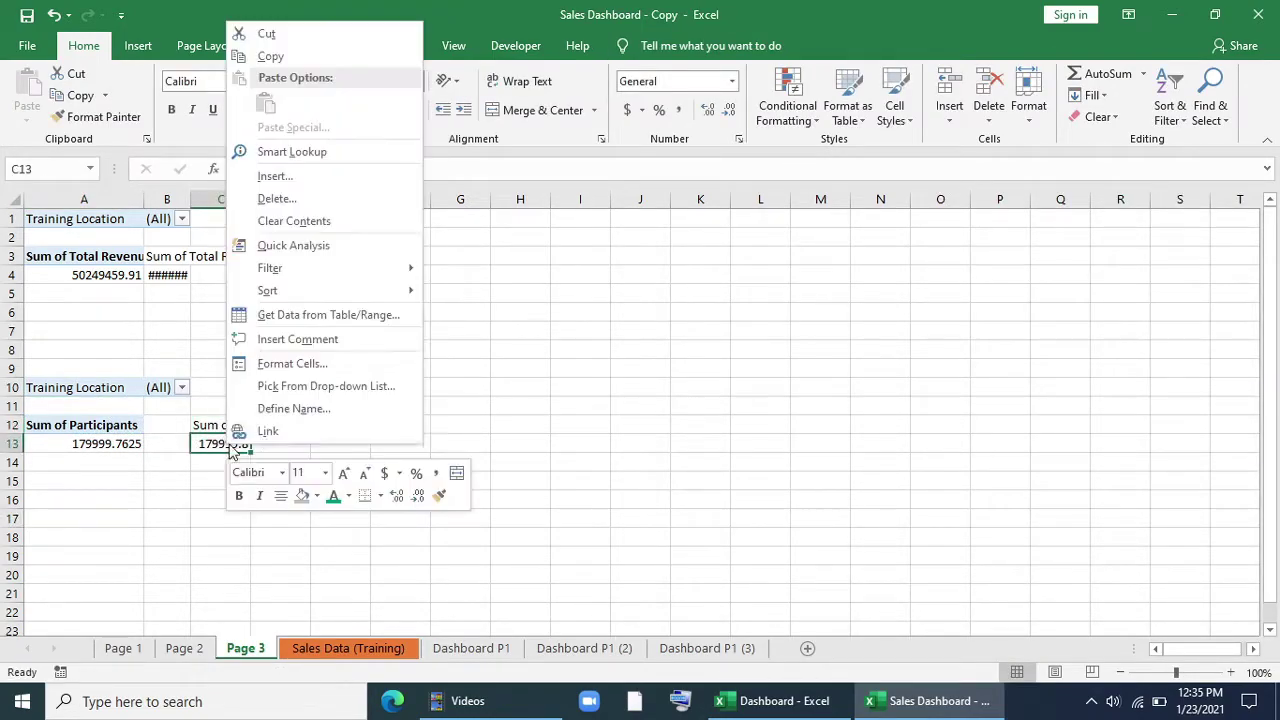
click(270, 363)
click(55, 345)
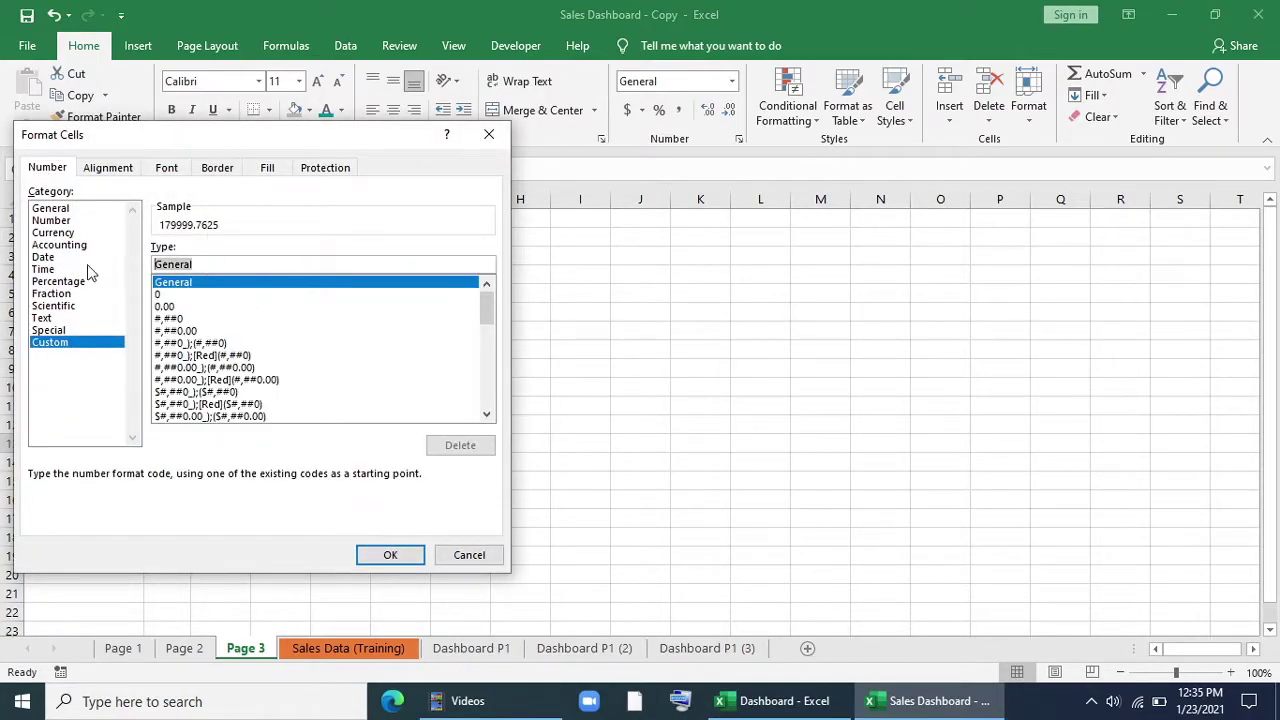
text(0.00 "Thousand)
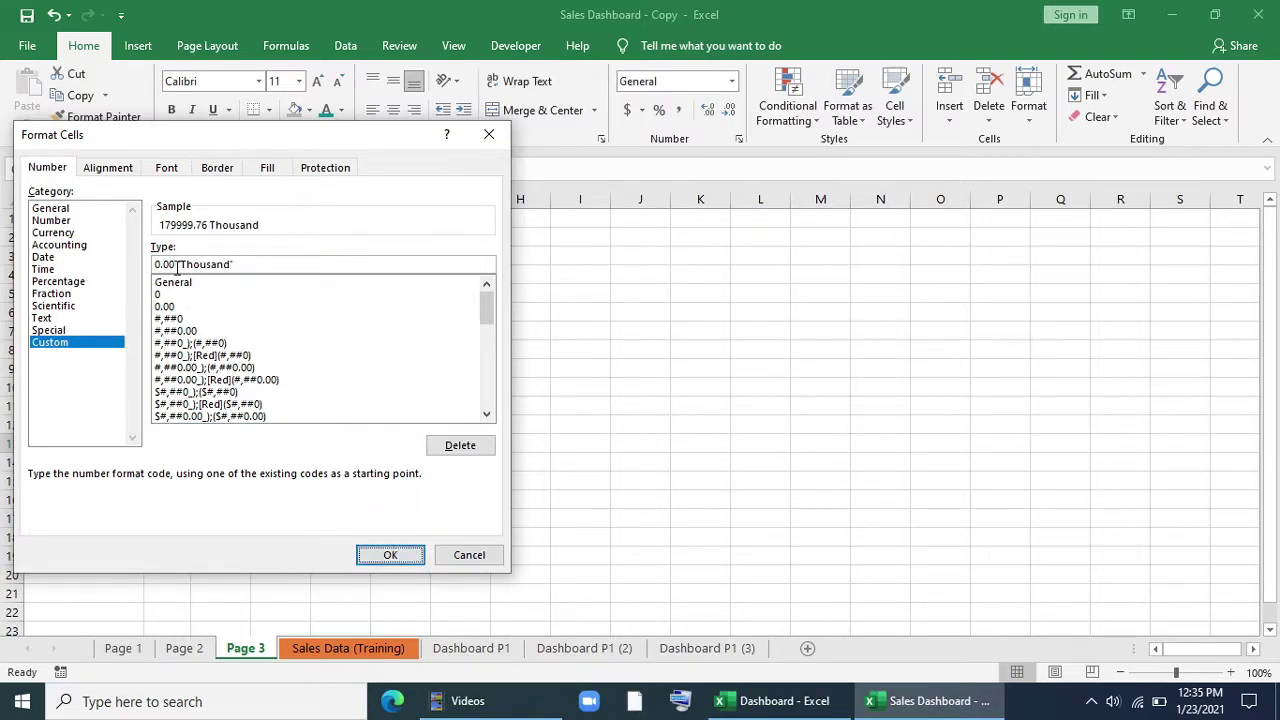
text(,)
click(377, 554)
click(380, 553)
Step: On Dashboard P1 (3), link the Total Participant card's text to cell C13 of the Page 3 sheet
click(722, 660)
click(277, 437)
drag(336, 171, 209, 154)
text(=)
click(245, 648)
click(243, 442)
key(Return)
Step: Copy the participants PivotTable range A10:B13 on Page 3 and paste it at A17
click(245, 648)
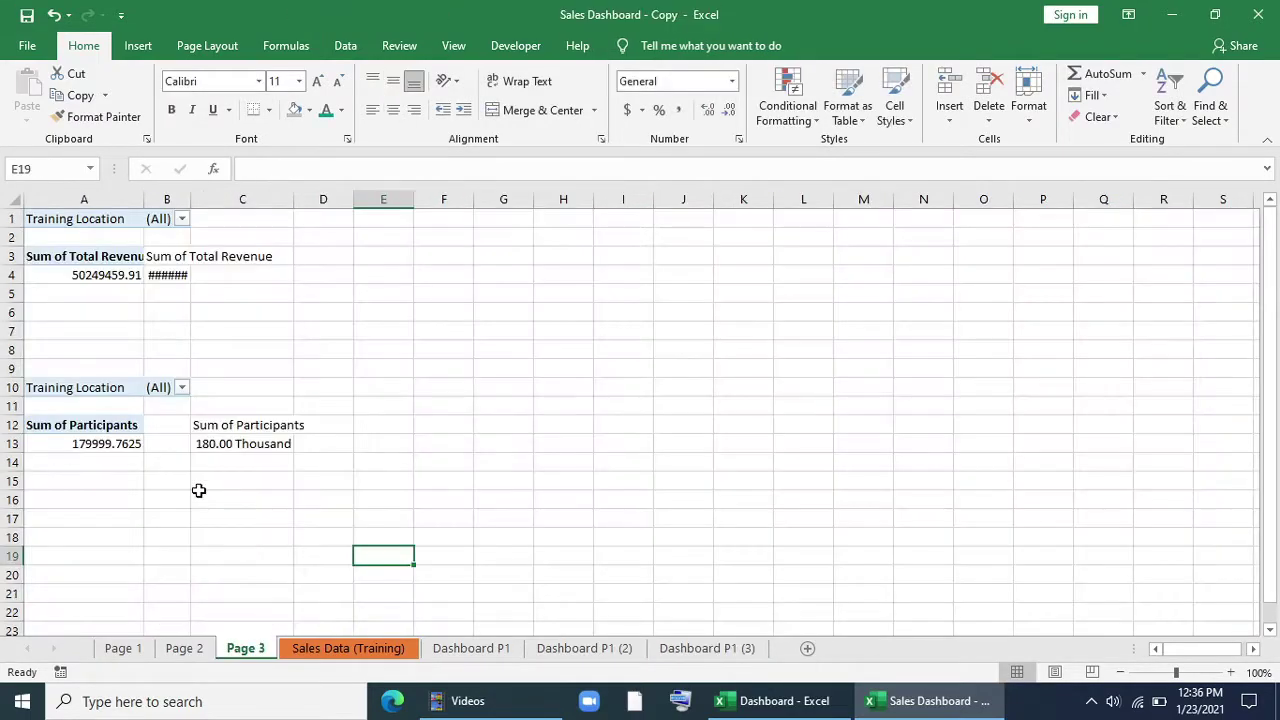
drag(46, 390, 169, 443)
key(ctrl+c)
click(80, 520)
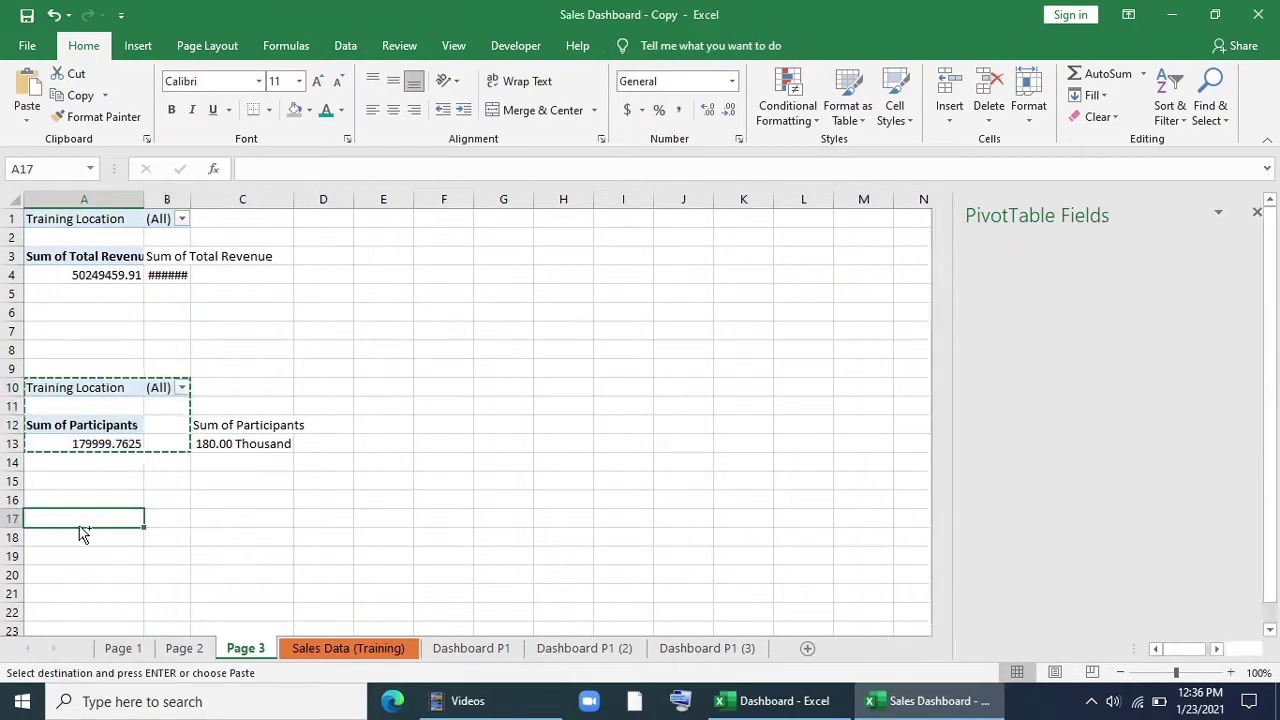
key(ctrl+v)
Step: In the PivotTable at A17, replace Participants with a count of Training Type and add Training Type as rows
click(64, 572)
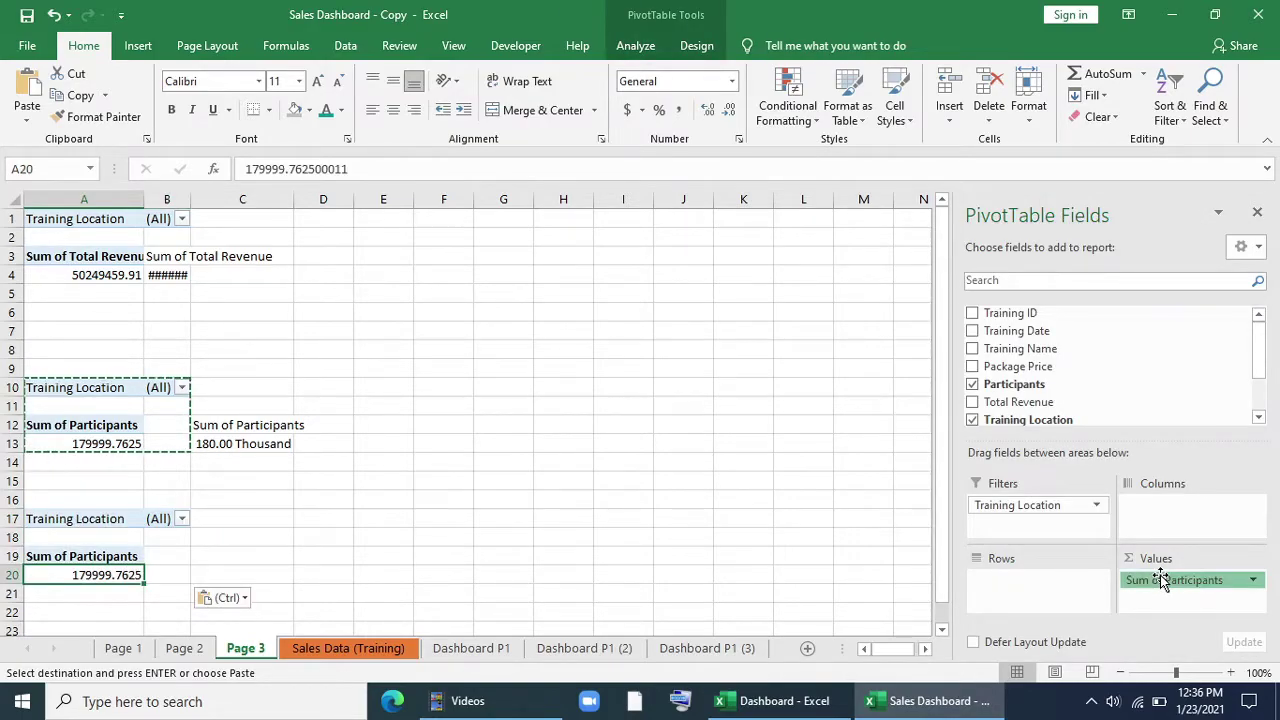
scroll(1086, 394, down, 2)
drag(1052, 374, 1158, 584)
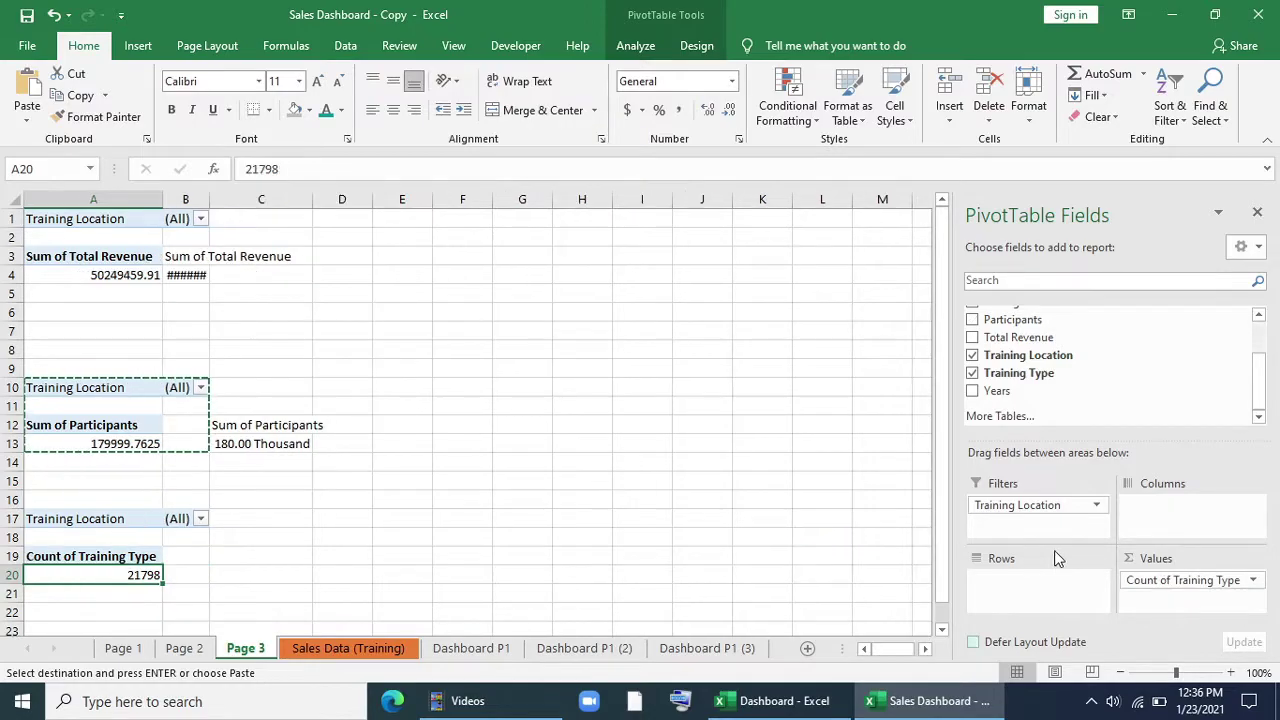
drag(1043, 374, 1051, 589)
Step: Sort the Training Type PivotTable's counts from largest to smallest
scroll(160, 463, down, 2)
right_click(160, 463)
mouse_move(297, 286)
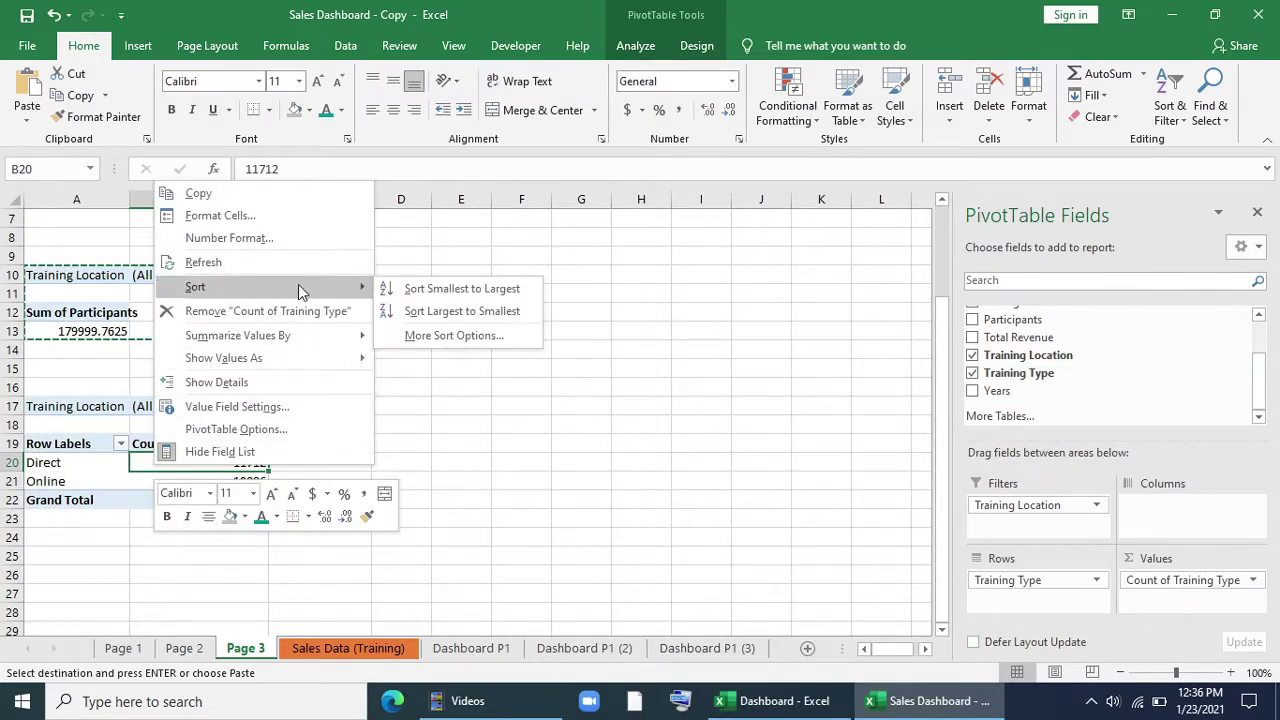
click(428, 311)
click(449, 517)
Step: Link cell C20 to A20, fill the formula across to D20, and widen column D
click(360, 462)
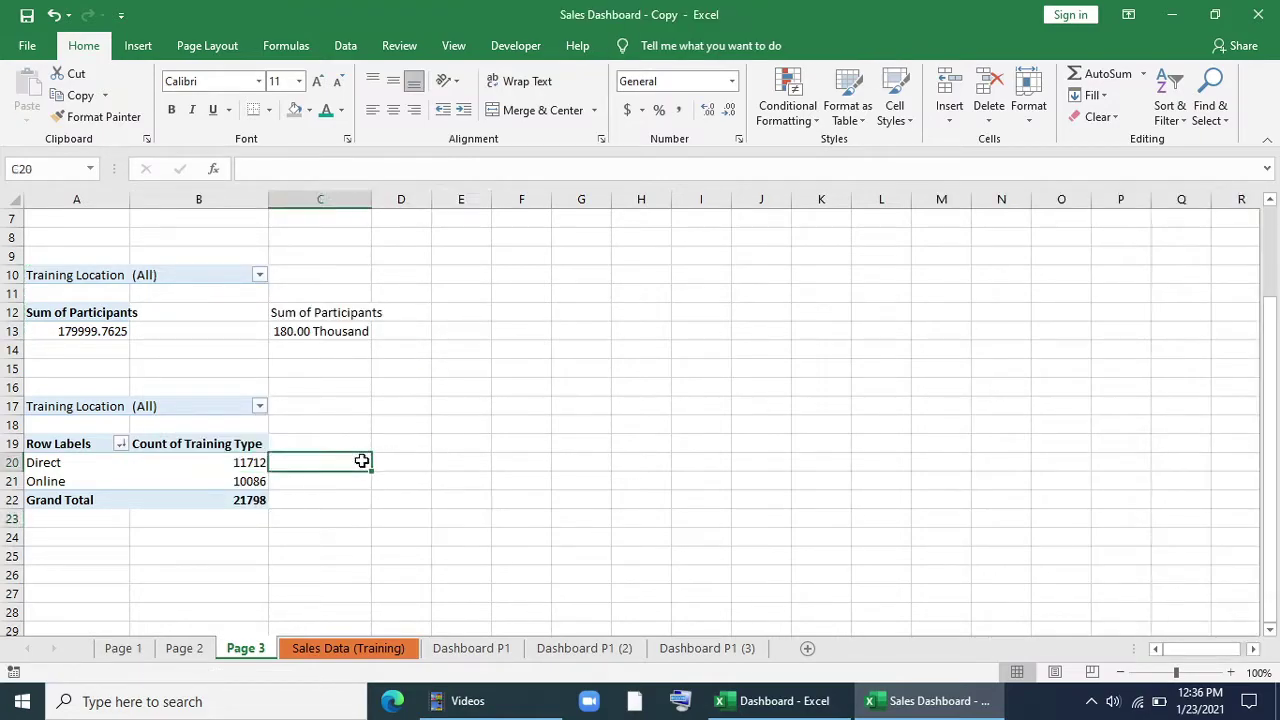
text(=)
click(47, 463)
key(Return)
click(323, 460)
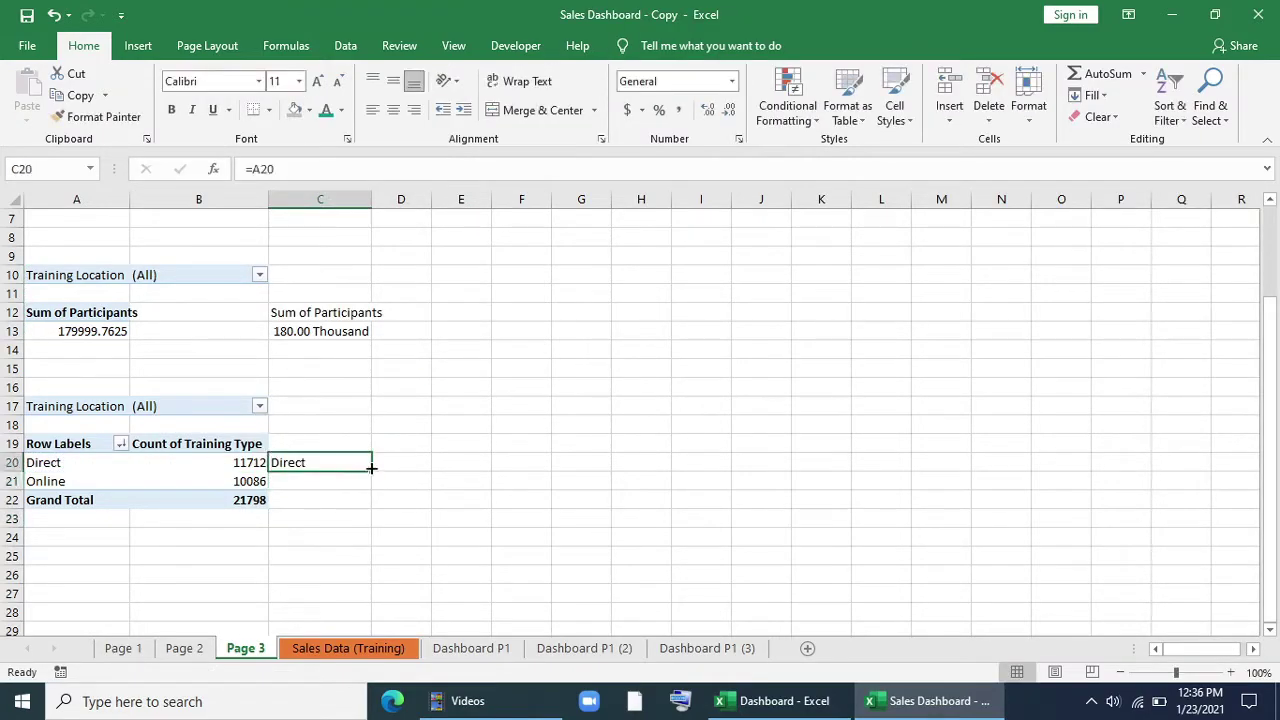
drag(371, 469, 425, 470)
click(427, 548)
drag(431, 199, 459, 200)
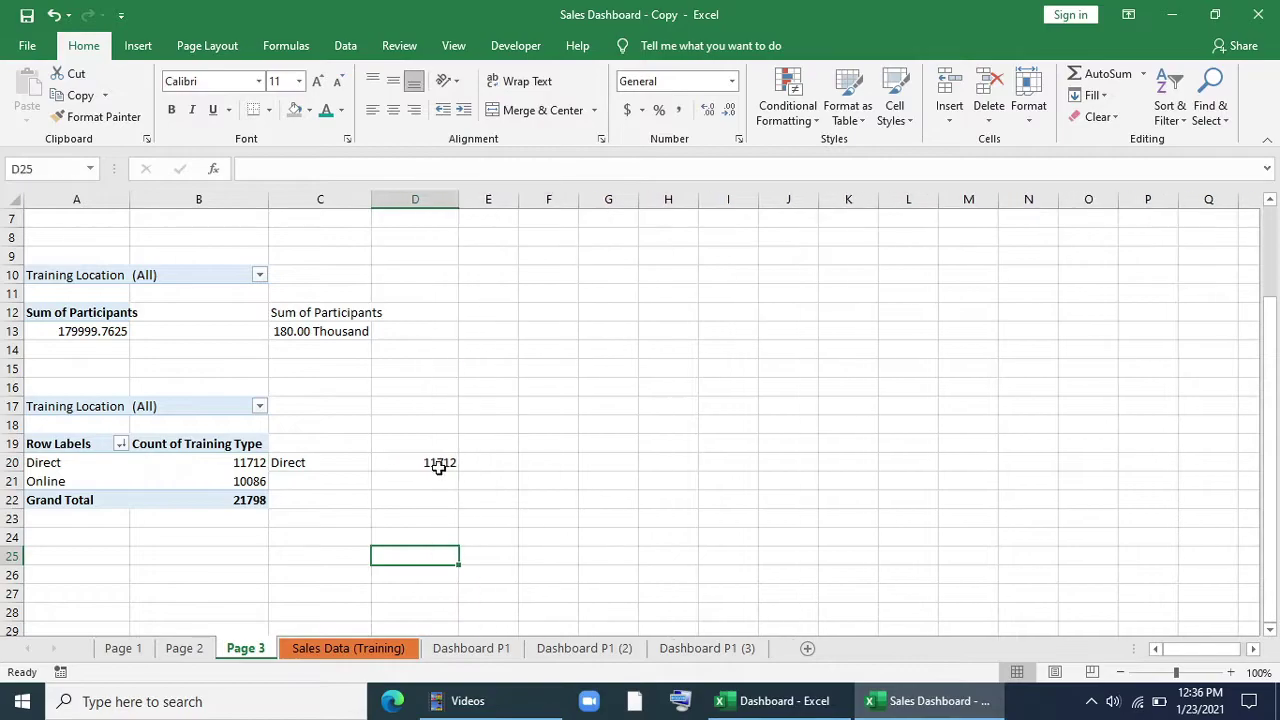
click(547, 568)
Step: On Dashboard P1 (3), link the Top Training Type card's text to Page 3 cell C20 and bottom-align it
click(590, 648)
click(694, 653)
click(295, 550)
drag(358, 172, 160, 165)
text(=)
click(245, 648)
click(296, 458)
key(Return)
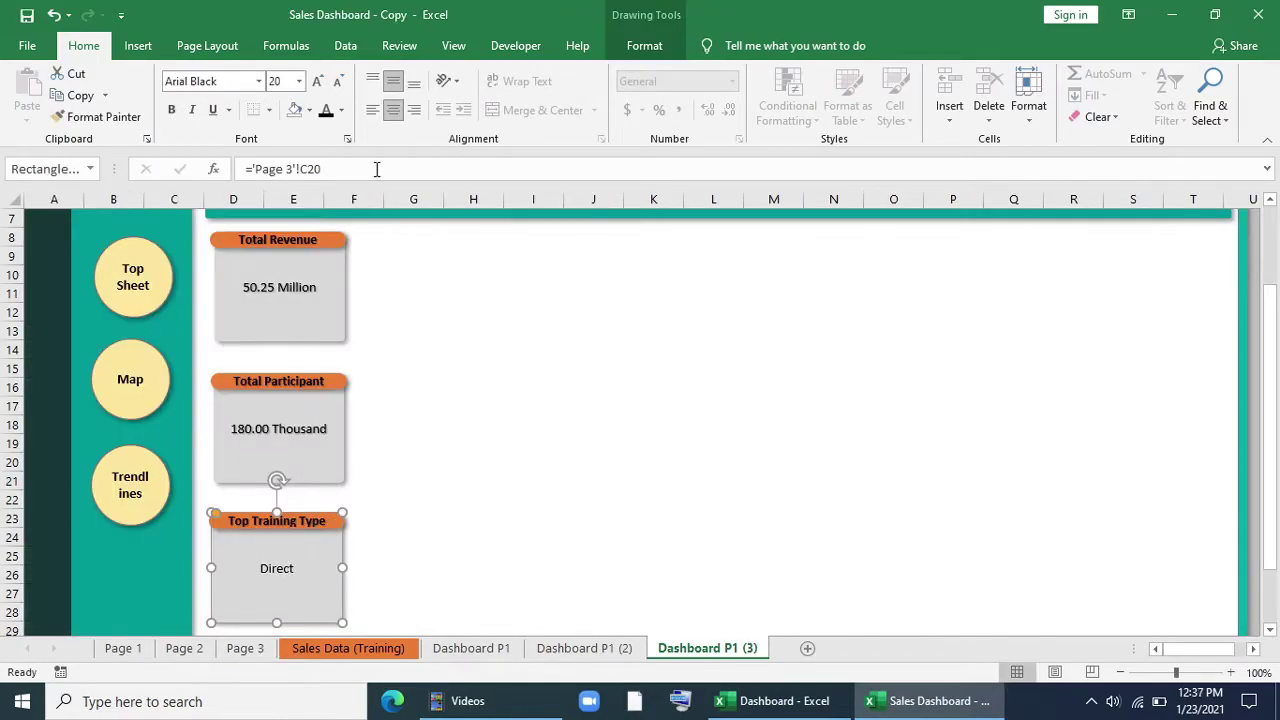
click(414, 86)
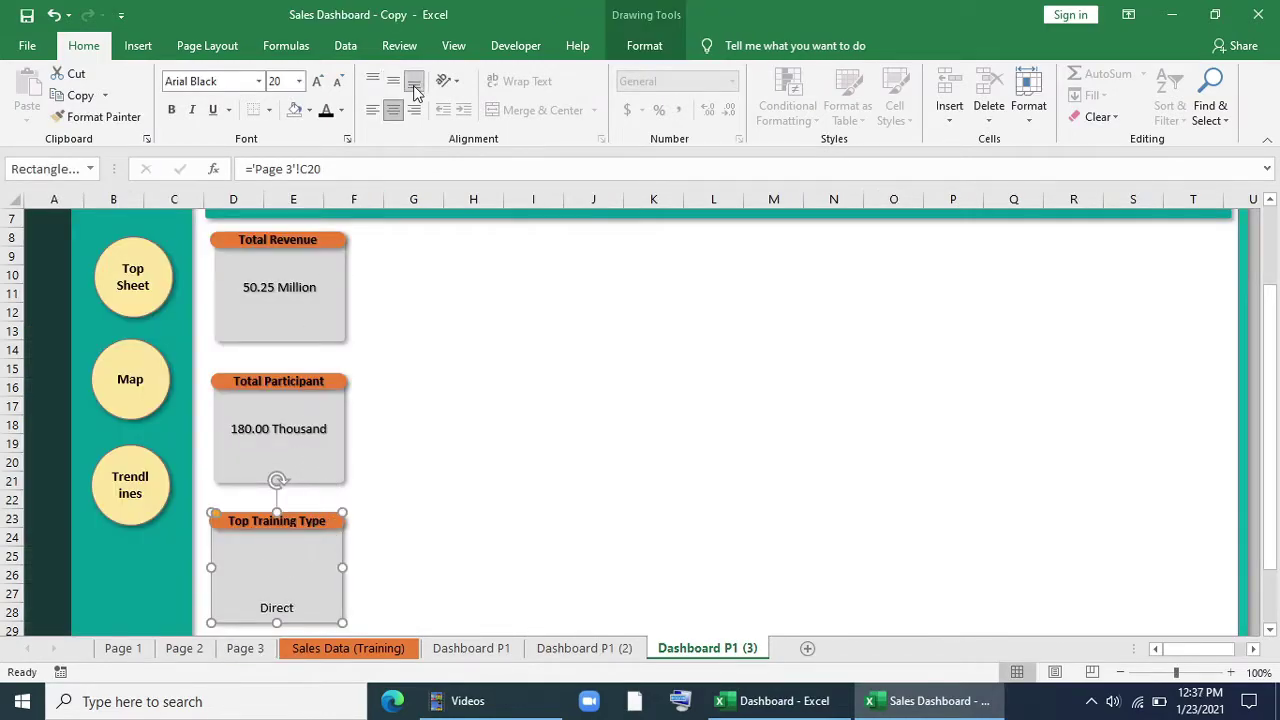
Step: Set the Total Revenue card's text to Arial Black at size 16
click(291, 274)
click(258, 81)
scroll(233, 272, up, 7)
click(206, 214)
click(323, 80)
click(323, 80)
click(323, 80)
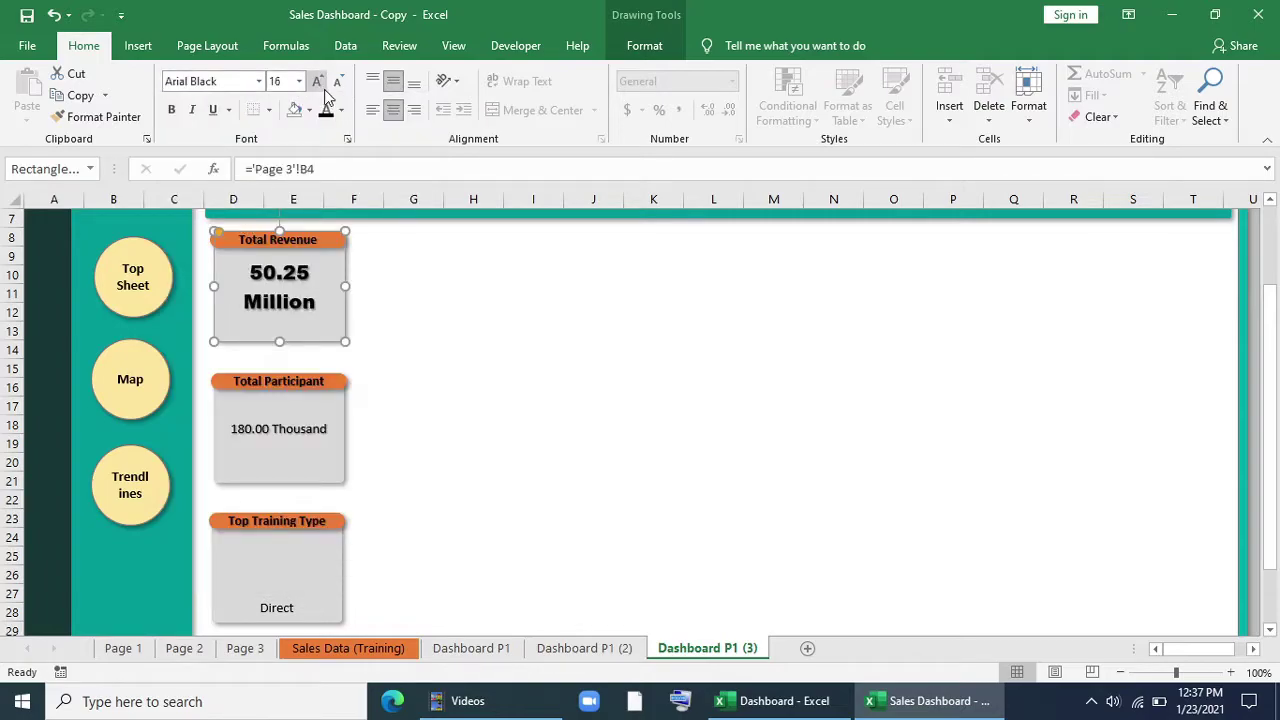
Step: Copy the Total Revenue card's formatting to the Total Participant and Top Training Type cards, and bottom-align the Top Training Type text
click(97, 116)
click(285, 478)
click(97, 116)
click(263, 592)
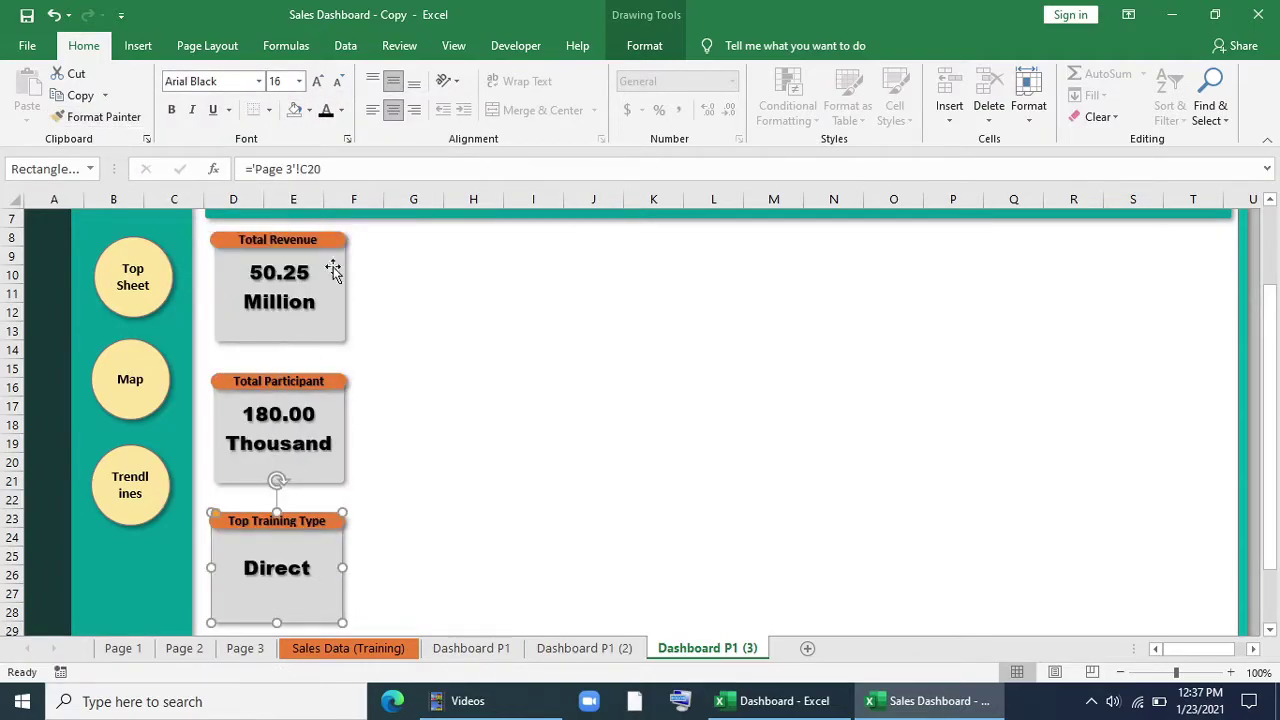
click(413, 82)
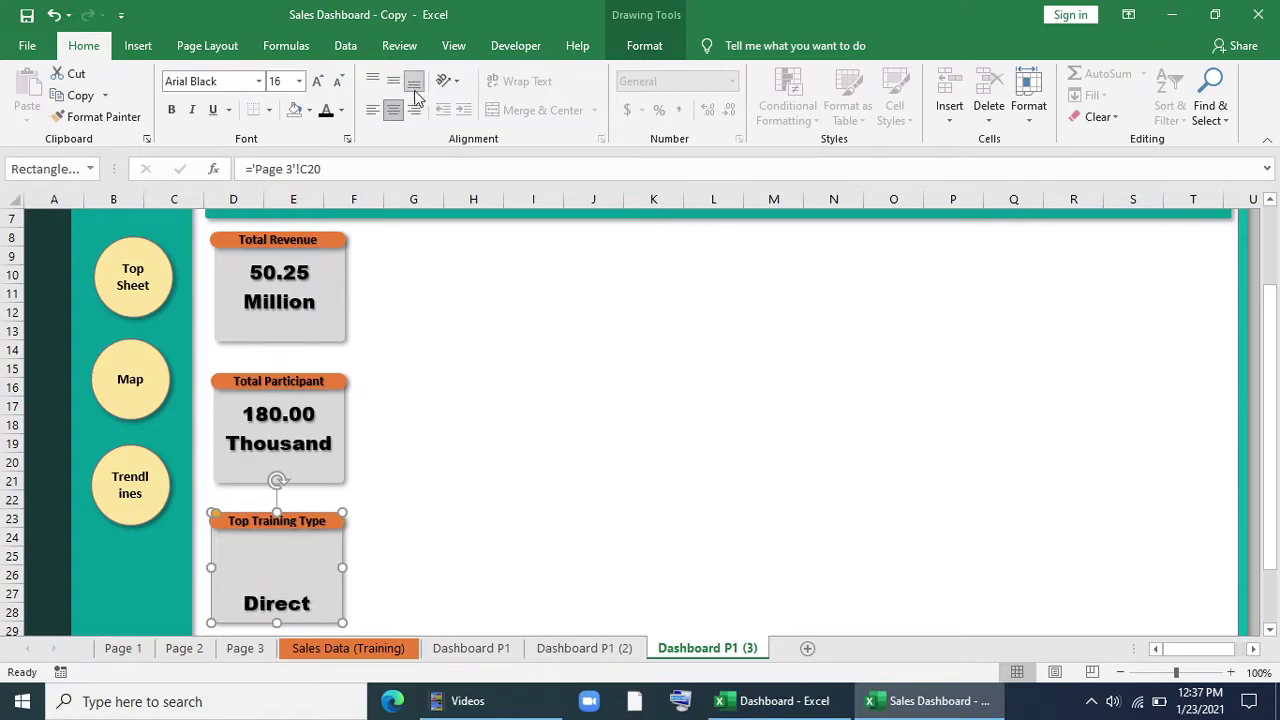
Step: Insert a text box about 0.34" by 1.08" above the word Direct in the Top Training Type card
click(486, 517)
click(138, 45)
click(1053, 110)
click(1055, 175)
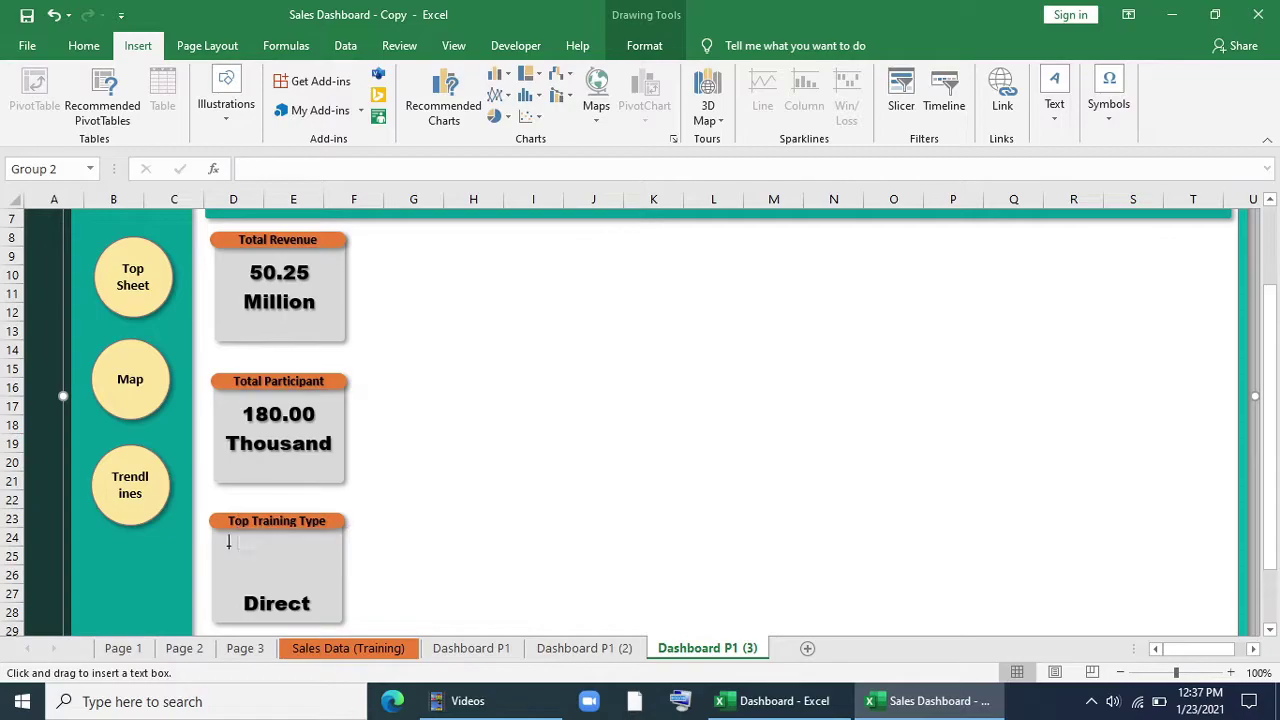
drag(325, 575, 326, 577)
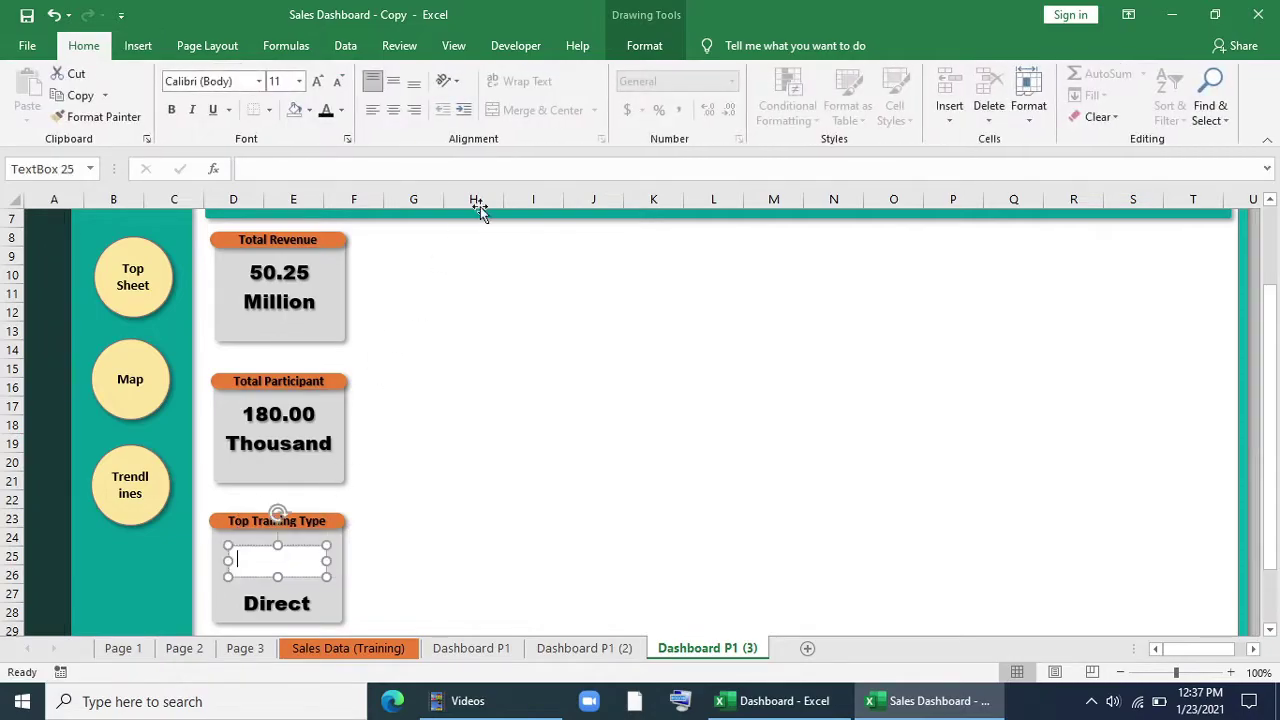
Step: Give the new text box no fill and no outline
click(643, 45)
click(462, 74)
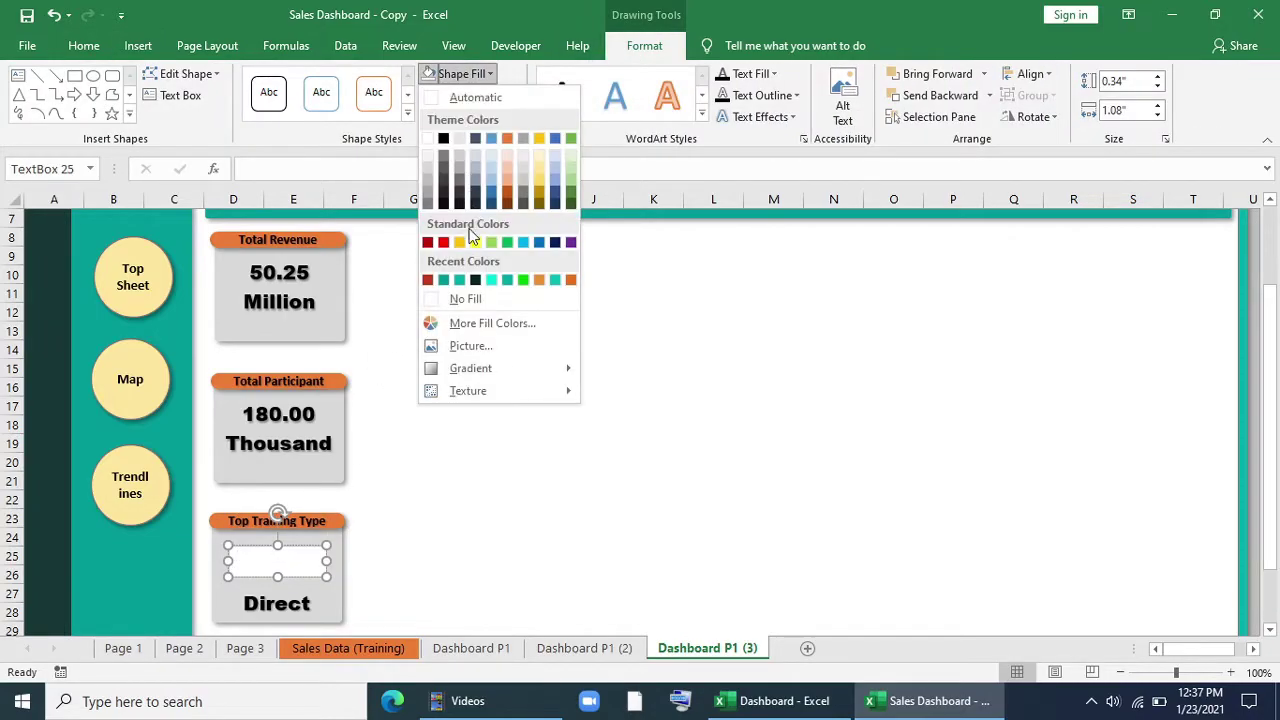
click(468, 298)
click(472, 95)
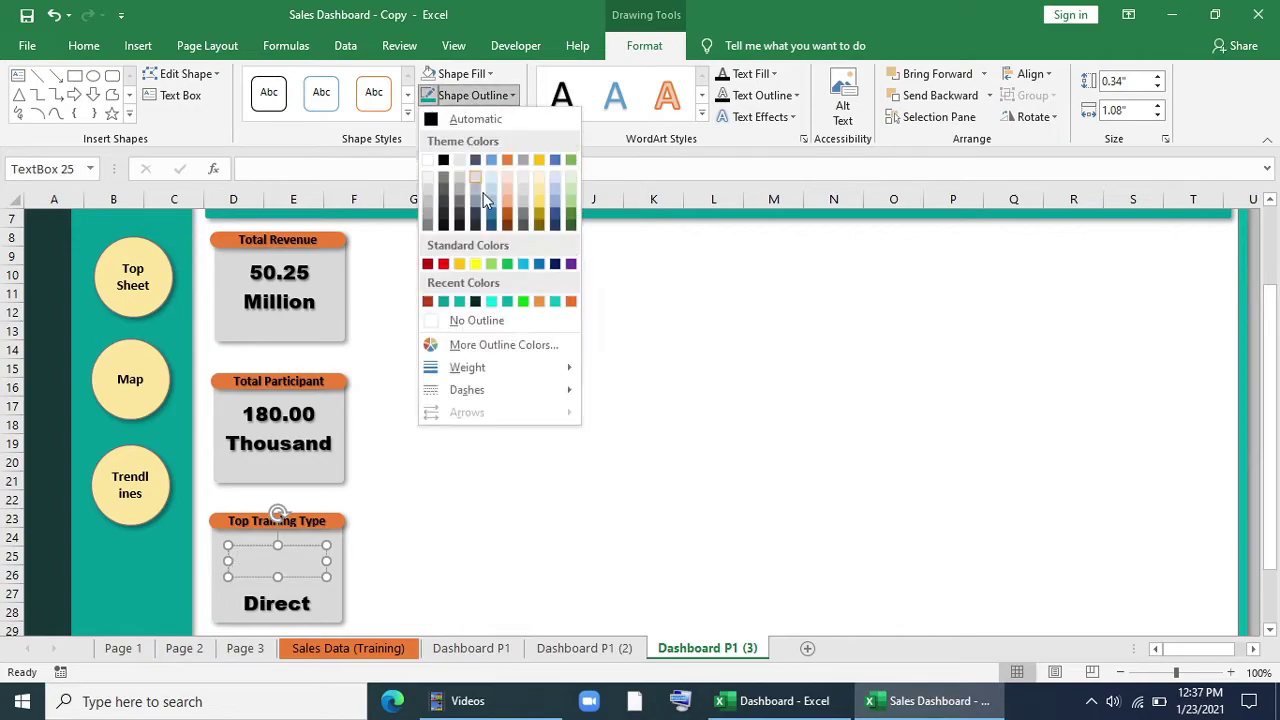
click(460, 320)
Step: Link the text box in the Top Training Type card to cell D20 of the Page 3 sheet
click(313, 165)
text(=)
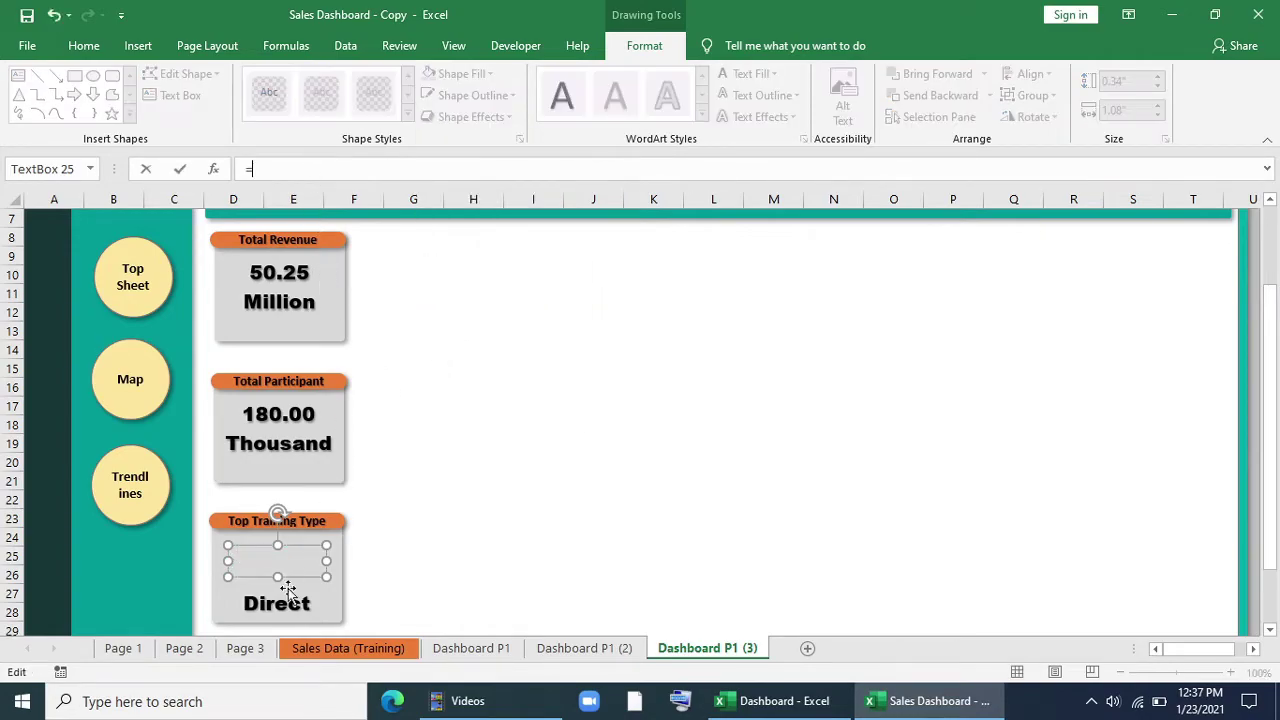
click(258, 650)
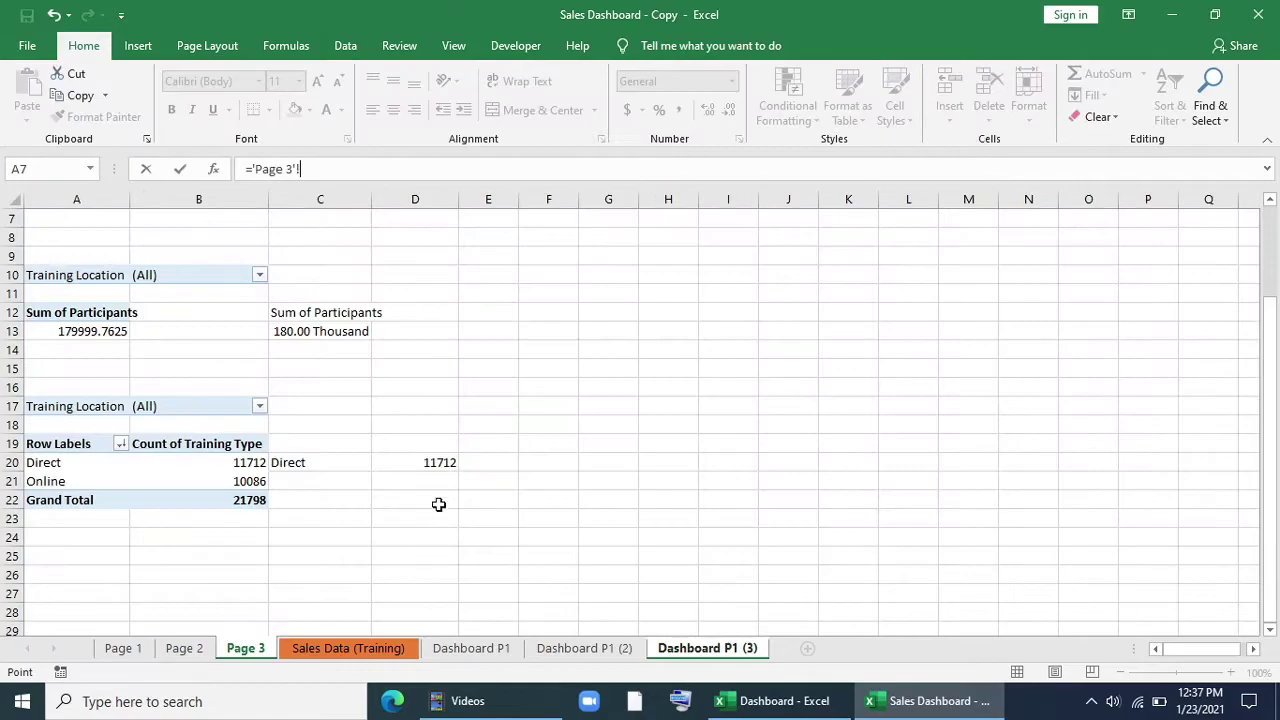
key(Return)
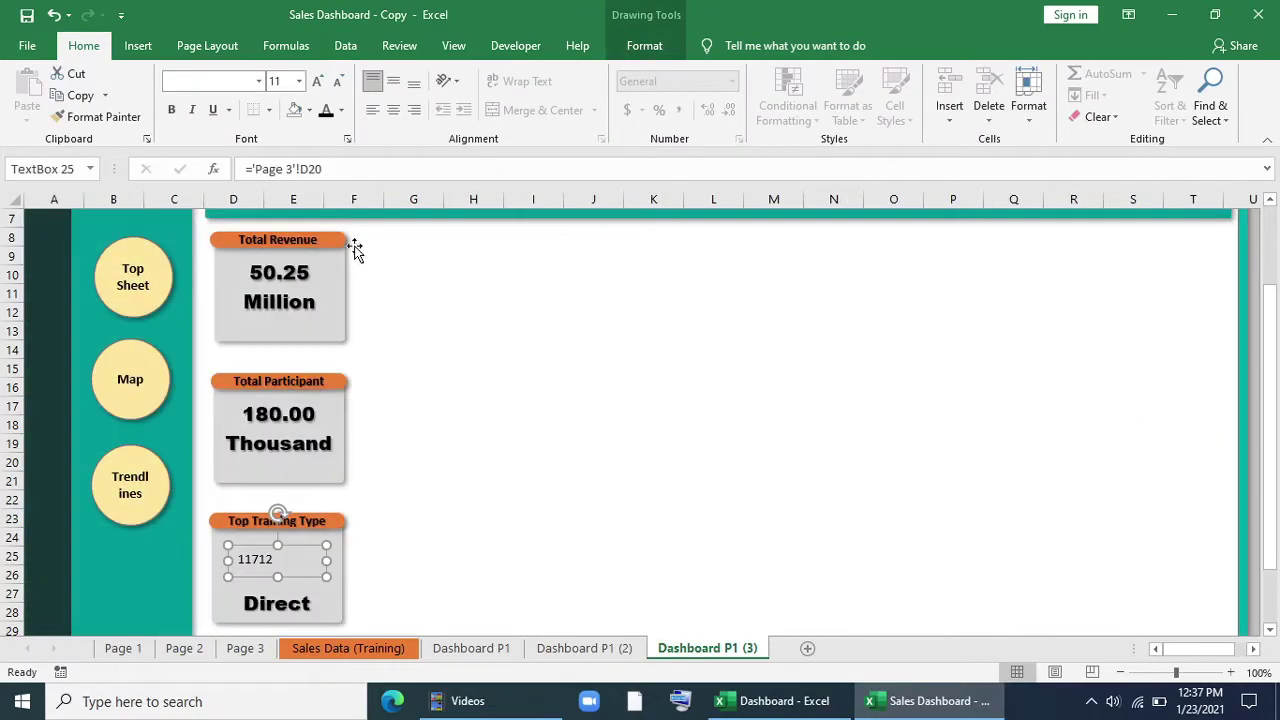
Step: Center the linked count, make it bold at size 14, and move its text box slightly down in the card
click(393, 80)
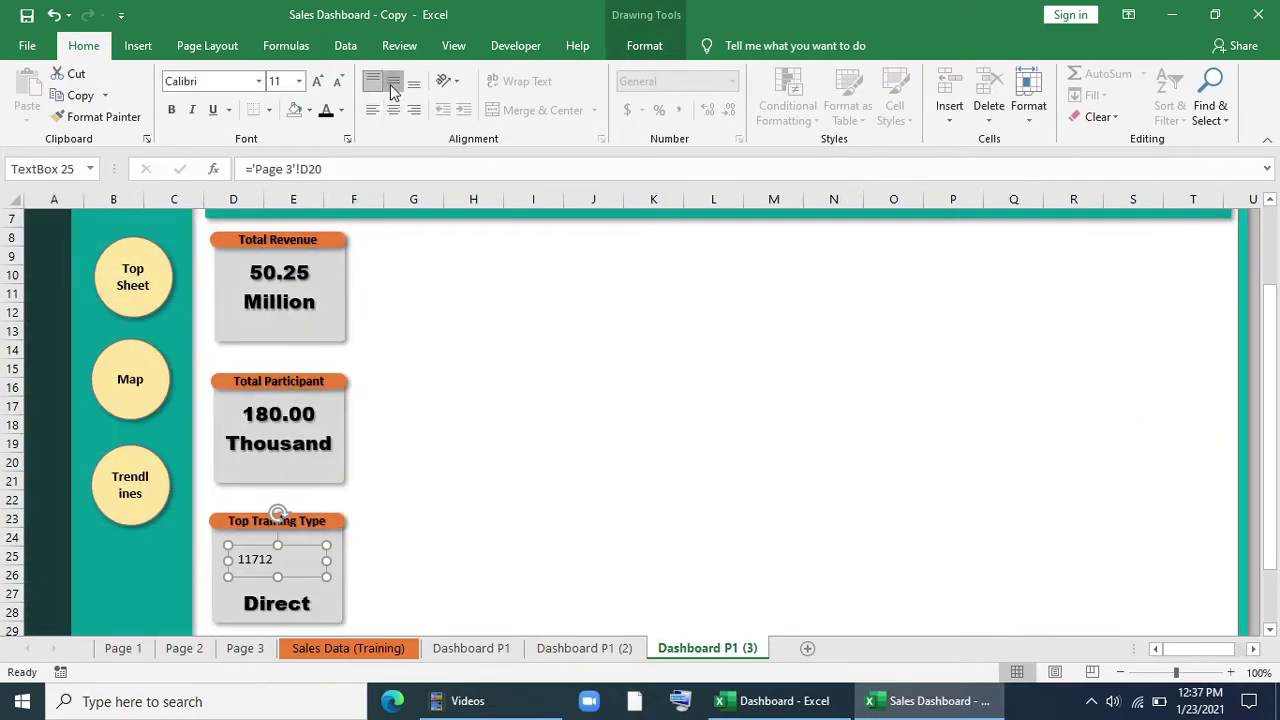
click(172, 110)
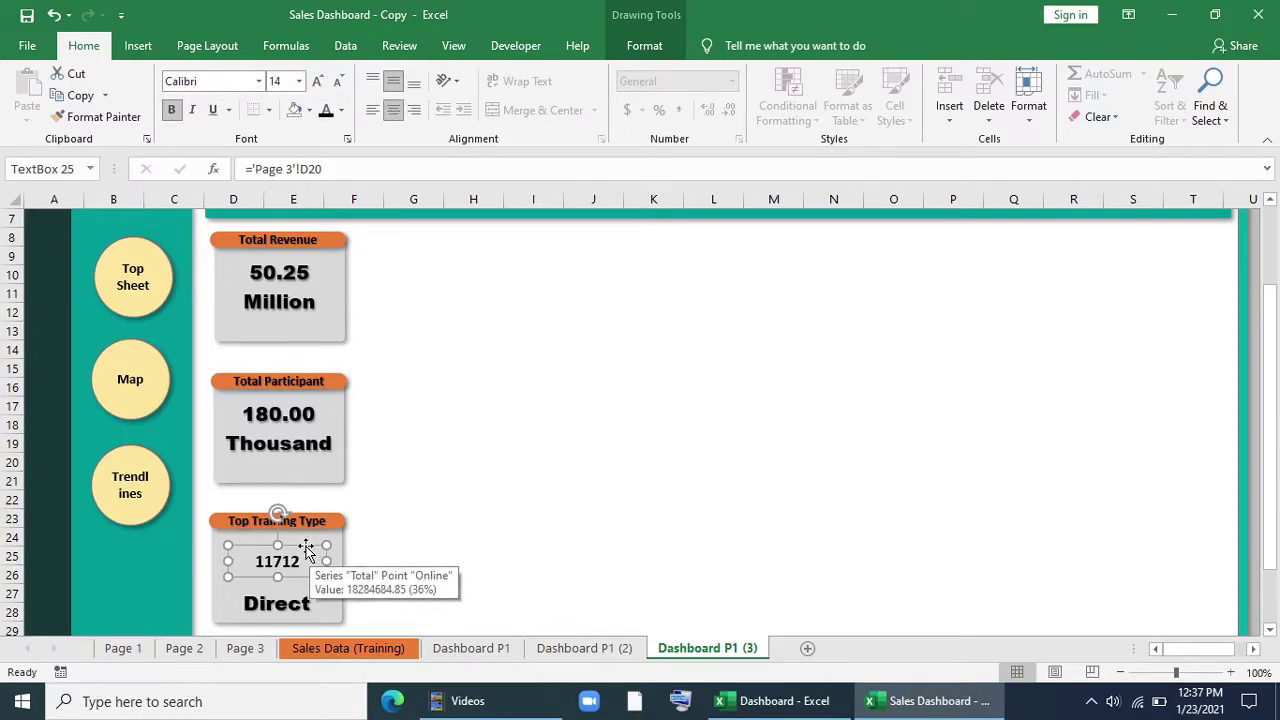
drag(306, 546, 305, 550)
click(304, 549)
Step: Apply a shadow text effect to the count in the Top Training Type card
click(644, 45)
click(760, 117)
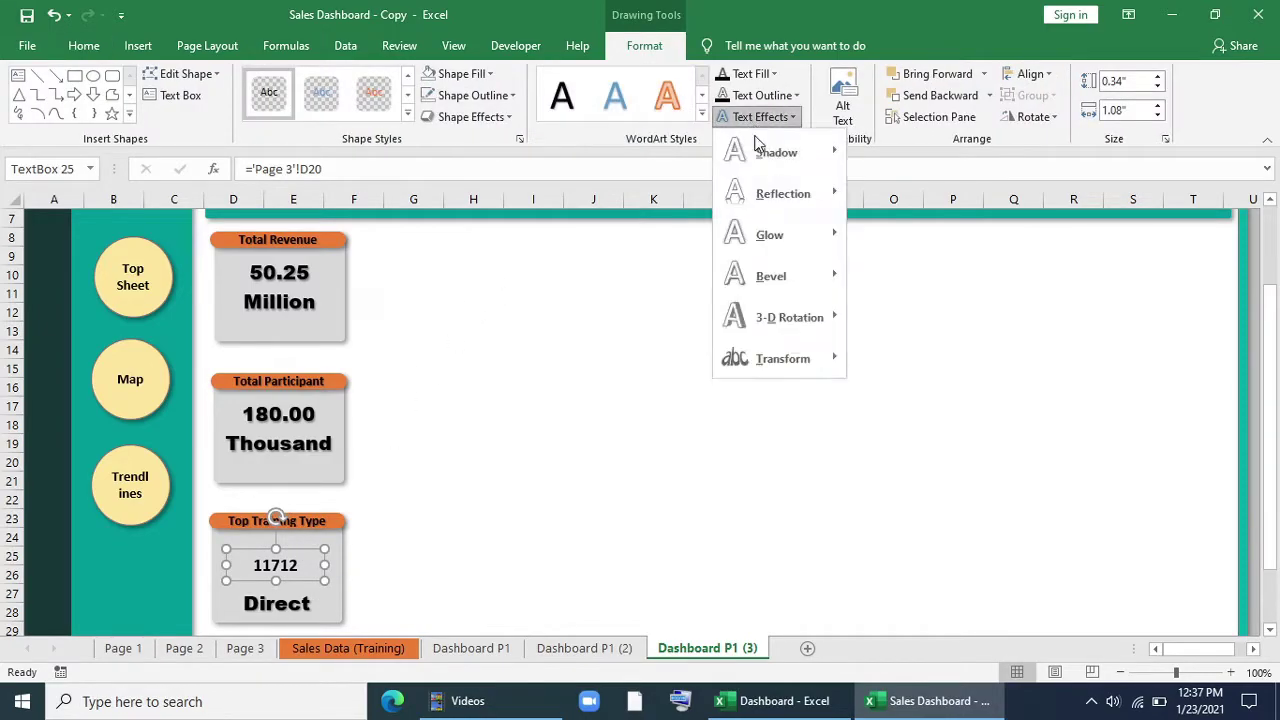
mouse_move(830, 151)
click(866, 251)
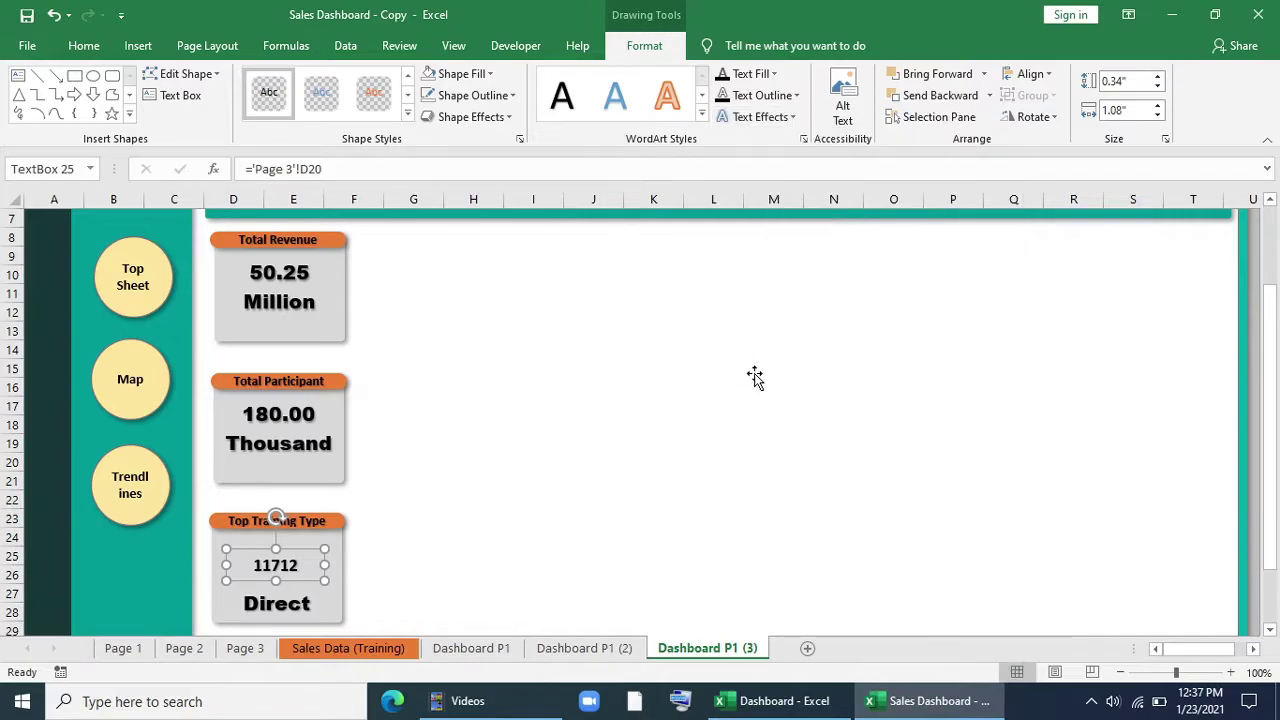
click(596, 470)
Step: On Dashboard P1 (2), bottom-align the Top Training Type card's text
click(584, 648)
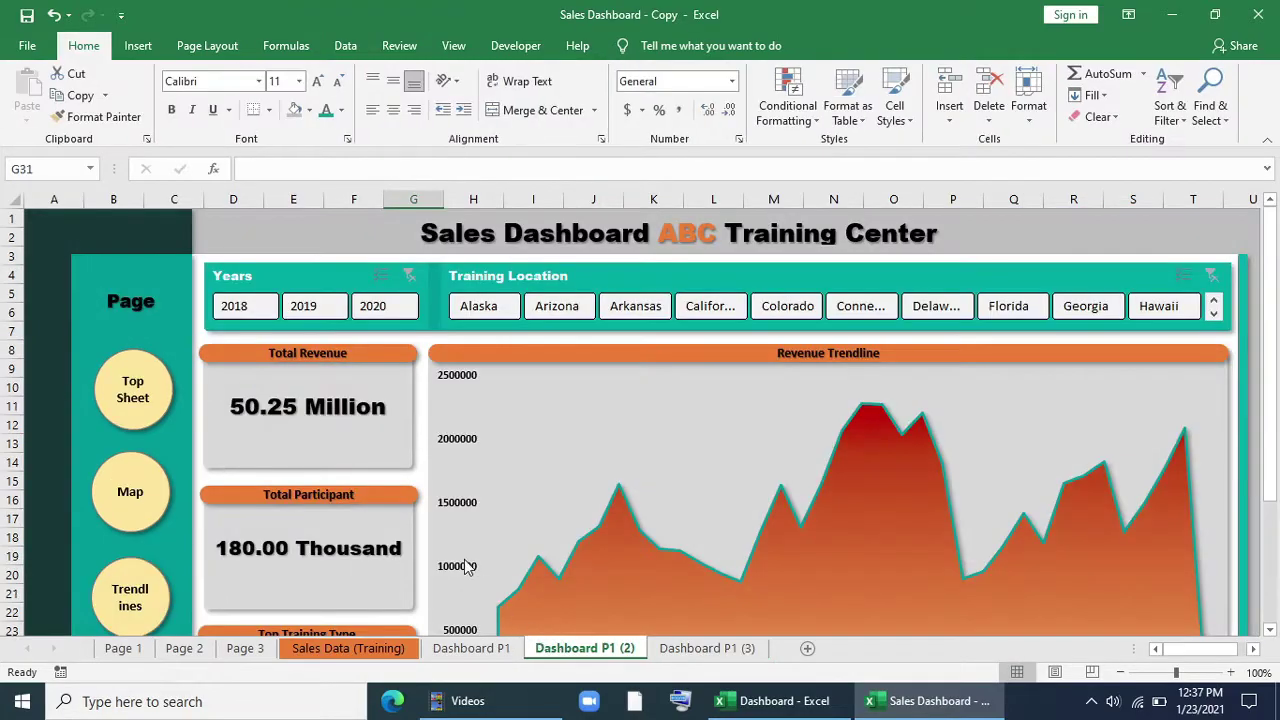
scroll(470, 560, down, 1)
click(295, 527)
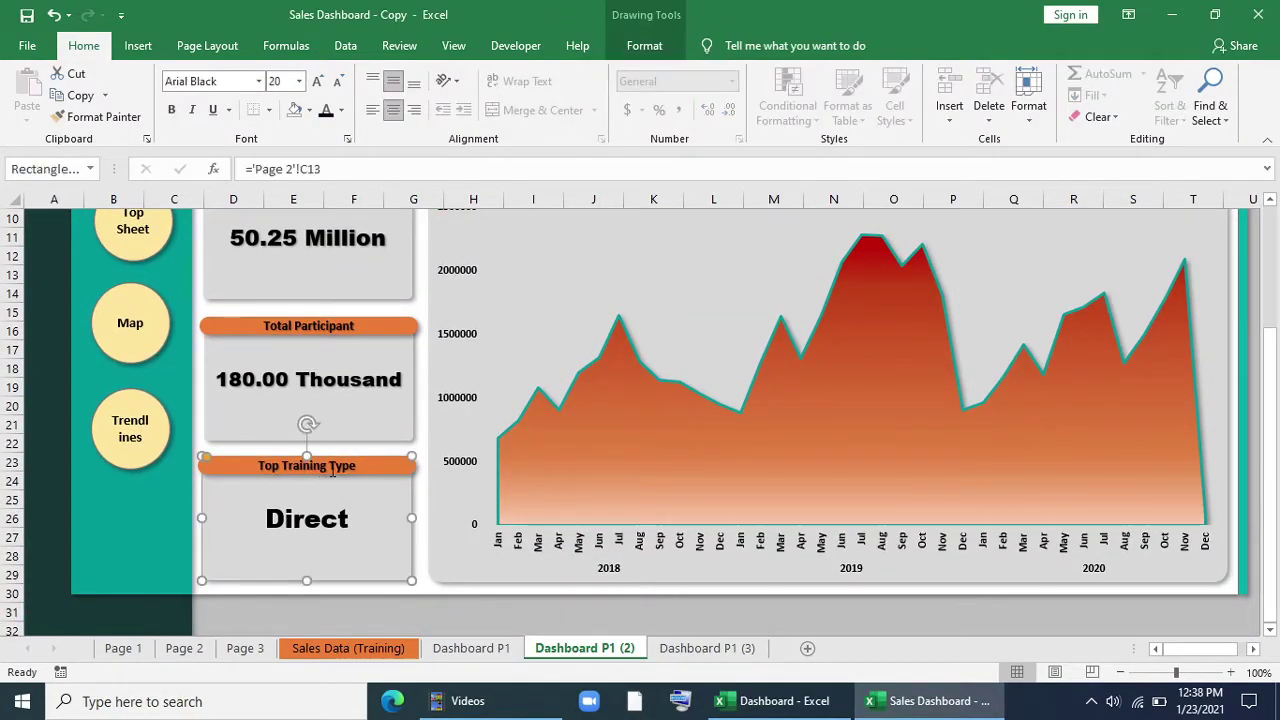
click(414, 81)
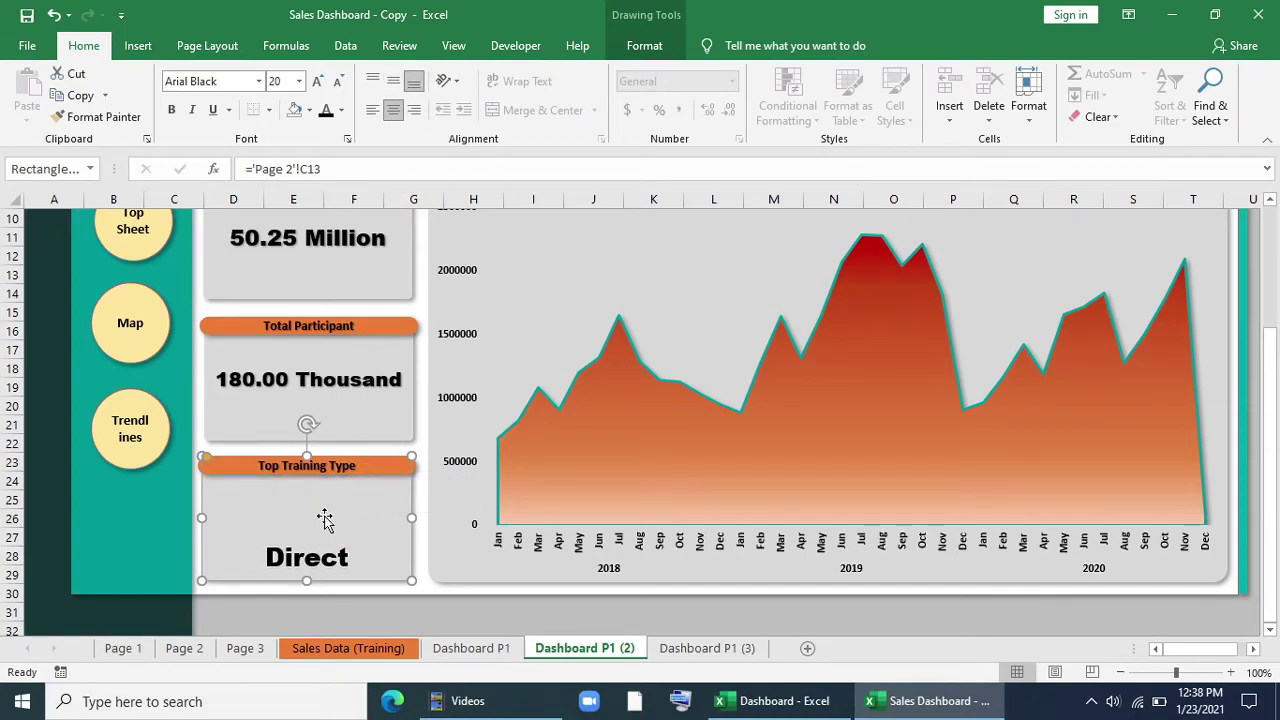
Step: Copy the count text box from Dashboard P1 (3) to Dashboard P1 (2) and position it above Direct in the Top Training Type card
click(697, 648)
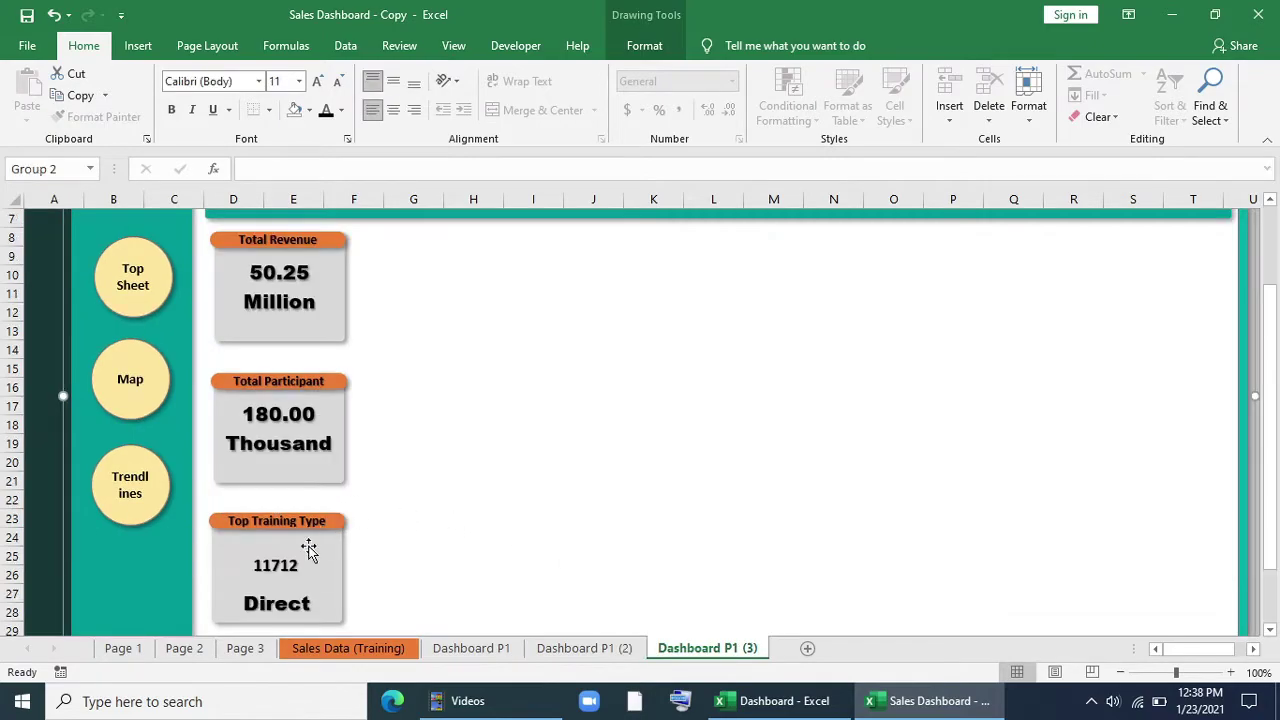
click(295, 566)
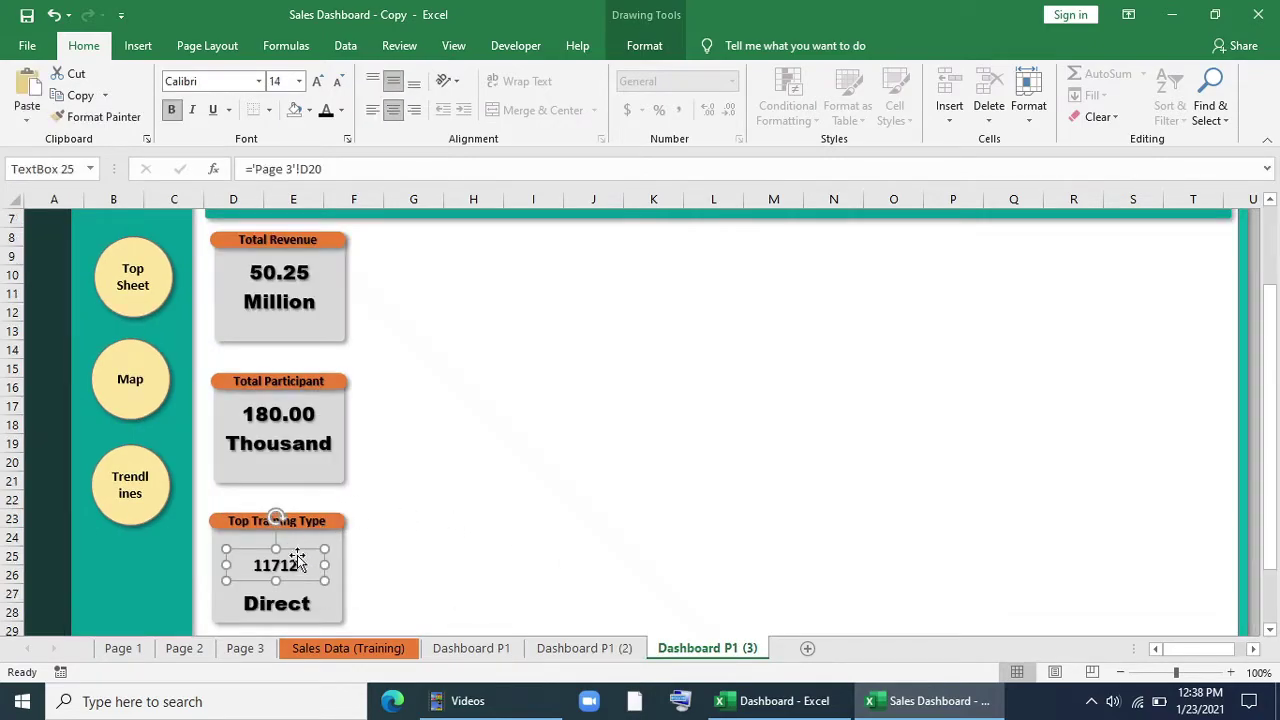
click(584, 648)
key(ctrl+v)
drag(284, 486, 332, 517)
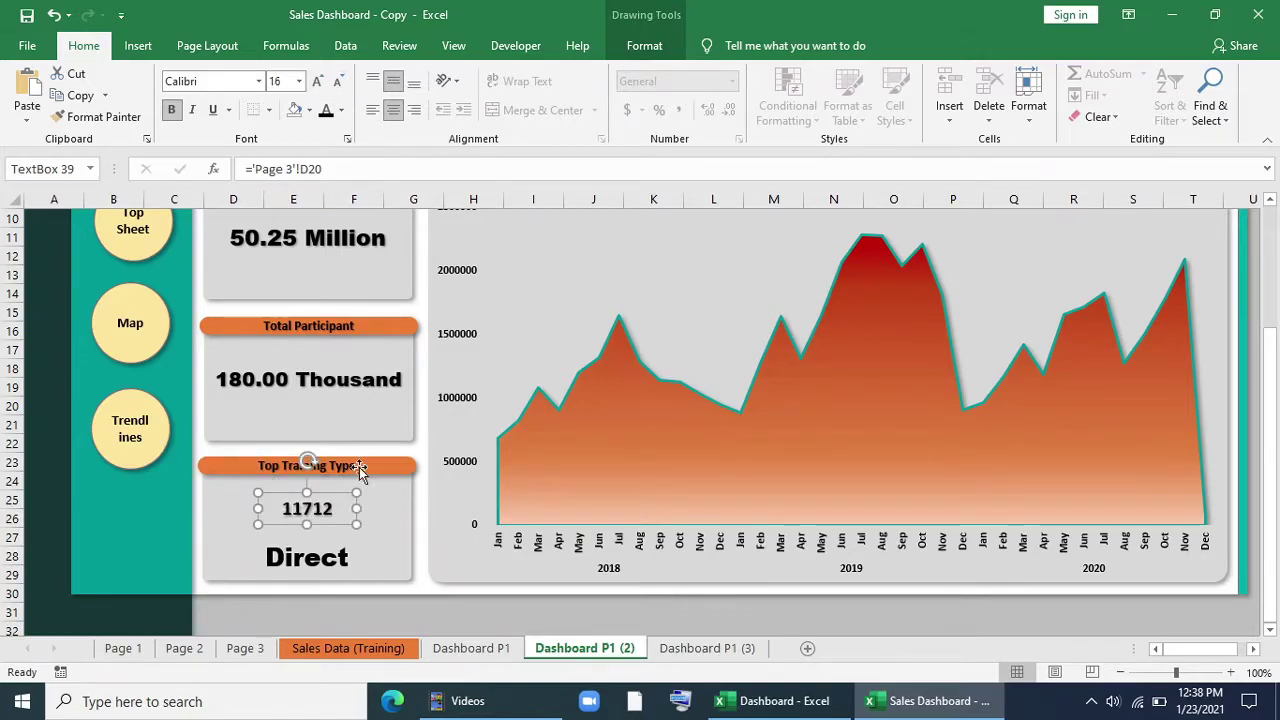
Step: Link the Top Training Type count on Dashboard P1 (2) to cell D13 of Page 2 and enlarge its text
drag(379, 170, 217, 167)
text(=)
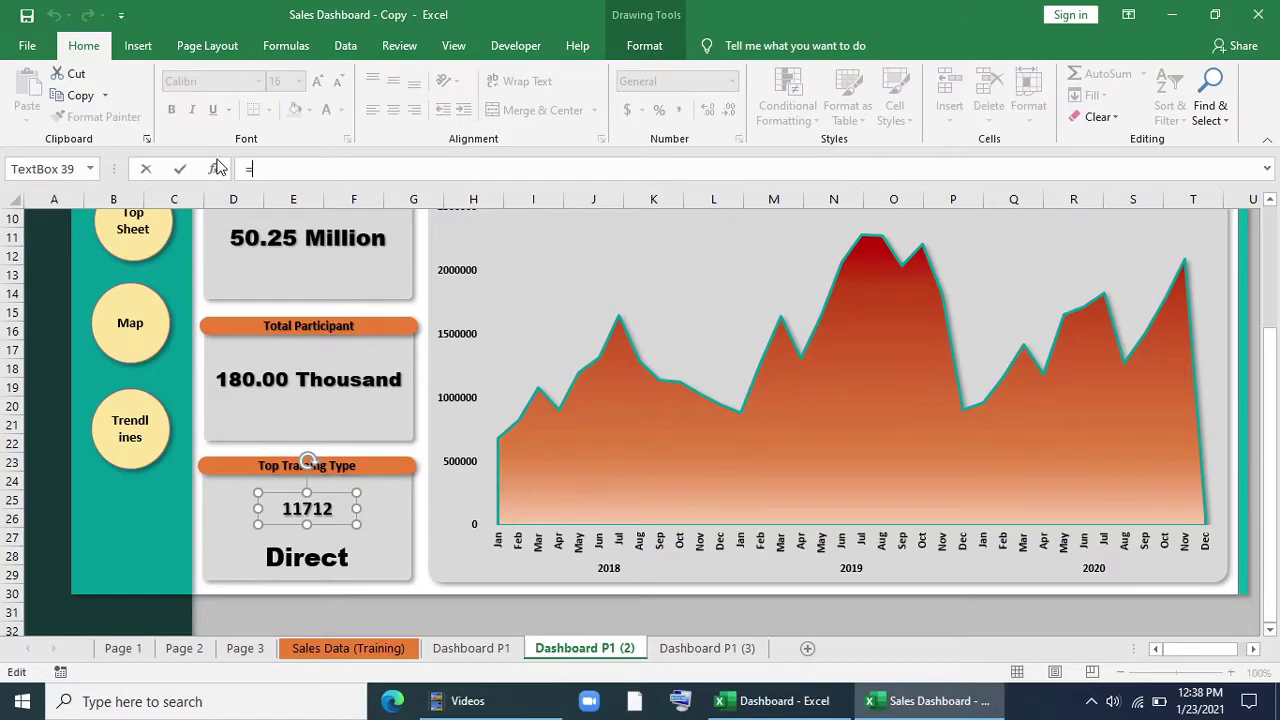
click(198, 650)
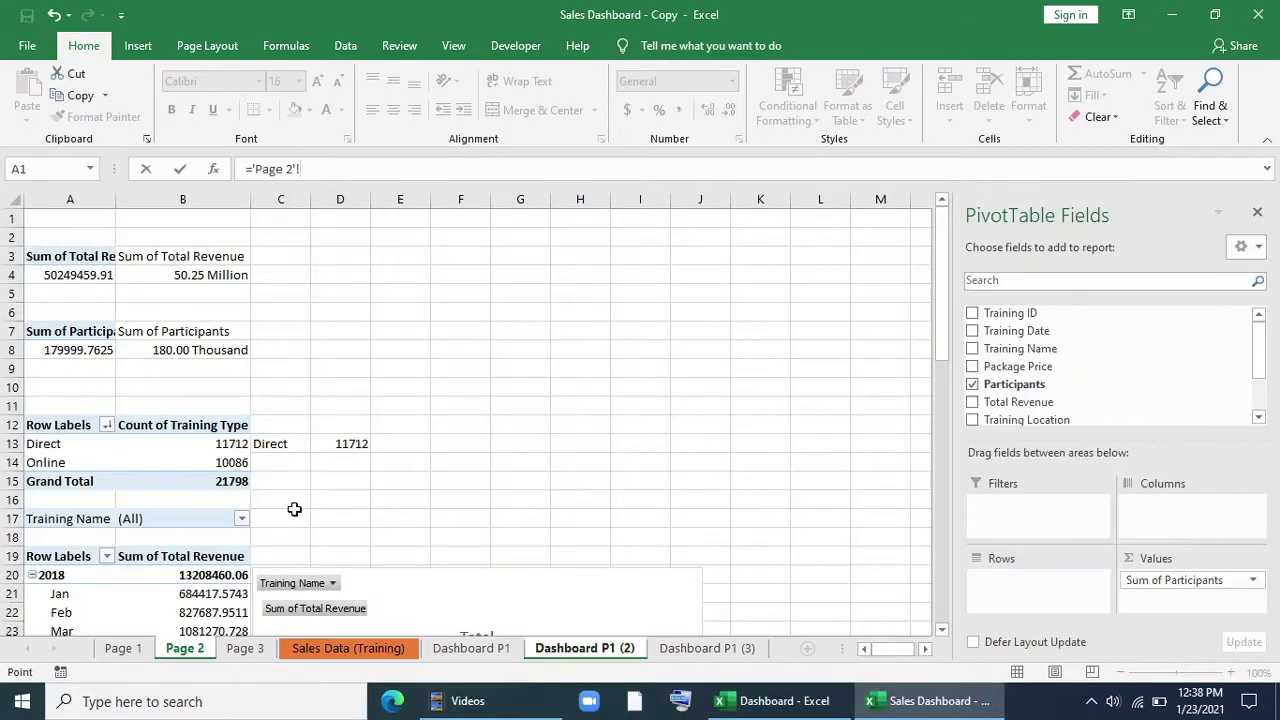
click(353, 443)
key(Return)
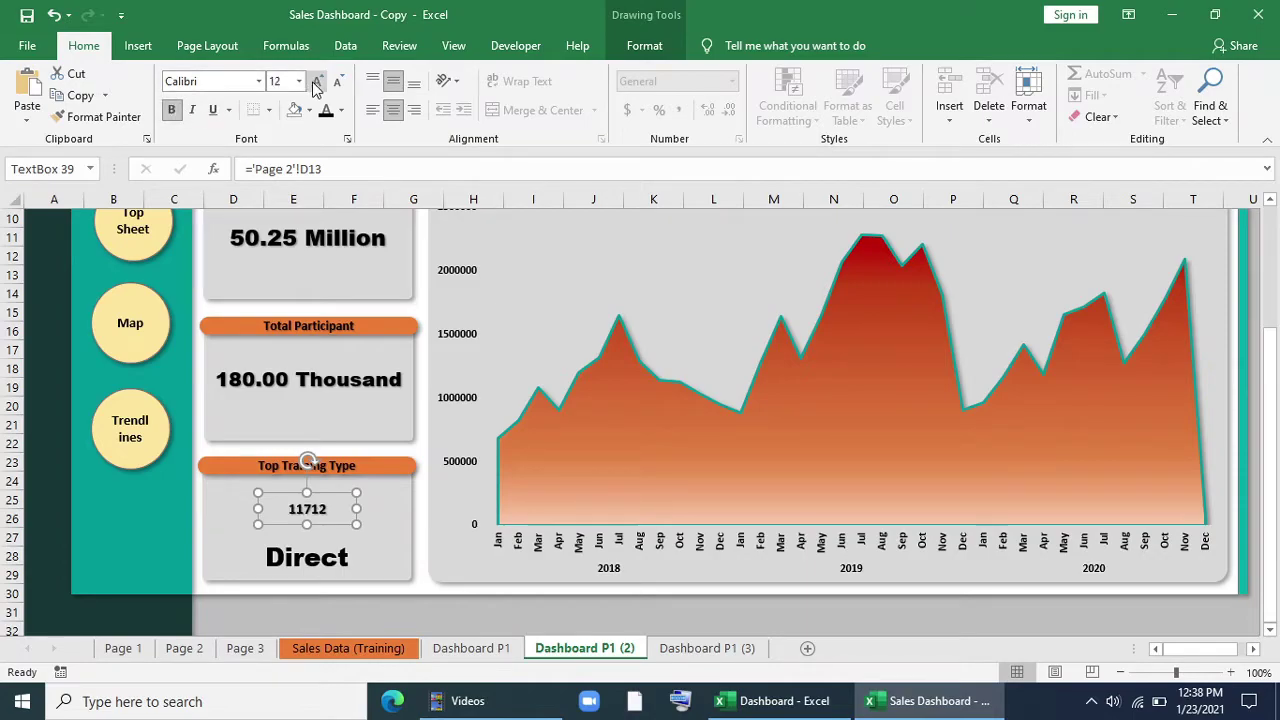
click(486, 616)
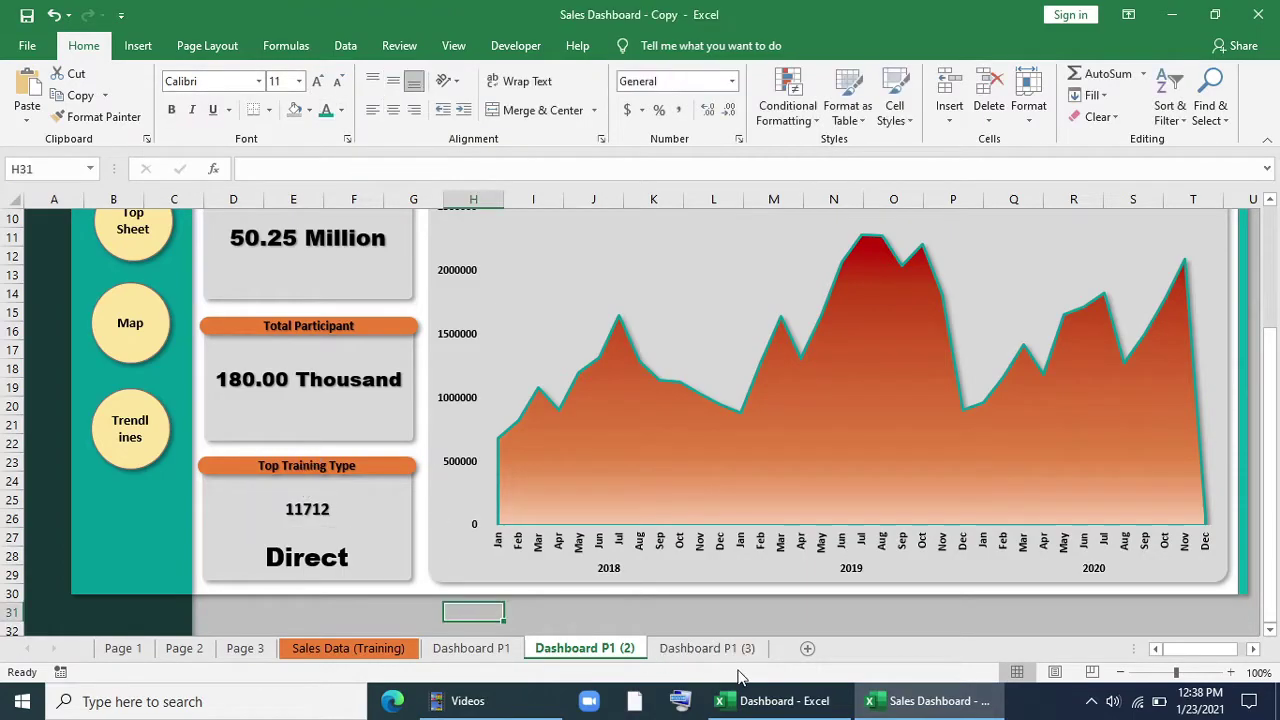
Step: On Page 3, copy the Sum of Participants PivotTable with its Training Location filter and paste it at A30
click(710, 648)
scroll(491, 531, up, 2)
scroll(498, 528, up, 1)
key(Escape)
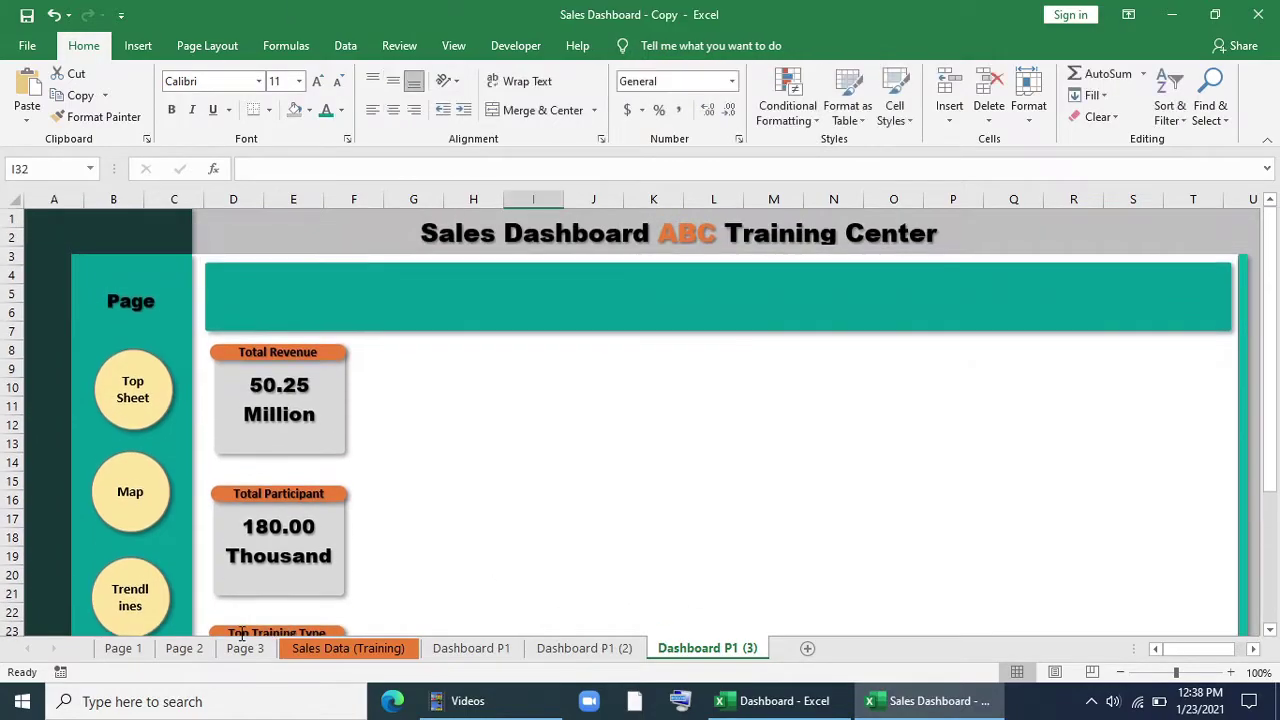
click(245, 648)
scroll(60, 445, down, 1)
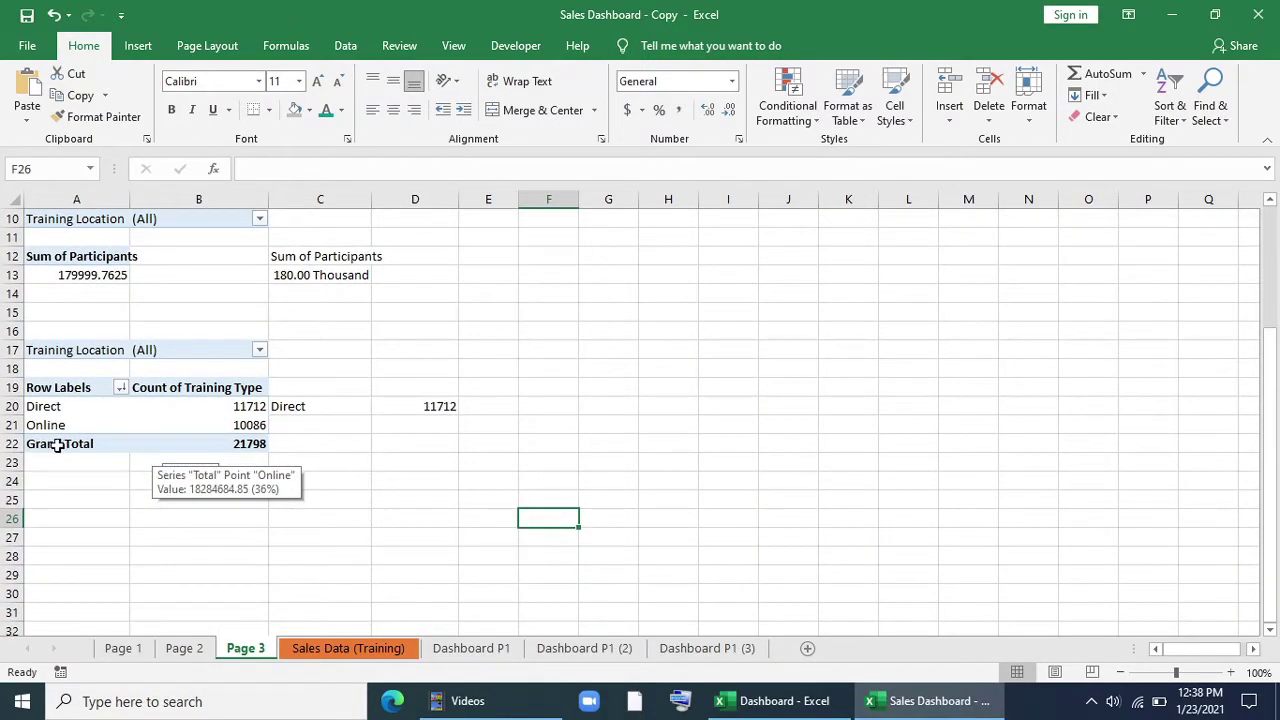
click(64, 256)
drag(68, 218, 148, 273)
key(ctrl+c)
scroll(134, 320, down, 3)
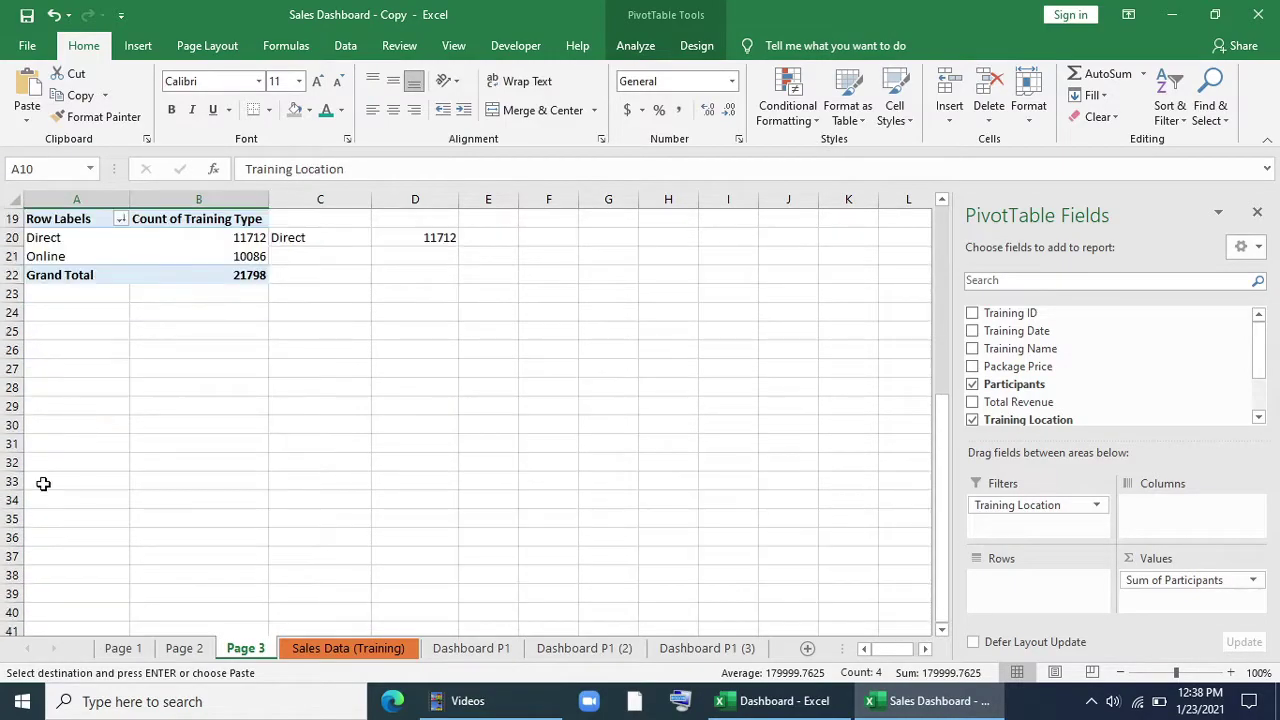
click(72, 432)
key(ctrl+v)
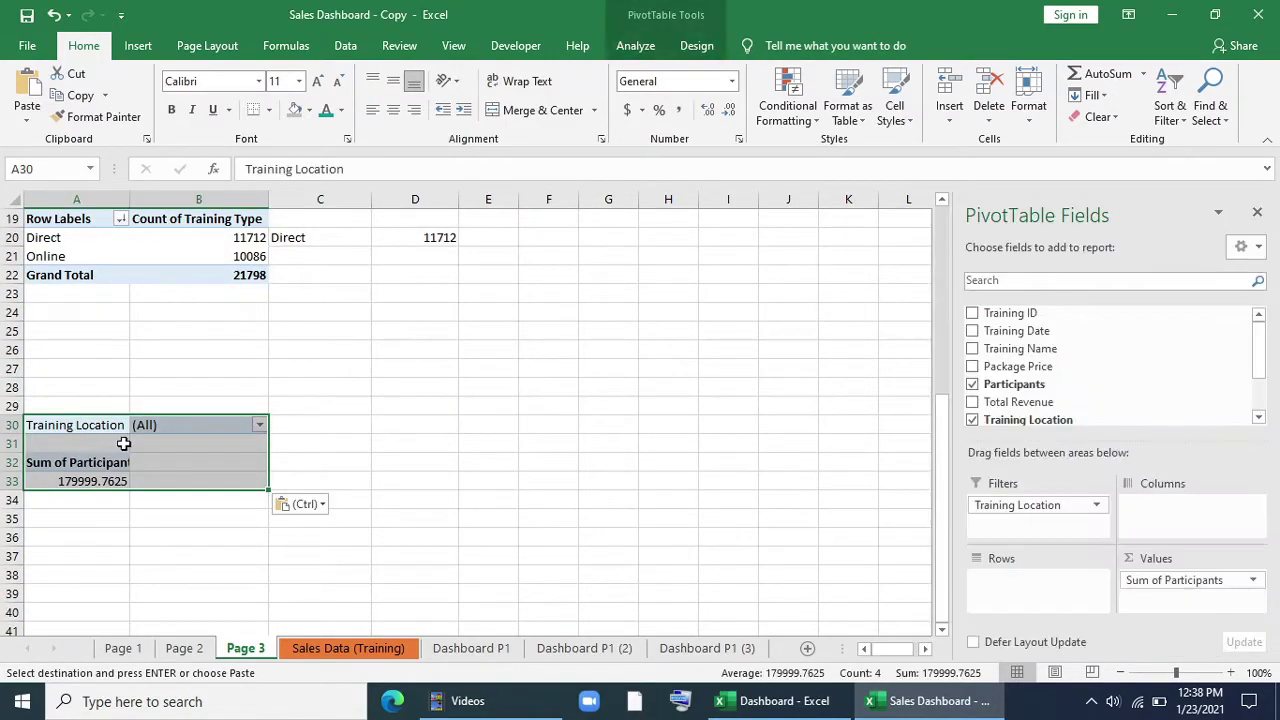
Step: Rebuild the pasted PivotTable with Years as filter, Training Location as rows, and Sum of Total Revenue as the only value
scroll(1000, 410, down, 2)
drag(1057, 393, 1057, 520)
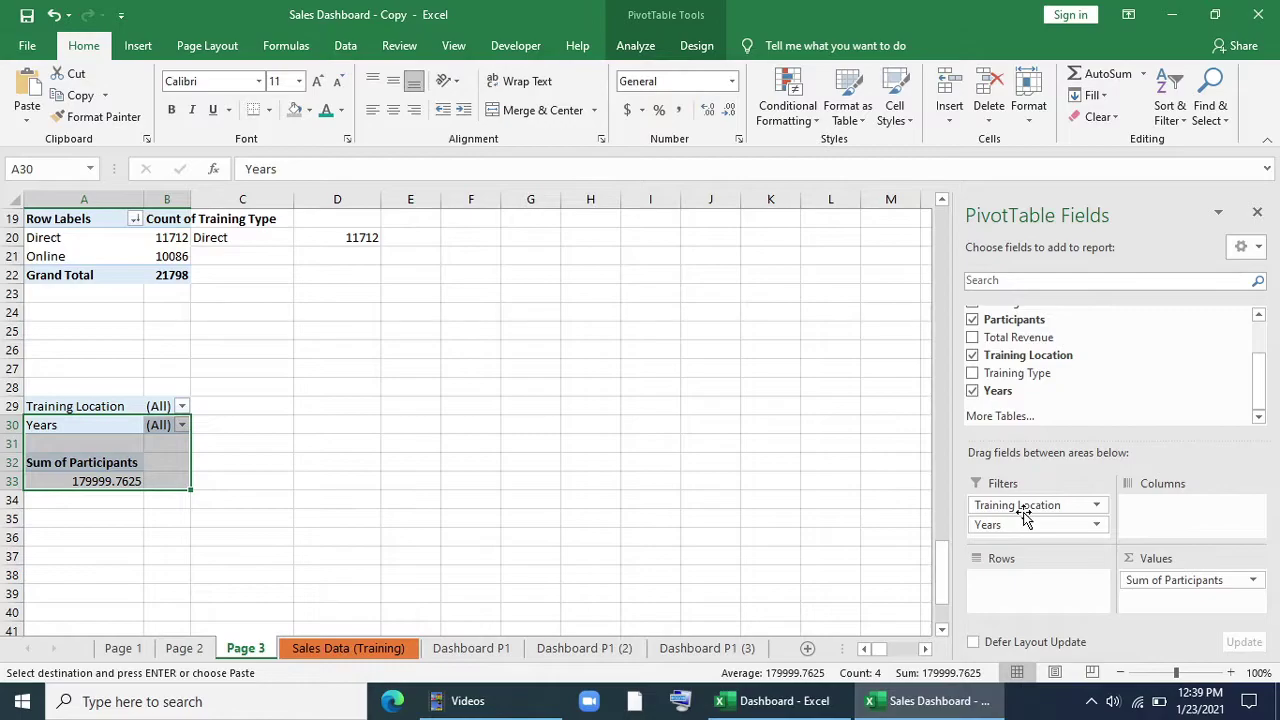
drag(1030, 508, 1025, 547)
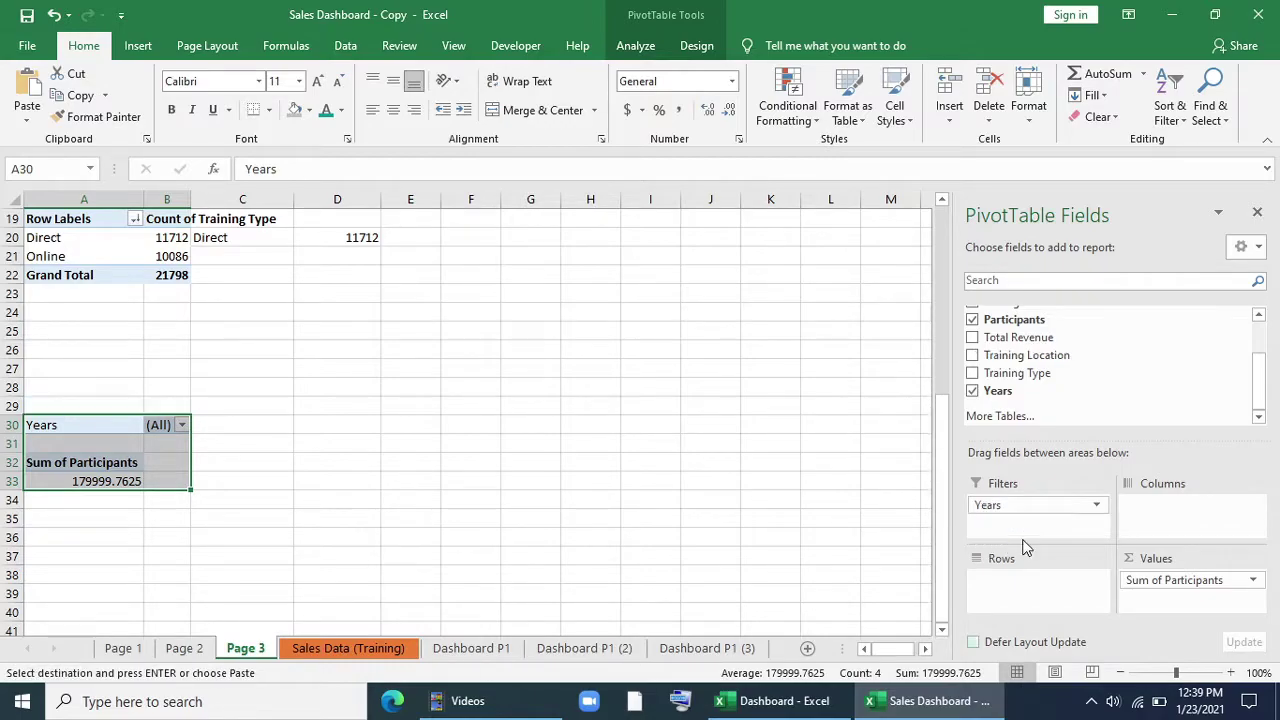
drag(1074, 360, 1078, 585)
mouse_move(1180, 580)
mouse_down()
mouse_move(1166, 580)
mouse_move(1010, 371)
mouse_move(1160, 580)
mouse_up()
scroll(160, 519, down, 4)
scroll(160, 519, up, 3)
scroll(160, 519, up, 2)
Step: Enter =A33 in C33 beside the revenue-by-location PivotTable and extend the formula into D33
click(325, 535)
text(=)
click(57, 537)
key(Return)
scroll(300, 368, down, 3)
click(300, 368)
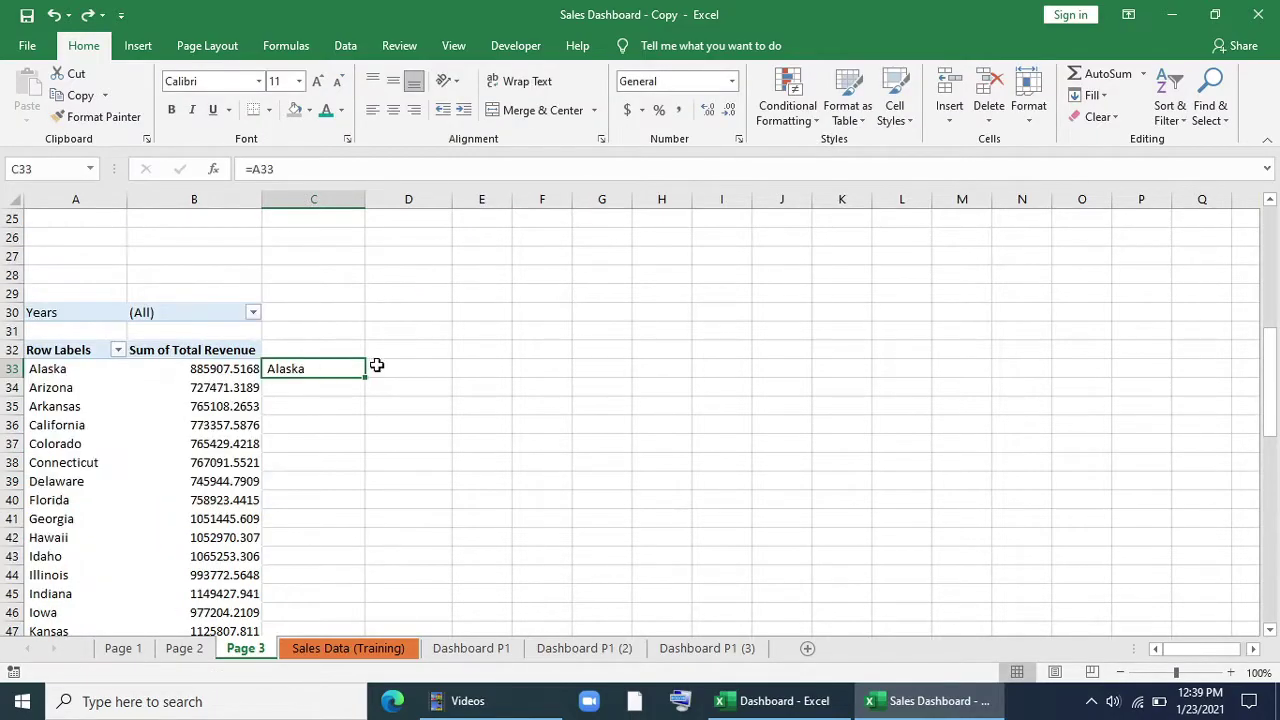
drag(365, 375, 435, 384)
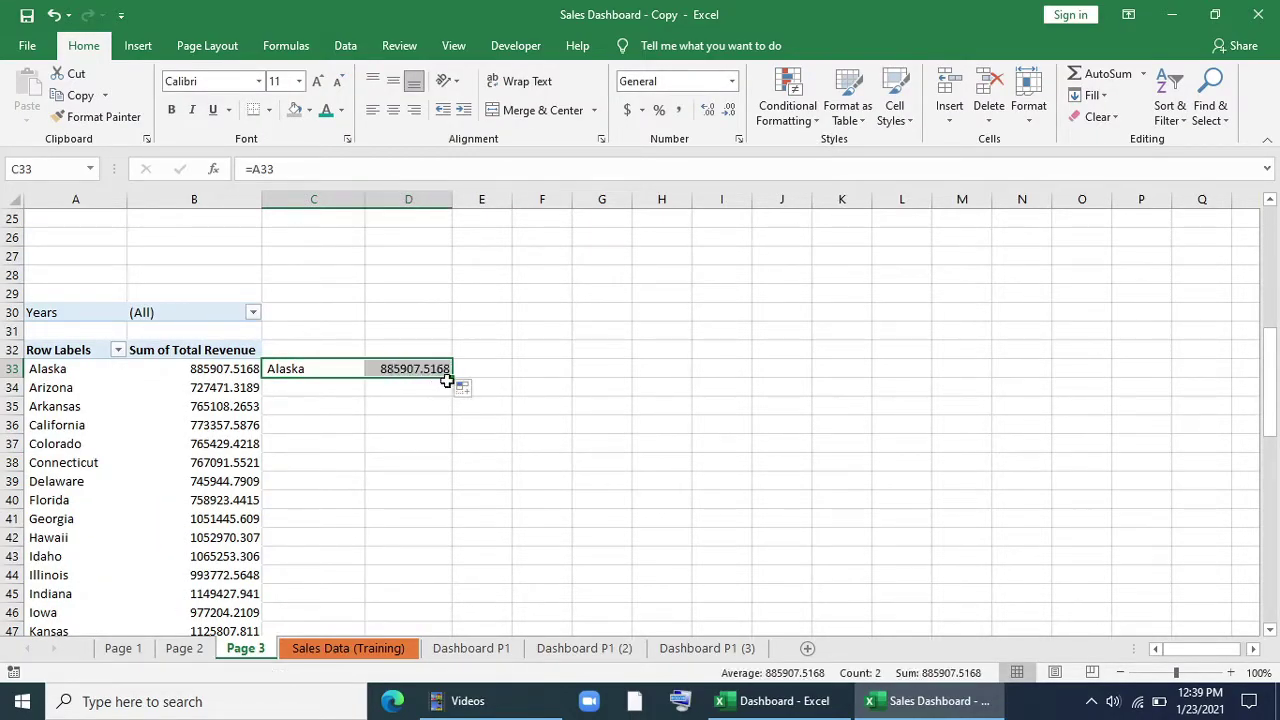
Step: Fill C33:D33 down alongside all PivotTable rows and clear the copied Grand Total in C83:D83
double_click(452, 373)
drag(332, 373, 428, 373)
double_click(453, 380)
double_click(453, 380)
scroll(398, 511, down, 14)
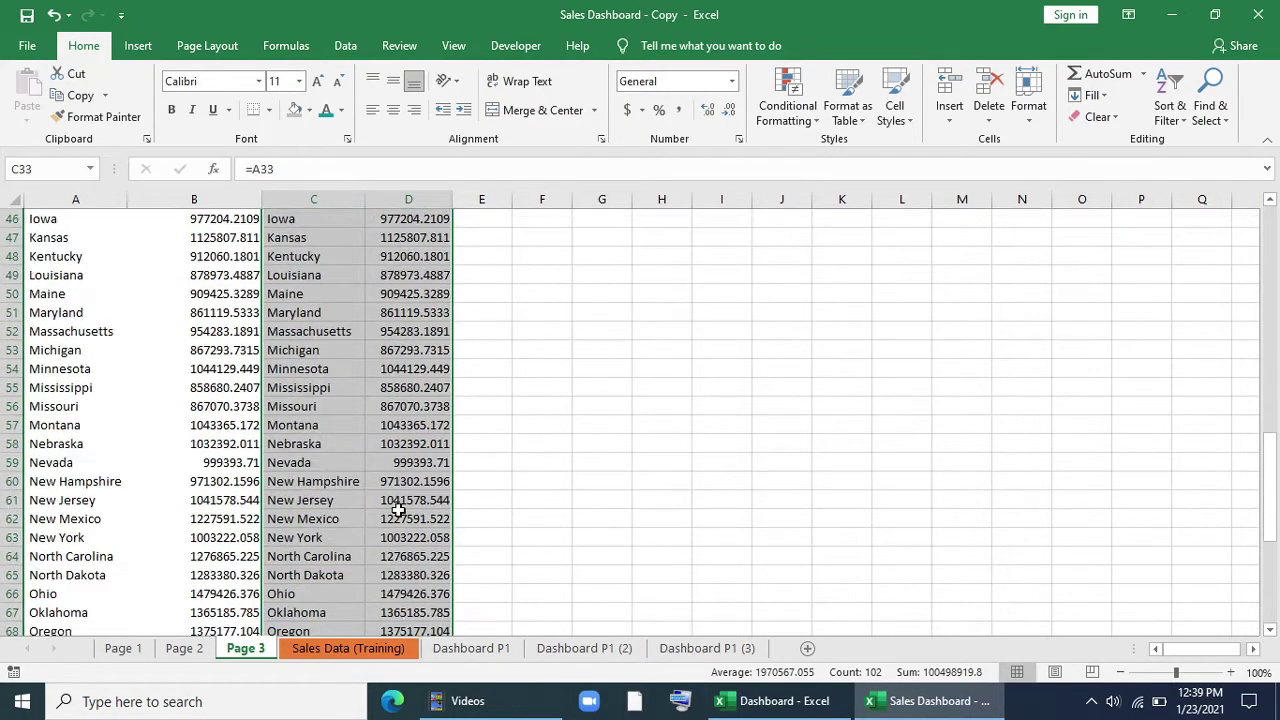
drag(298, 522, 405, 516)
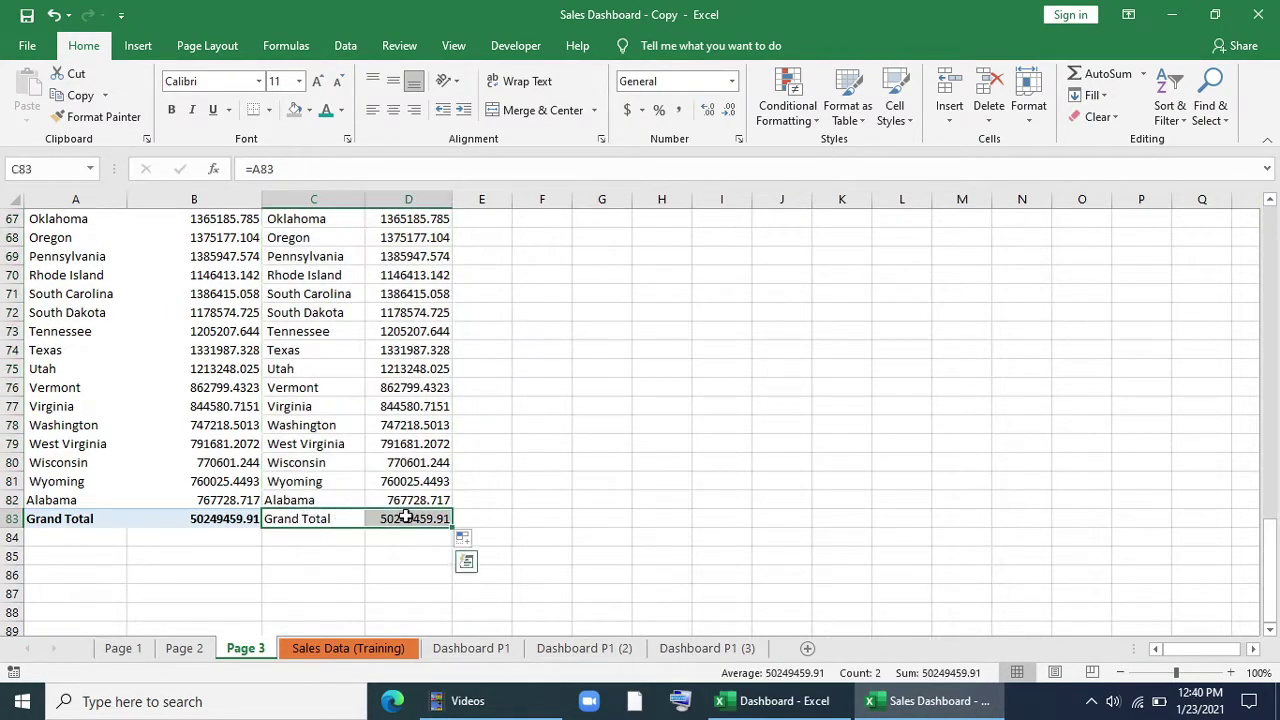
key(Delete)
Step: Insert a Filled Map chart from the state and revenue data in C33:D82
scroll(405, 516, up, 14)
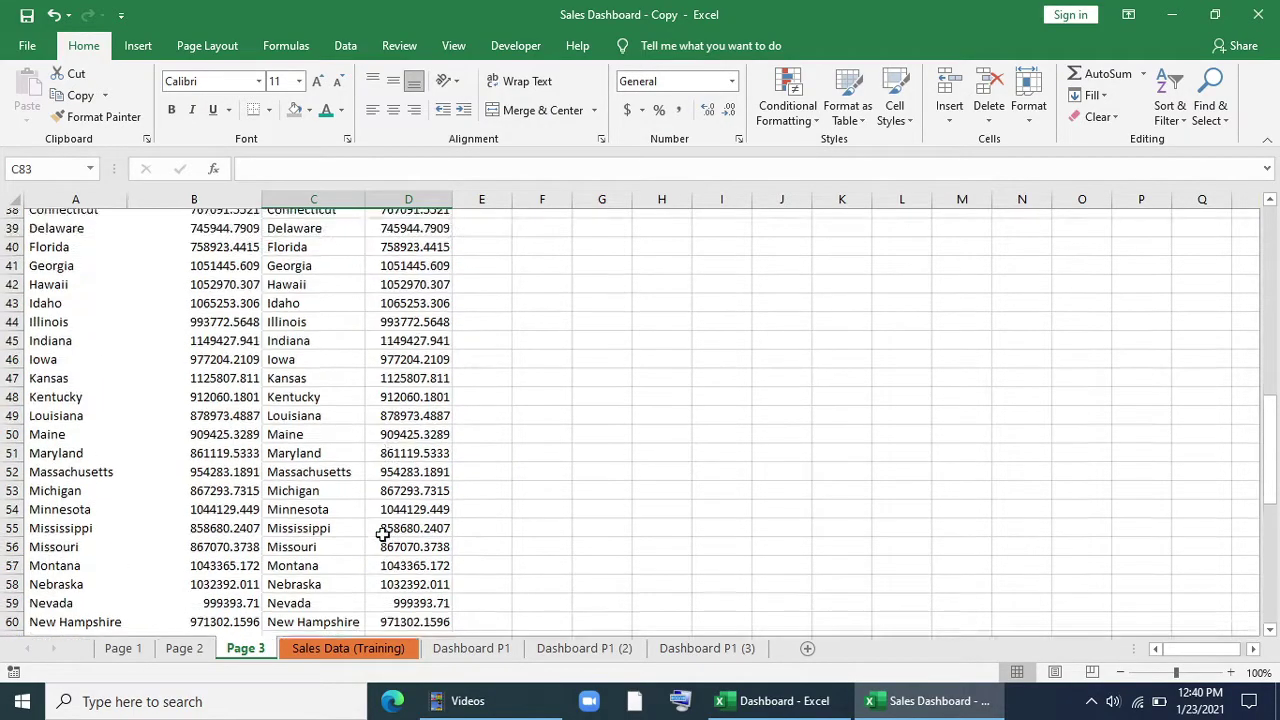
drag(300, 368, 405, 598)
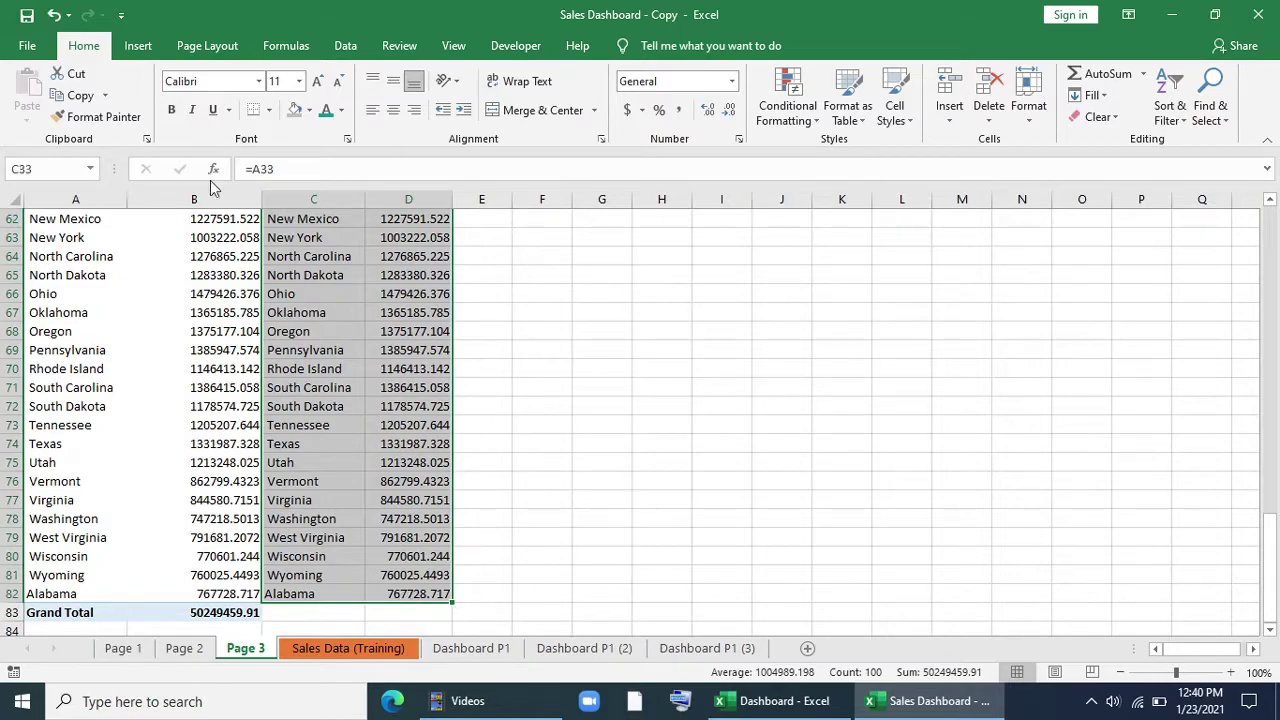
click(150, 46)
click(588, 110)
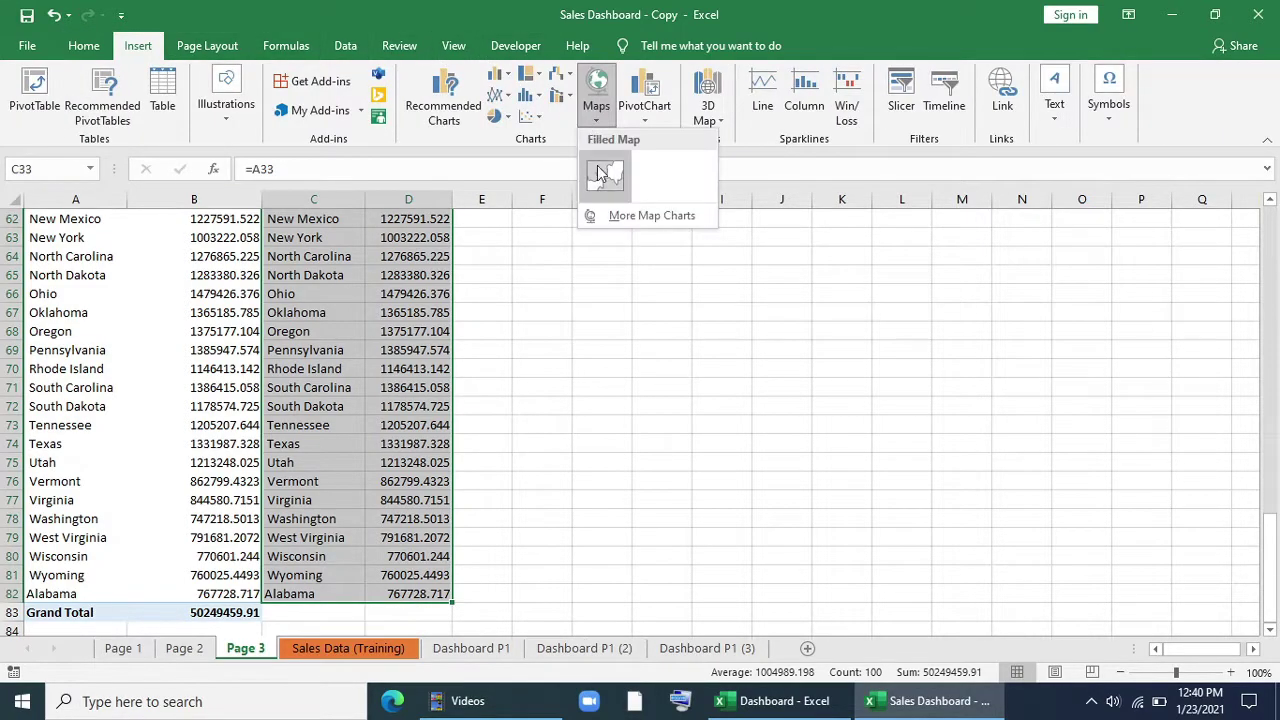
click(601, 174)
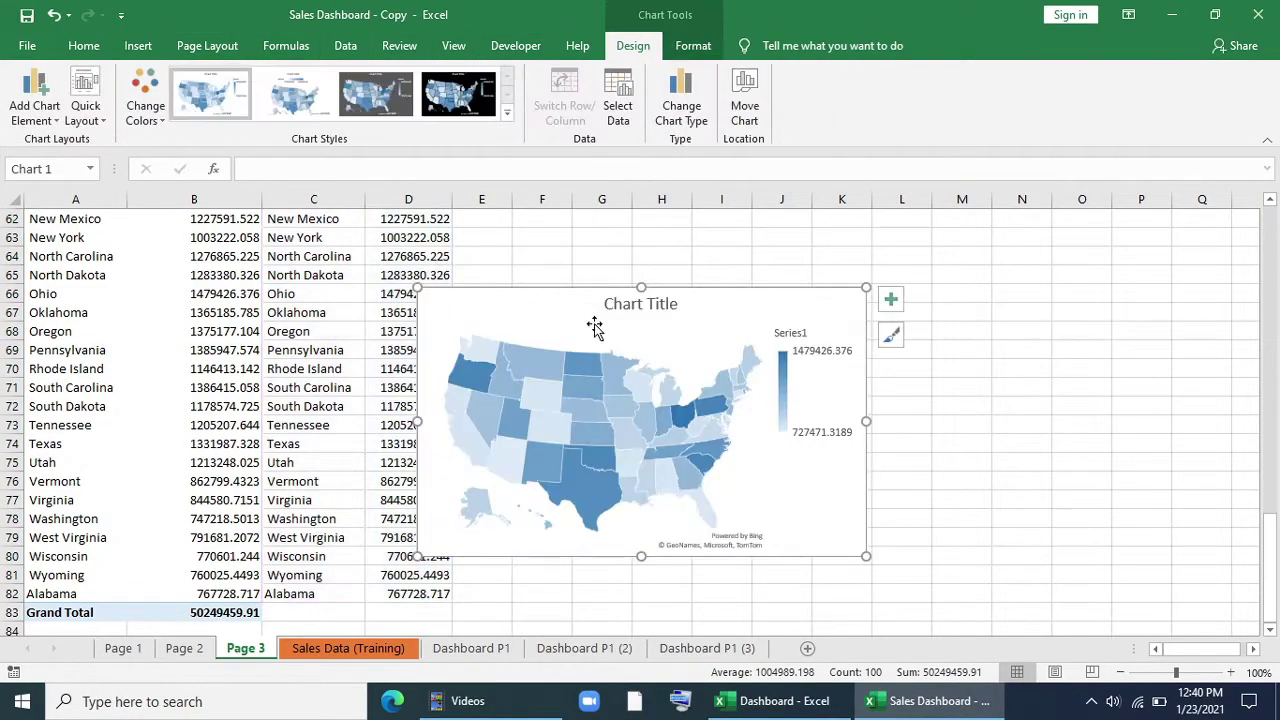
Step: Place the Page 3 map chart on Dashboard P1 (3), below the teal banner and beside the Total Revenue card
right_click(776, 295)
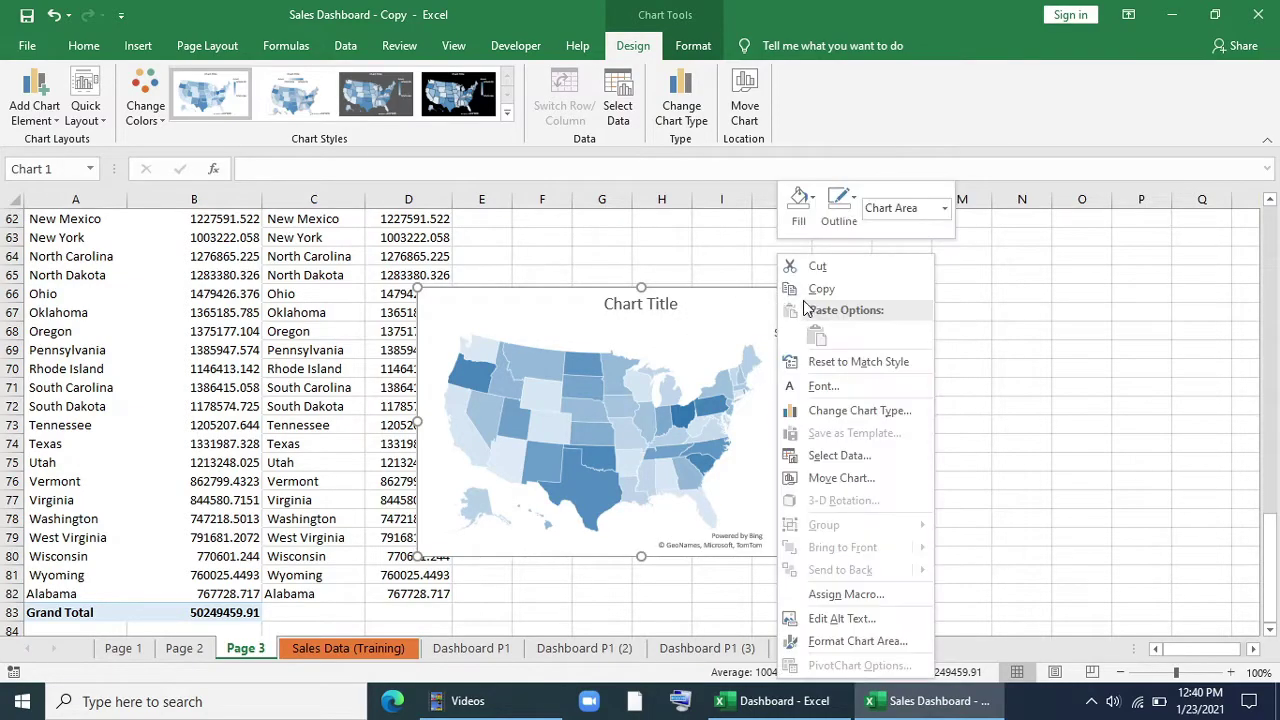
click(777, 410)
click(680, 652)
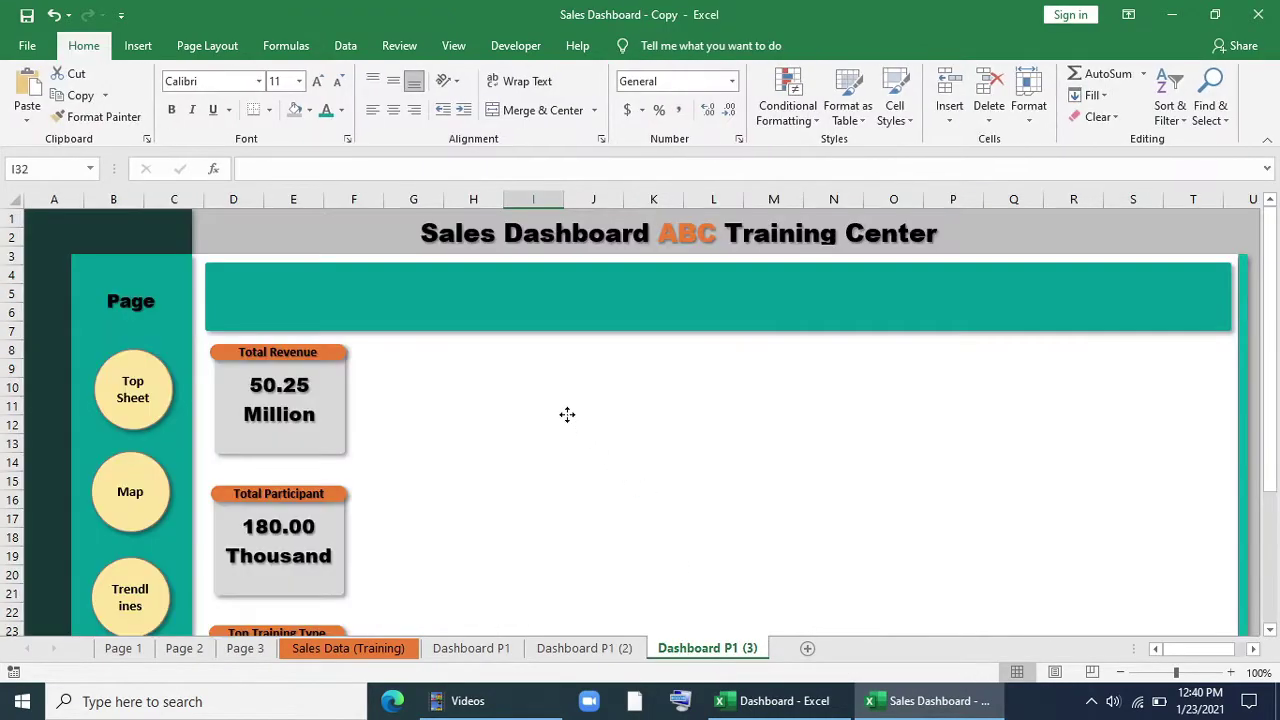
right_click(566, 414)
click(607, 211)
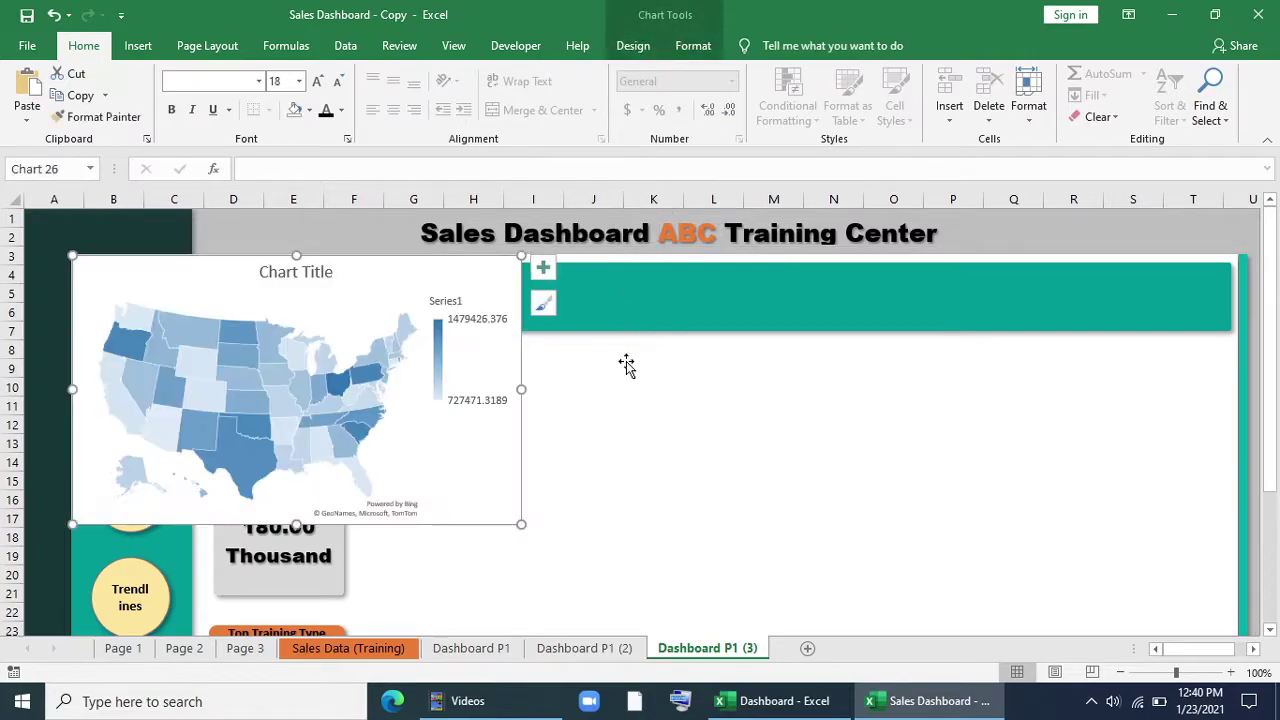
drag(389, 258, 675, 358)
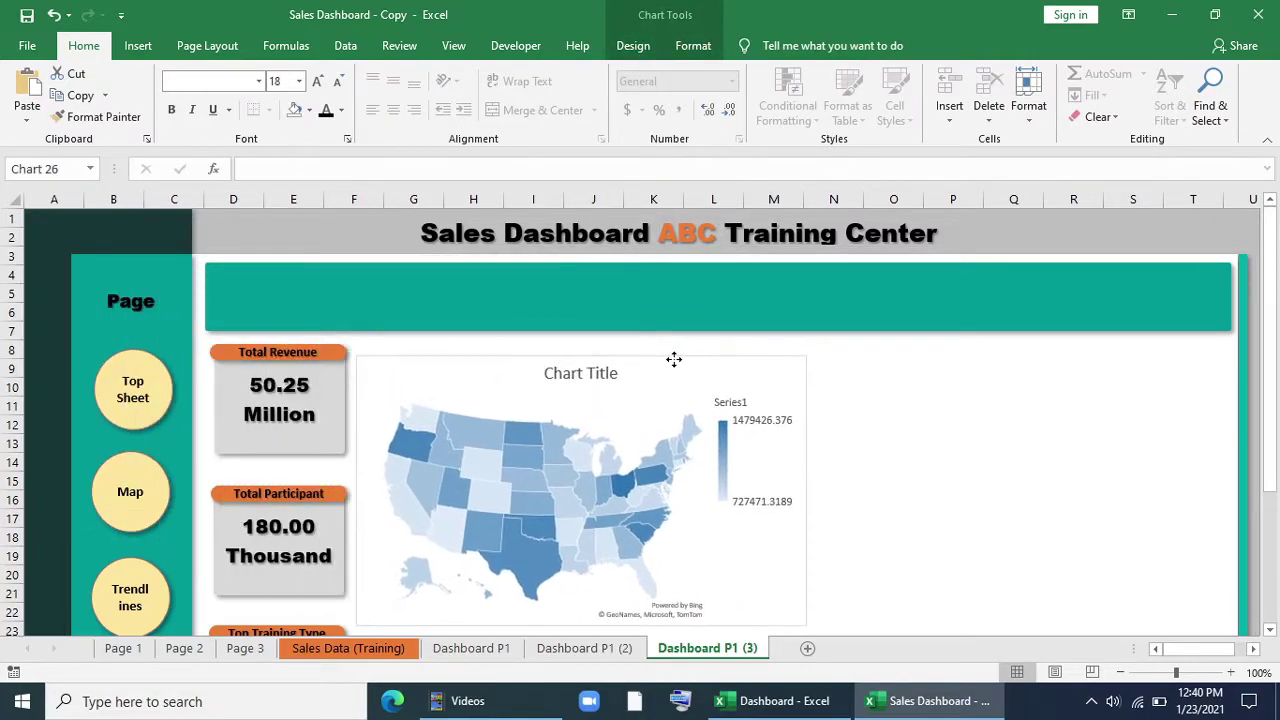
Step: Delete the map chart's title, remove the chart's fill and outline, and shift it away from the cards
click(597, 374)
key(Delete)
click(511, 74)
click(508, 297)
click(520, 117)
click(525, 95)
click(528, 320)
drag(749, 357, 818, 352)
Step: Set the map series labels to Show all, keeping the map projection and map area on Automatic
click(673, 463)
right_click(673, 463)
click(750, 640)
click(1099, 362)
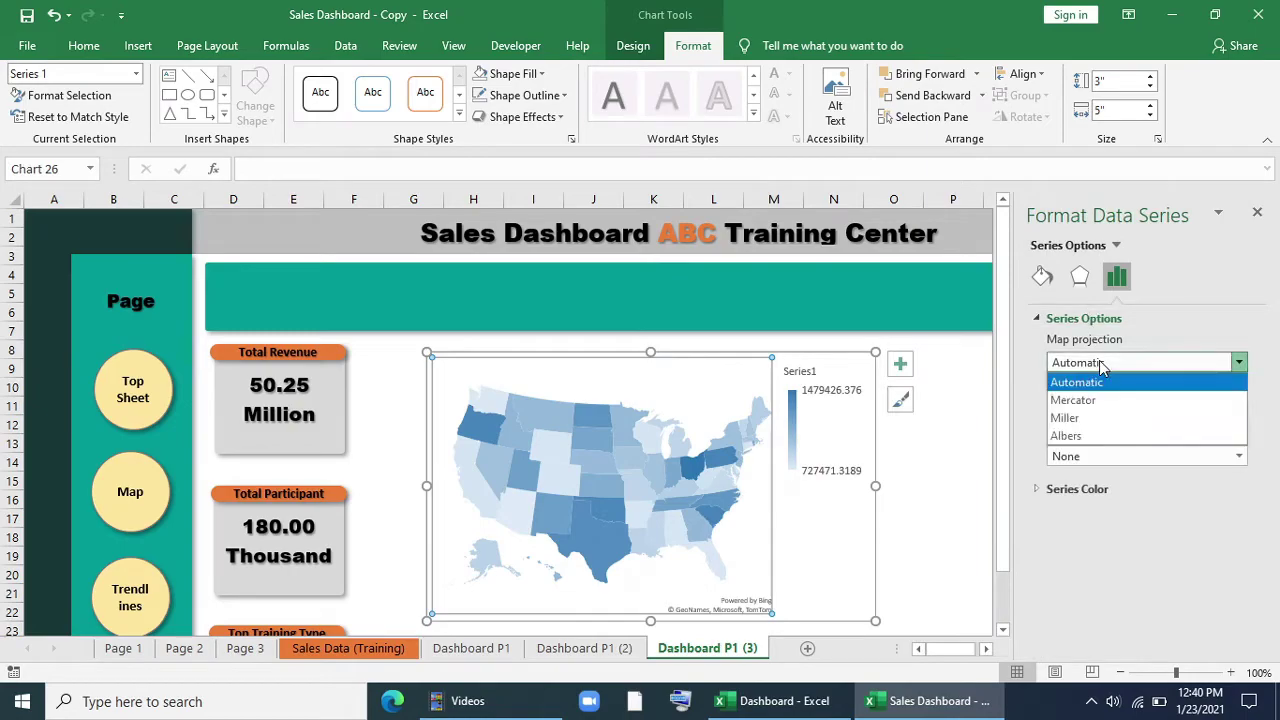
click(1099, 364)
click(1099, 405)
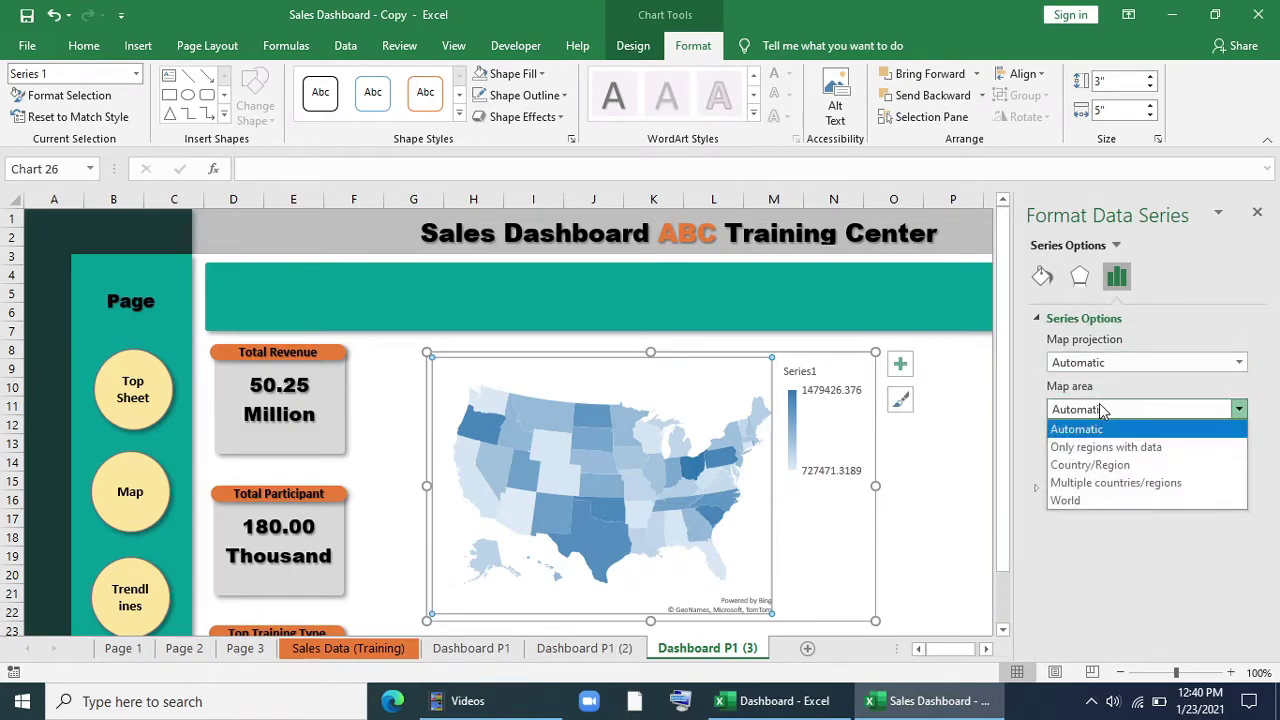
click(1099, 405)
click(1099, 455)
click(1100, 511)
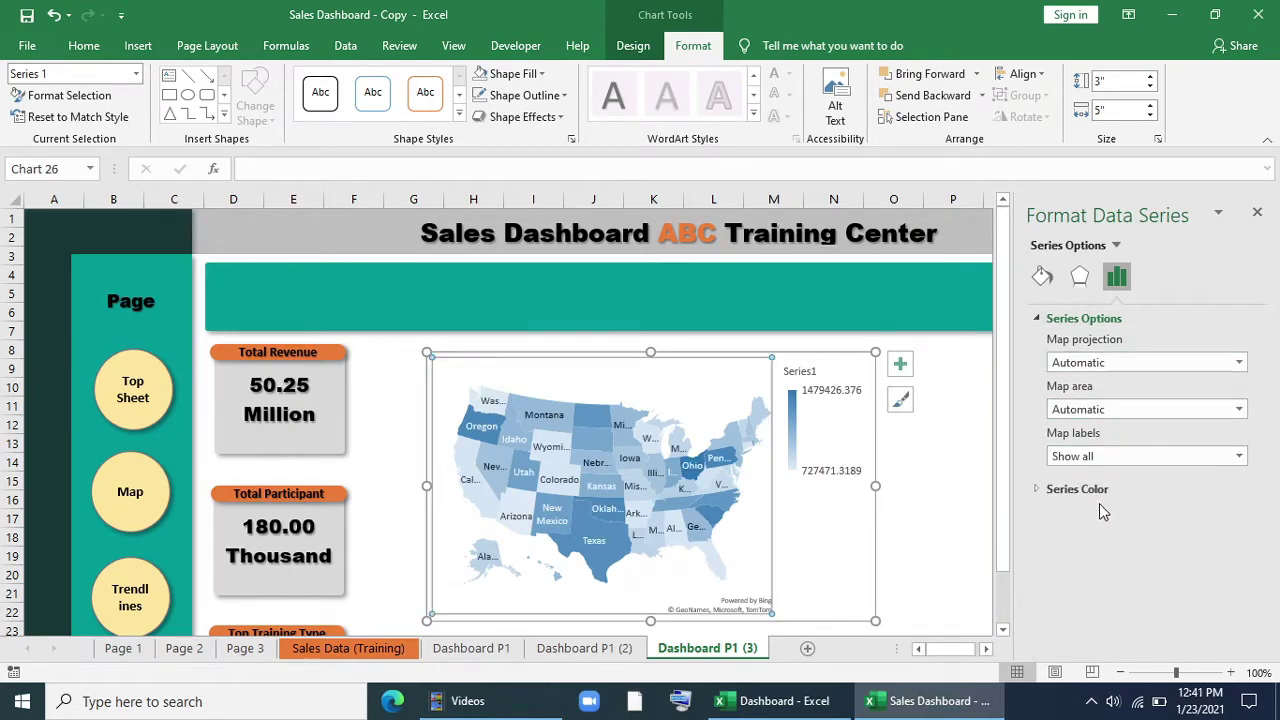
Step: Give the map series a Diverging (3-color) scale with red as the minimum color
click(1078, 489)
click(1110, 512)
click(1103, 553)
scroll(1105, 563, down, 1)
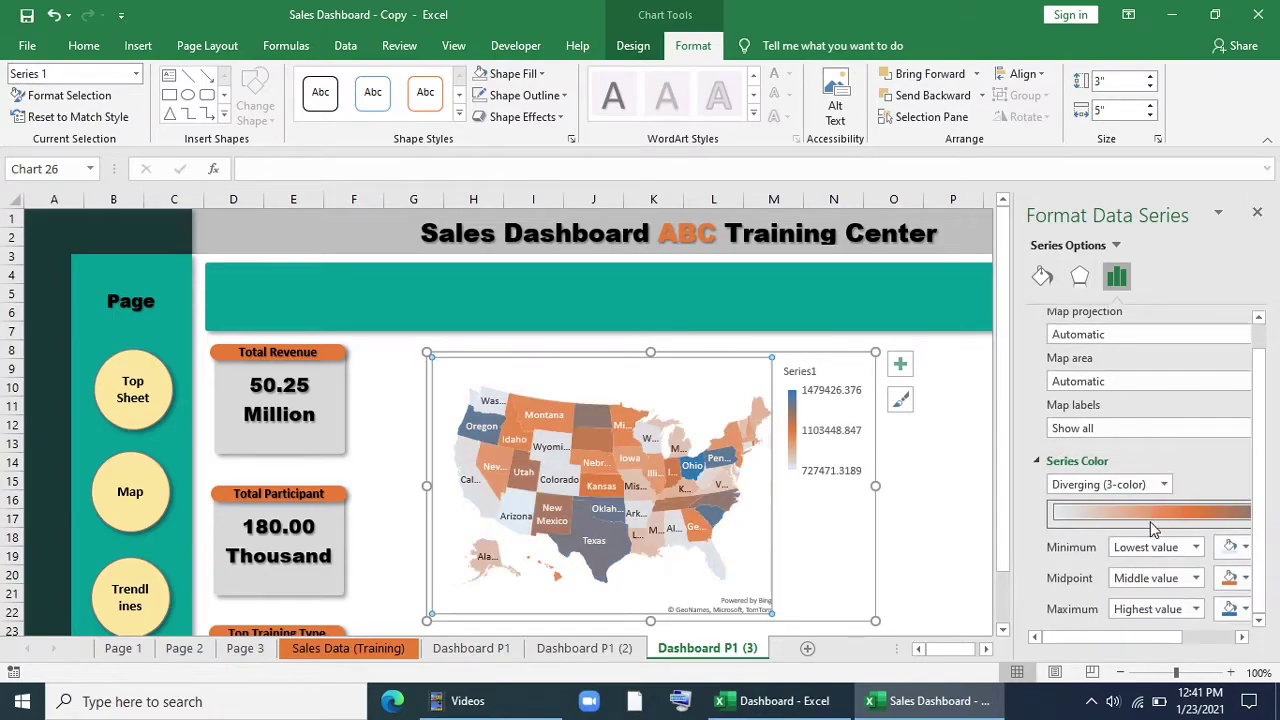
click(1237, 549)
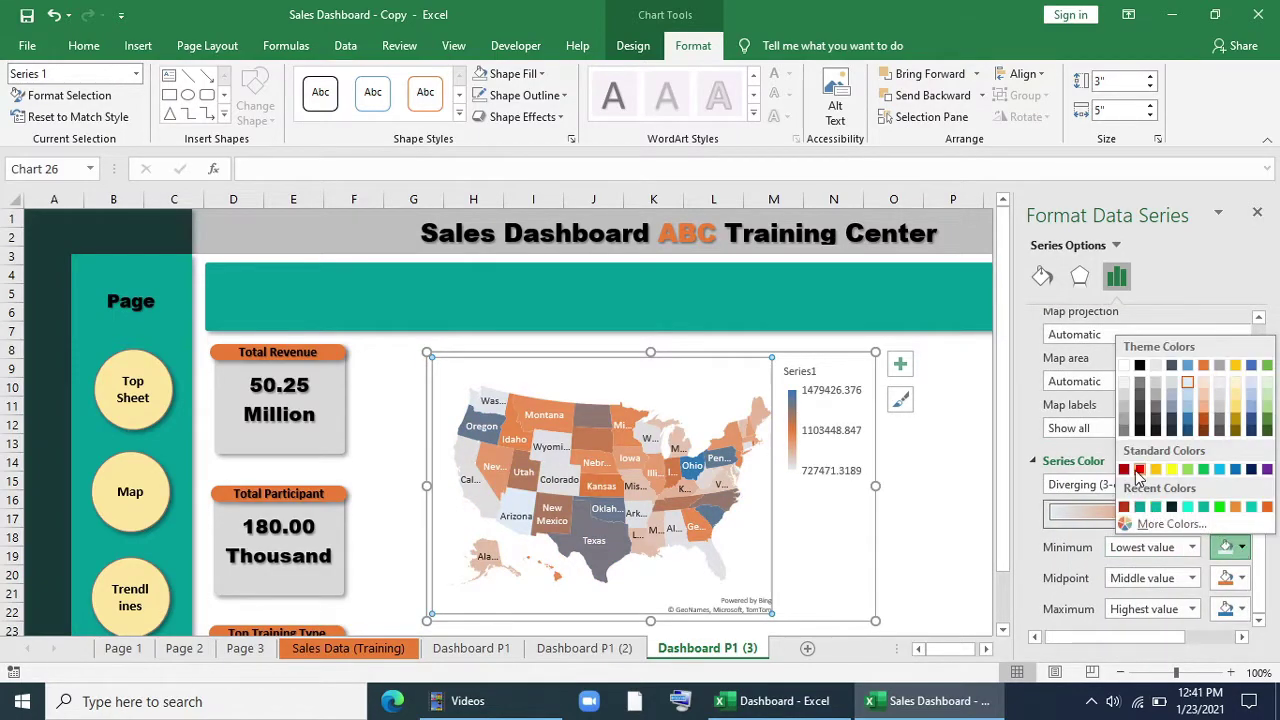
click(1138, 470)
Step: Set the map scale's midpoint color to orange after trying yellow, and its maximum color to teal
click(1241, 578)
click(1171, 501)
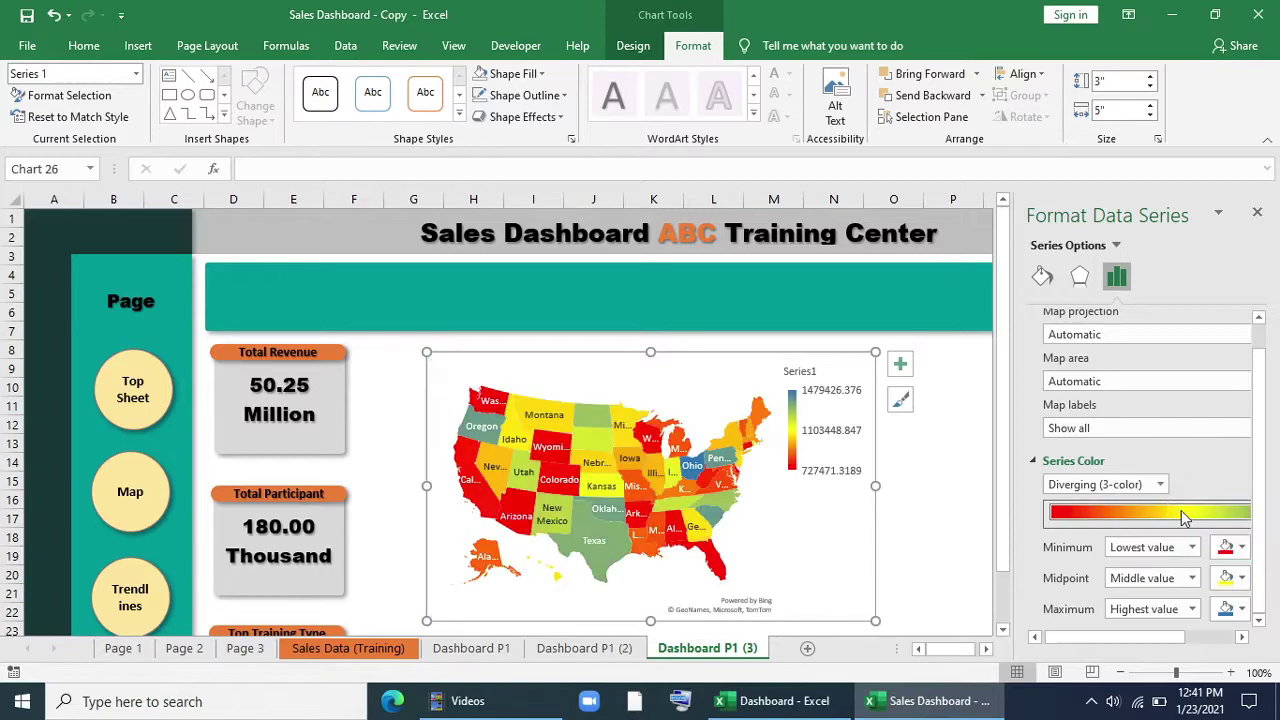
click(1240, 609)
click(1143, 577)
click(1241, 578)
click(1198, 483)
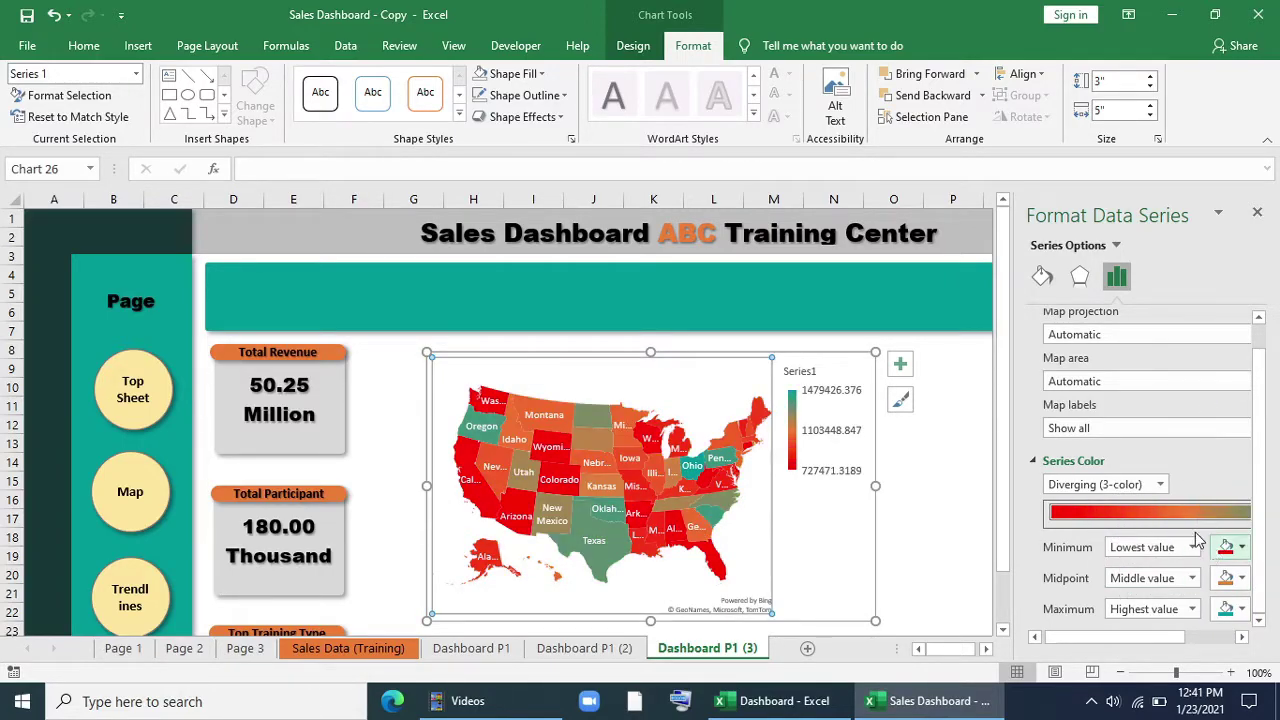
Step: Try orange as the map scale's minimum color and restore red
click(1226, 549)
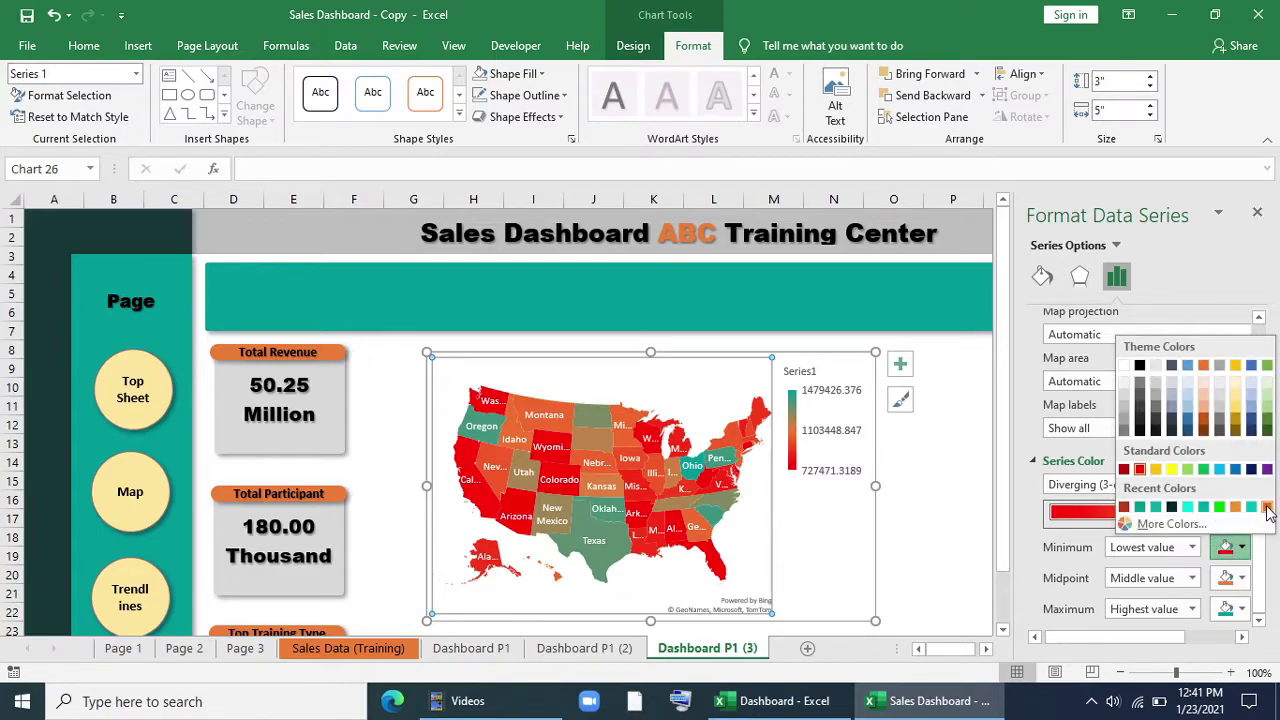
click(1266, 508)
click(1226, 549)
click(1137, 466)
Step: Set the map scale's maximum color to bright green and close the series formatting options
click(1228, 609)
click(1207, 546)
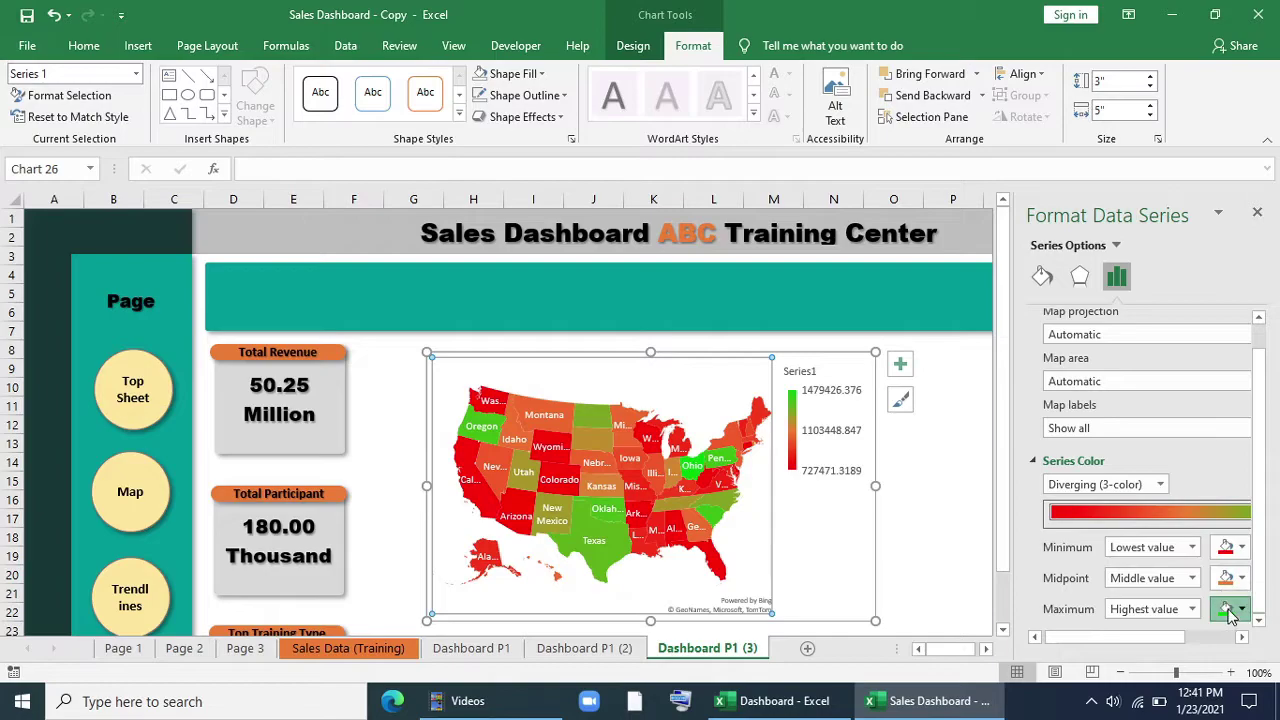
click(1228, 609)
click(1224, 609)
click(1257, 212)
Step: Move the map chart directly beneath the banner next to the cards and enlarge it to fill the remaining dashboard area
drag(607, 354, 539, 352)
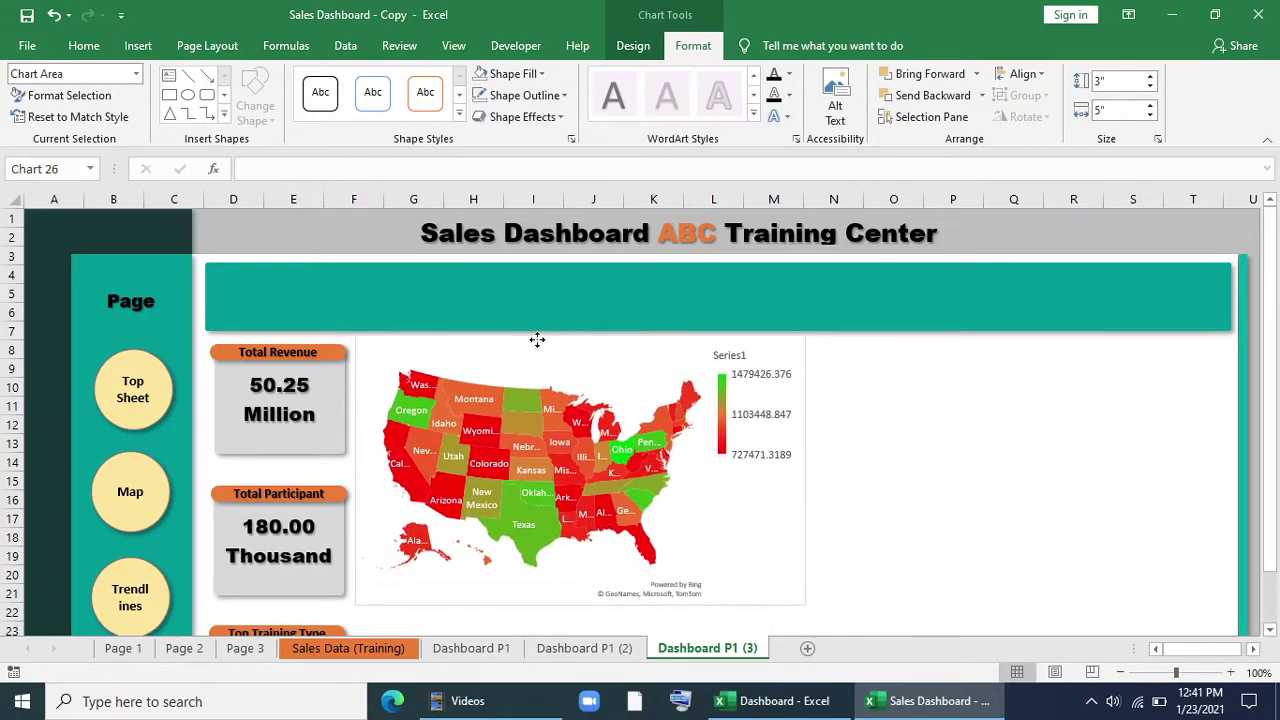
scroll(700, 420, down, 3)
drag(805, 436, 1232, 591)
scroll(1044, 540, up, 2)
scroll(1044, 540, up, 1)
click(1057, 320)
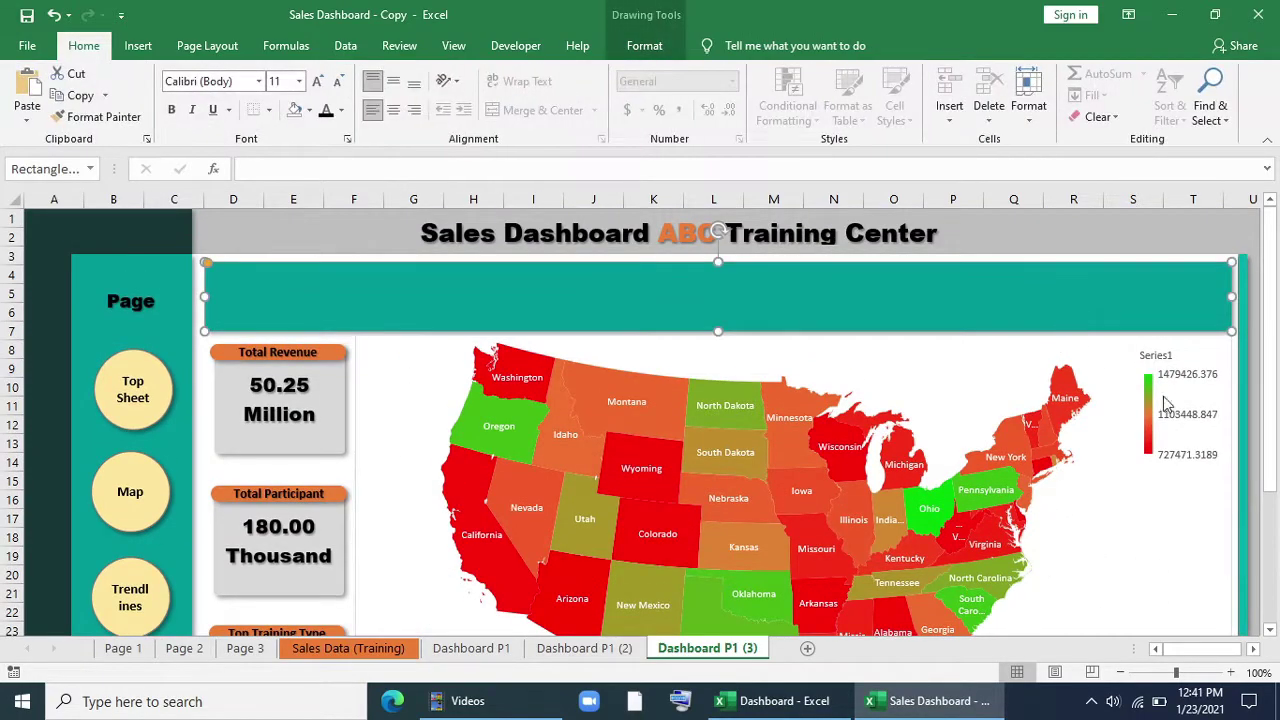
Step: Set the map chart's legend position to Right and close the legend formatting options
scroll(975, 490, down, 3)
right_click(1165, 265)
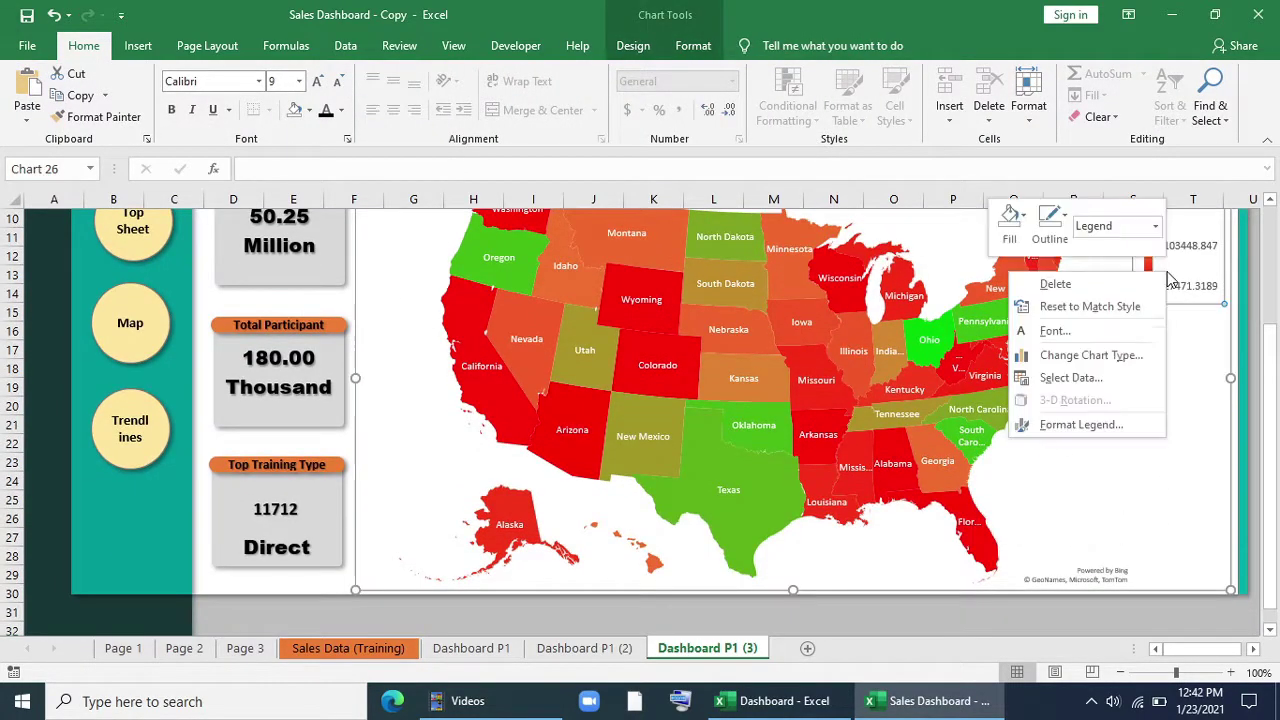
click(1105, 424)
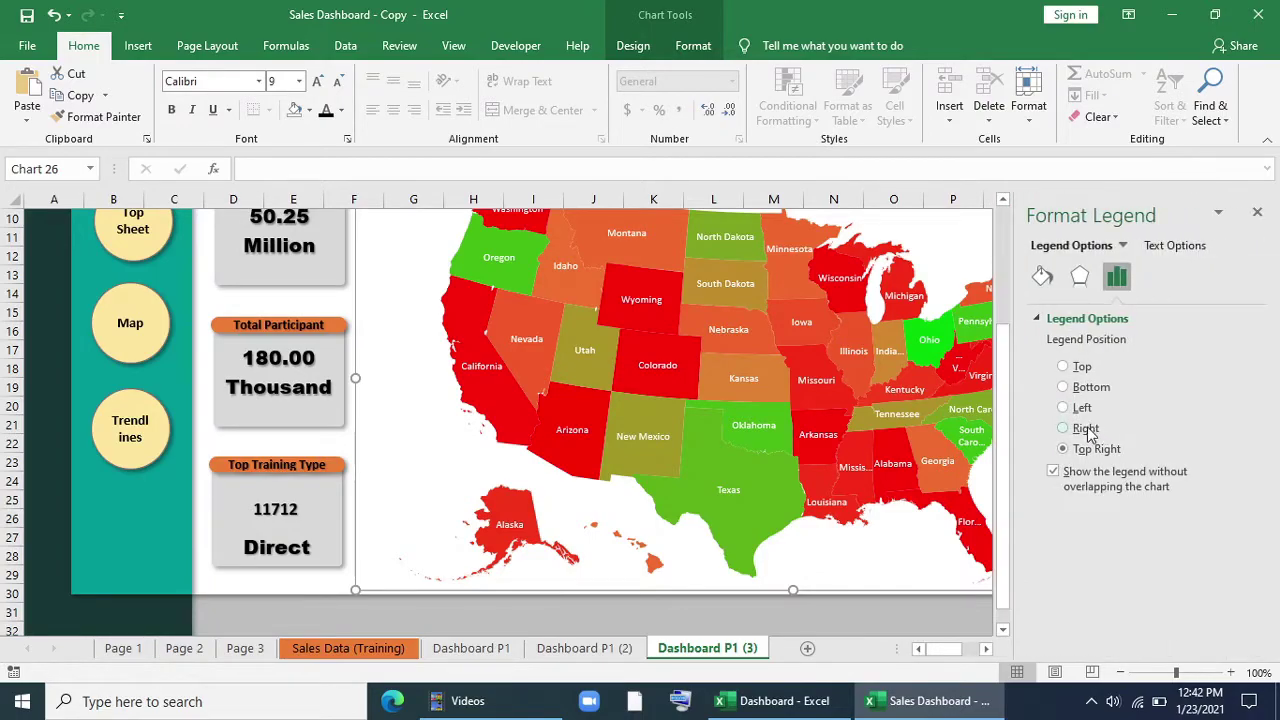
click(1257, 213)
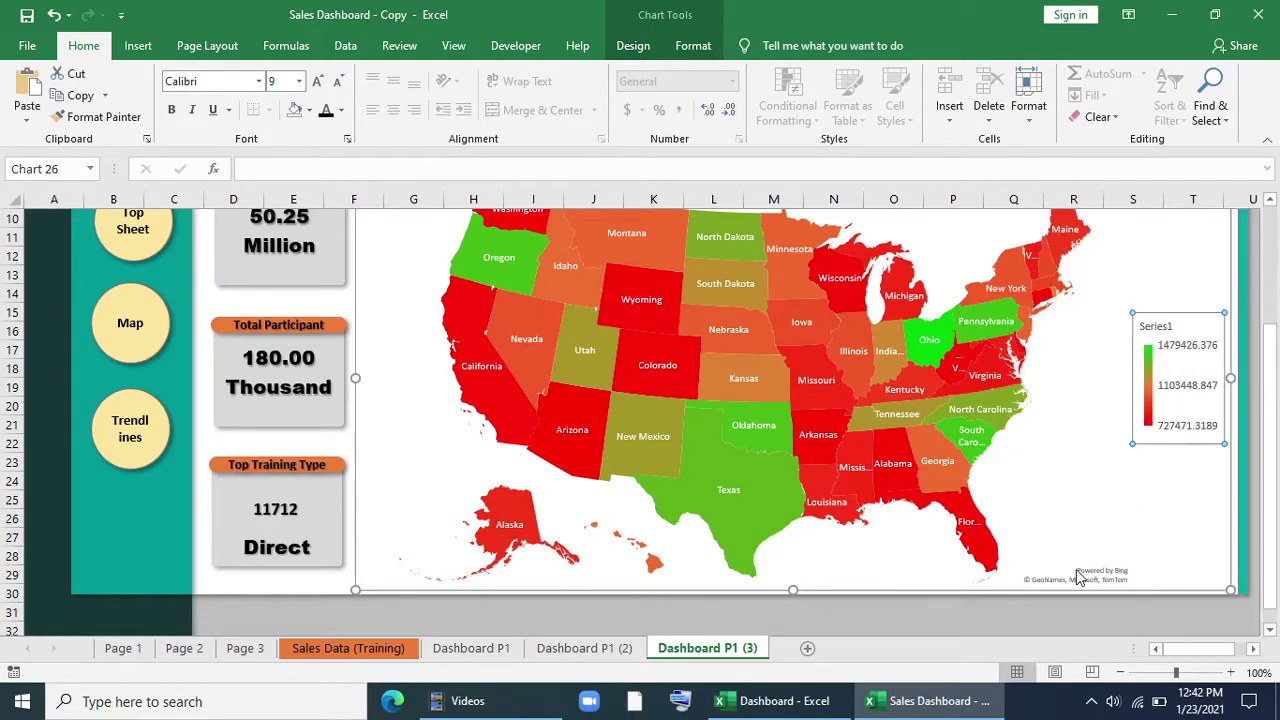
Step: Duplicate the orange Total Revenue card heading, rename the copy "Revenue", and place it over the map legend's series title
scroll(1074, 614, up, 3)
click(794, 350)
drag(794, 334, 1090, 480)
scroll(826, 474, down, 3)
scroll(826, 474, up, 3)
click(324, 355)
click(1133, 496)
click(1197, 480)
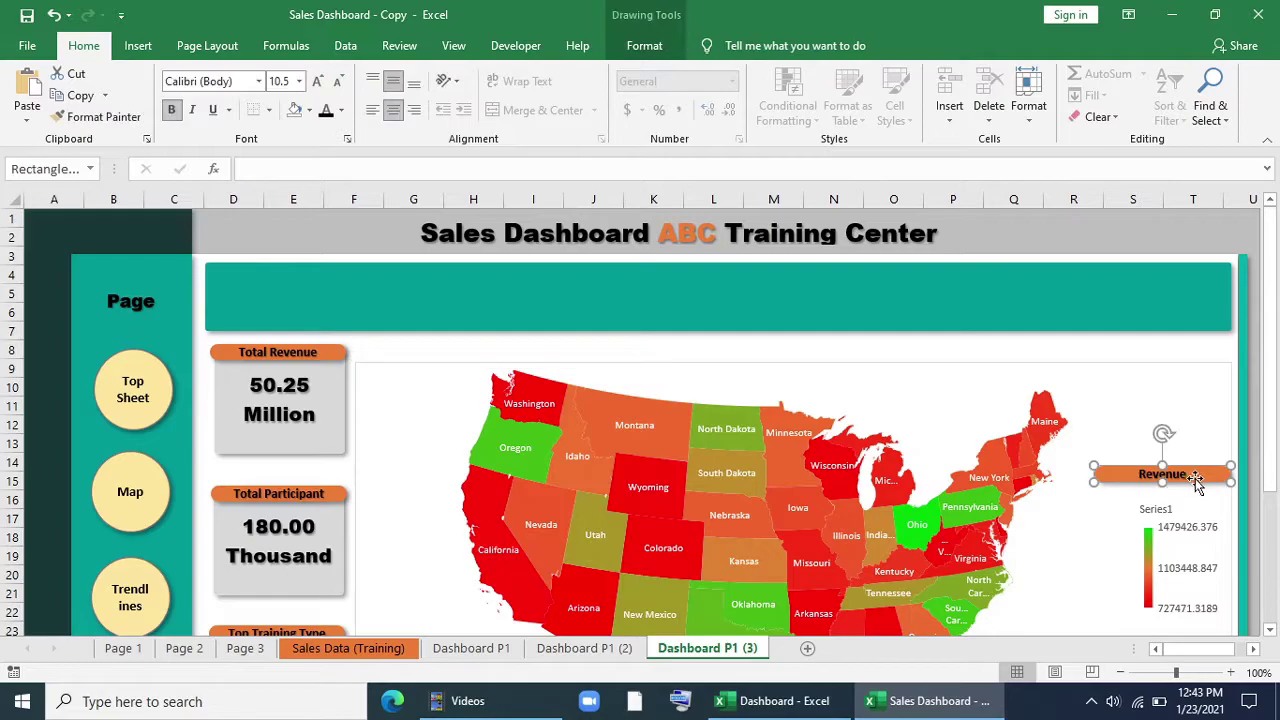
drag(1197, 480, 1202, 495)
Step: Extend the map chart's upper edge back to the teal banner and deselect the chart
click(795, 372)
drag(793, 362, 790, 336)
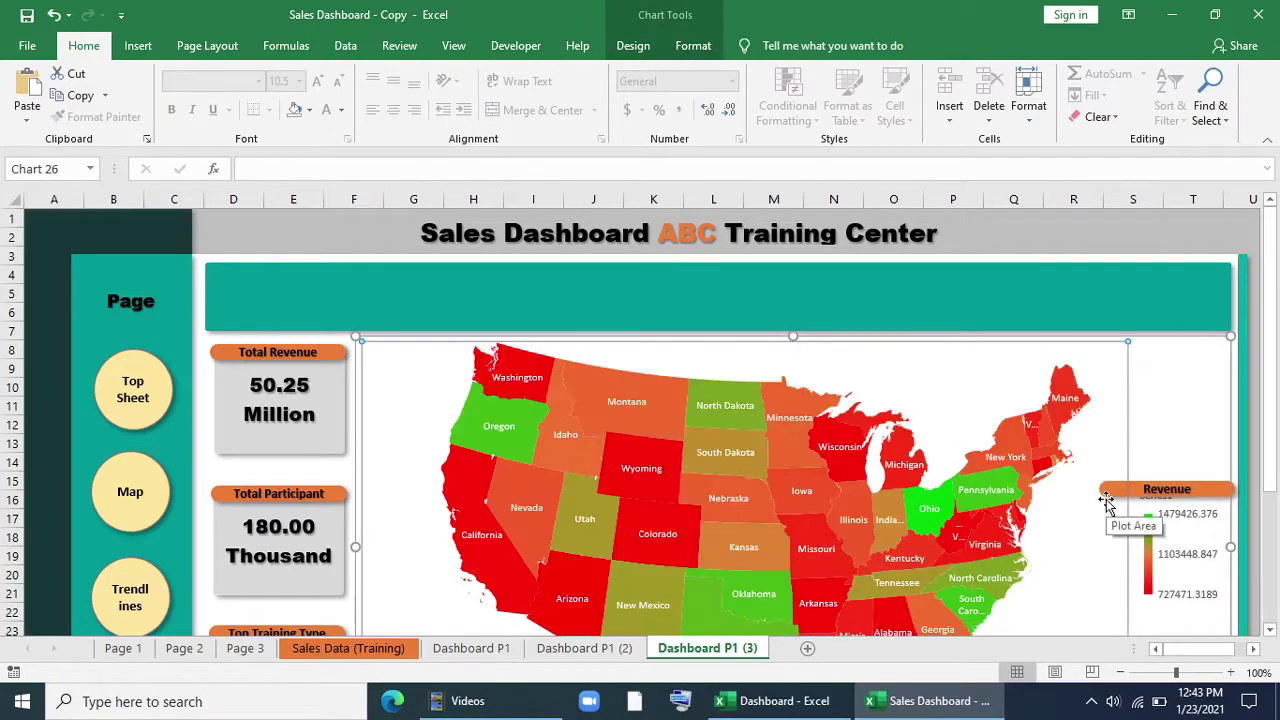
click(1109, 500)
click(1216, 388)
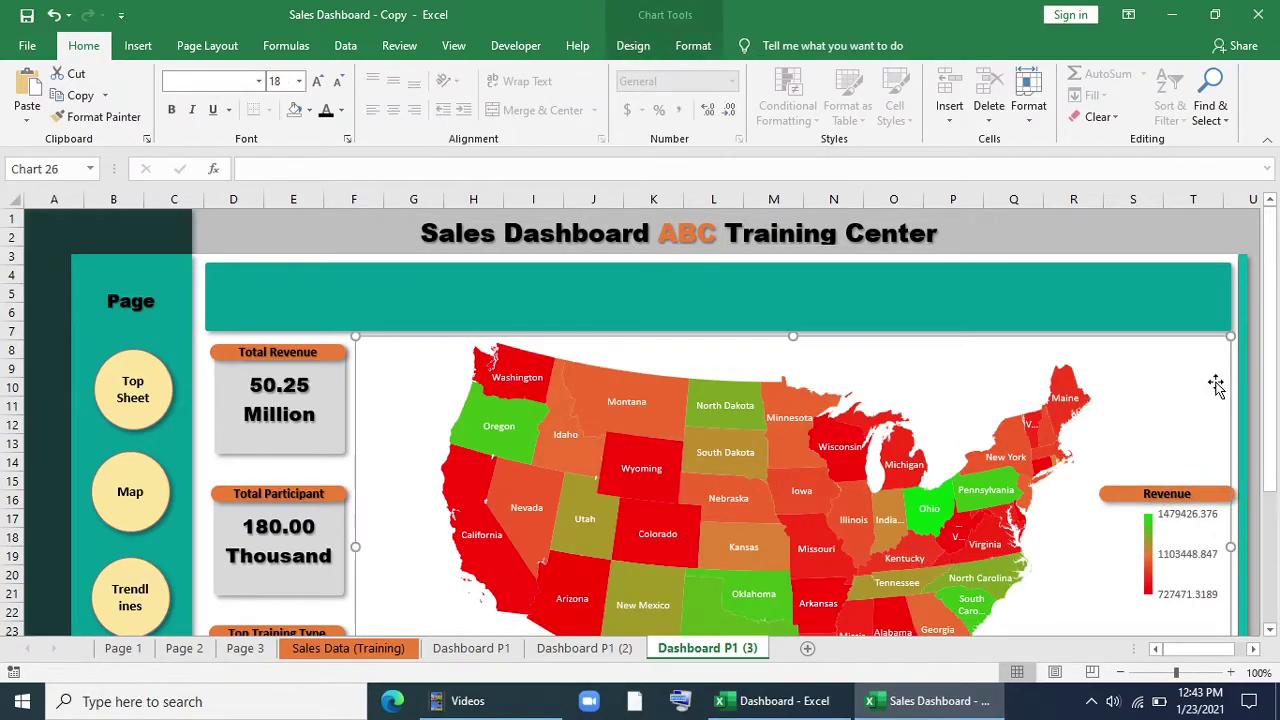
scroll(1024, 470, down, 4)
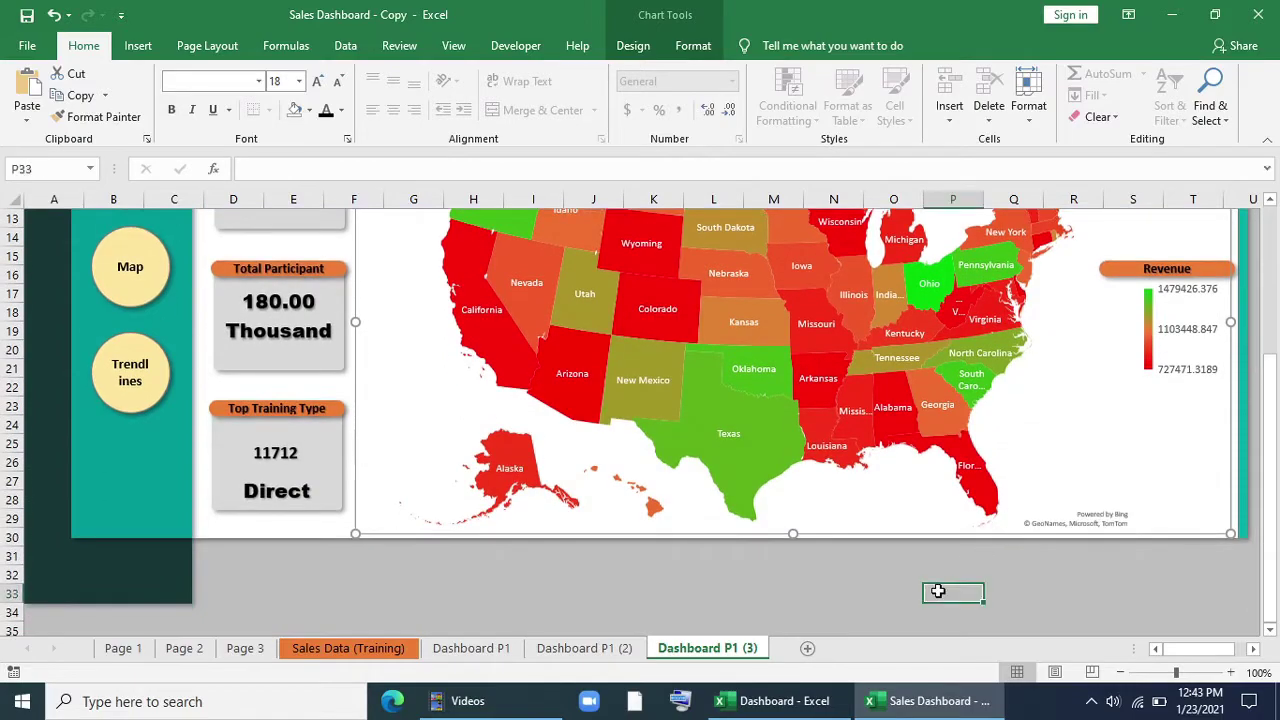
click(937, 591)
scroll(937, 591, up, 4)
scroll(937, 592, down, 1)
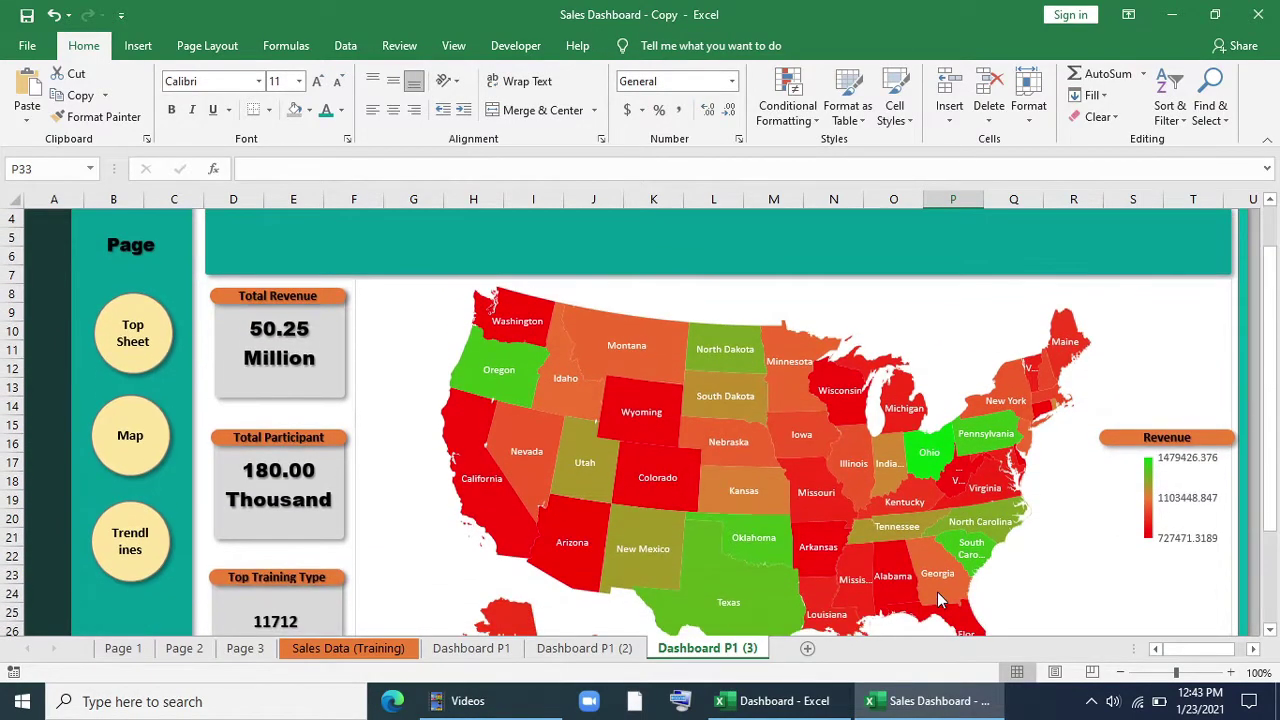
scroll(937, 591, down, 1)
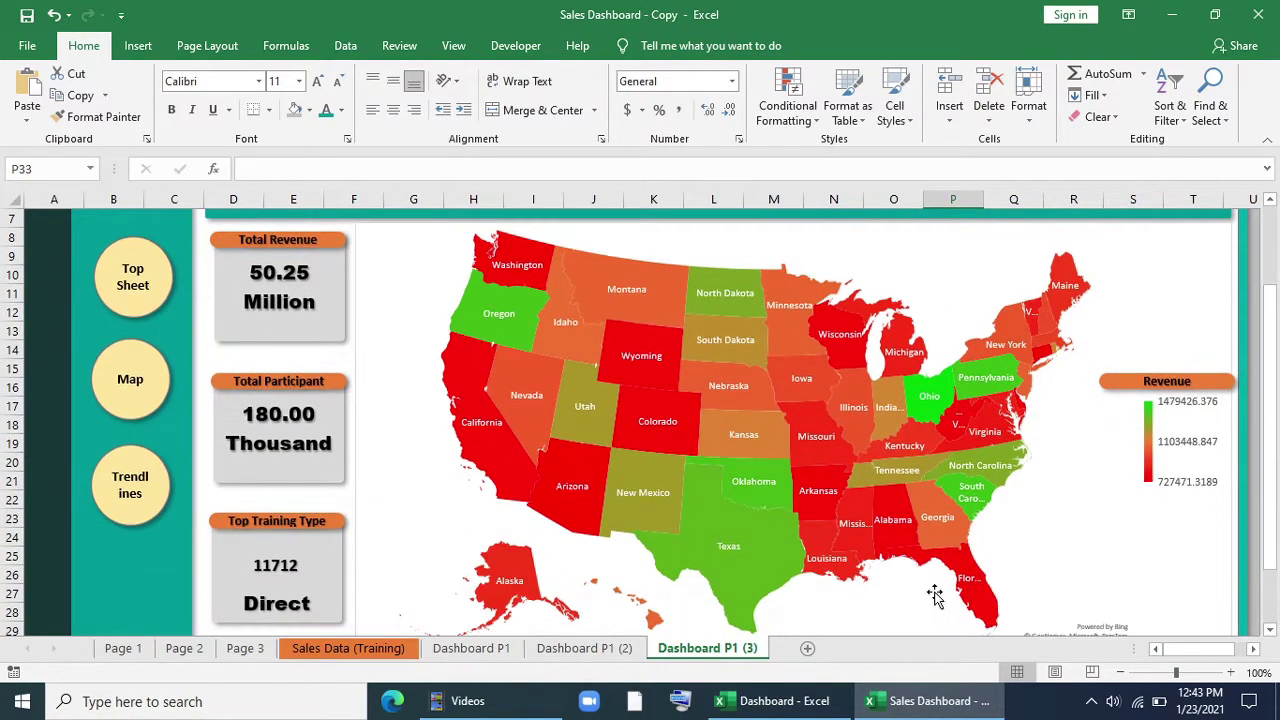
scroll(806, 567, up, 2)
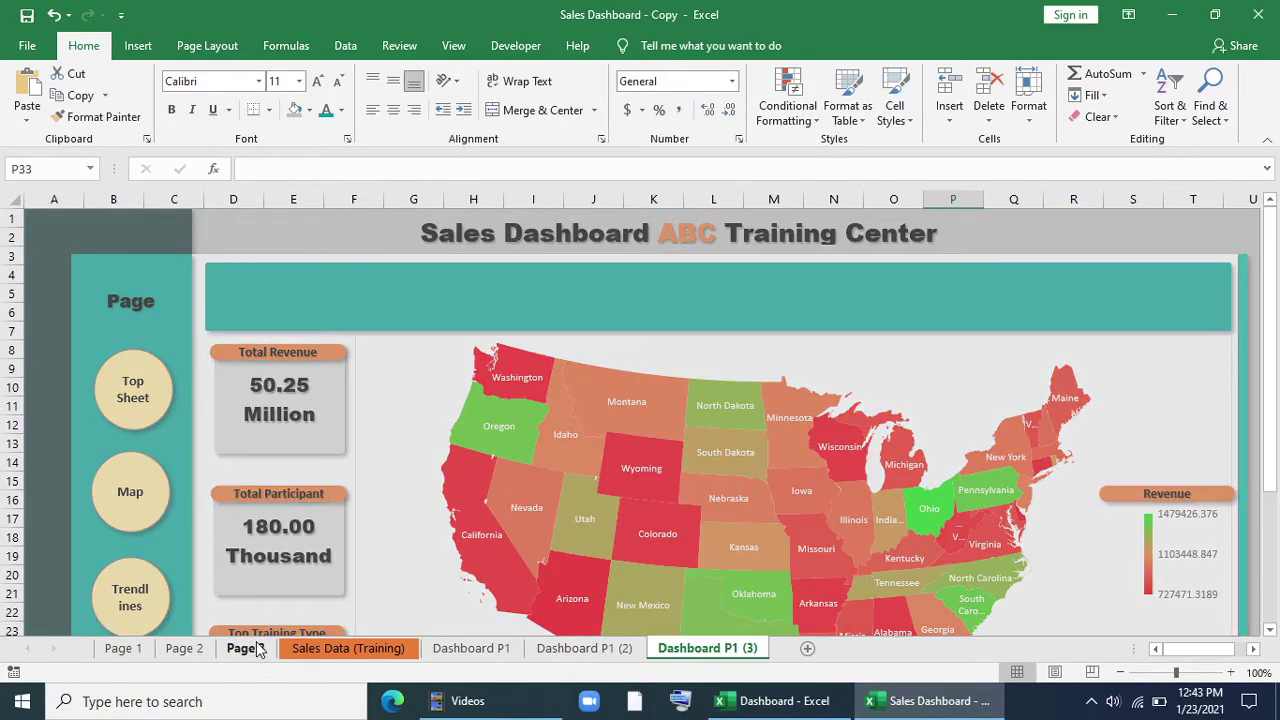
Step: Insert Training Type and Years slicers for the training location revenue pivot table on the Page 3 sheet
click(245, 648)
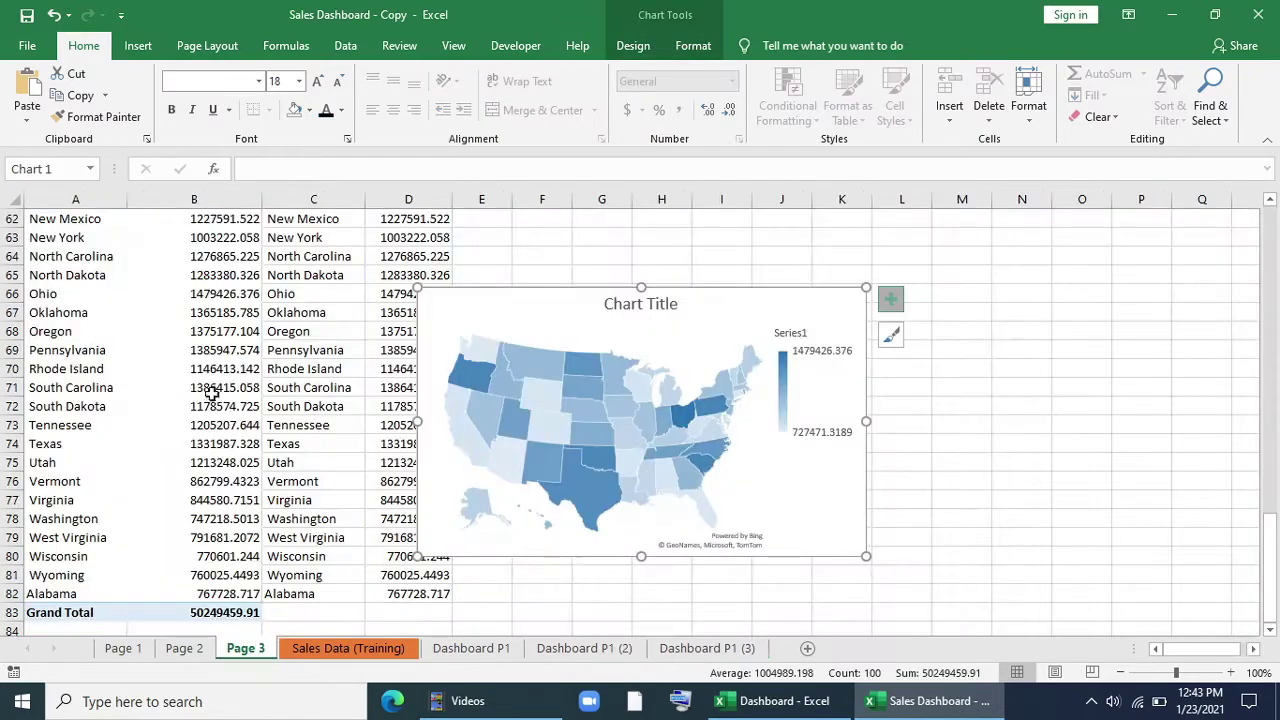
click(208, 387)
click(138, 48)
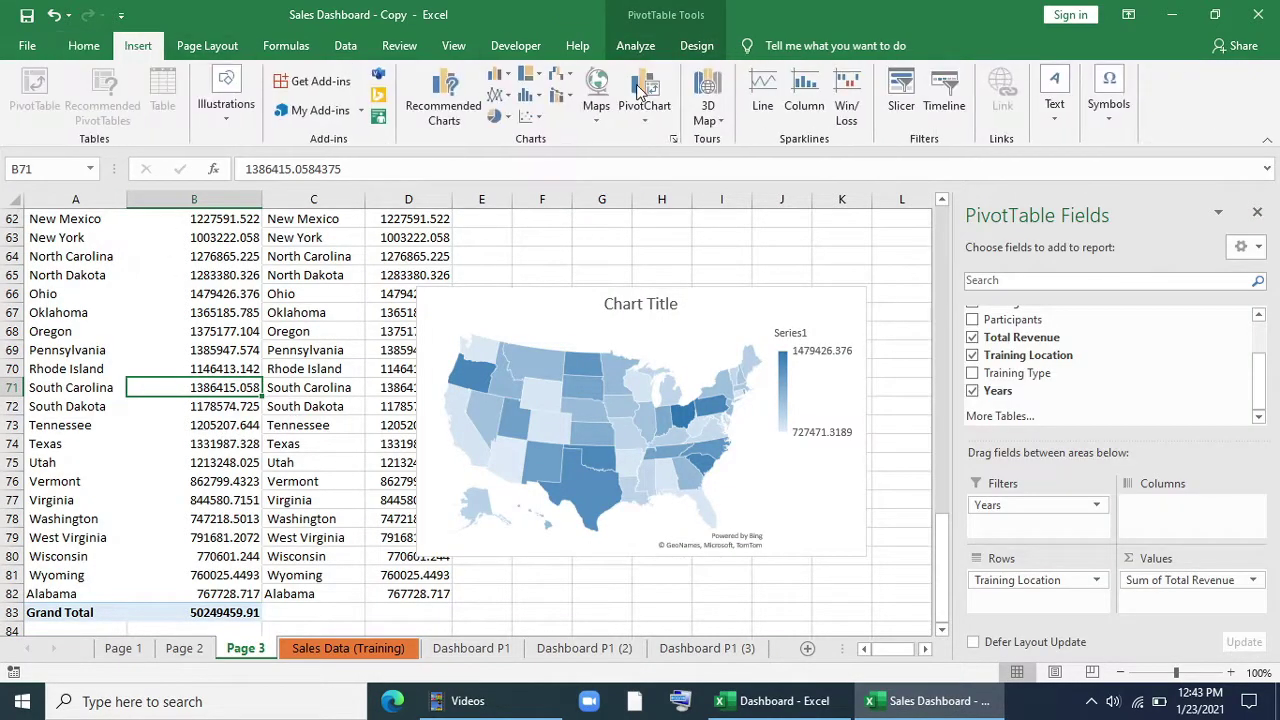
click(910, 115)
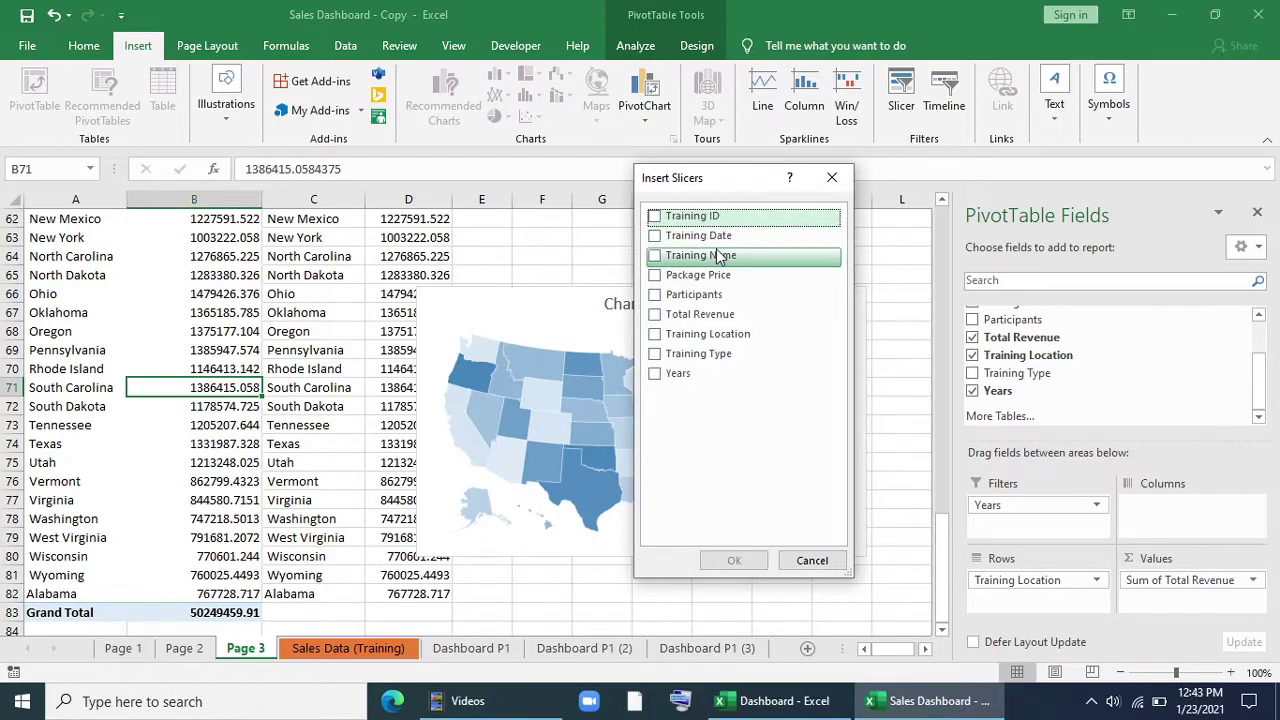
click(656, 354)
click(733, 560)
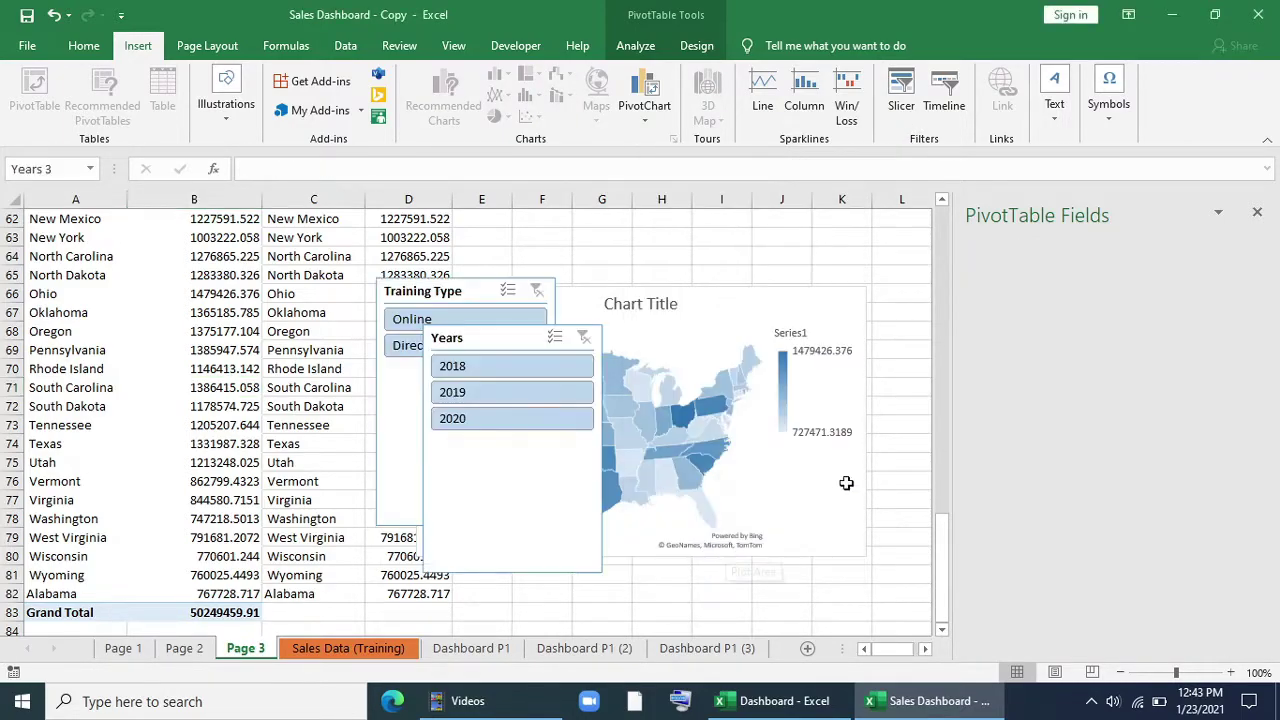
Step: Move both slicers from Page 3 to the Dashboard P1 (3) sheet and apply the custom teal slicer style
key(ctrl+x)
click(707, 648)
click(316, 305)
key(ctrl+v)
drag(316, 325, 630, 313)
click(637, 45)
click(218, 93)
click(657, 297)
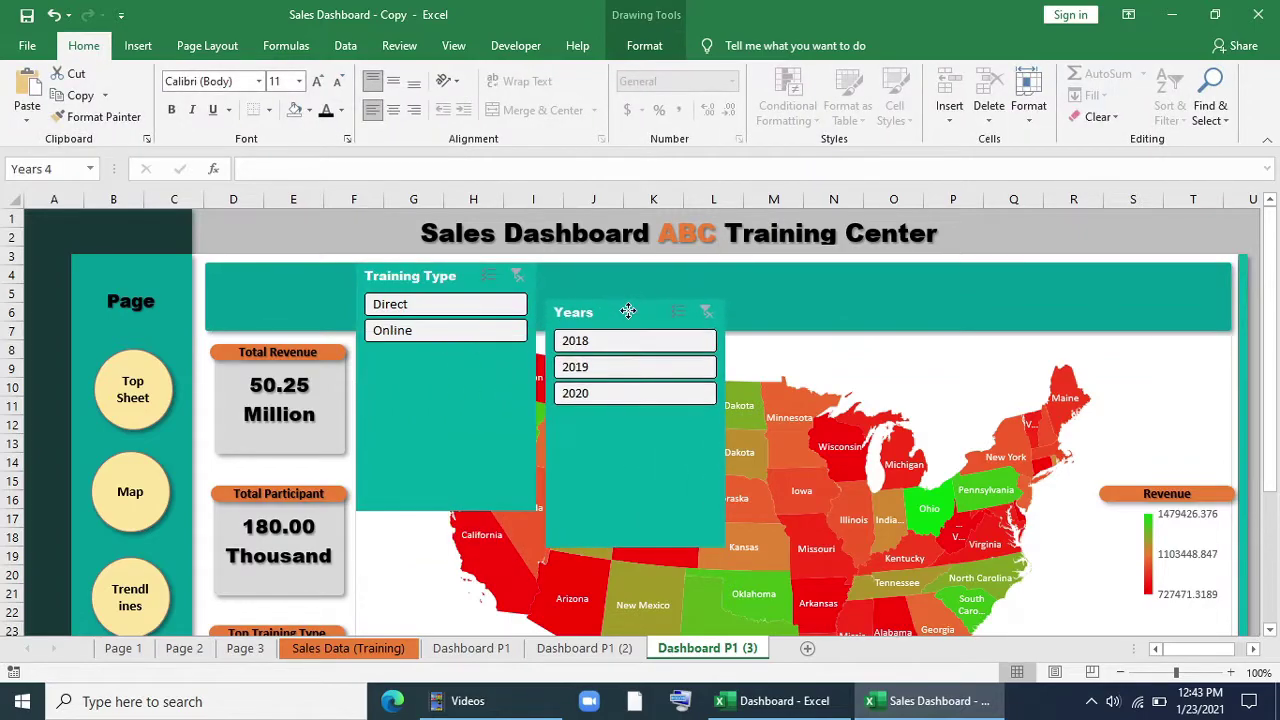
Step: Fit the Years slicer into the banner's left part with three columns, 0.3" button height, and a size of about 0.75" by 5.56"
drag(440, 276, 928, 288)
drag(602, 310, 260, 277)
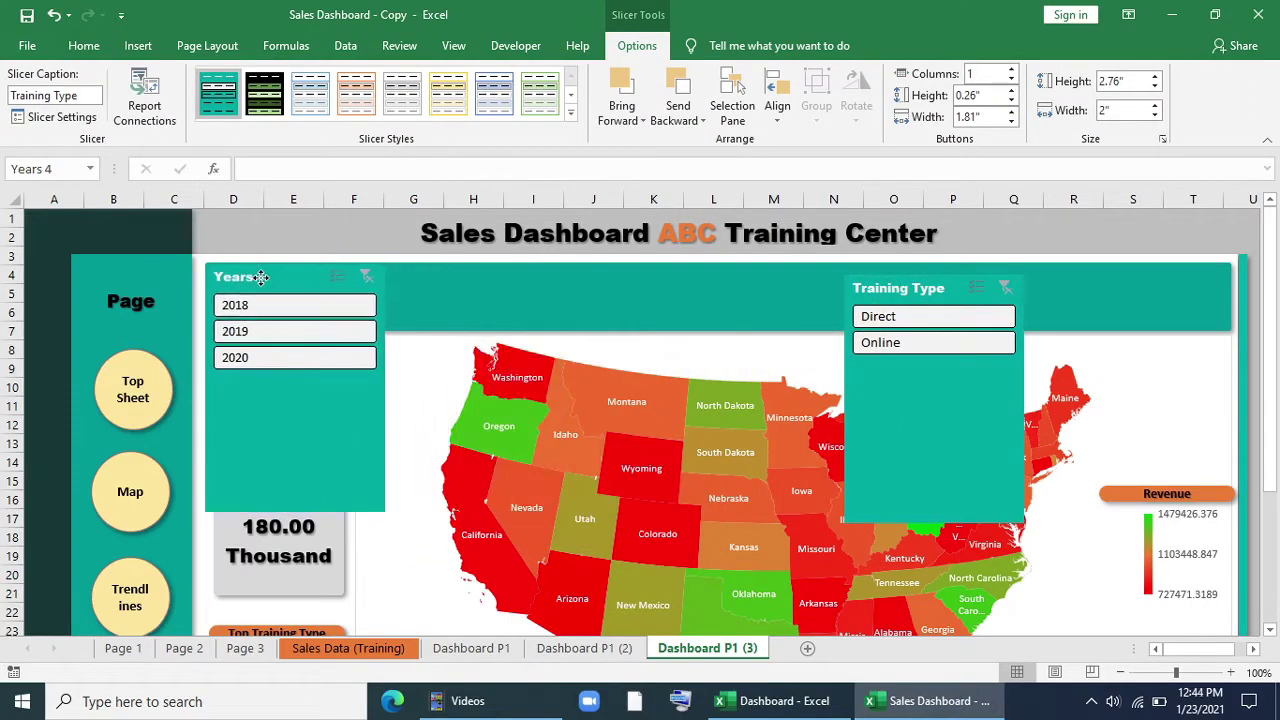
drag(293, 510, 707, 325)
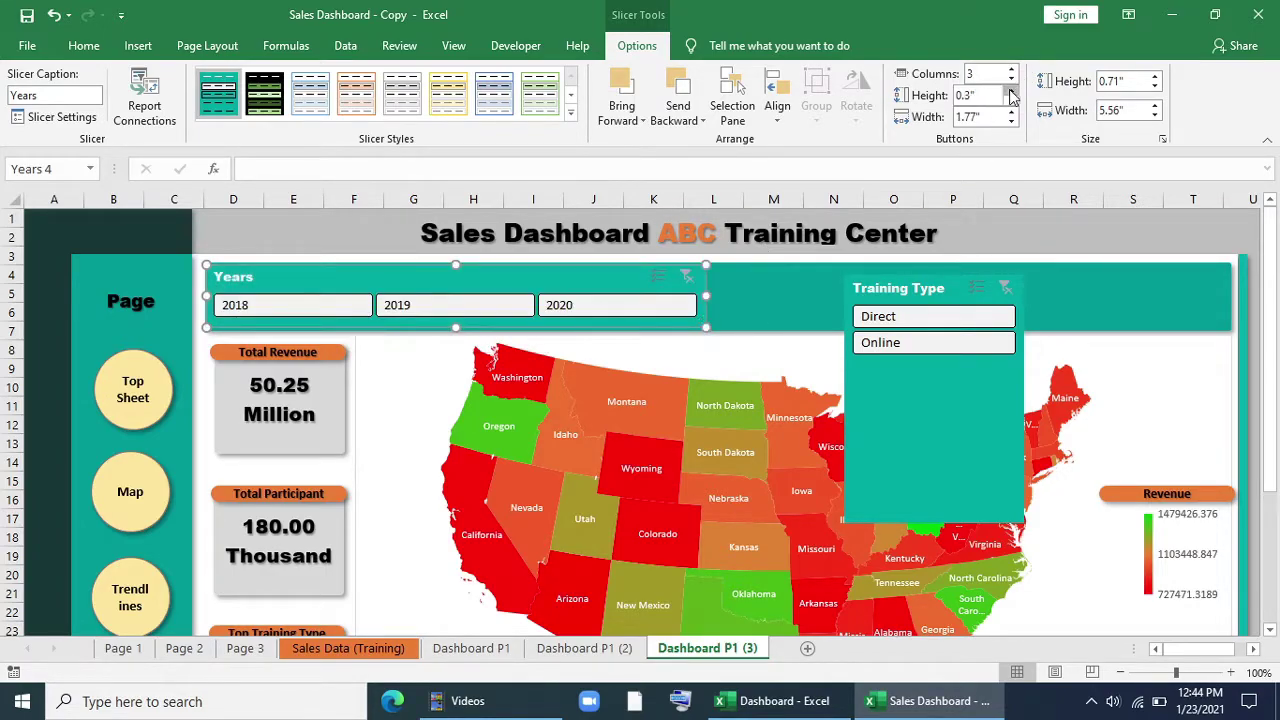
drag(455, 327, 456, 332)
Step: Place the Training Type slicer beside the Years slicer in the banner, with two columns and a size of about 0.71" by 5.16"
drag(860, 288, 728, 275)
drag(800, 511, 806, 328)
drag(888, 296, 1172, 296)
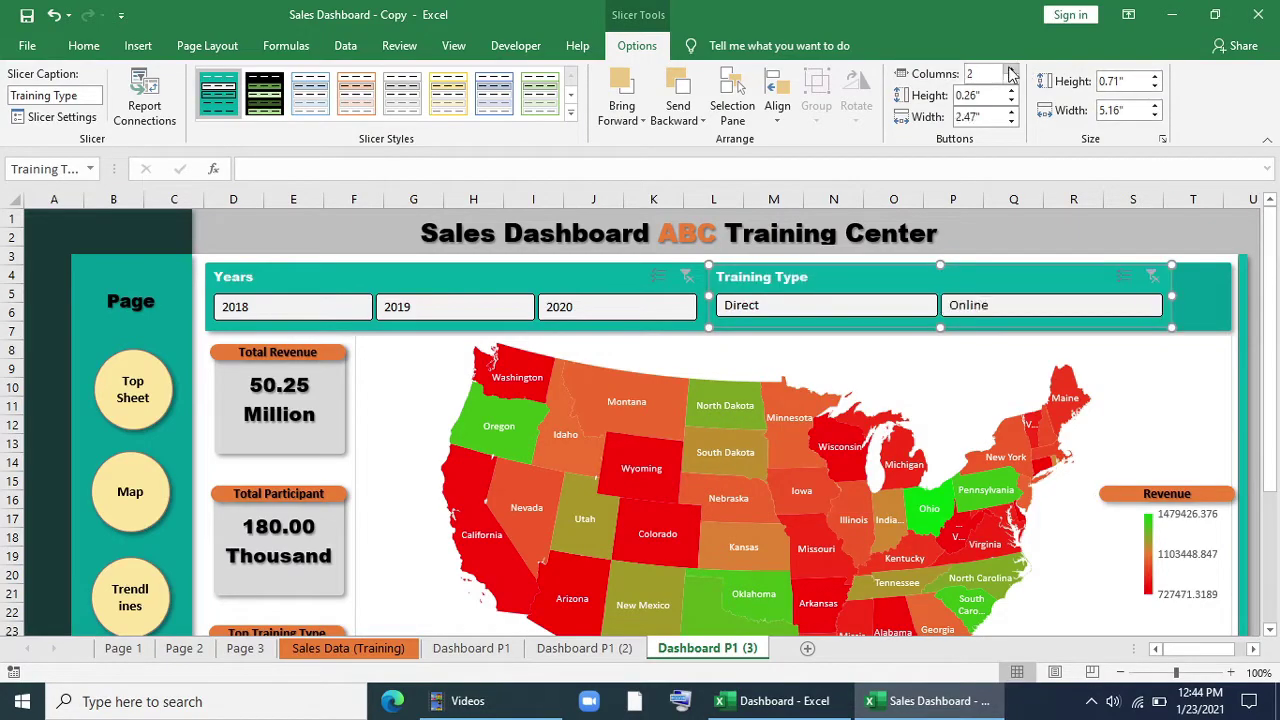
Step: Hide the headers of the Years and Training Type slicers
click(527, 277)
click(62, 117)
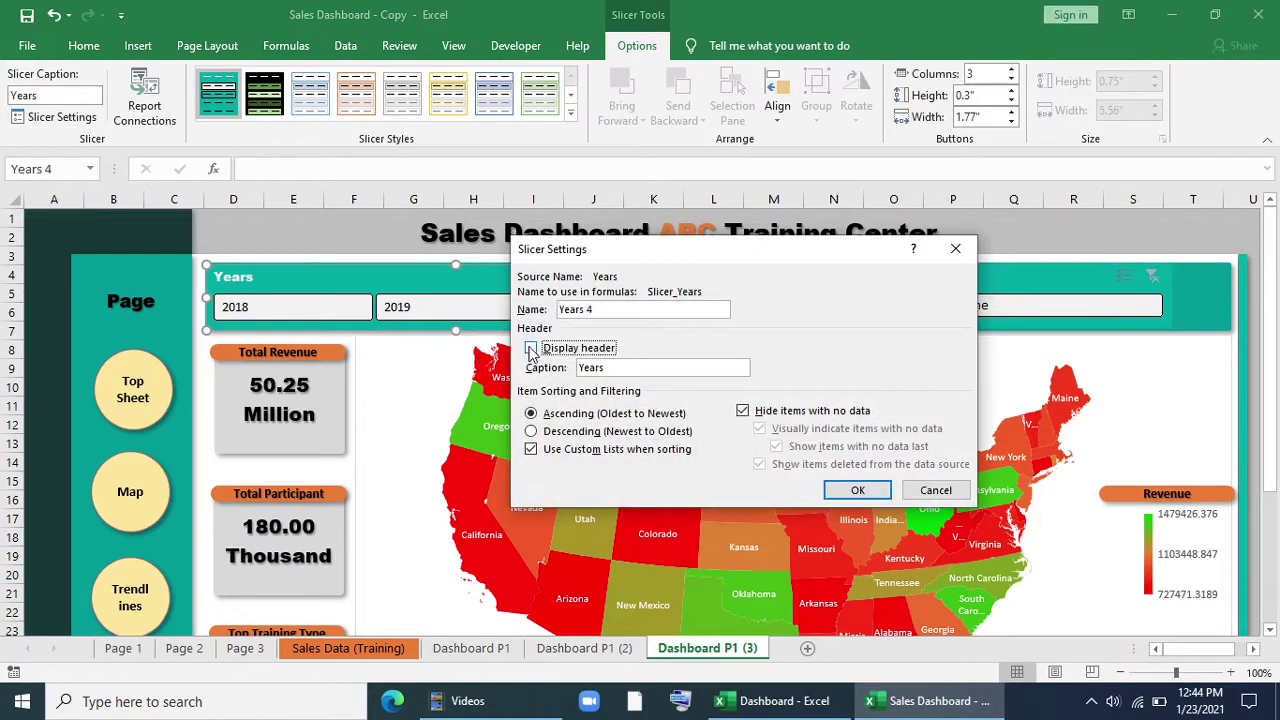
click(857, 491)
click(794, 295)
click(55, 117)
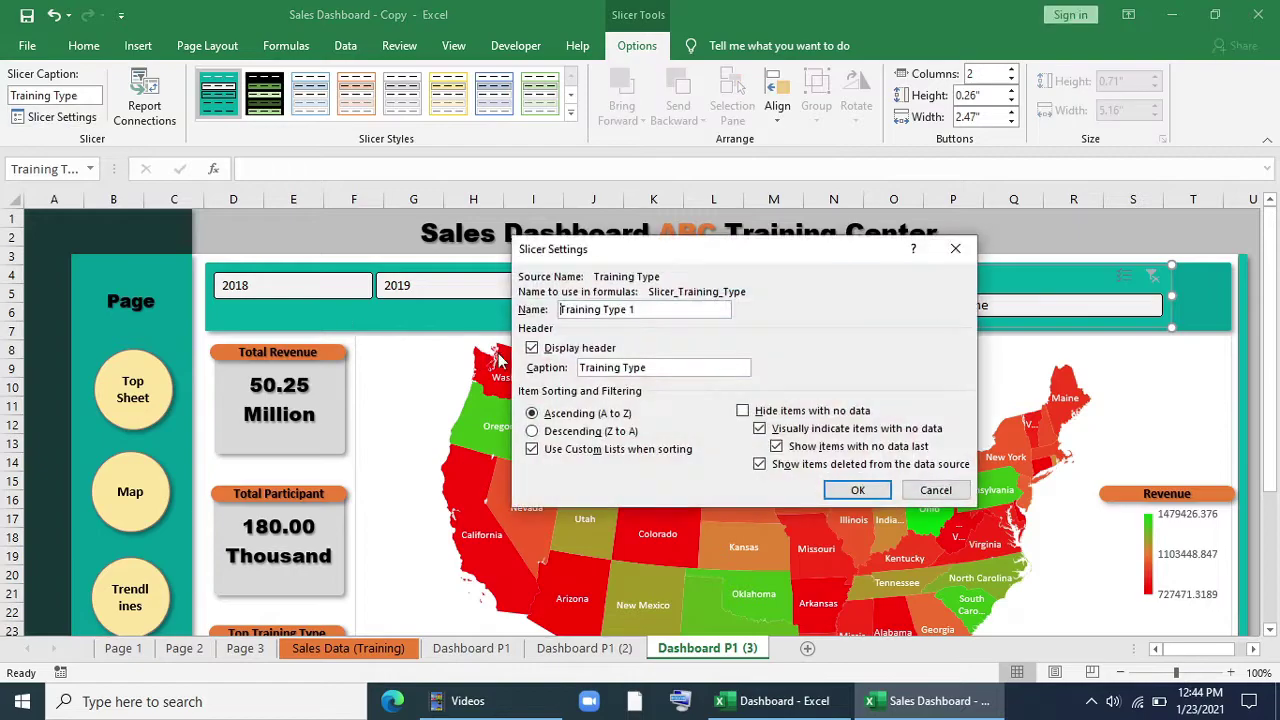
click(852, 490)
Step: Give both slicers a 0.4" button height, and resize the Training Type slicer to about 0.59" by 5.76" within the banner
click(1012, 70)
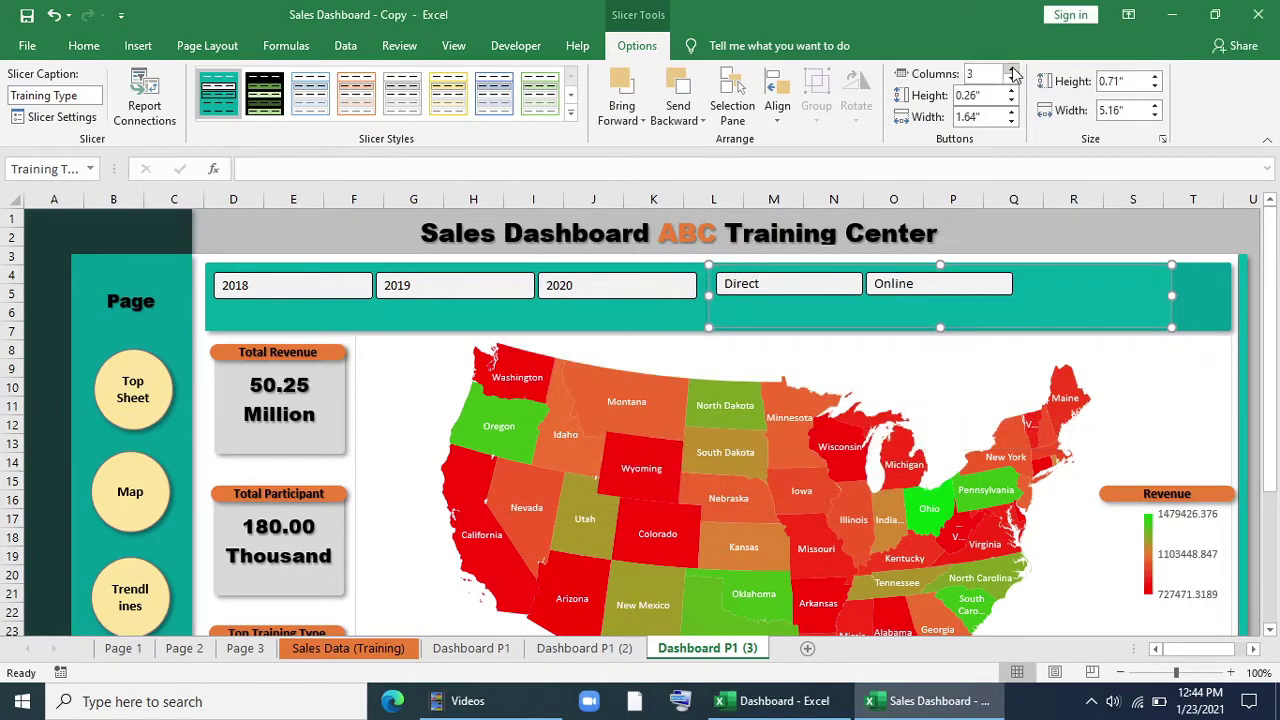
click(1012, 79)
click(1012, 90)
drag(1172, 295, 1227, 295)
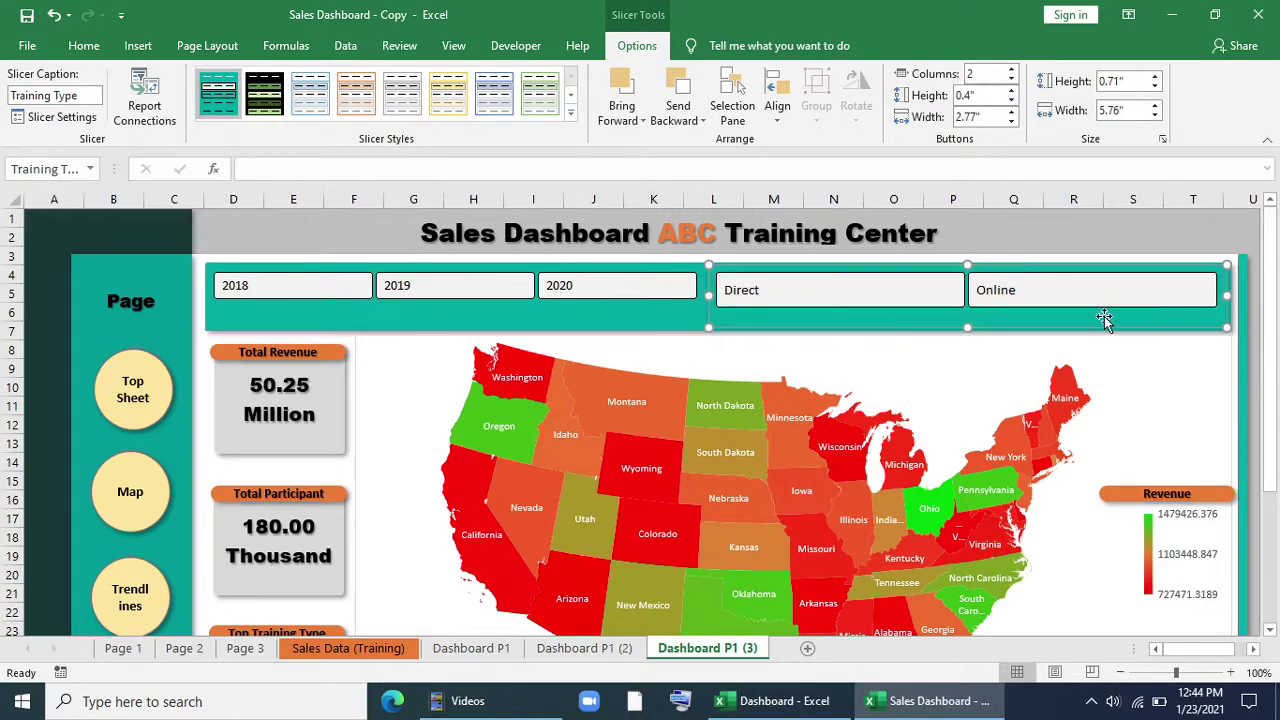
drag(968, 325, 996, 313)
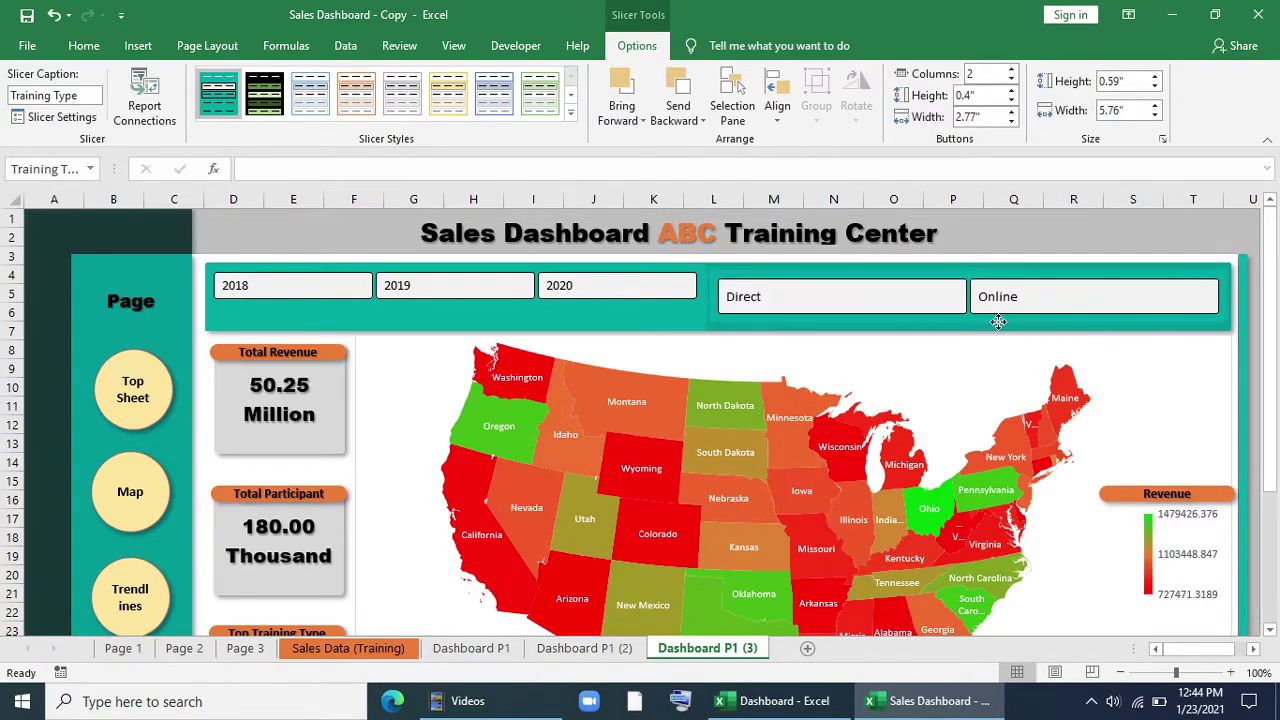
right_click(480, 269)
click(525, 660)
click(731, 416)
Step: Try disconnecting Page 1 pivot tables from the Years slicer, reselect them, and dismiss its report connections
right_click(565, 271)
click(623, 478)
scroll(563, 528, down, 5)
scroll(566, 528, up, 5)
click(468, 488)
click(468, 508)
click(468, 528)
click(468, 547)
scroll(486, 537, down, 1)
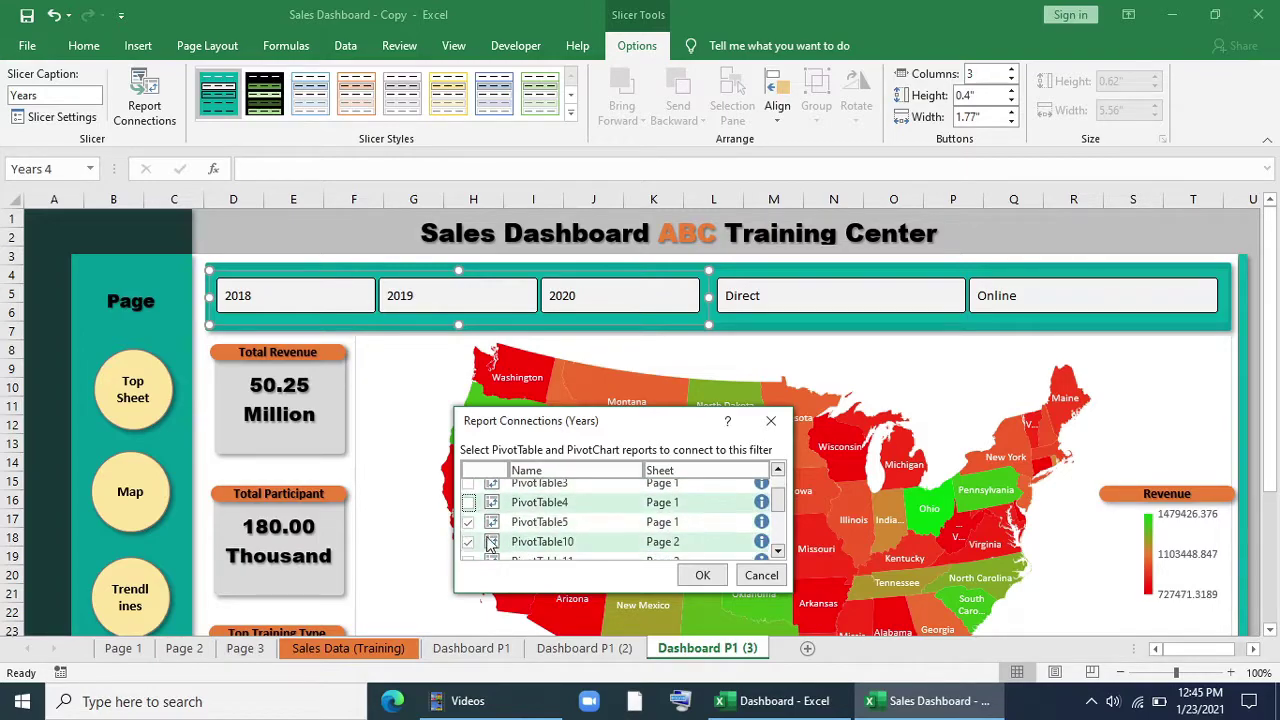
scroll(465, 527, up, 2)
click(468, 488)
click(468, 508)
click(468, 527)
click(468, 547)
click(468, 527)
scroll(477, 542, down, 2)
scroll(480, 540, down, 2)
scroll(491, 537, up, 4)
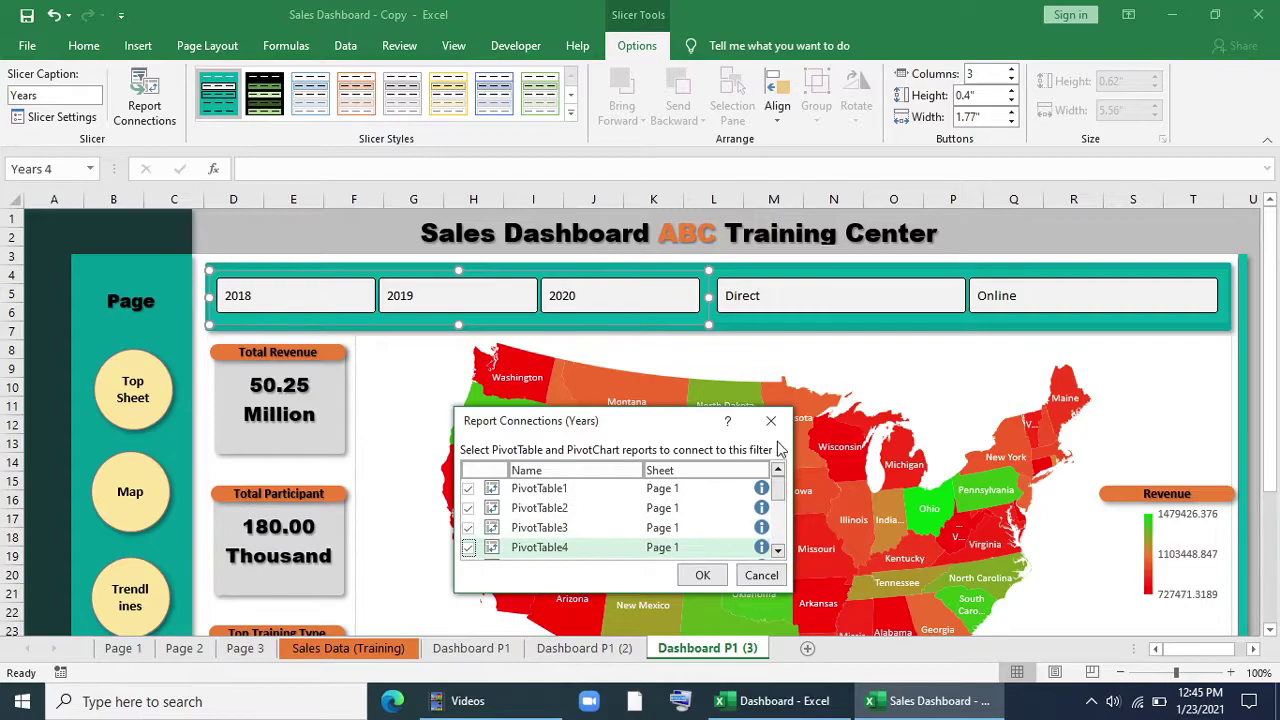
click(771, 421)
Step: Connect the Training Type slicer to the Page 3 pivot tables, including PivotTable16 and PivotTable17
click(763, 268)
click(763, 268)
right_click(763, 268)
click(810, 479)
scroll(690, 520, down, 5)
click(652, 529)
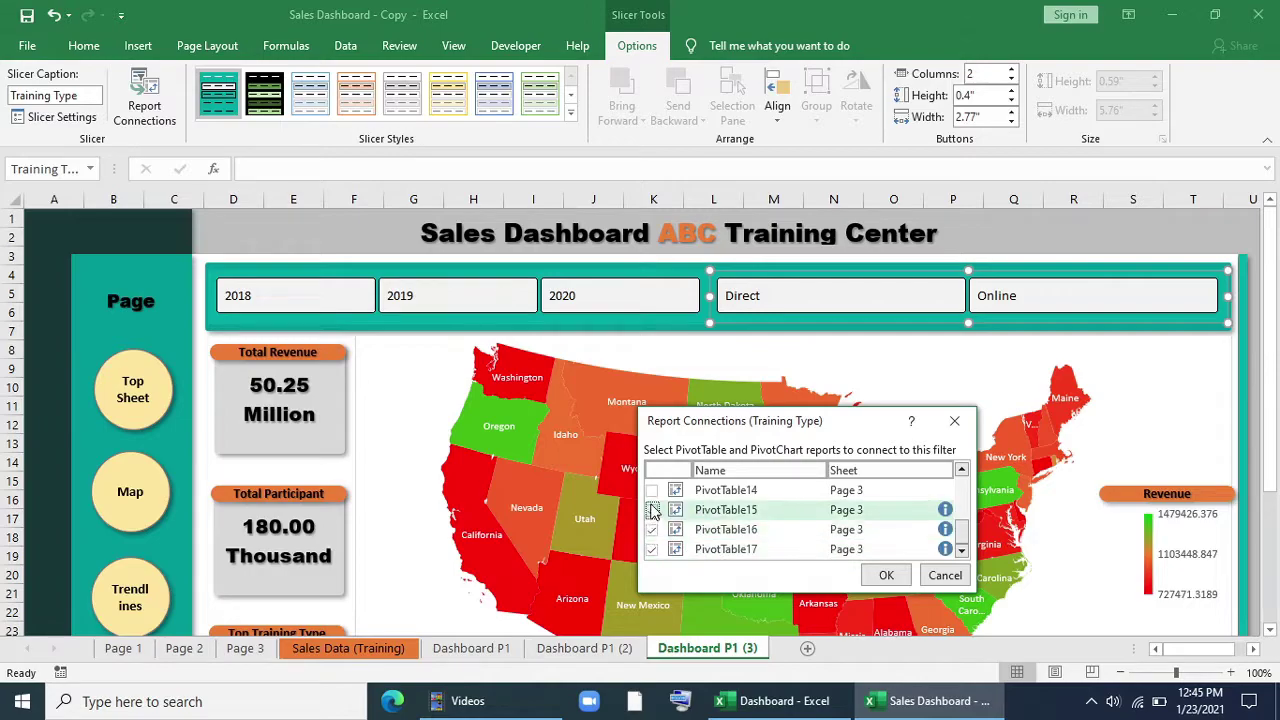
click(886, 575)
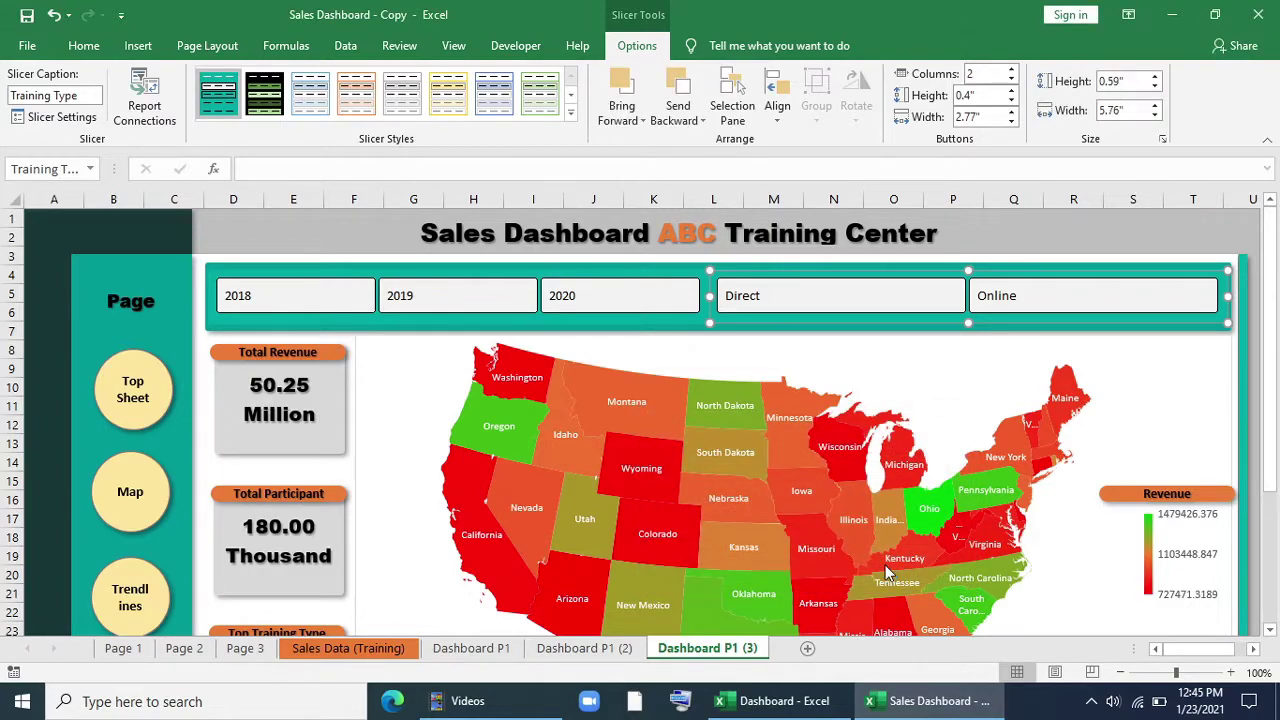
Step: Check which pivot tables the Years slicer is connected to
click(550, 271)
right_click(550, 271)
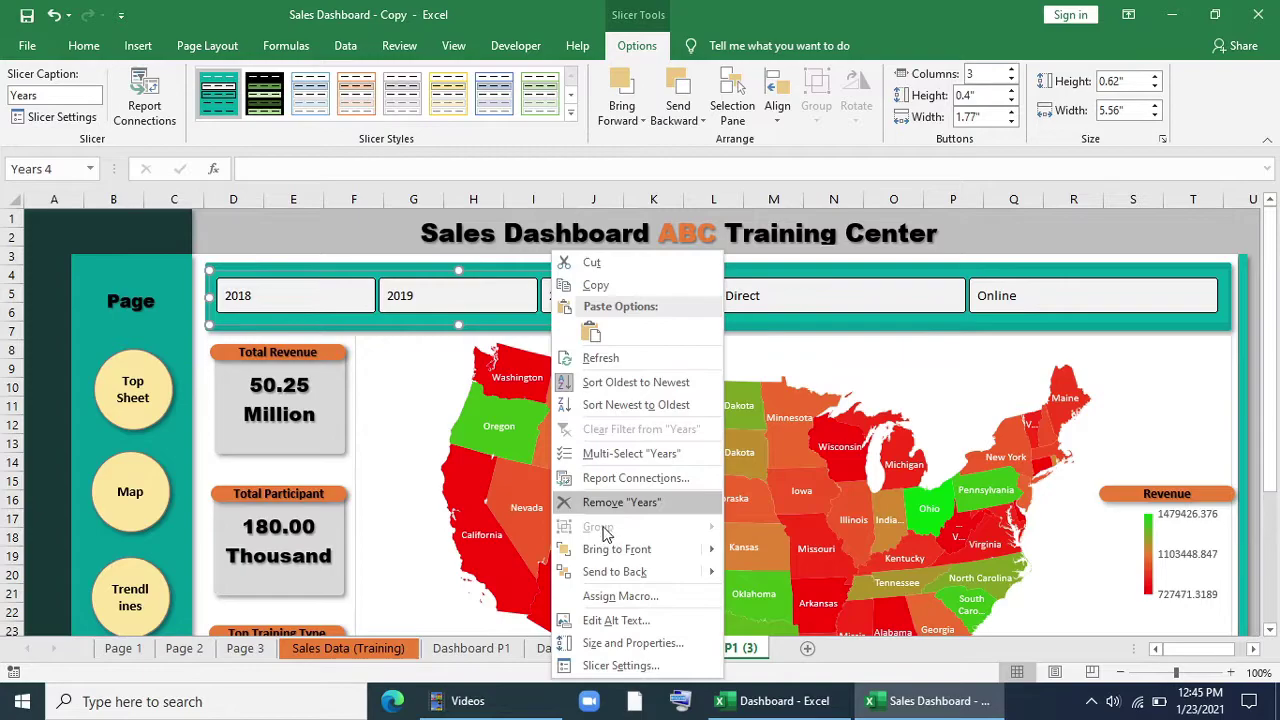
click(606, 478)
scroll(517, 535, down, 5)
scroll(516, 531, up, 5)
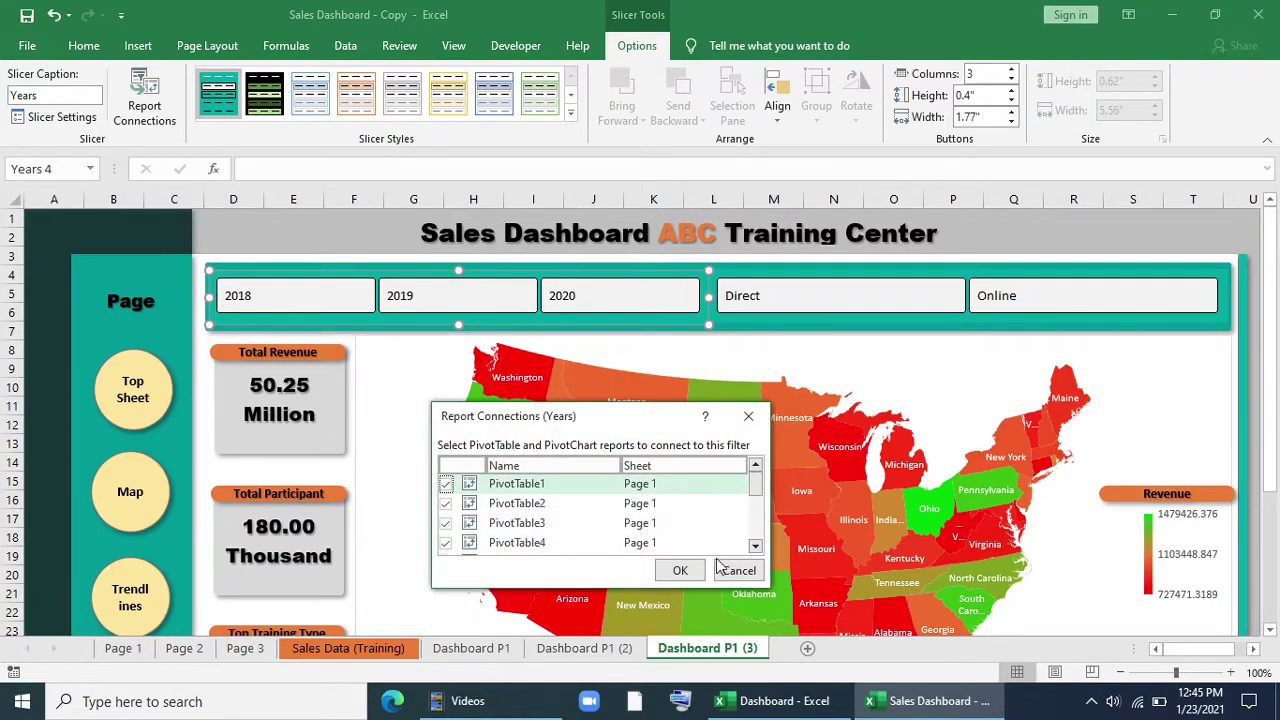
click(738, 570)
Step: Test the Training Type slicer by filtering for Direct and Online, and clear the filter
click(778, 298)
click(976, 293)
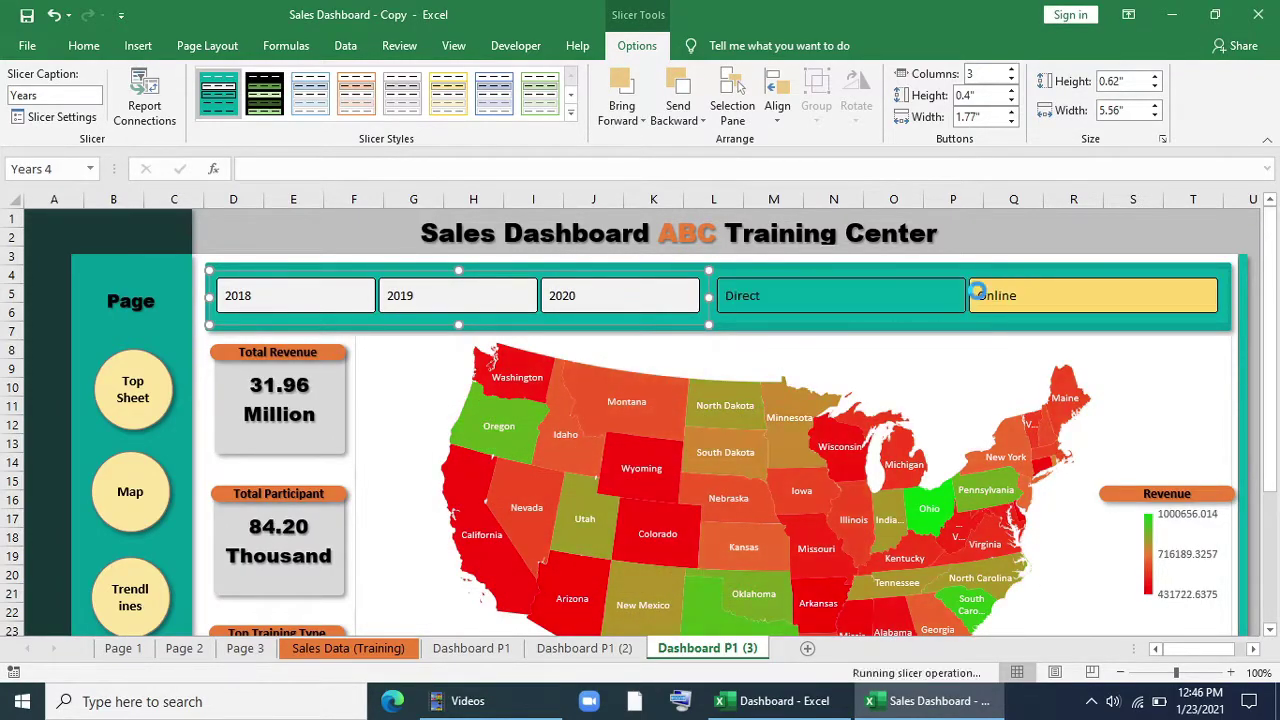
ctrl+click(835, 297)
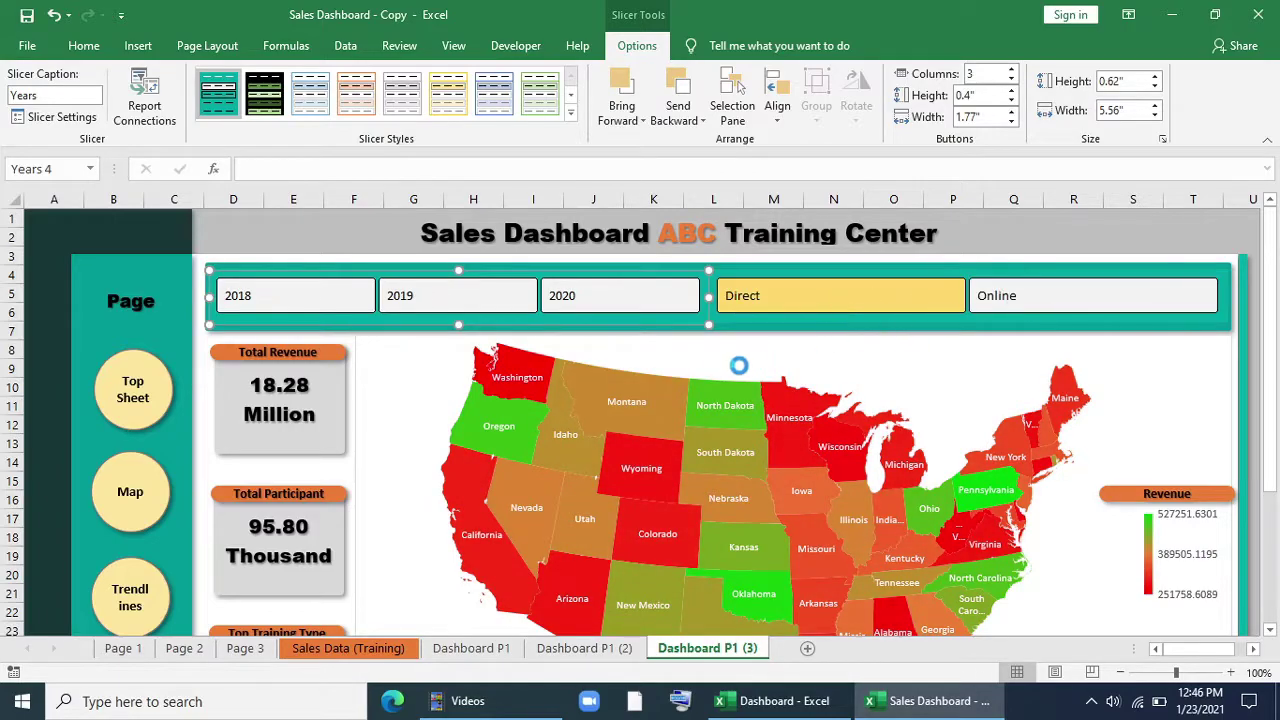
key(Escape)
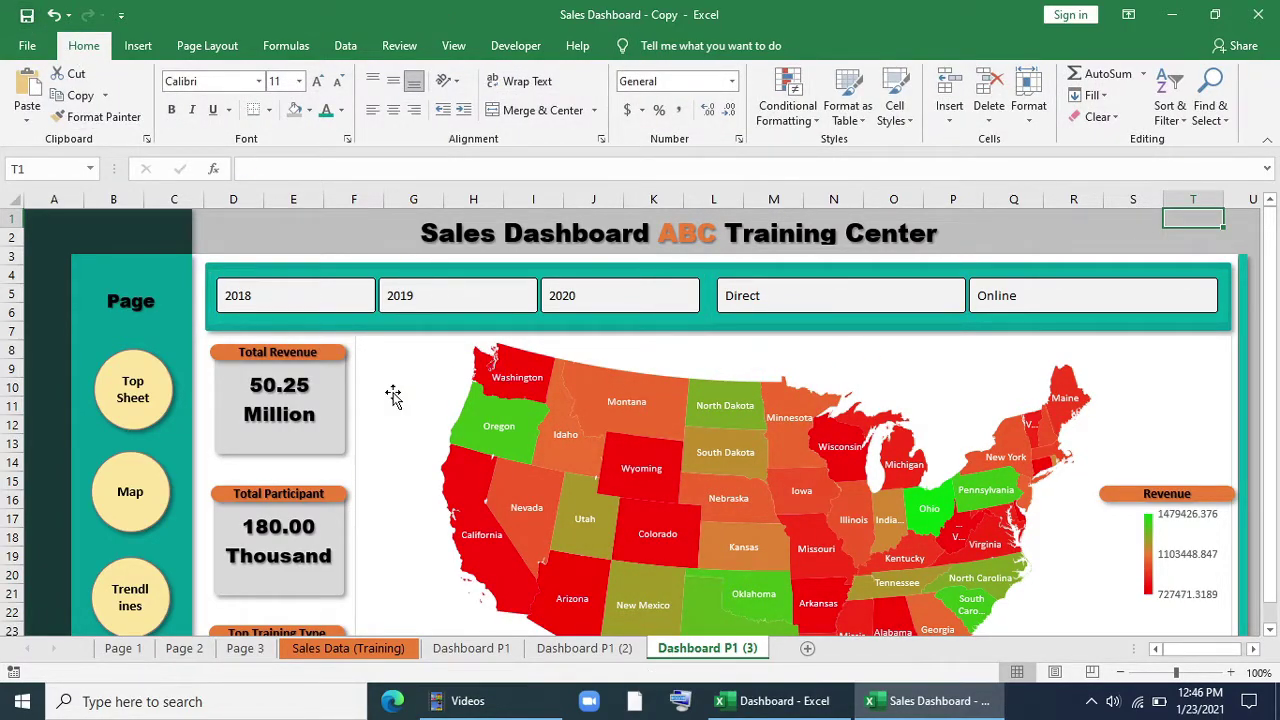
Step: Look over the Dashboard P1, Dashboard P1 (2) and Dashboard P1 (3) sheets
scroll(393, 400, down, 1)
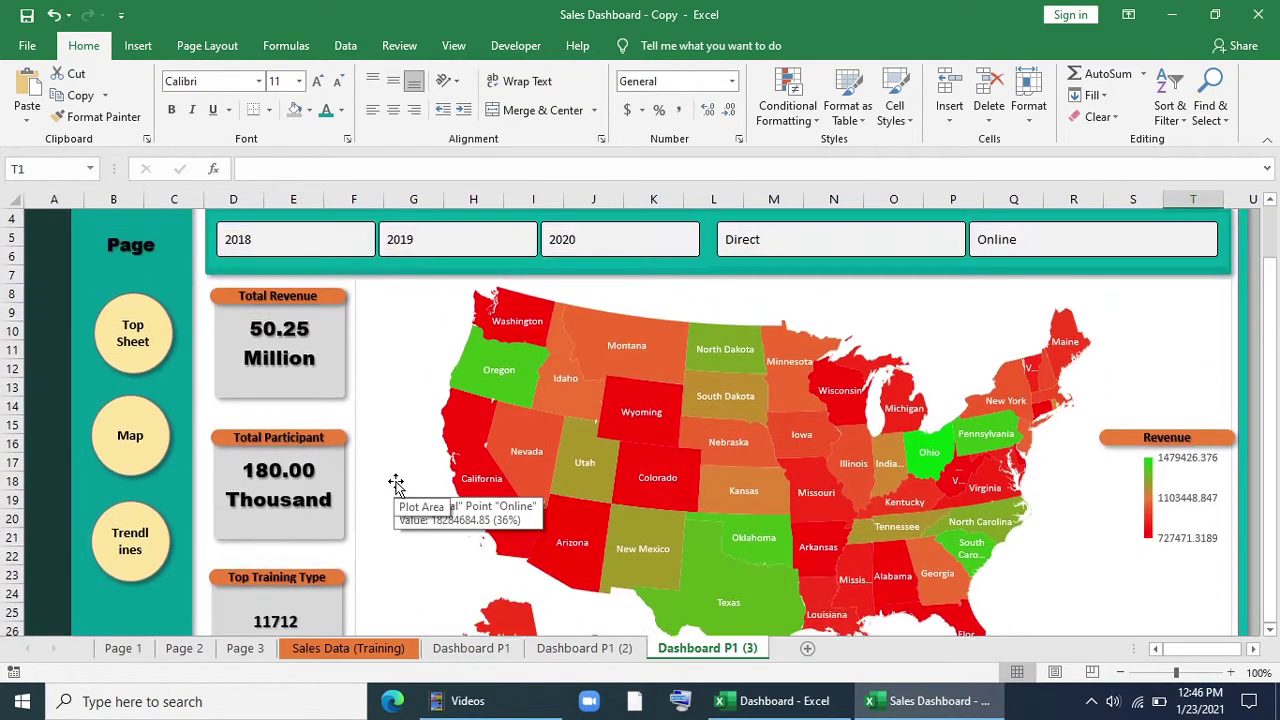
click(491, 653)
click(584, 652)
click(699, 653)
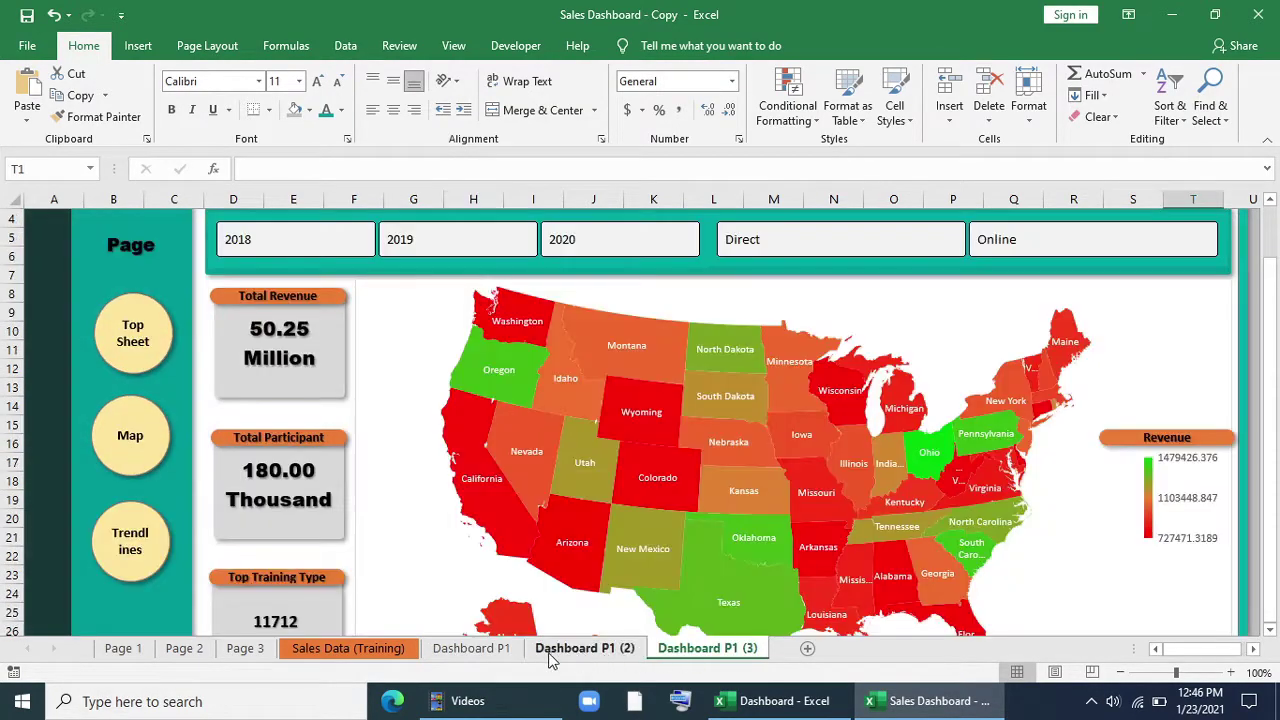
scroll(454, 580, up, 1)
scroll(344, 488, down, 1)
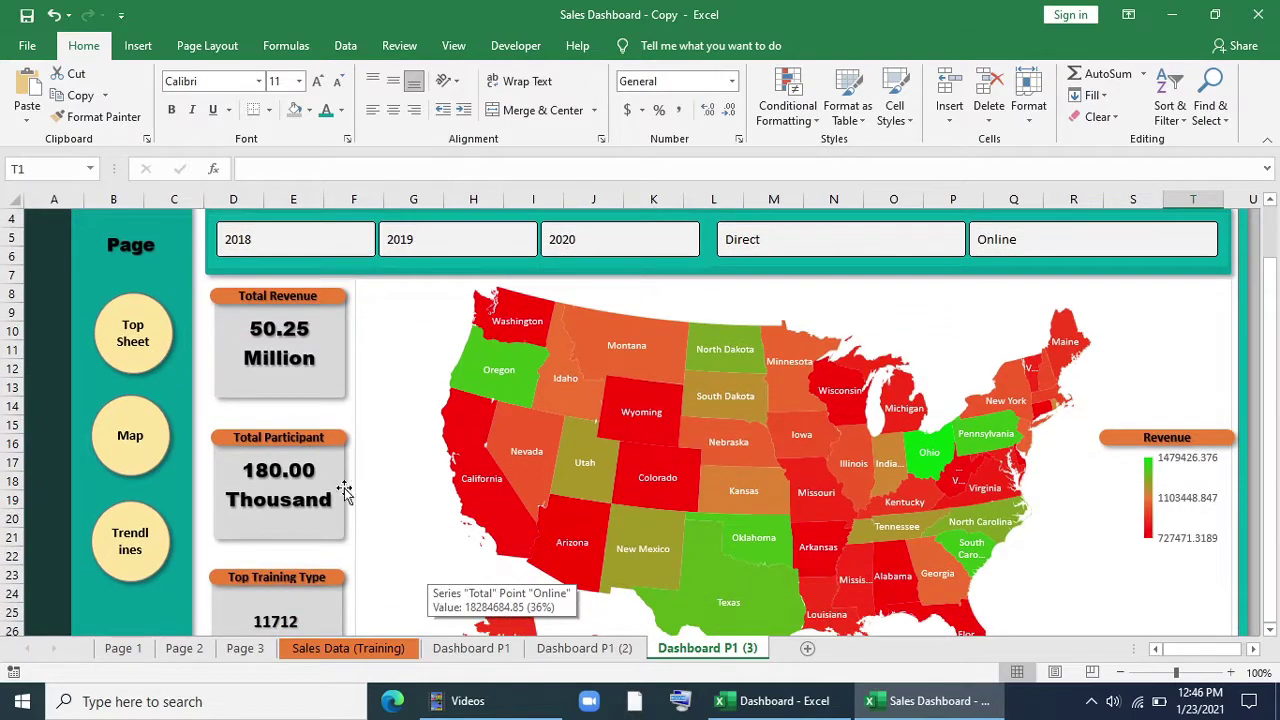
Step: On the Dashboard P1 sheet, fill the Top Sheet circle with Orange, Accent 2
click(456, 652)
click(166, 385)
ctrl+click(151, 371)
click(641, 55)
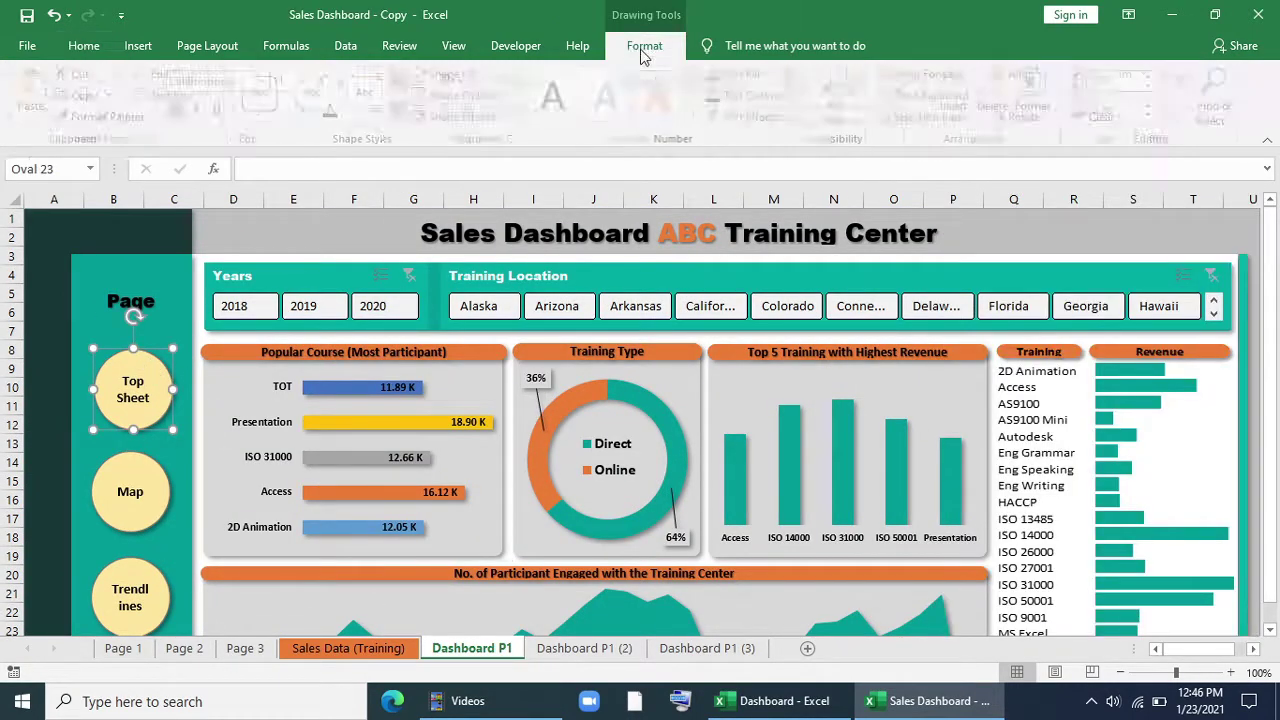
click(460, 73)
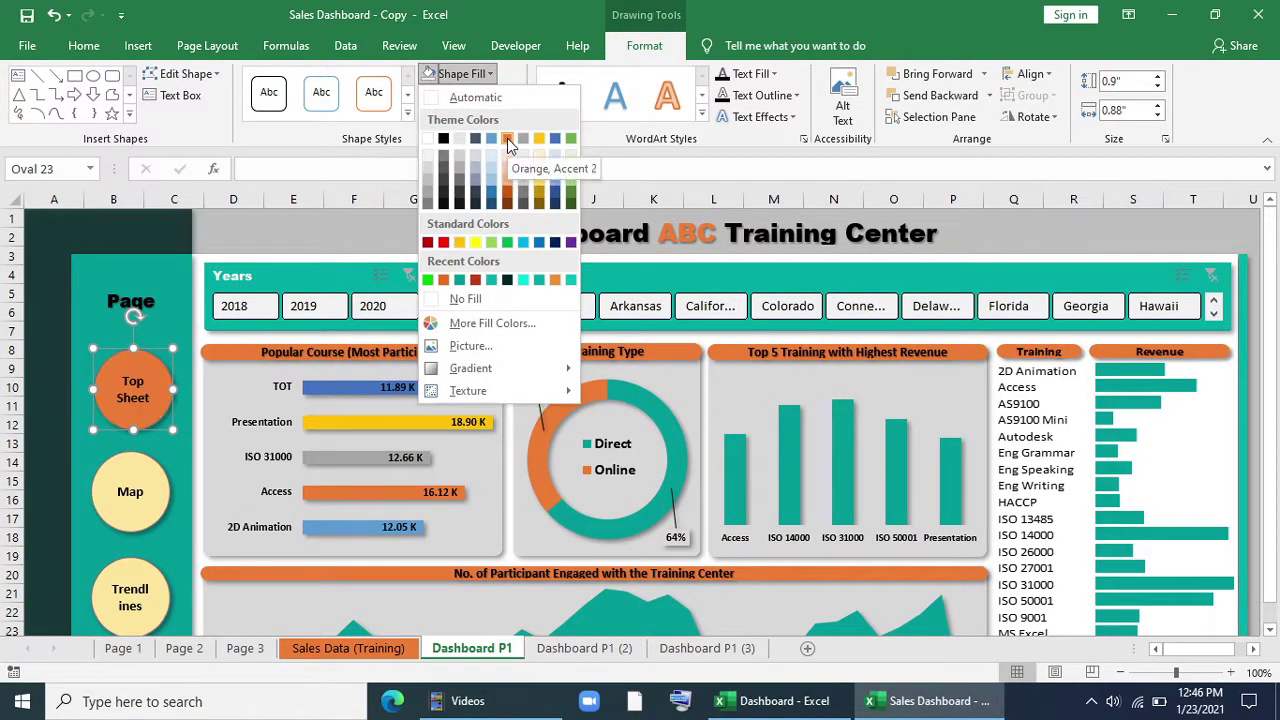
click(507, 138)
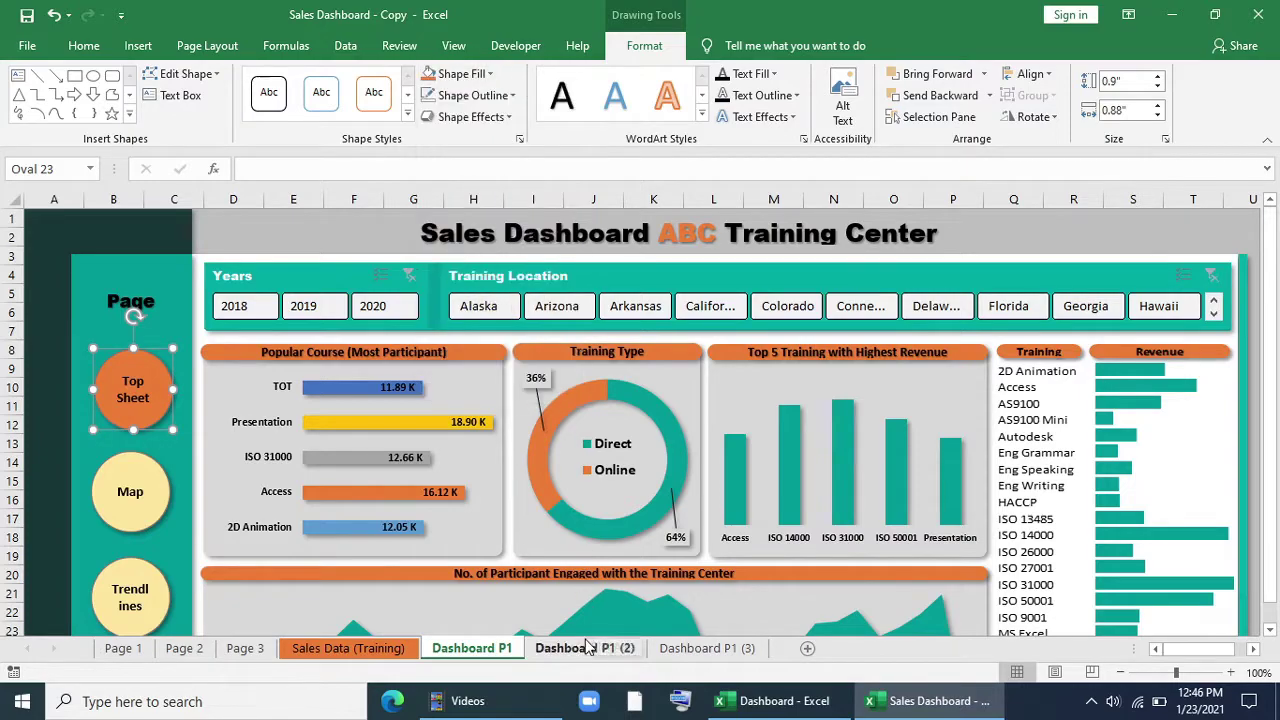
Step: On the Dashboard P1 (2) sheet, fill the Map circle with the same orange
click(584, 648)
click(158, 318)
click(646, 46)
click(428, 73)
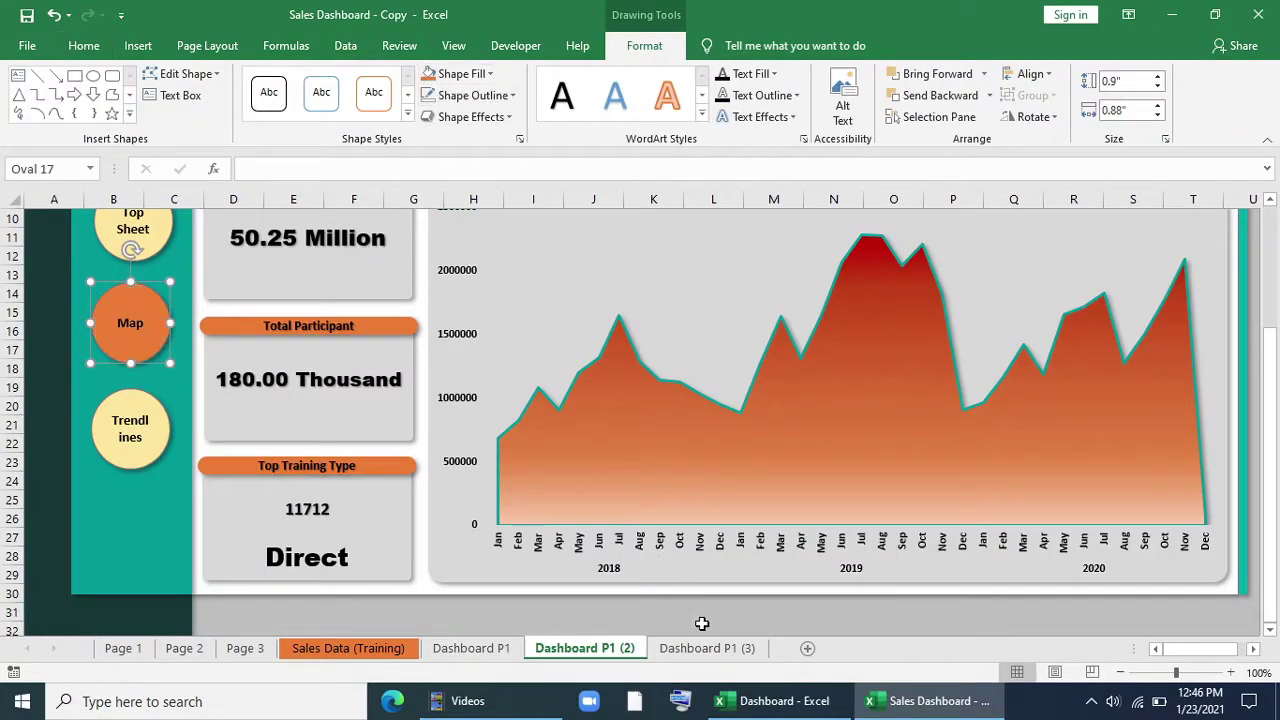
Step: On the Dashboard P1 (3) sheet, fill the Trendlines circle with the same orange
click(707, 648)
click(158, 537)
click(644, 46)
click(440, 73)
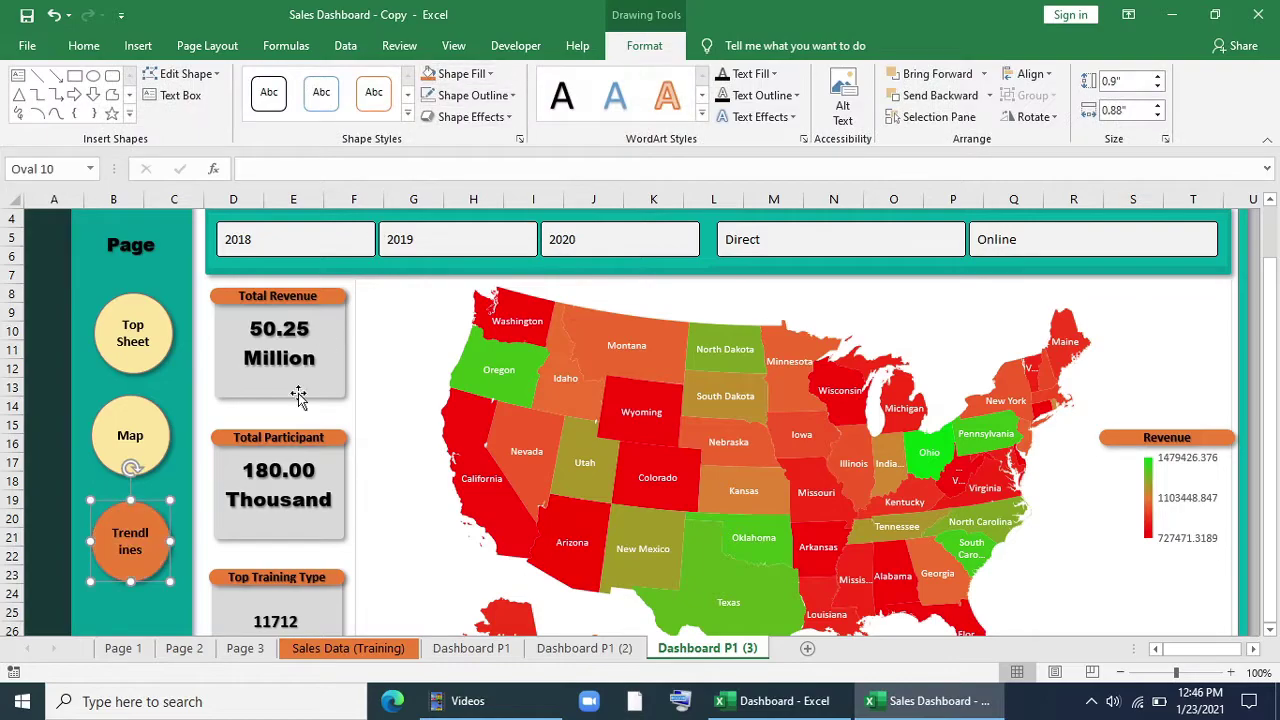
Step: On Dashboard P1, hyperlink the Top Sheet circle to the Dashboard P1 sheet as a place in this document
click(471, 648)
click(133, 389)
right_click(148, 392)
click(200, 527)
click(50, 503)
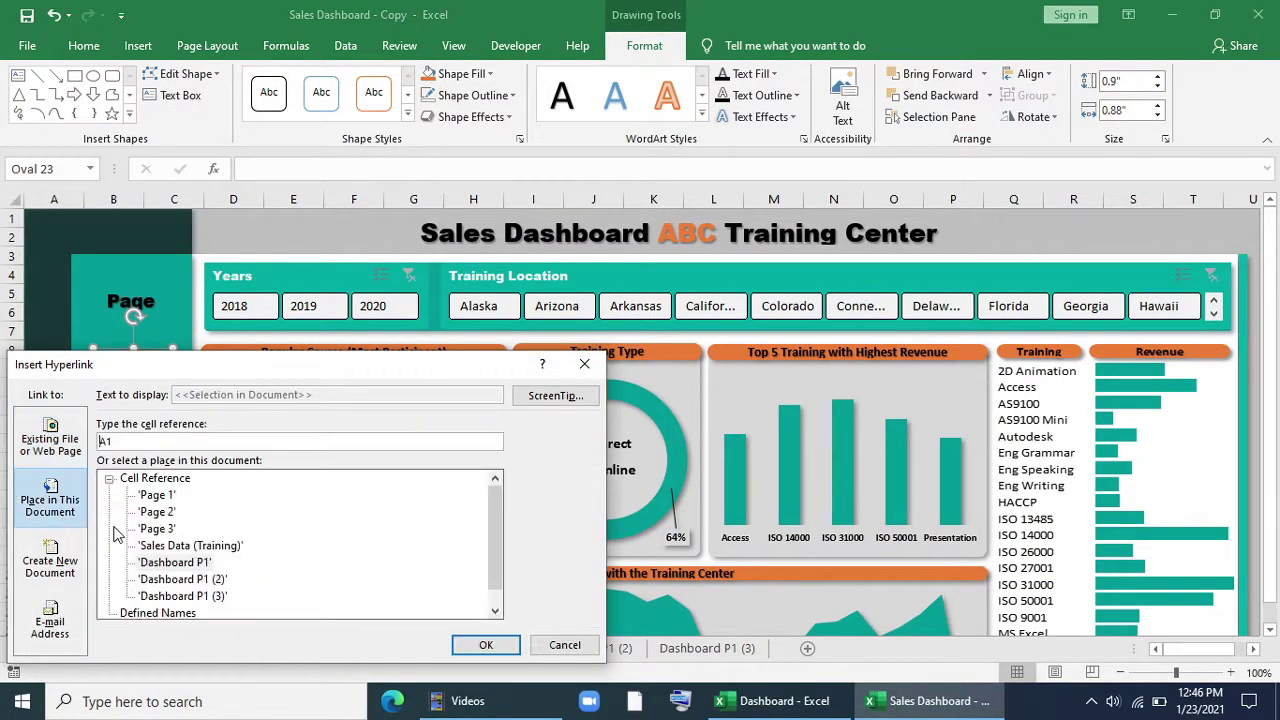
click(458, 648)
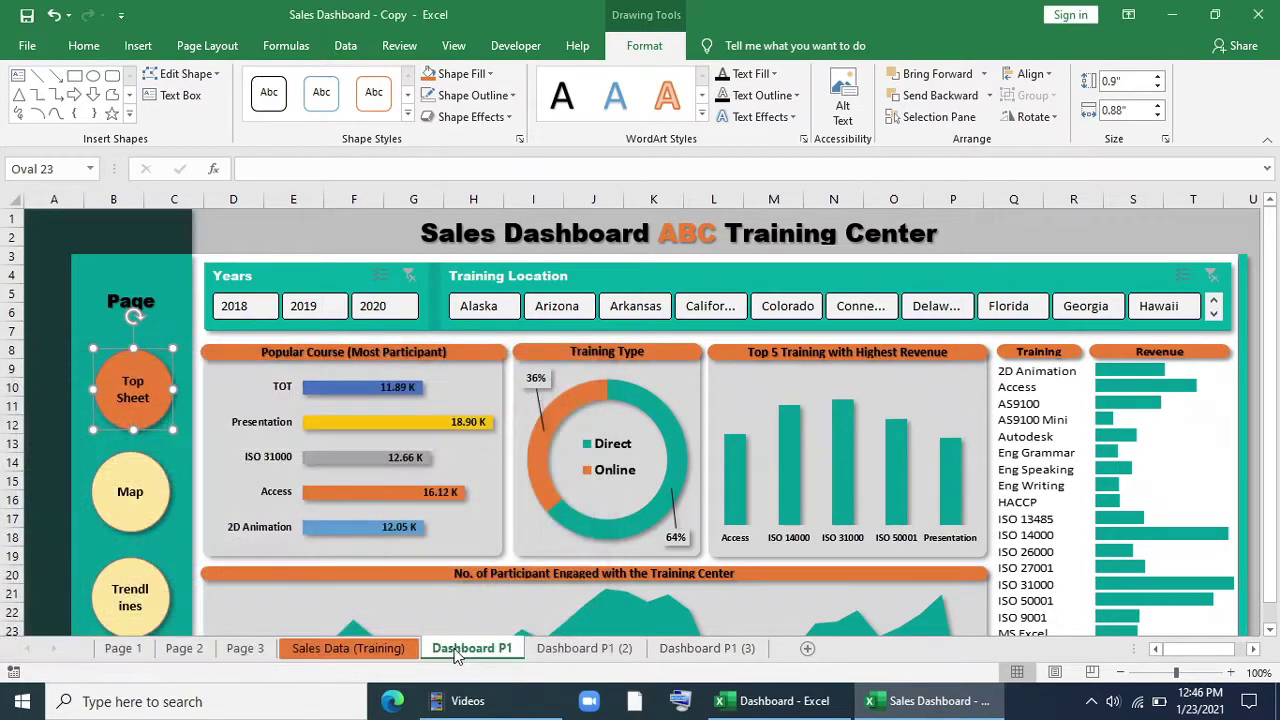
Step: On Dashboard P1, hyperlink the Map circle to Dashboard P1 (2) and the Trendlines circle to Dashboard P1 (3)
right_click(160, 491)
click(204, 338)
click(465, 463)
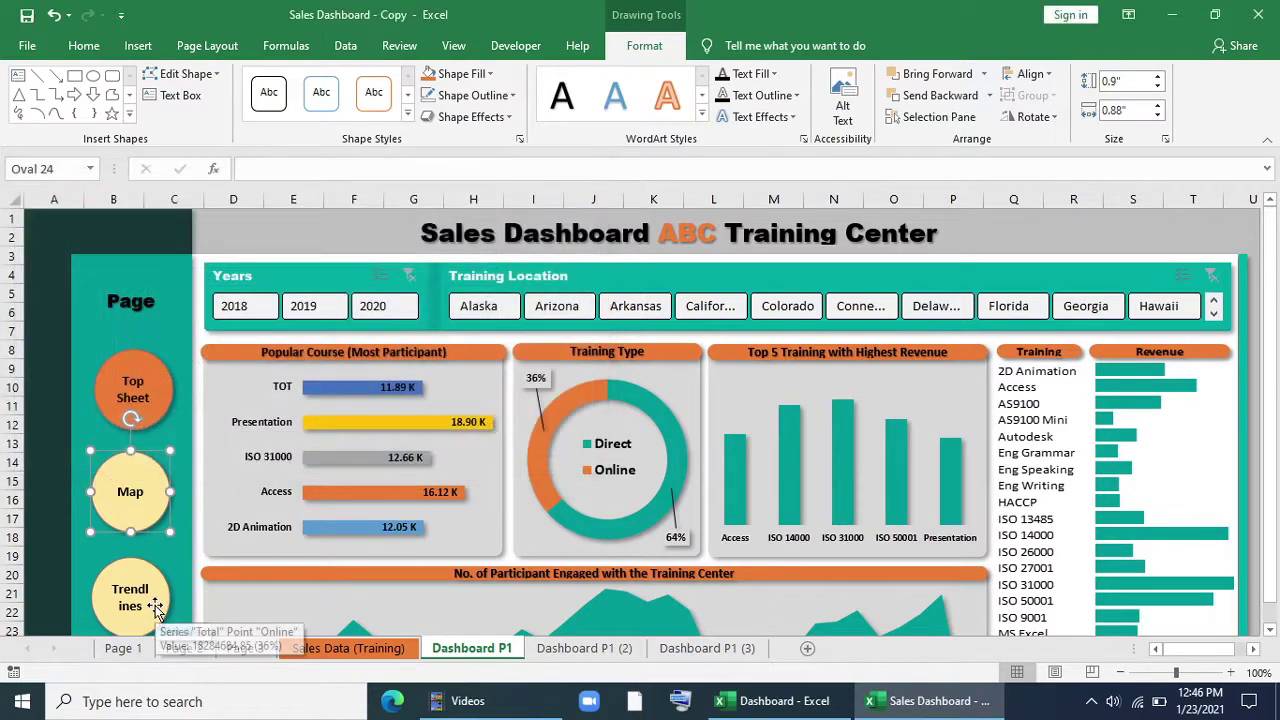
right_click(158, 604)
click(195, 464)
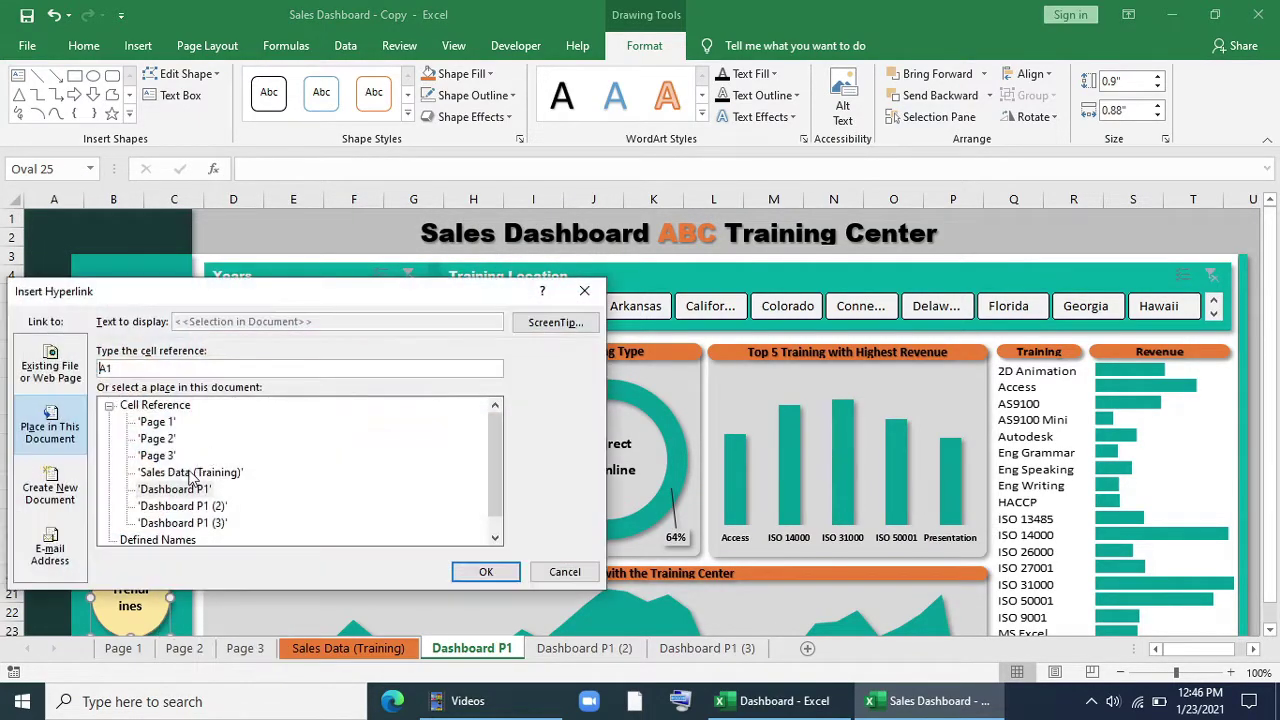
click(486, 571)
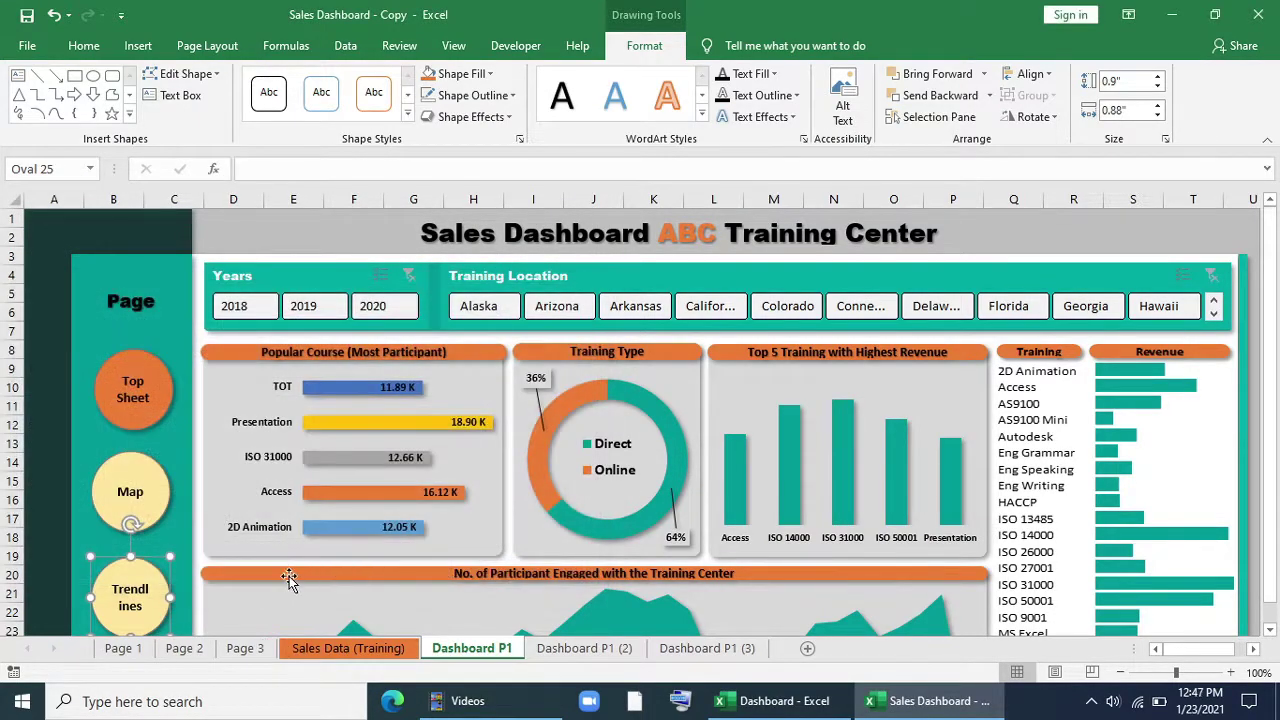
Step: Go to Dashboard P1 (2) through the Map circle and hyperlink its Top Sheet circle to Dashboard P1
click(135, 488)
right_click(160, 395)
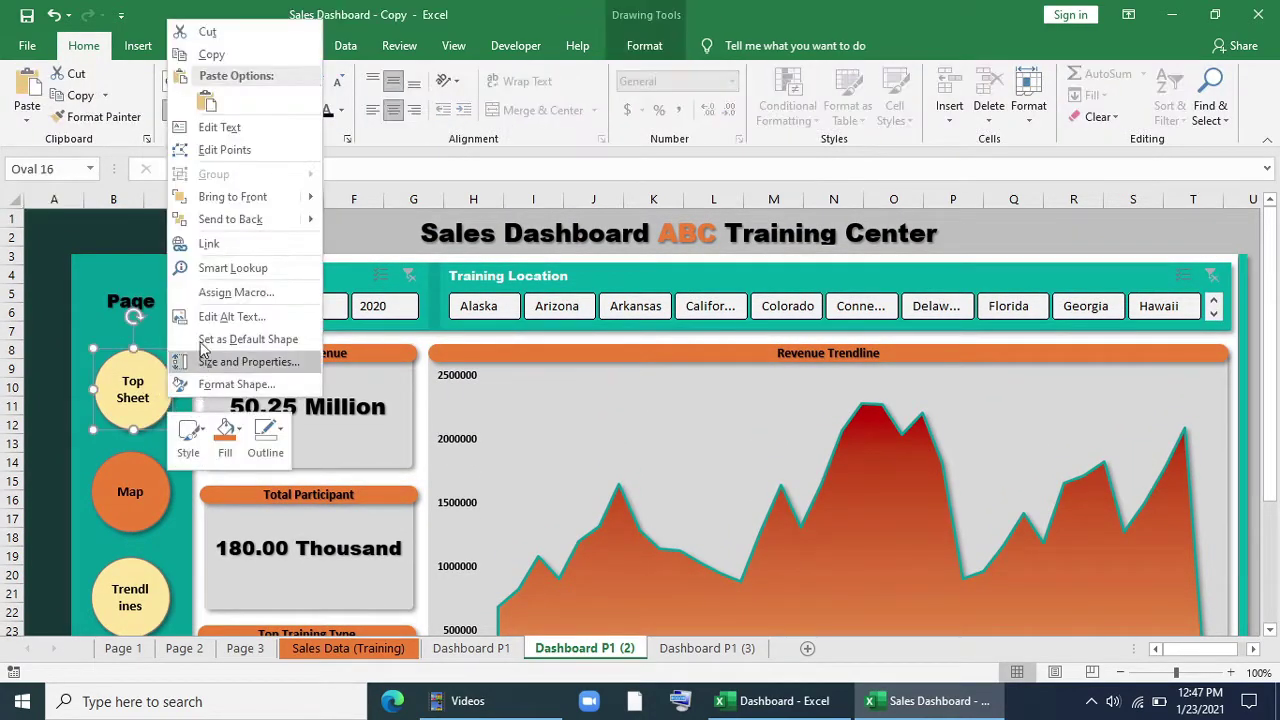
click(209, 243)
click(476, 368)
Step: On Dashboard P1 (2), hyperlink the Map circle to Dashboard P1 (2) and the Trendlines circle to Dashboard P1 (3)
right_click(138, 484)
click(200, 327)
click(185, 381)
click(486, 447)
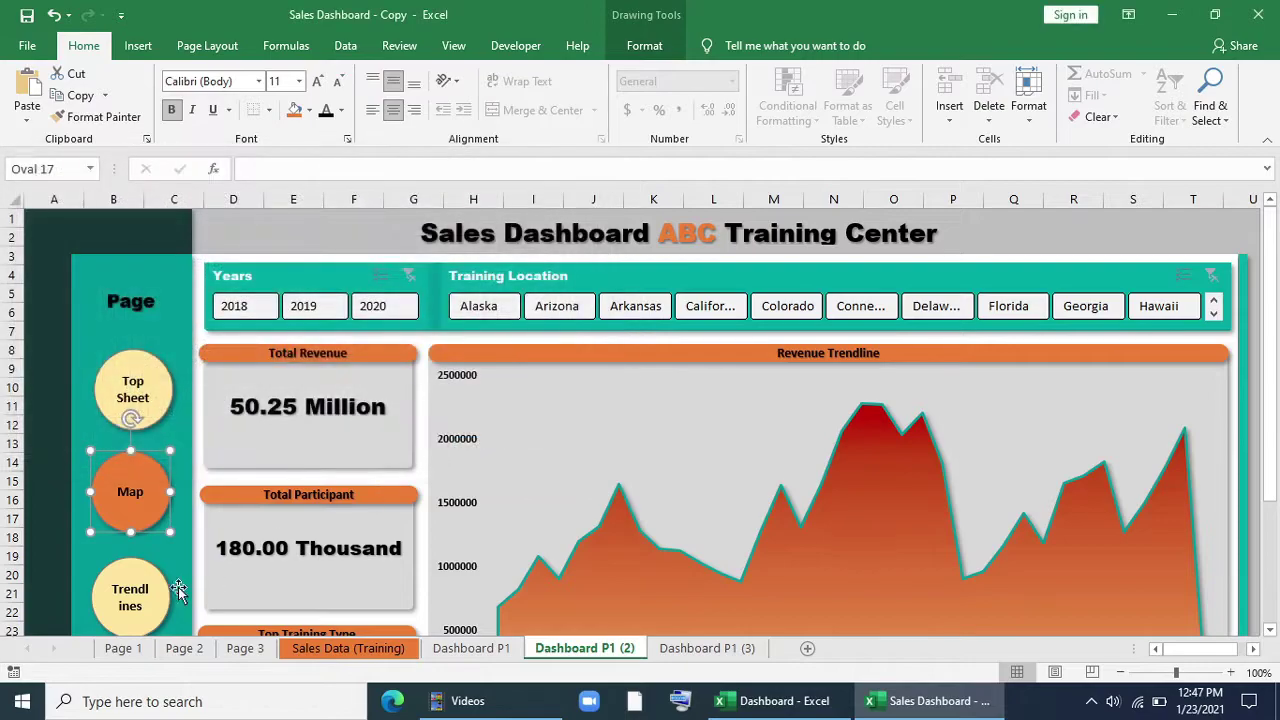
right_click(172, 592)
click(209, 432)
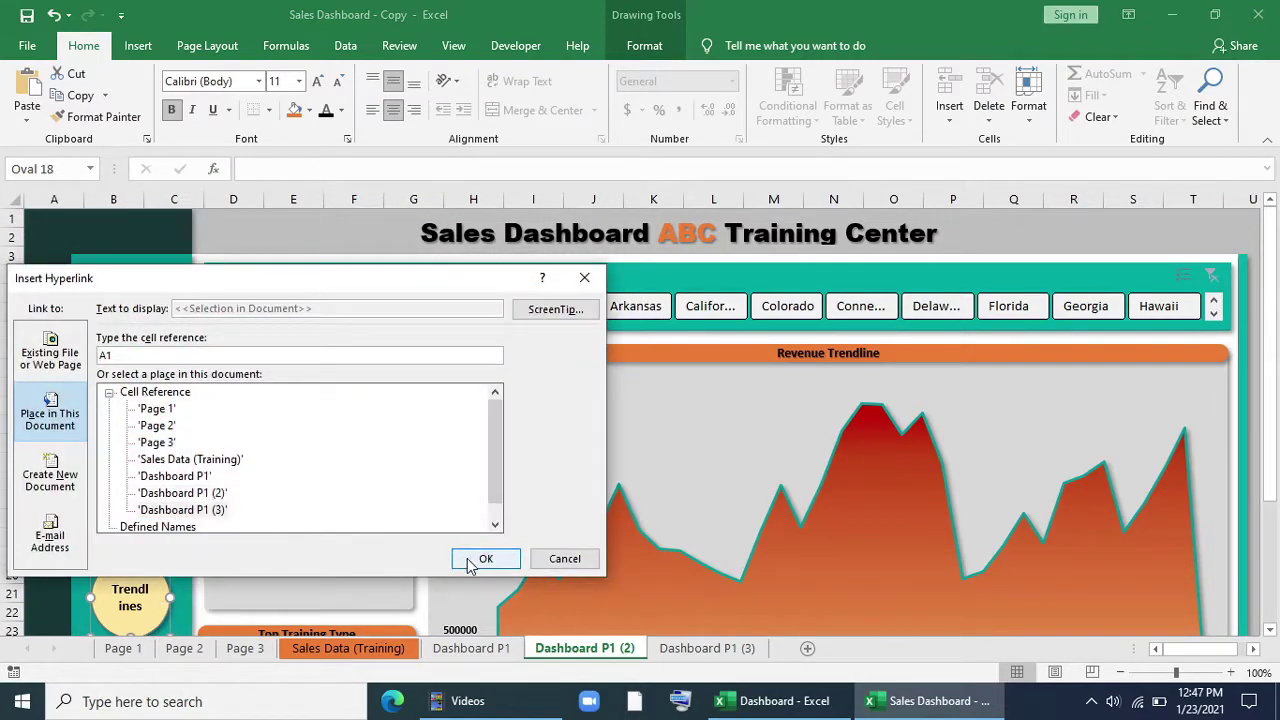
click(486, 558)
Step: Go to Dashboard P1 (3) through the Trendlines circle and hyperlink its Top Sheet circle to Dashboard P1
key(Escape)
click(140, 598)
right_click(158, 415)
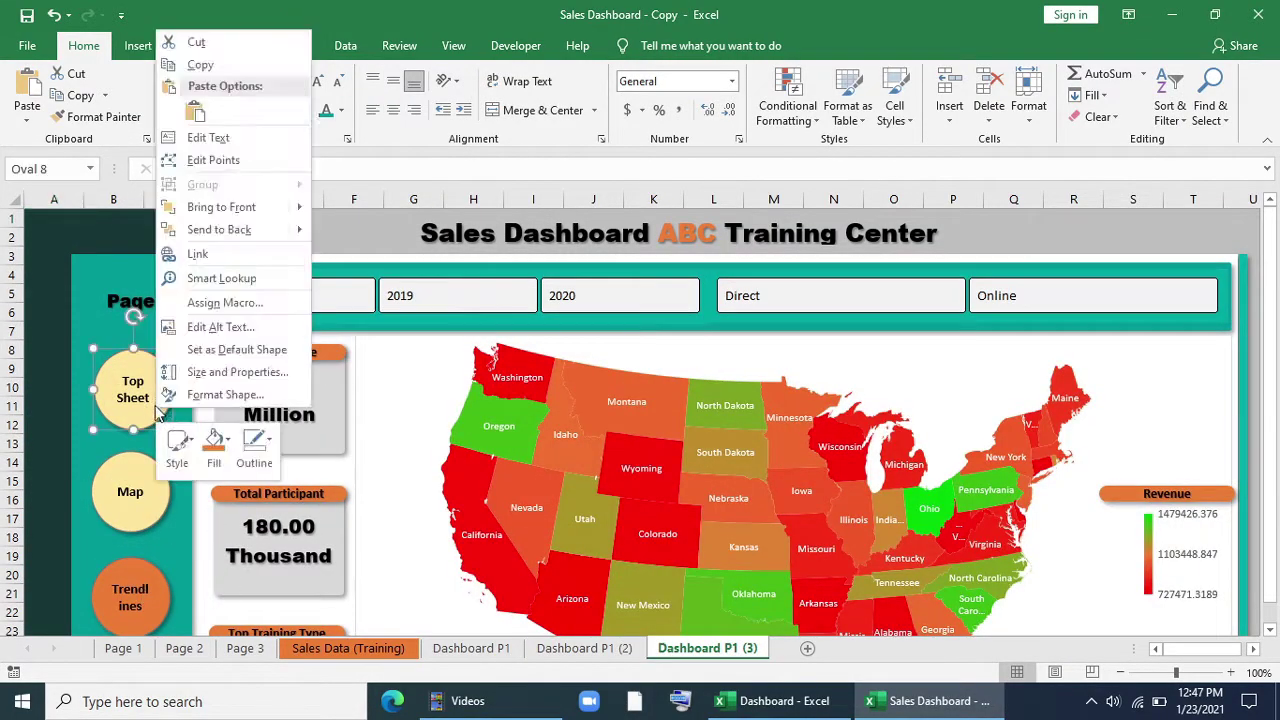
click(198, 254)
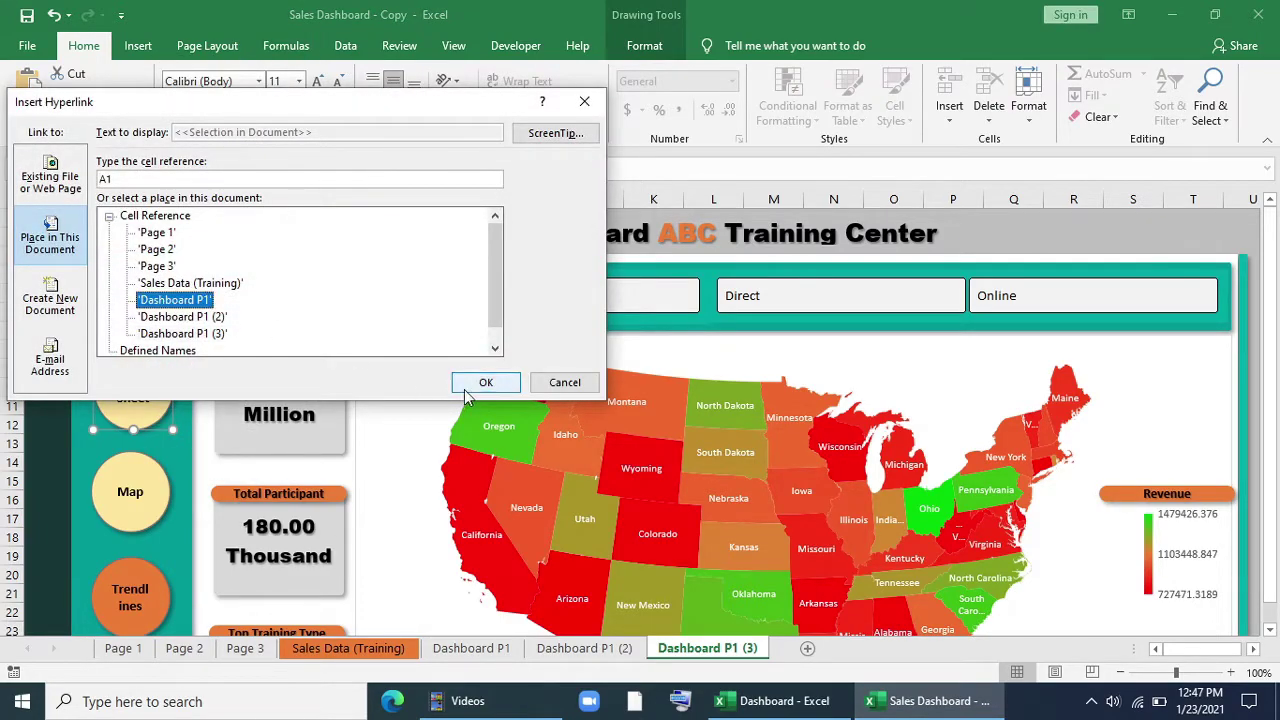
click(470, 390)
Step: On Dashboard P1 (3), hyperlink the Map circle to Dashboard P1 (2) and the Trendlines circle to Dashboard P1 (3)
right_click(148, 490)
click(200, 320)
click(185, 381)
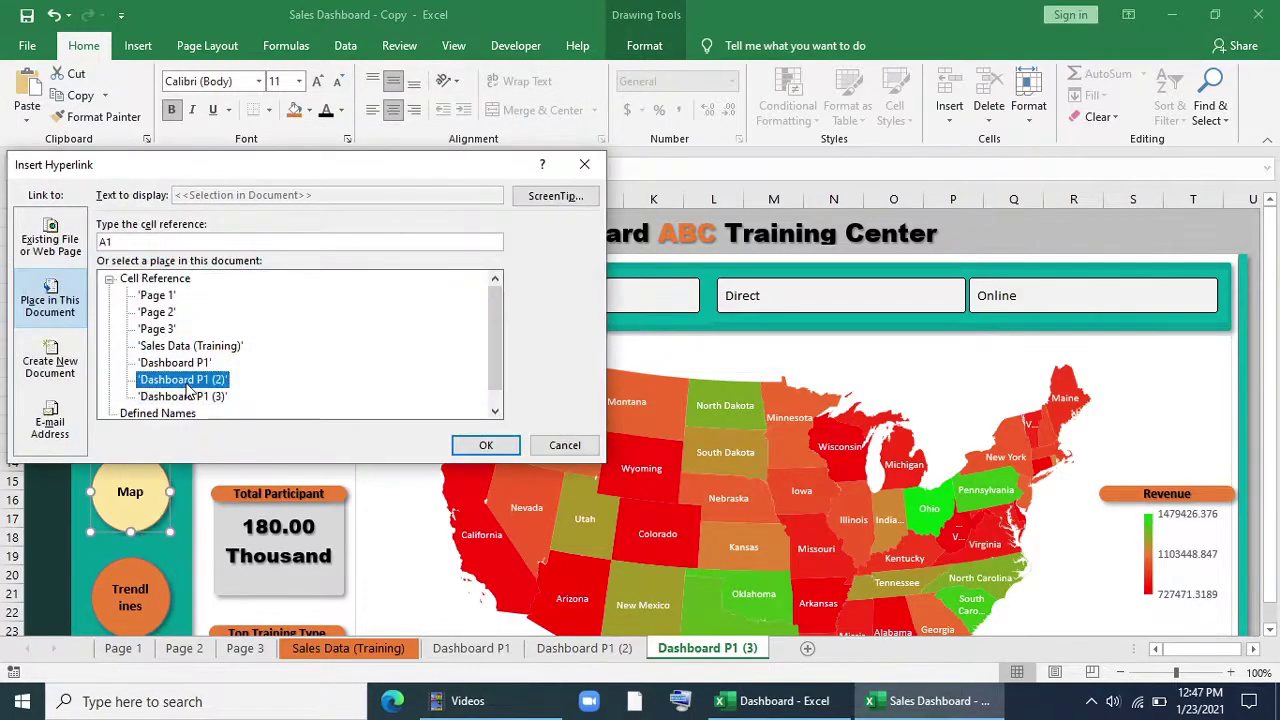
click(486, 445)
right_click(150, 595)
click(218, 437)
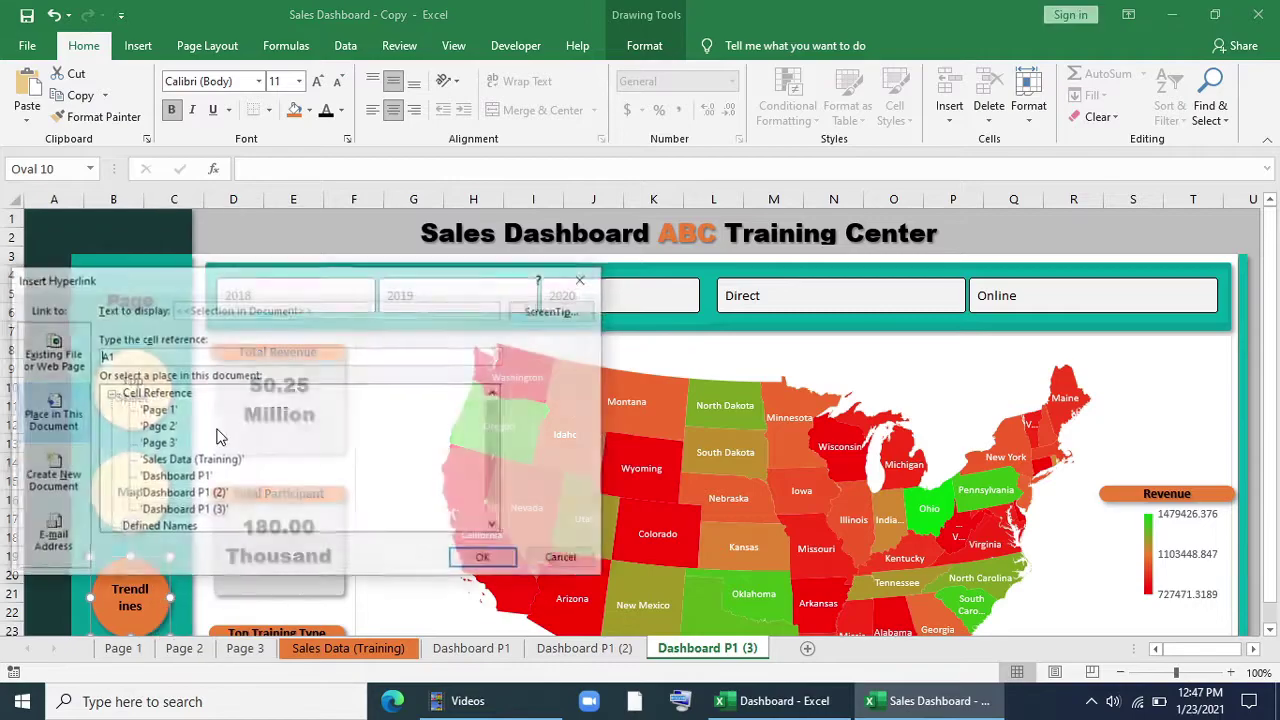
click(465, 565)
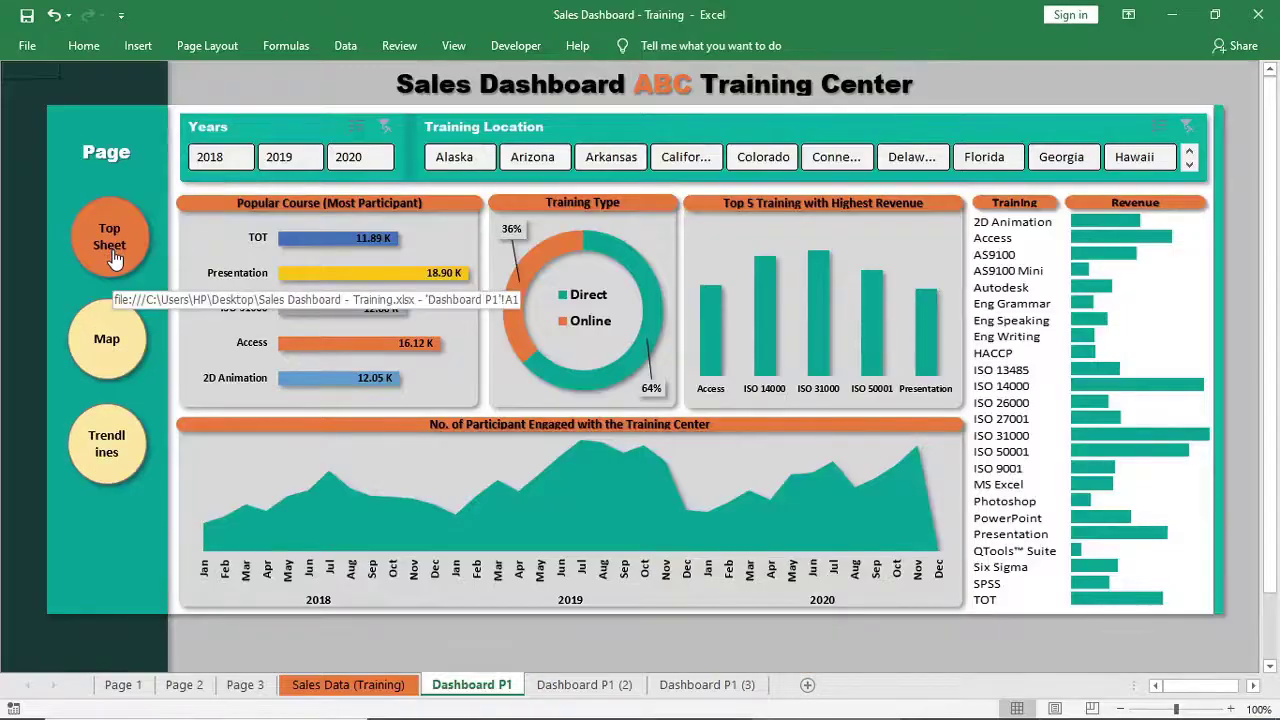
Step: Test the page navigation in the Sales Dashboard - Training workbook by following the Map, Trendlines and Top Sheet circles
click(106, 338)
click(106, 450)
click(107, 345)
click(113, 262)
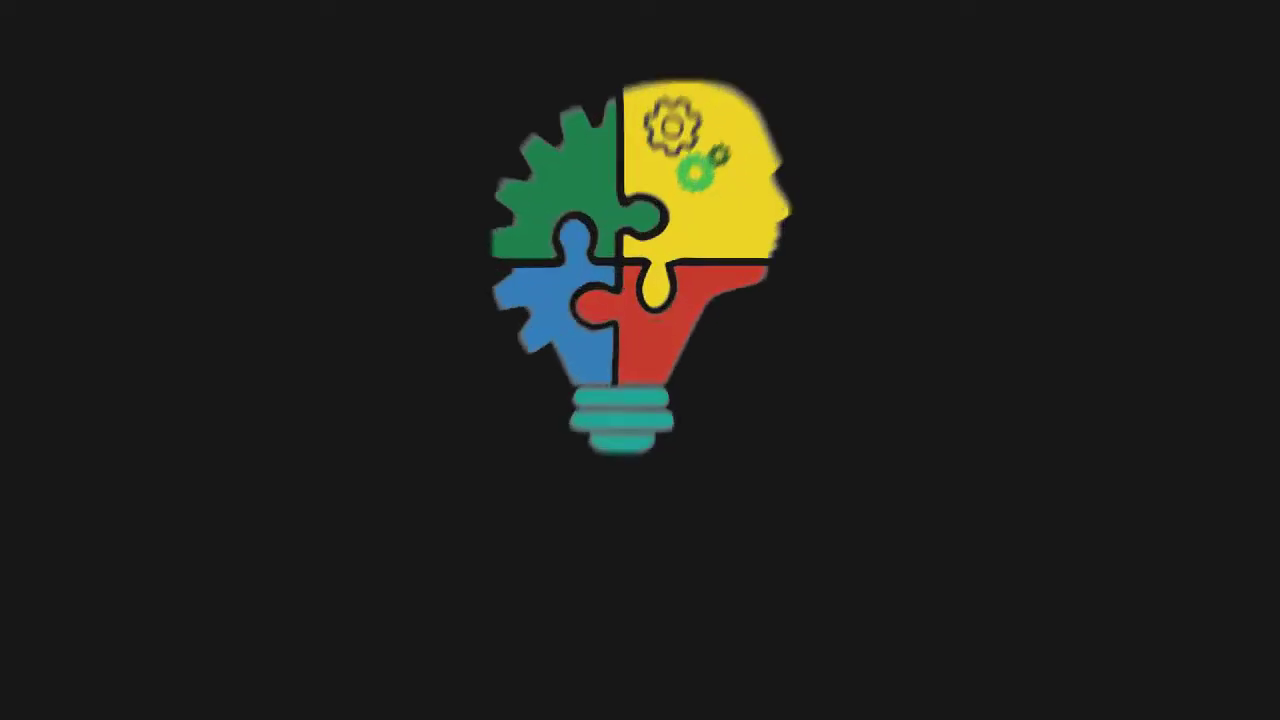